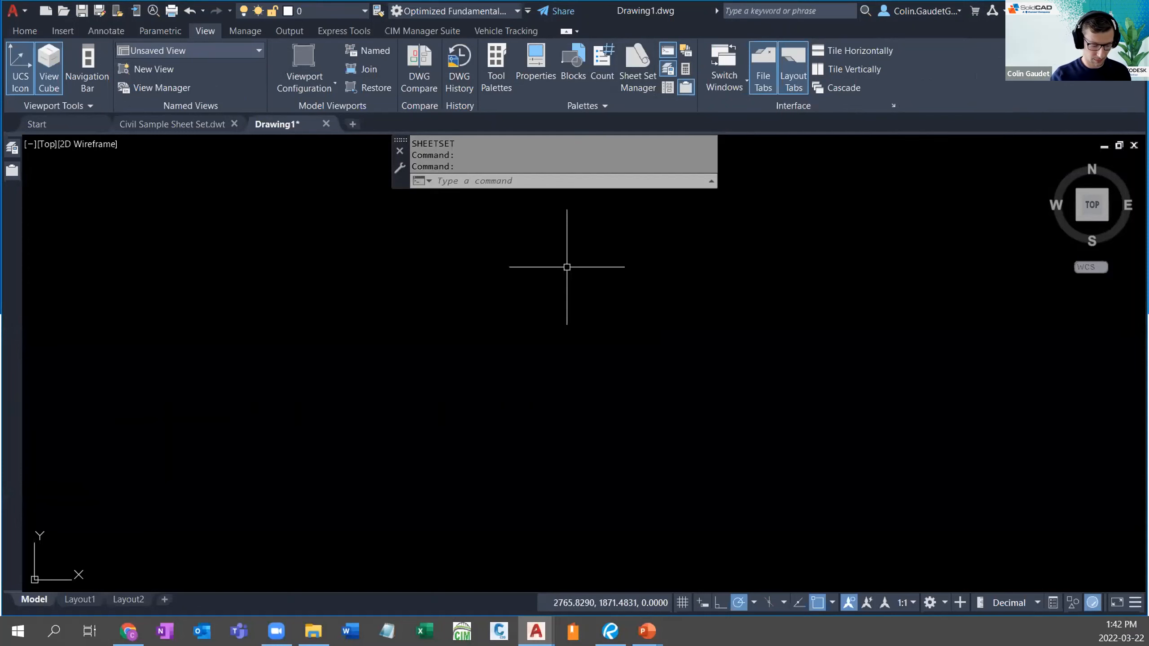
Step: Open the Sheet Set Manager and undock it as a floating palette over the drawing area
text(SSM)
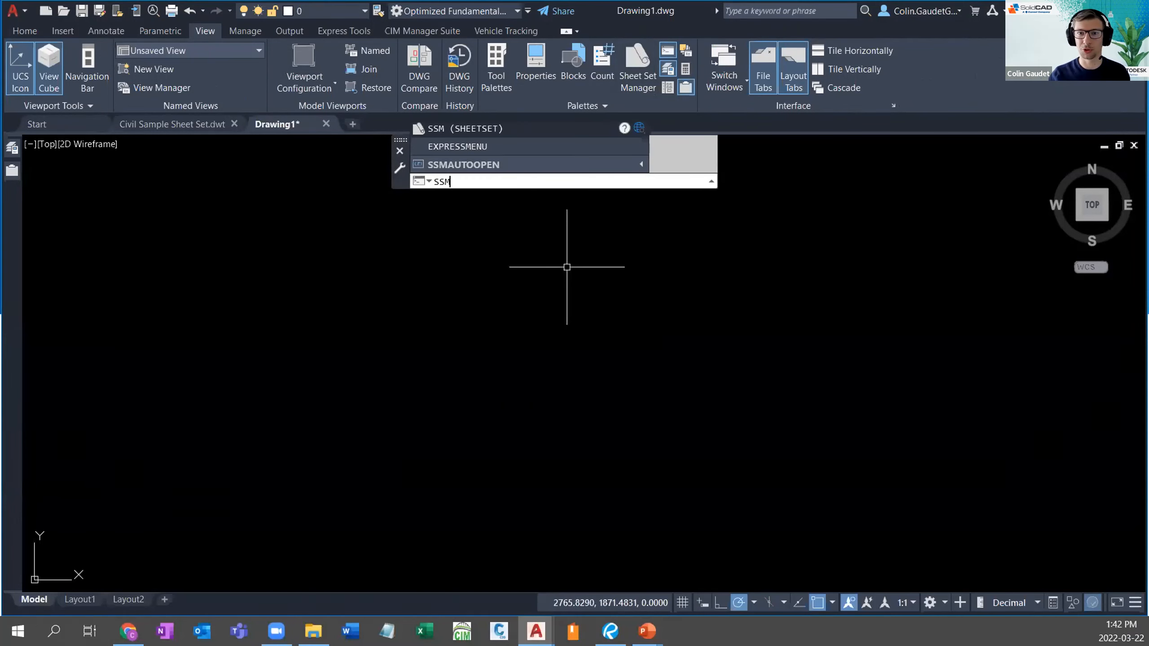
key(Return)
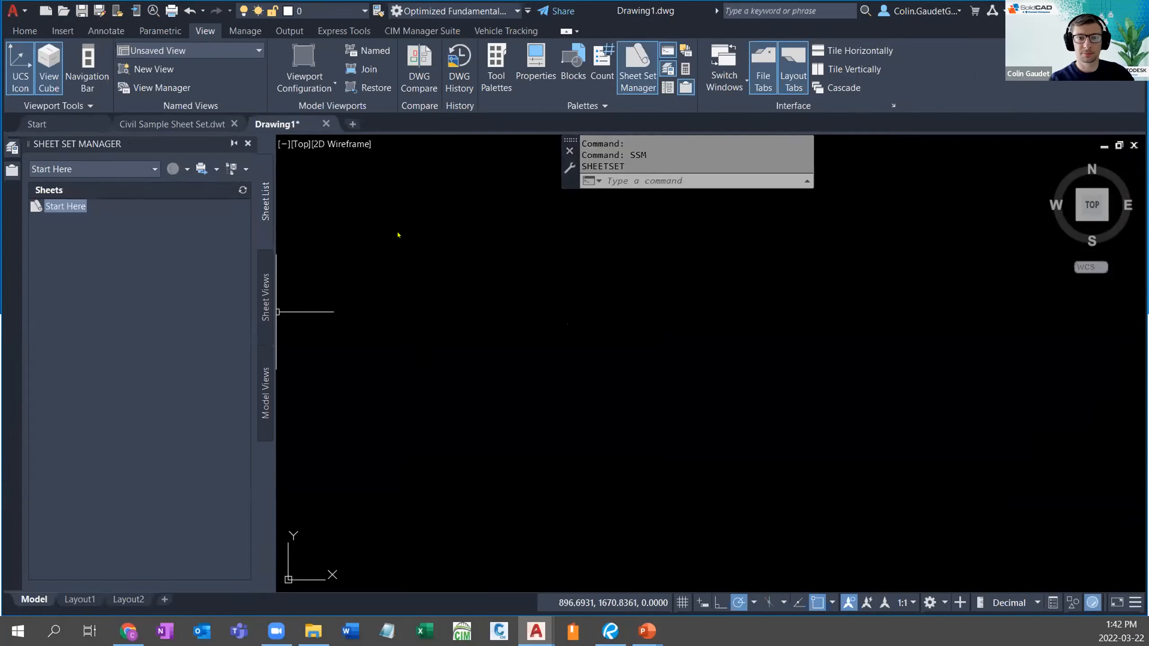
drag(131, 144, 405, 170)
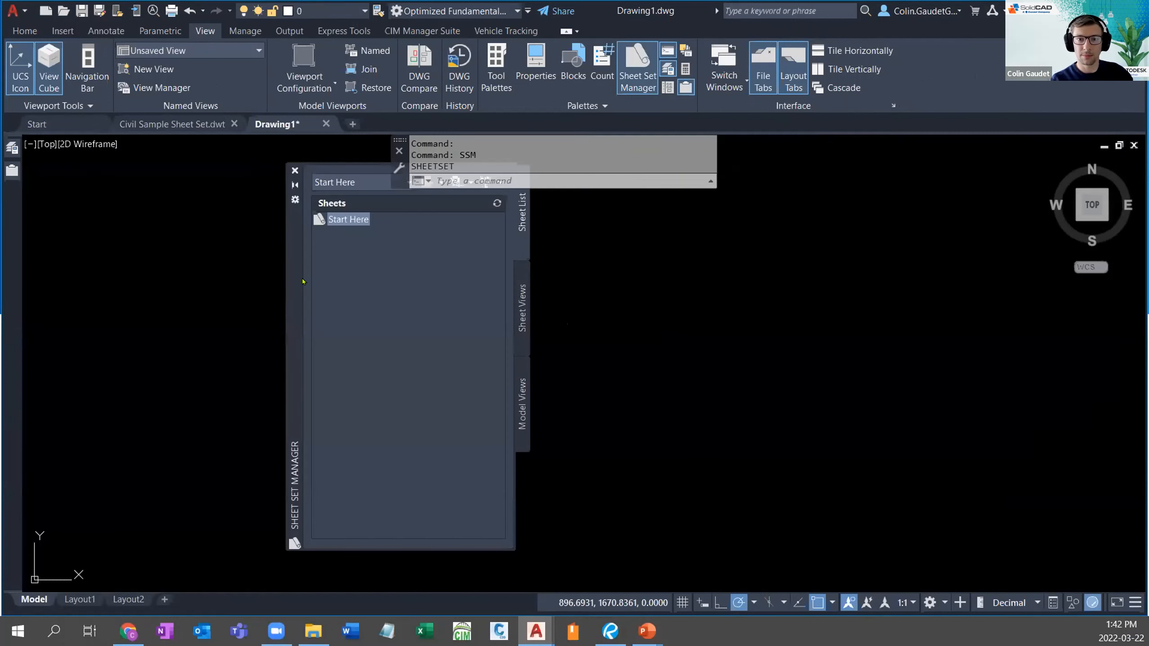
drag(285, 295, 62, 286)
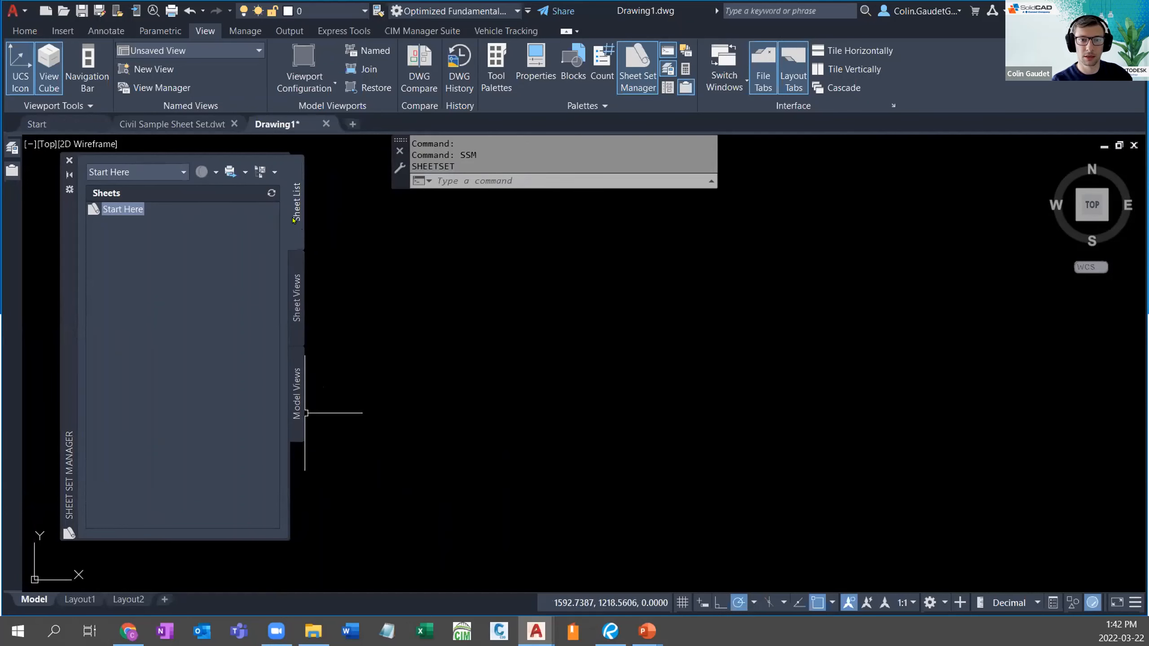
Step: Look through the model views and sheet views of the Start Here sheet set, then return to its sheet list
click(296, 409)
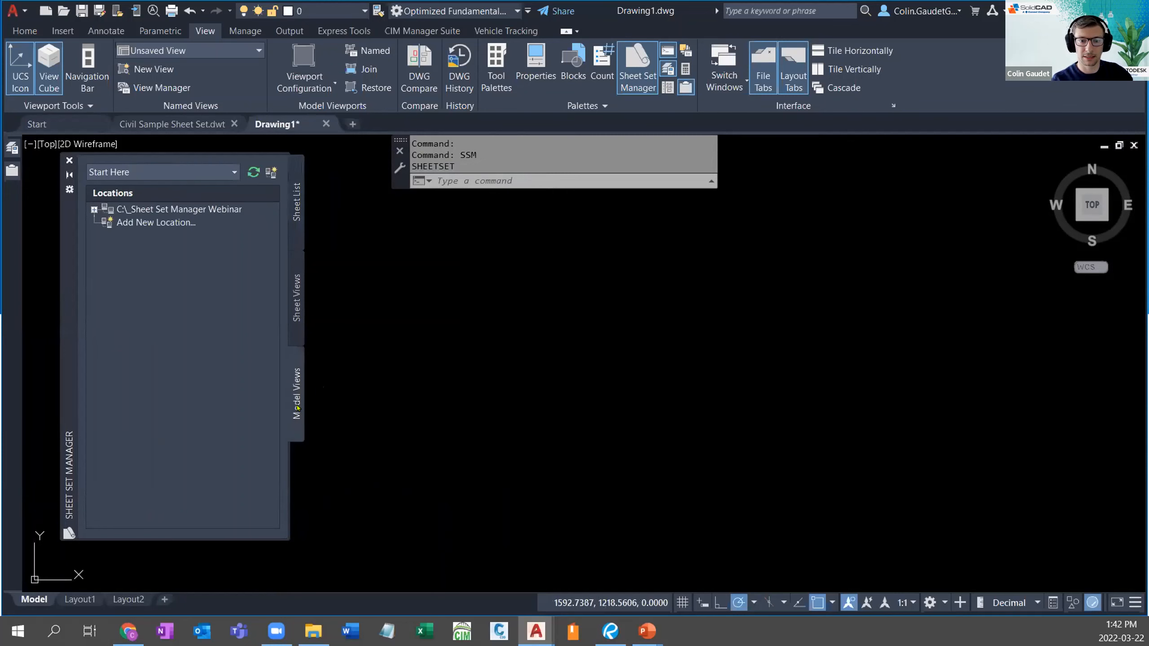
click(291, 301)
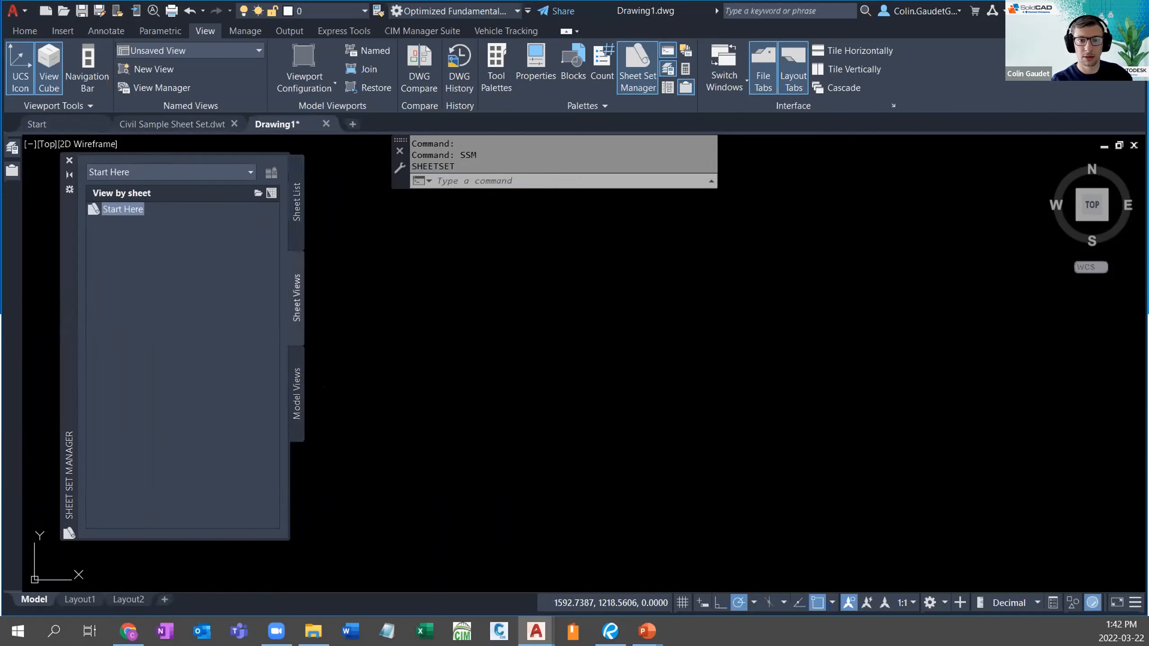
click(293, 206)
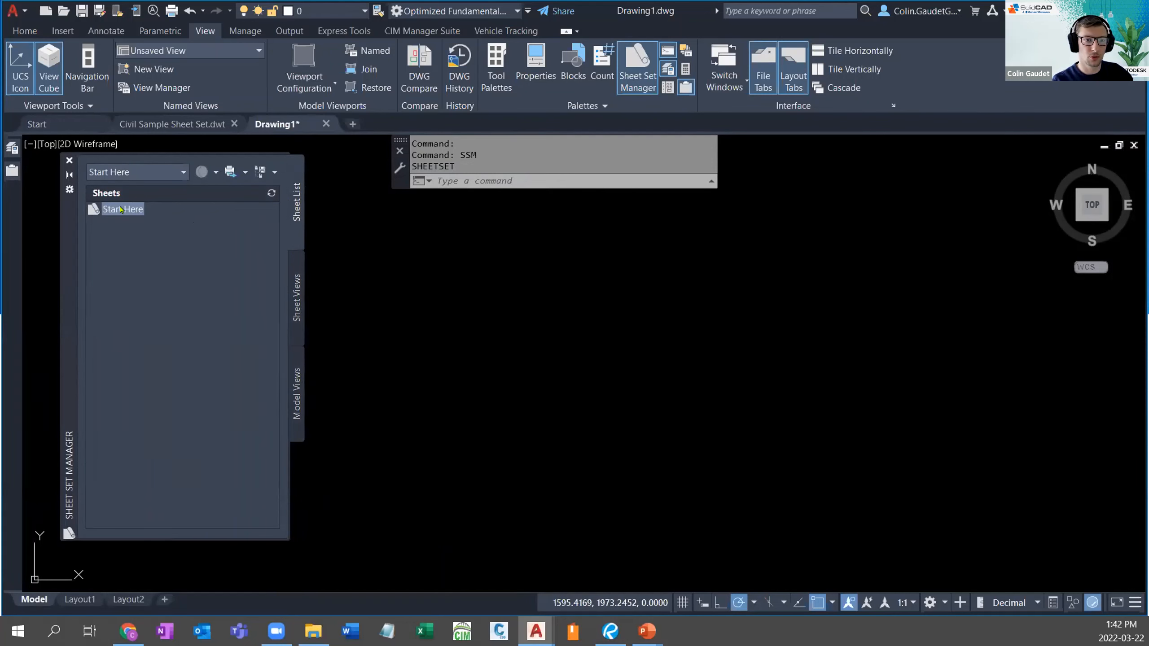
Step: Activate Layout1 and make Civil Sample Sheet Set current to review its sheets and subsets
click(81, 599)
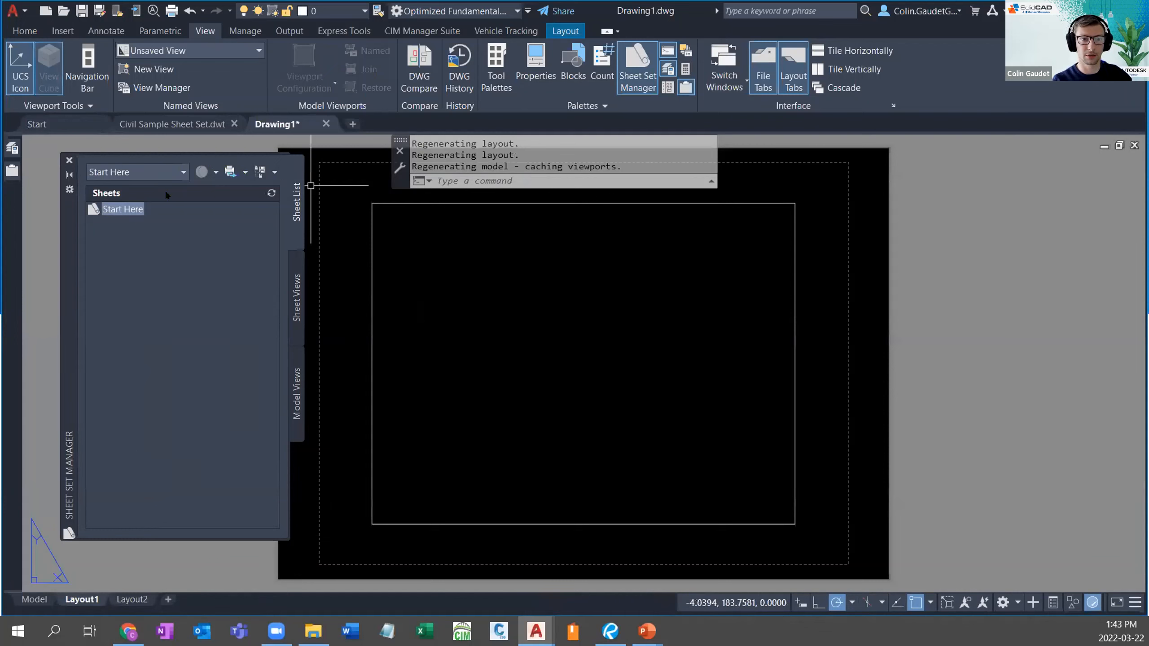
click(183, 173)
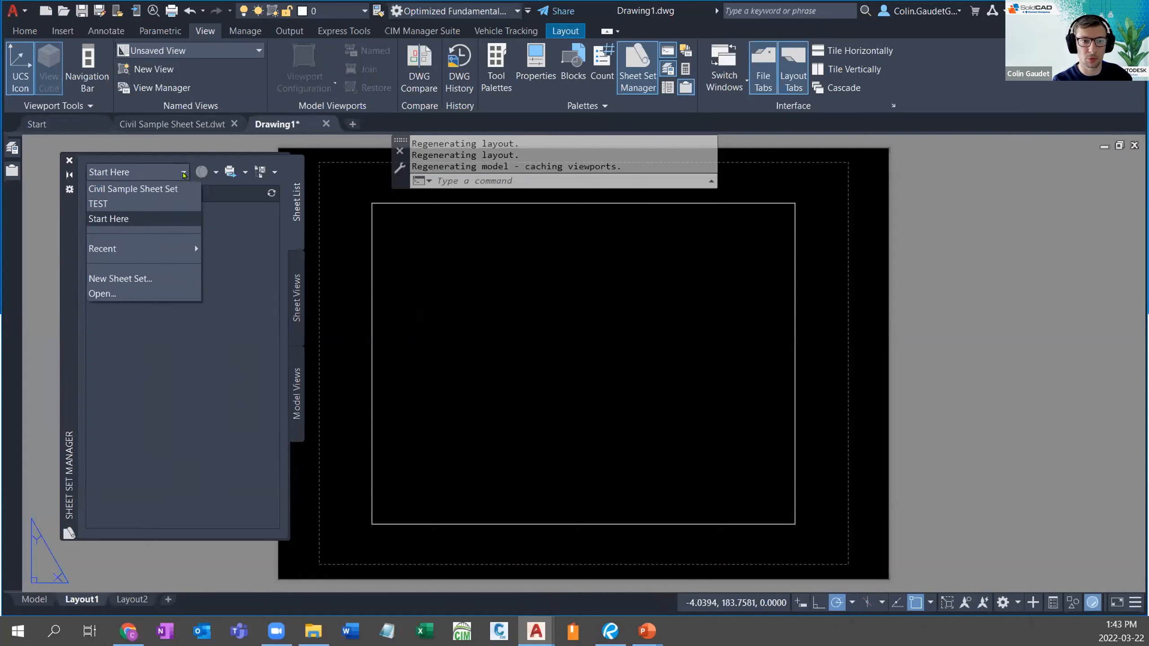
click(136, 189)
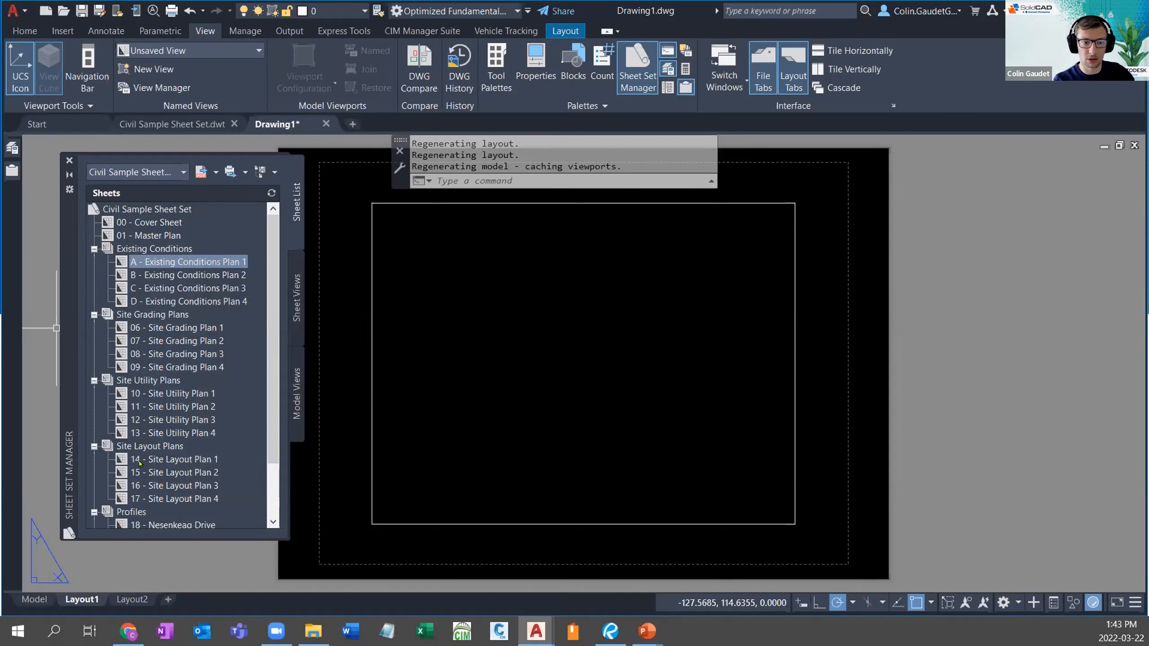
scroll(221, 465, down, 2)
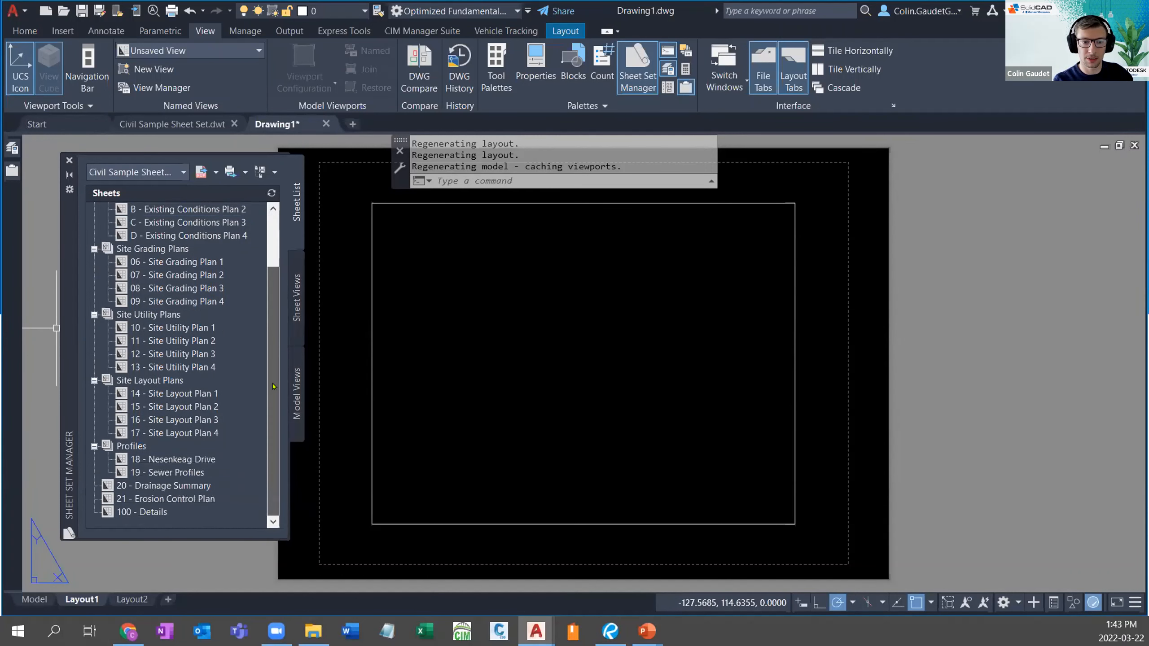
scroll(177, 273, up, 2)
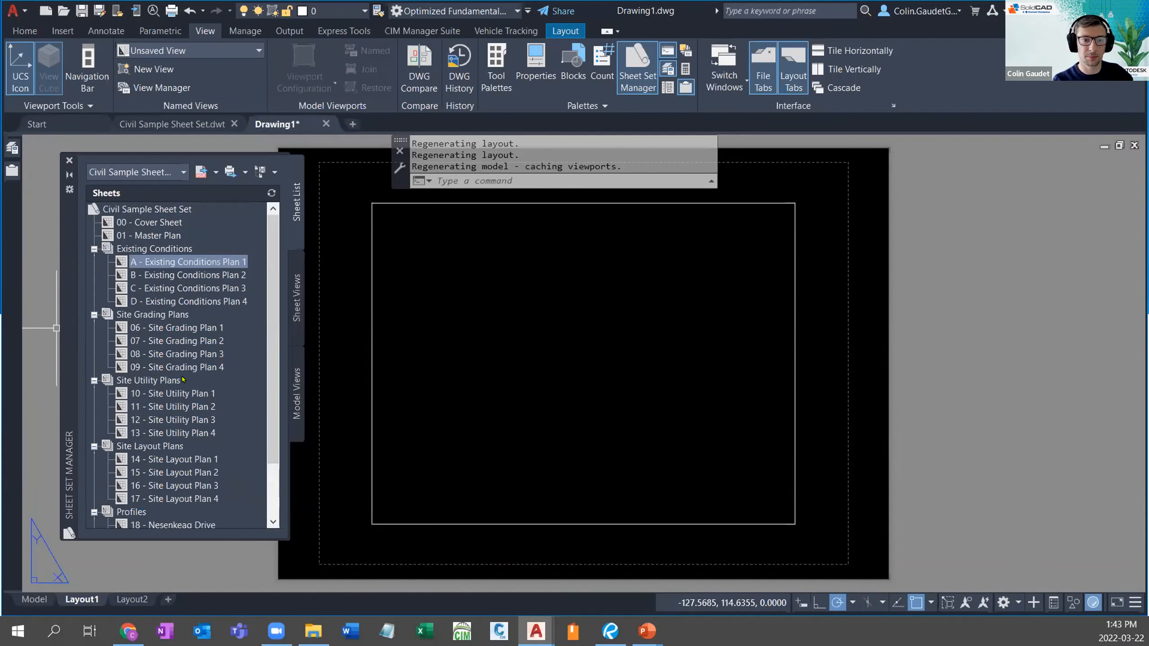
Step: Open the sheets 00 - Cover Sheet and A - Existing Conditions Plan 1 from the Civil Sample Sheet Set
double_click(149, 222)
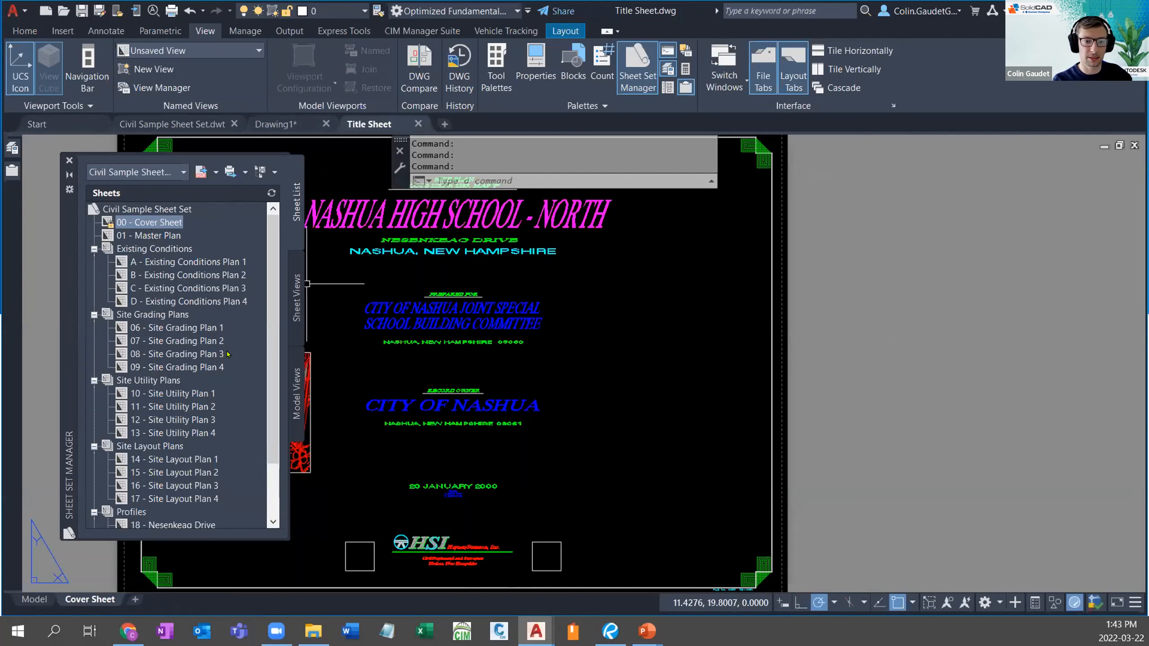
mouse_move(227, 353)
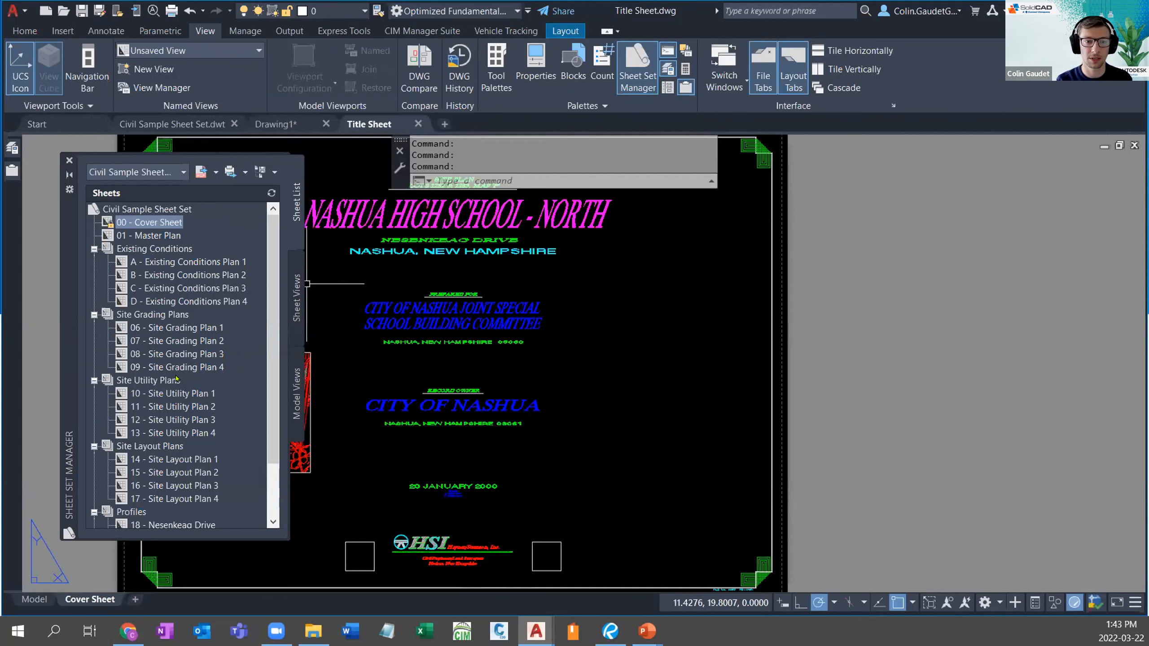
mouse_move(177, 379)
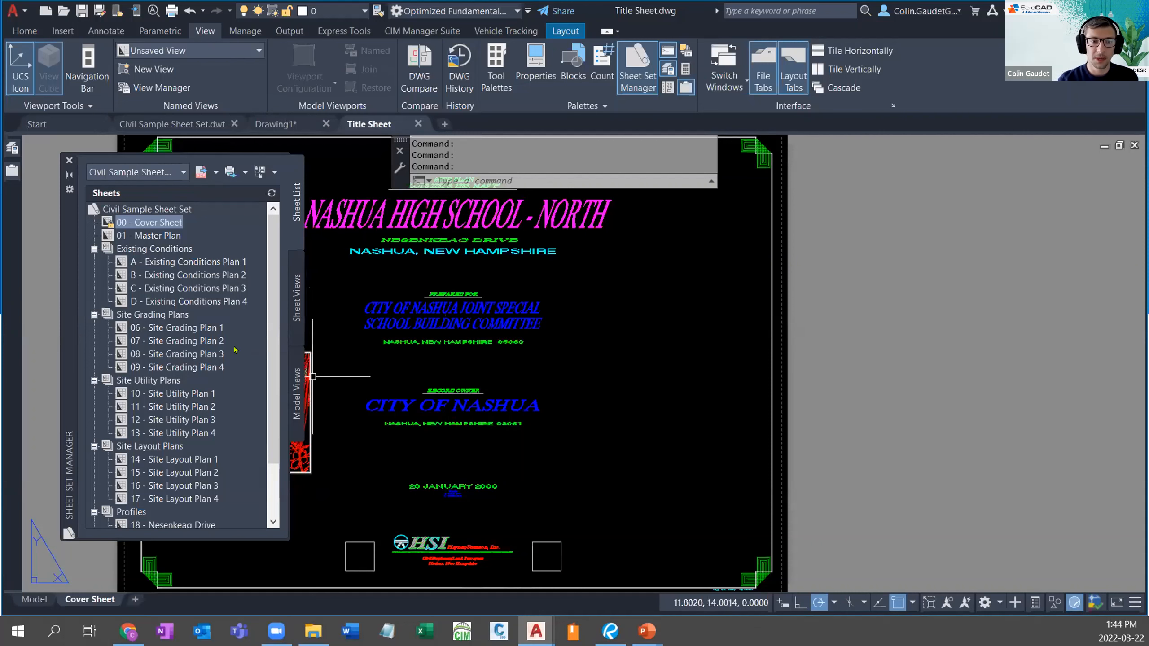
double_click(195, 262)
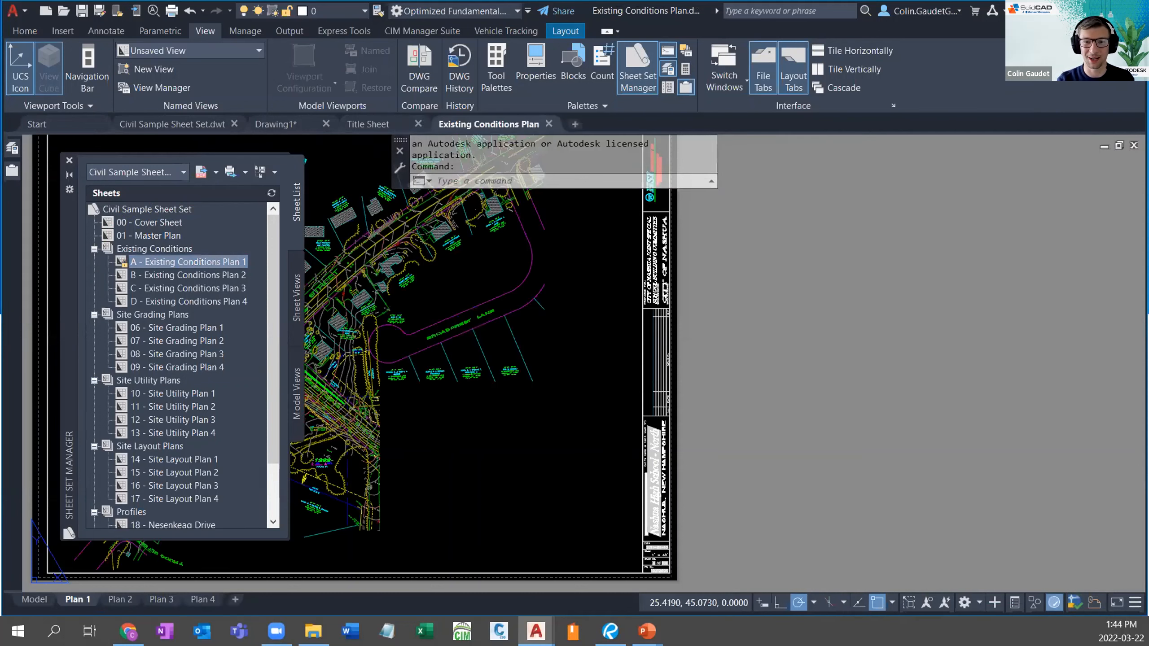
middle_click(462, 437)
middle_click(463, 437)
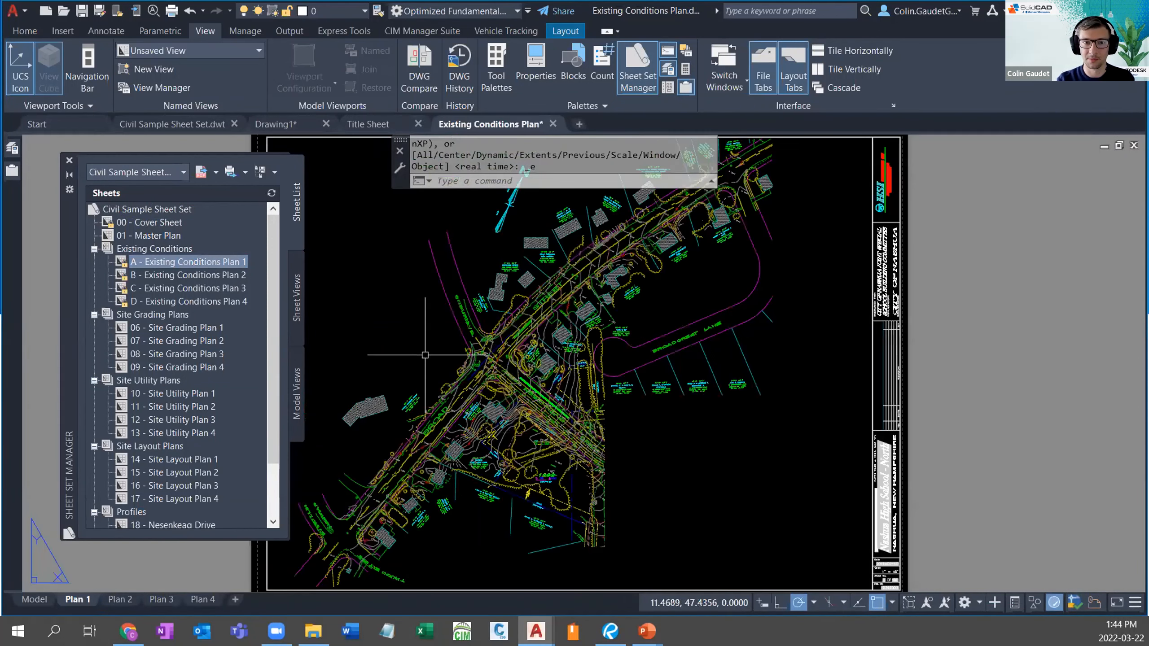
Step: Return to Drawing1 and make Start Here the current sheet set
click(318, 130)
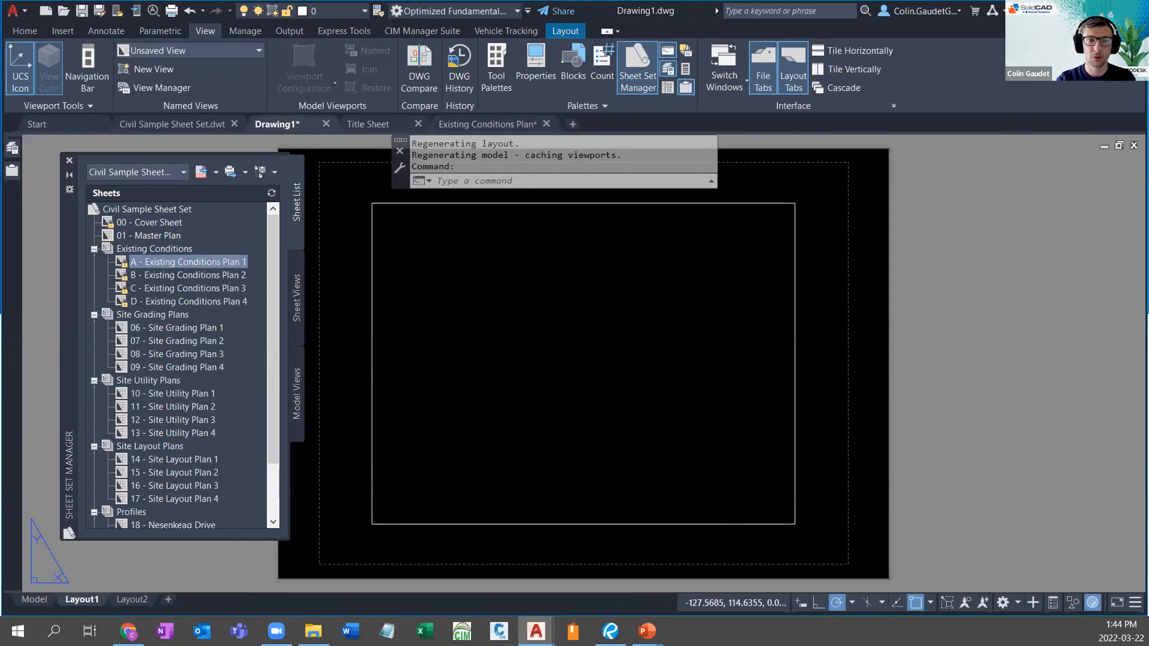
click(155, 172)
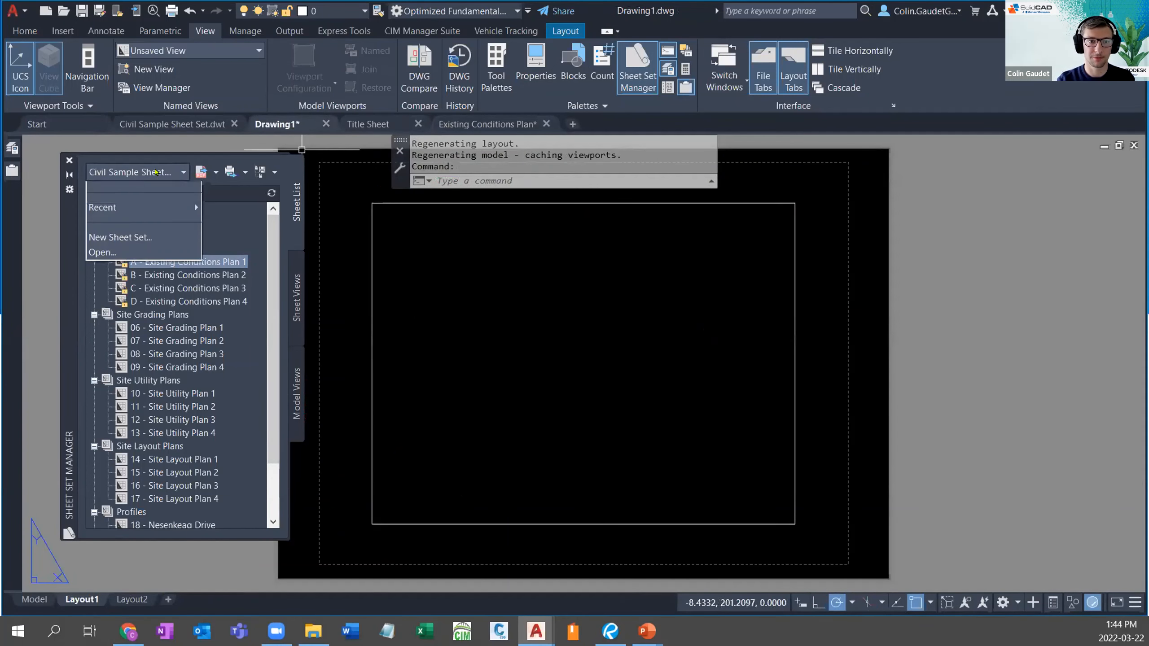
click(121, 219)
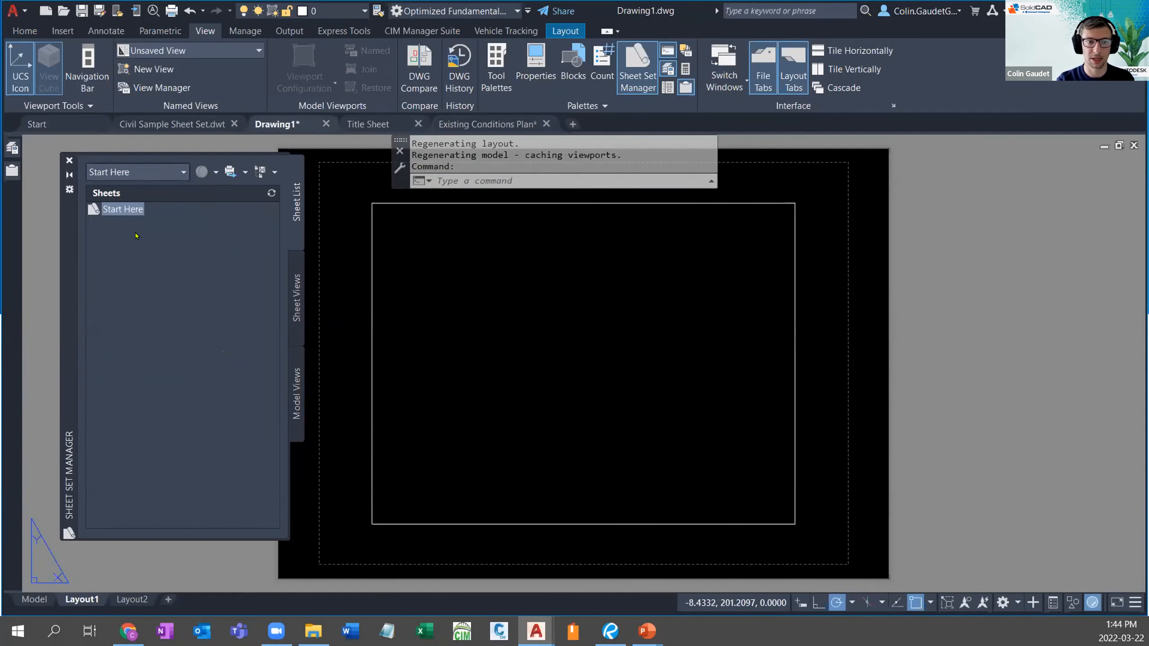
right_click(121, 209)
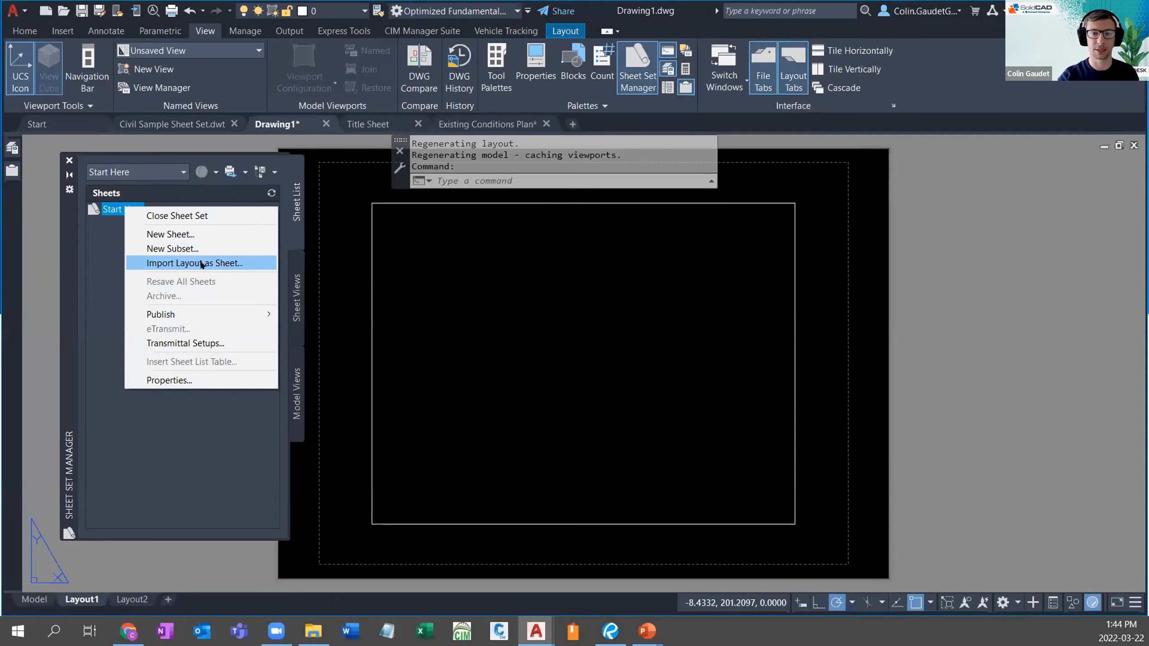
Step: Rename Layout1 of Drawing1 as Existing Plan
click(82, 600)
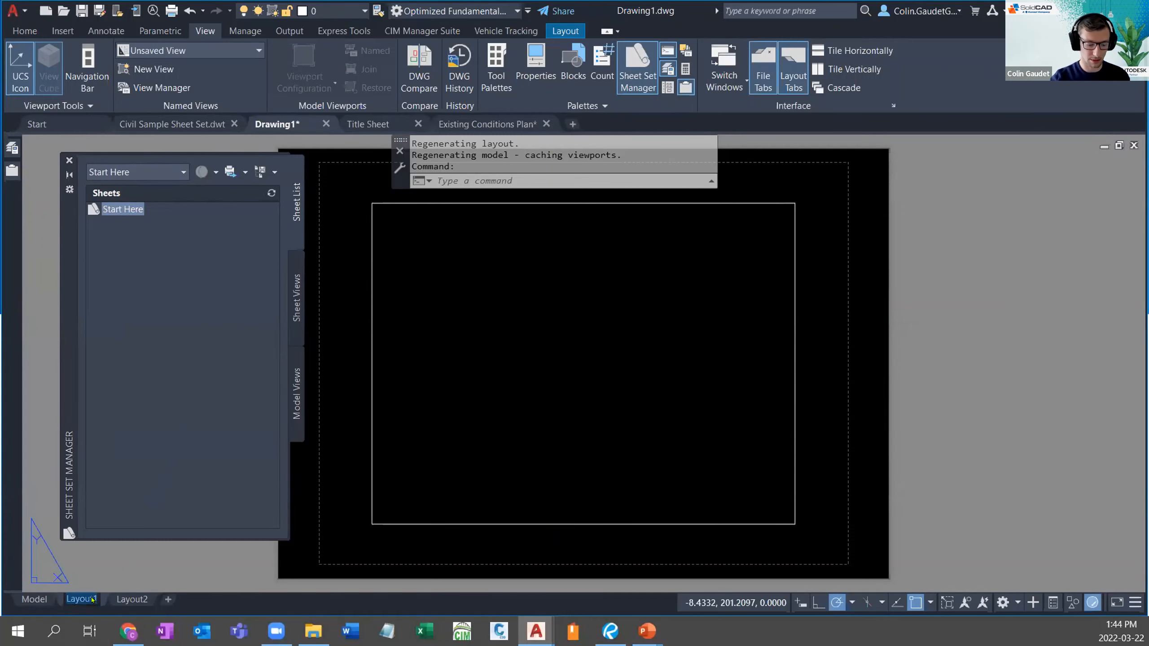
text(E)
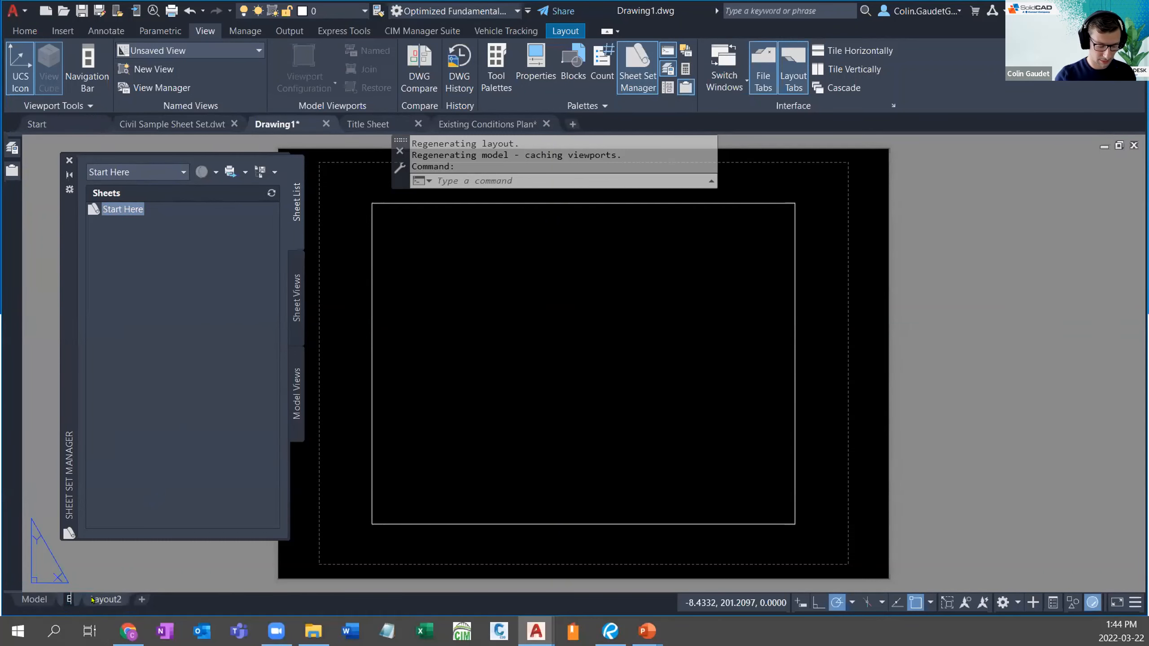
text(x)
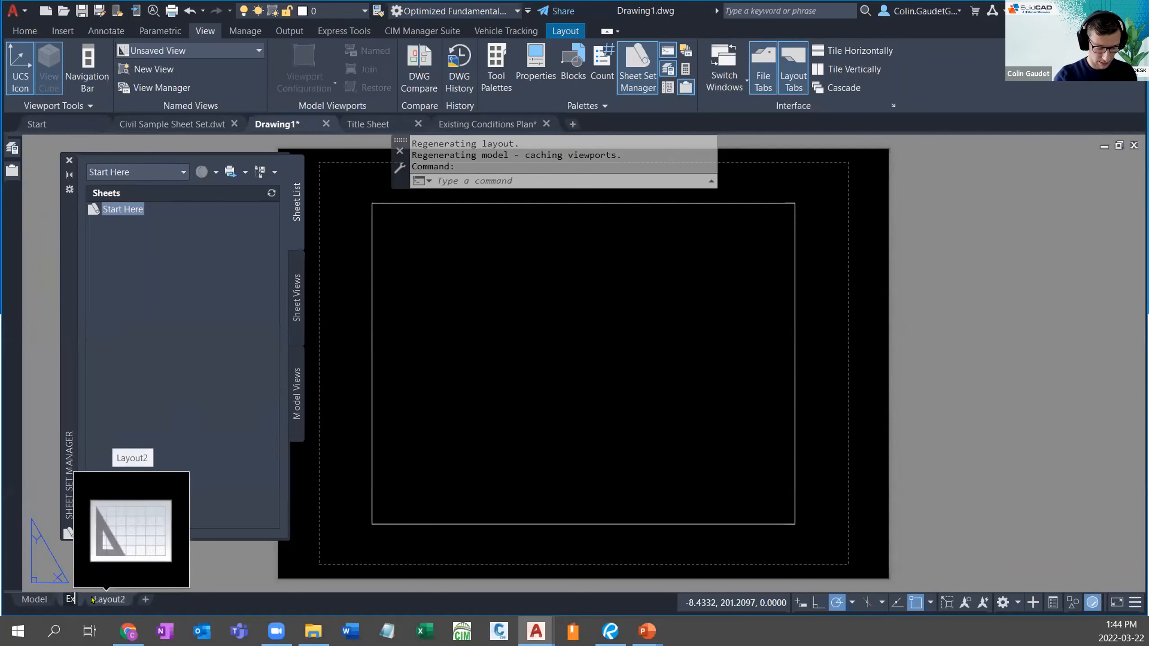
text(isting Plan)
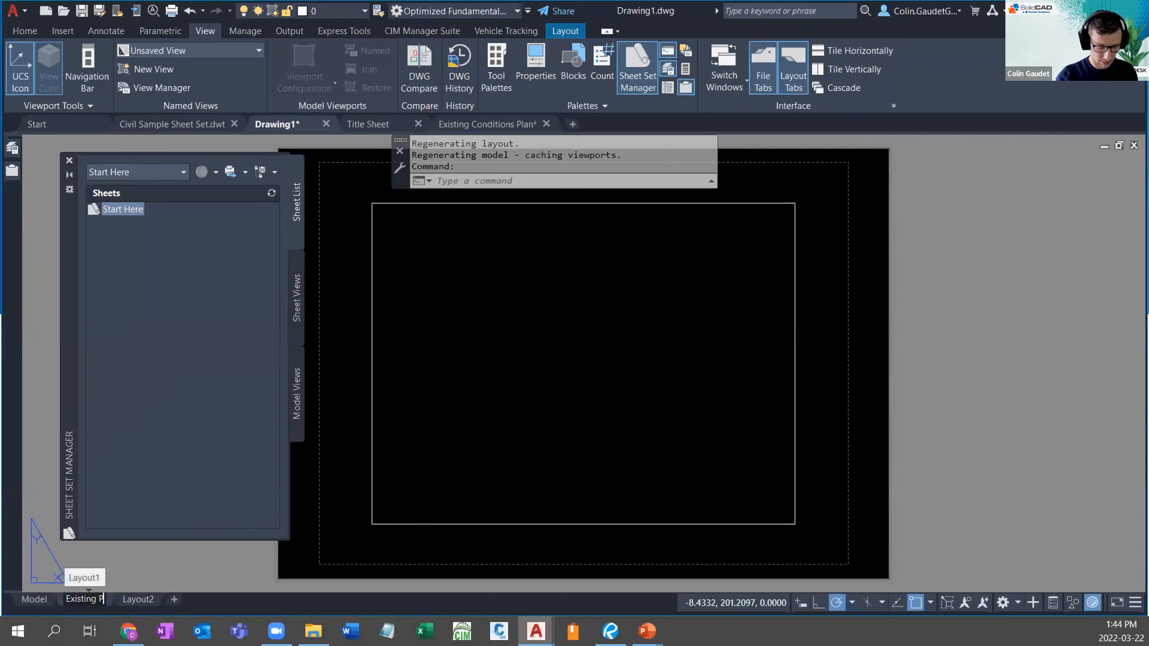
key(Return)
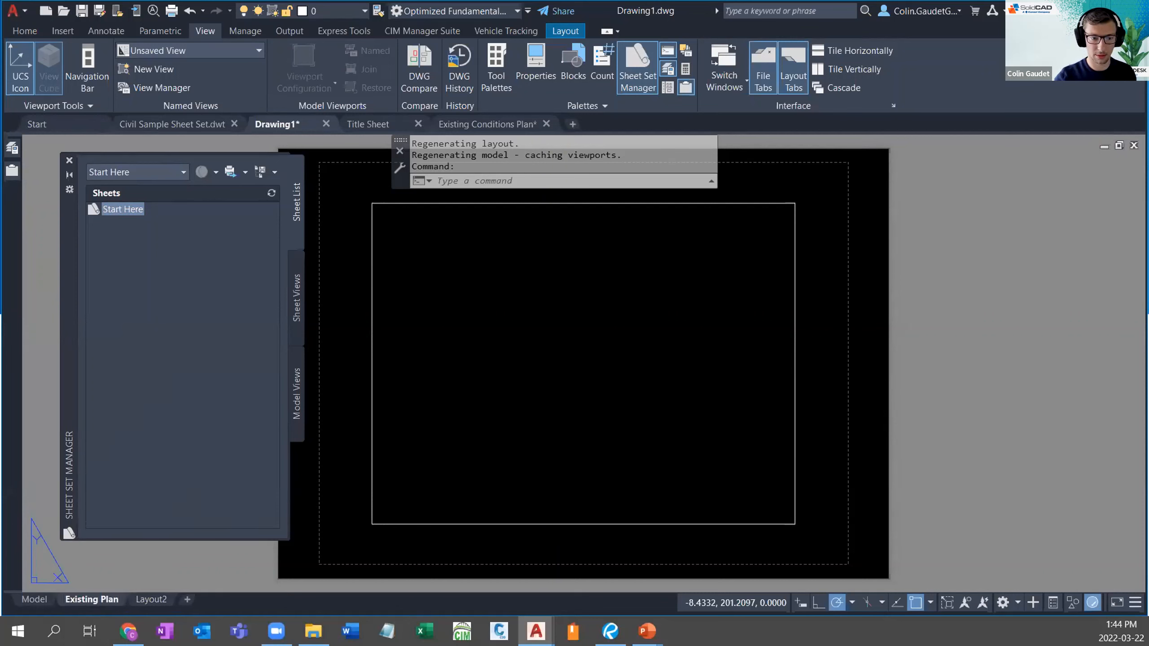
click(156, 567)
click(161, 564)
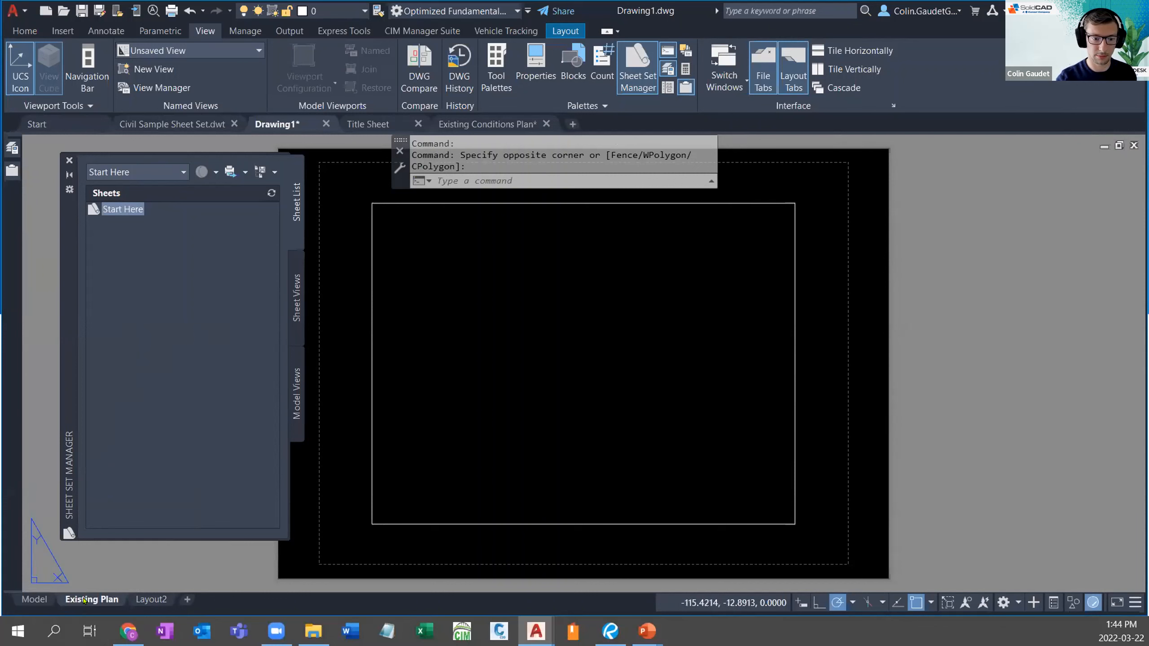
Step: Try to add the Existing Plan layout to the Start Here sheet set from the unsaved drawing
drag(111, 297, 116, 227)
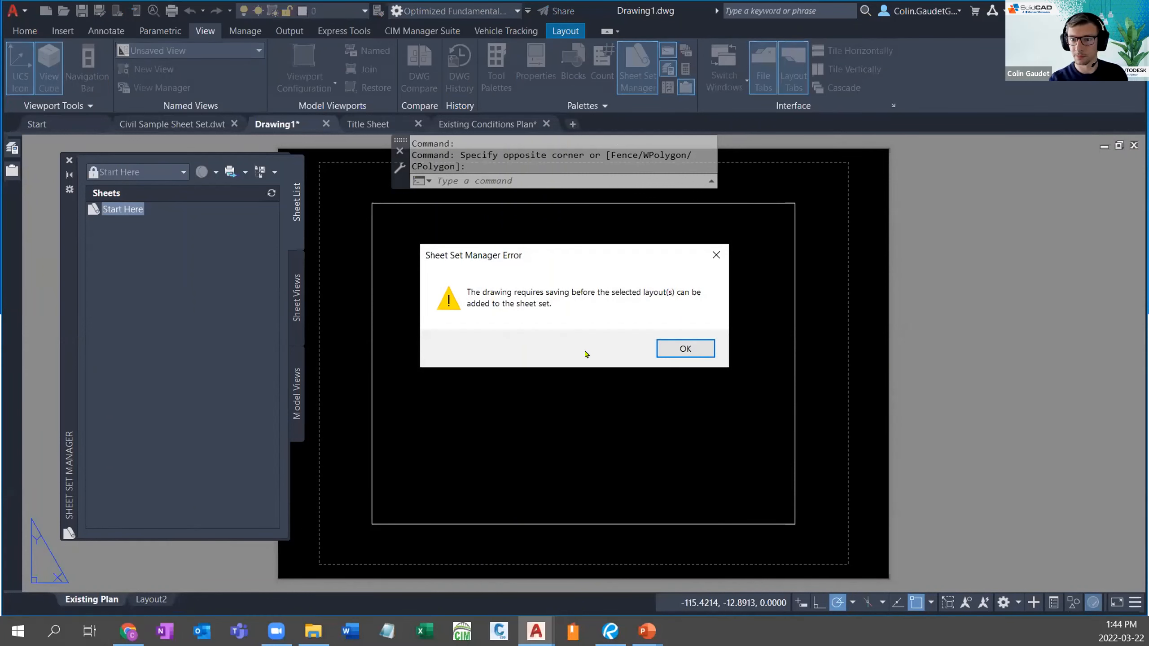
click(700, 342)
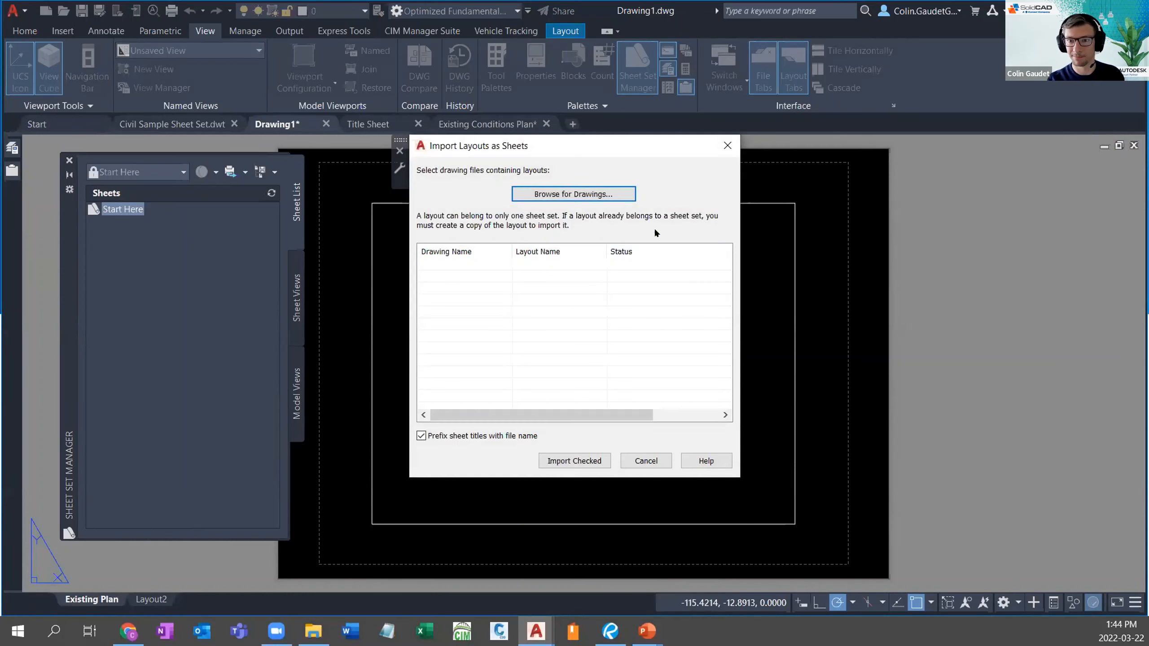
click(720, 150)
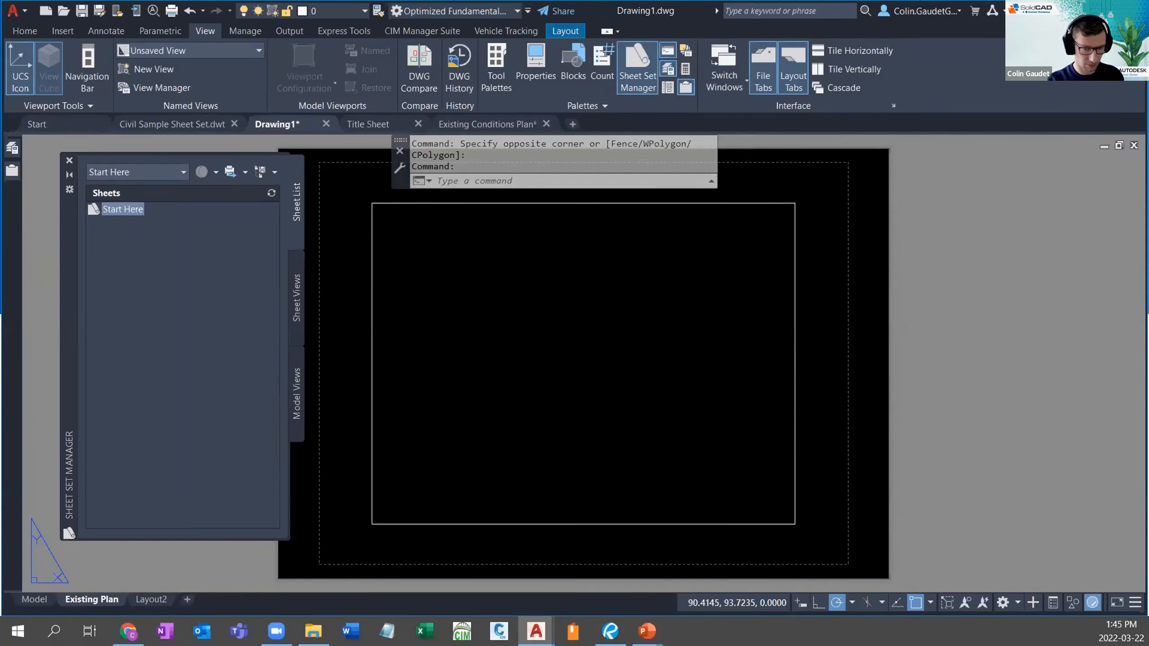
Step: Save the drawing as Drawing1.dwg in the Sheet Set Sample folder and import its Existing Plan layout into the Start Here sheet set
key(ctrl+s)
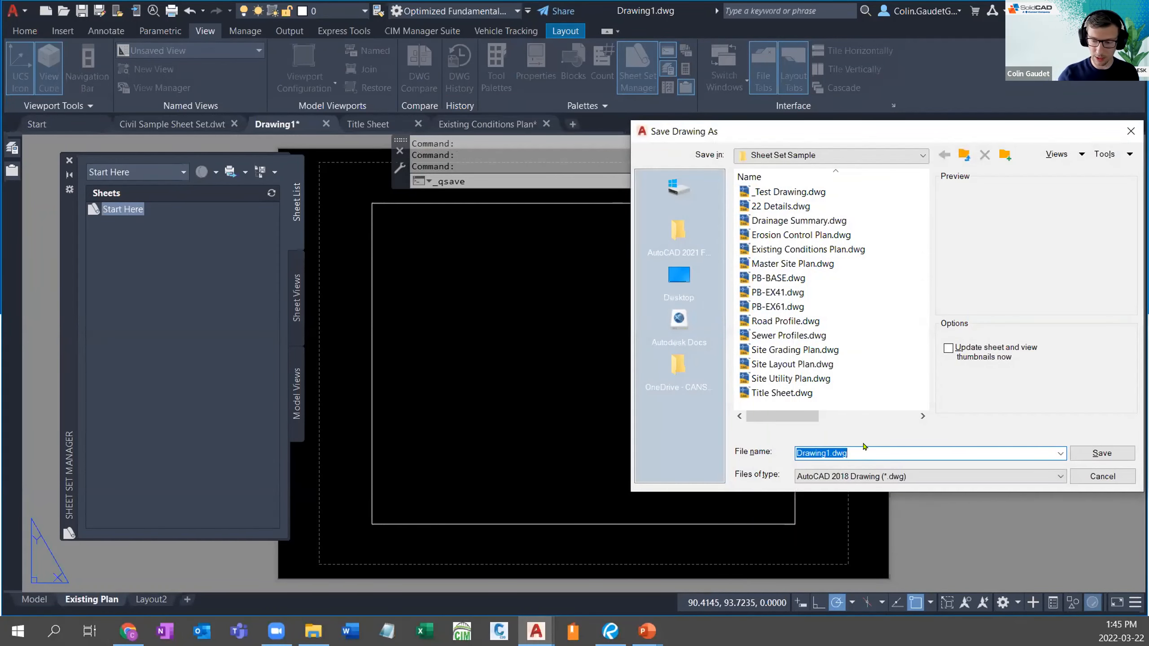
key(Return)
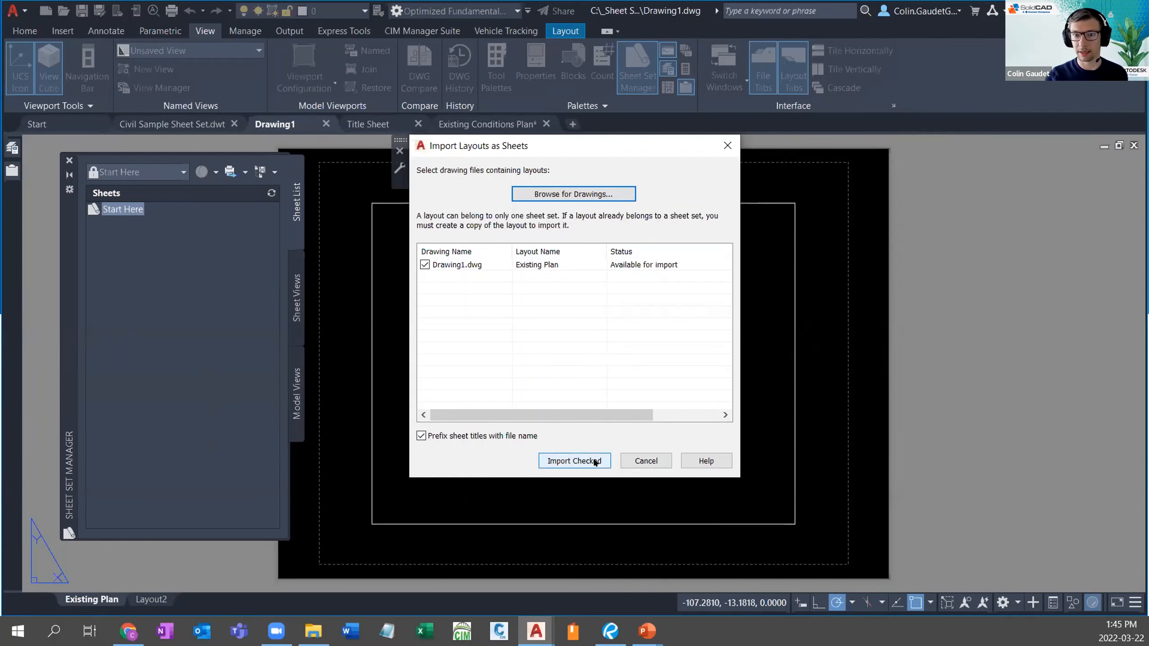
click(595, 461)
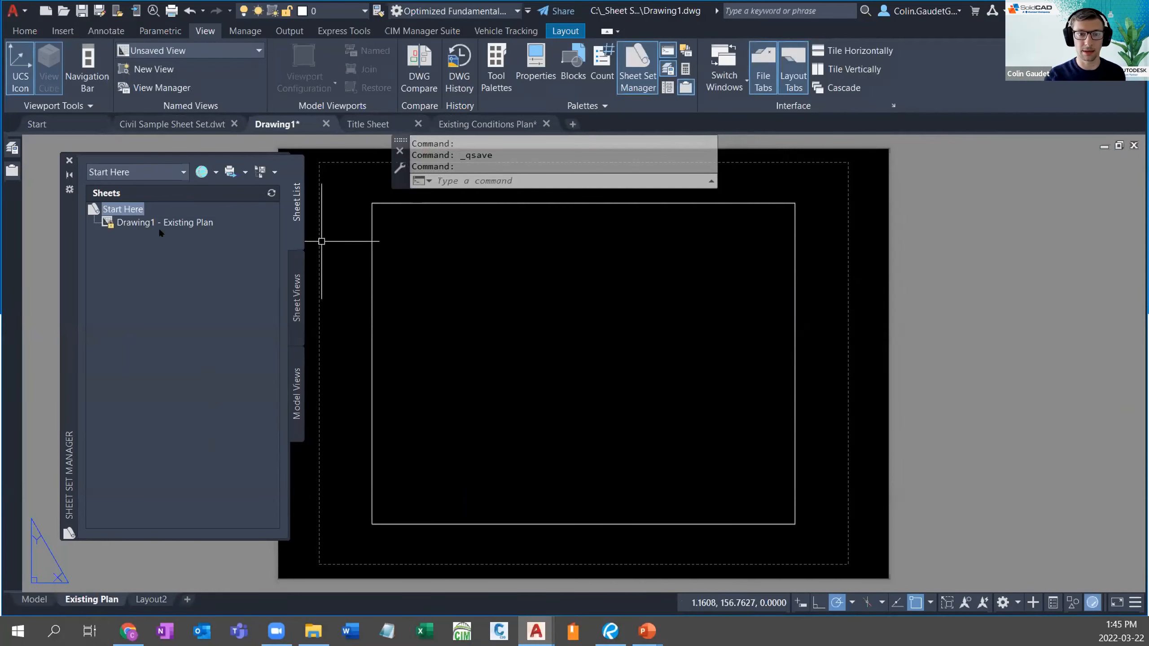
Step: Switch the current sheet set back to Civil Sample Sheet Set
click(183, 172)
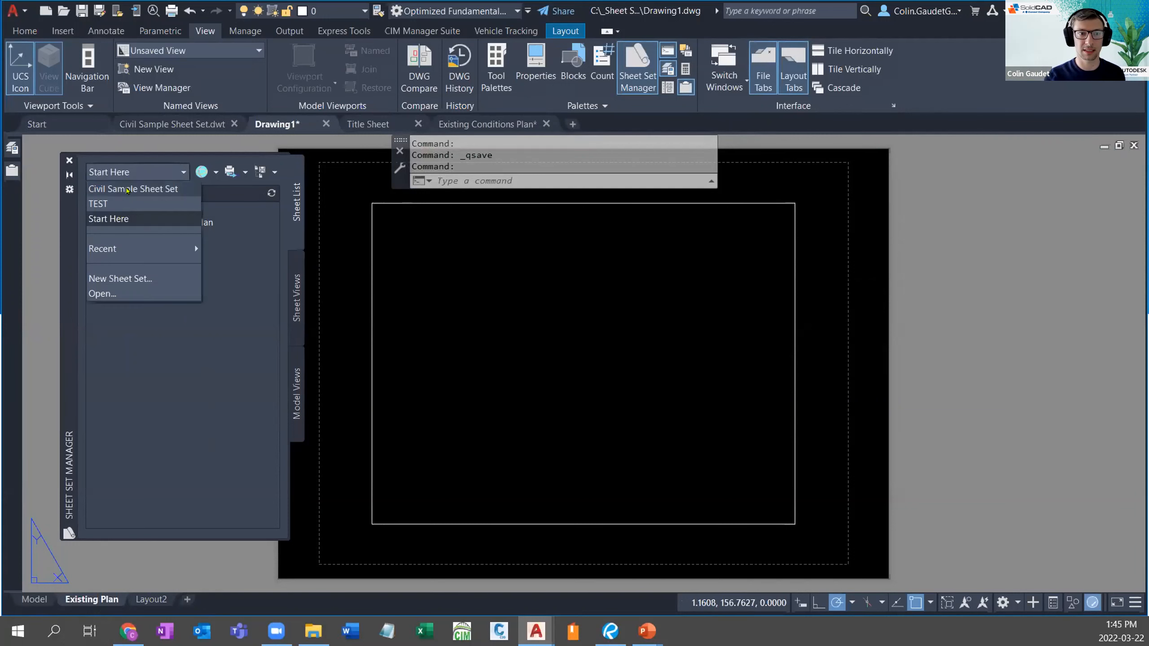
click(127, 191)
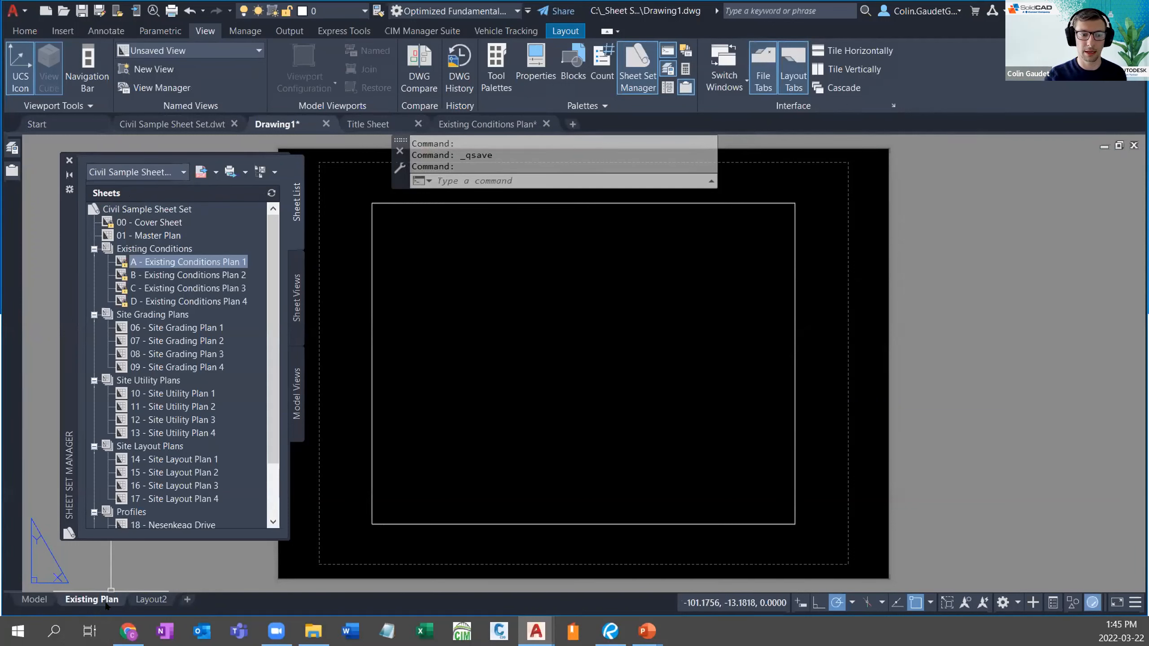
Step: Try to import Drawing1's Existing Plan layout into the Civil Sample Sheet Set
drag(107, 594, 159, 477)
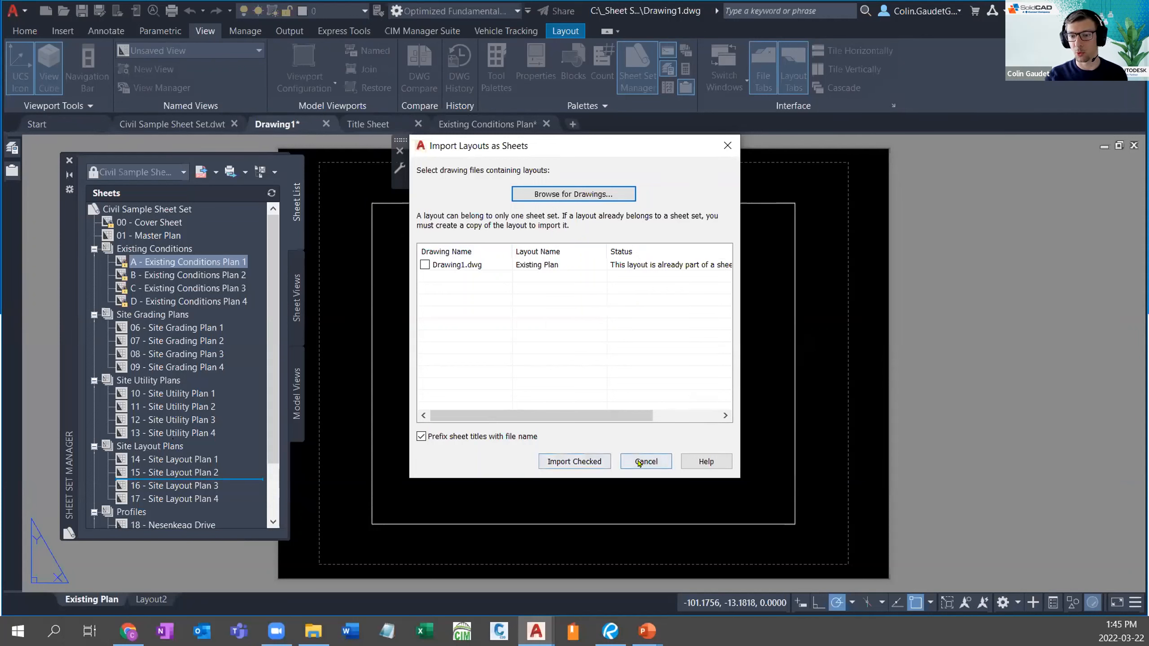
click(425, 265)
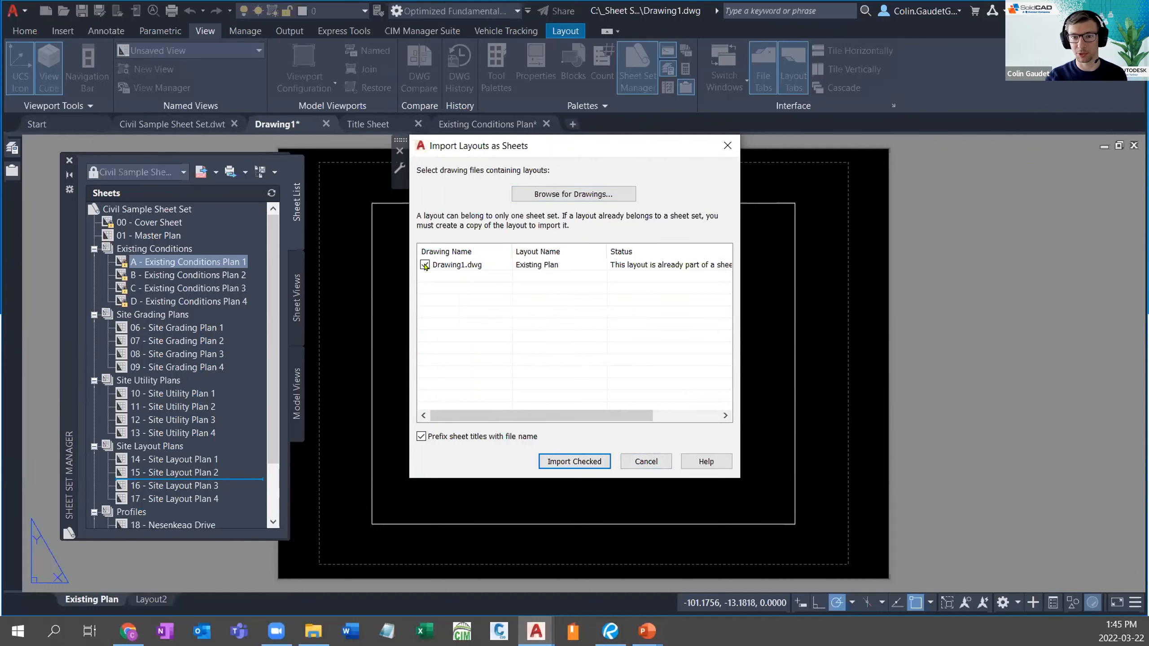
click(651, 463)
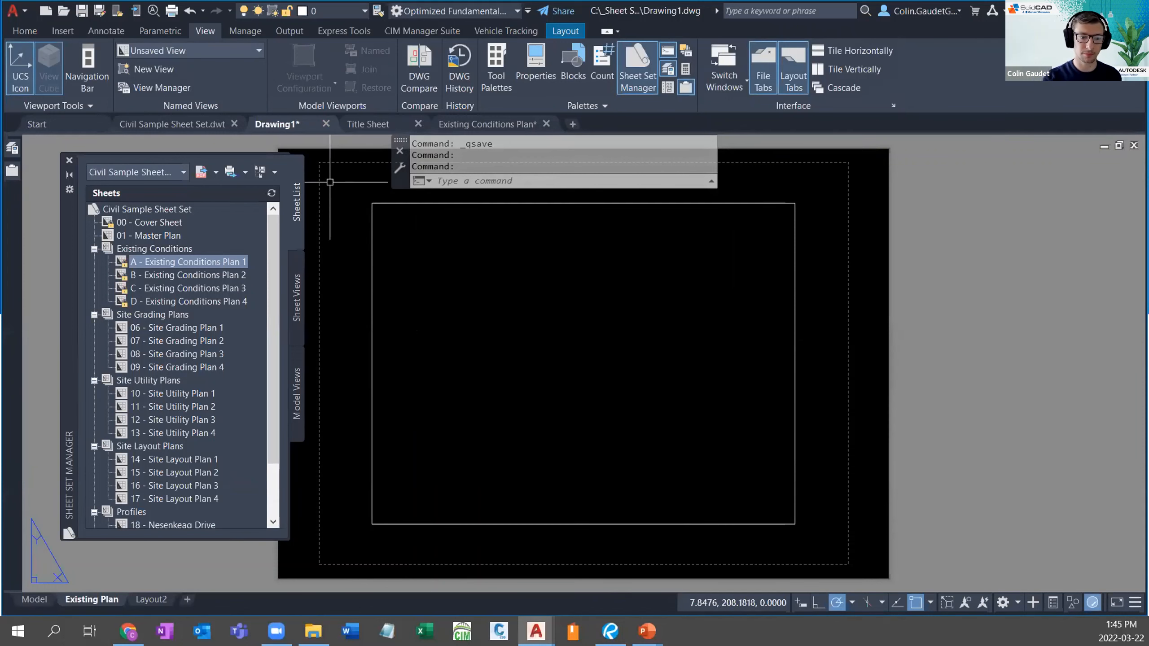
Step: Switch Drawing1 to model space and bring the open Existing Conditions Plan drawing to the front
click(34, 599)
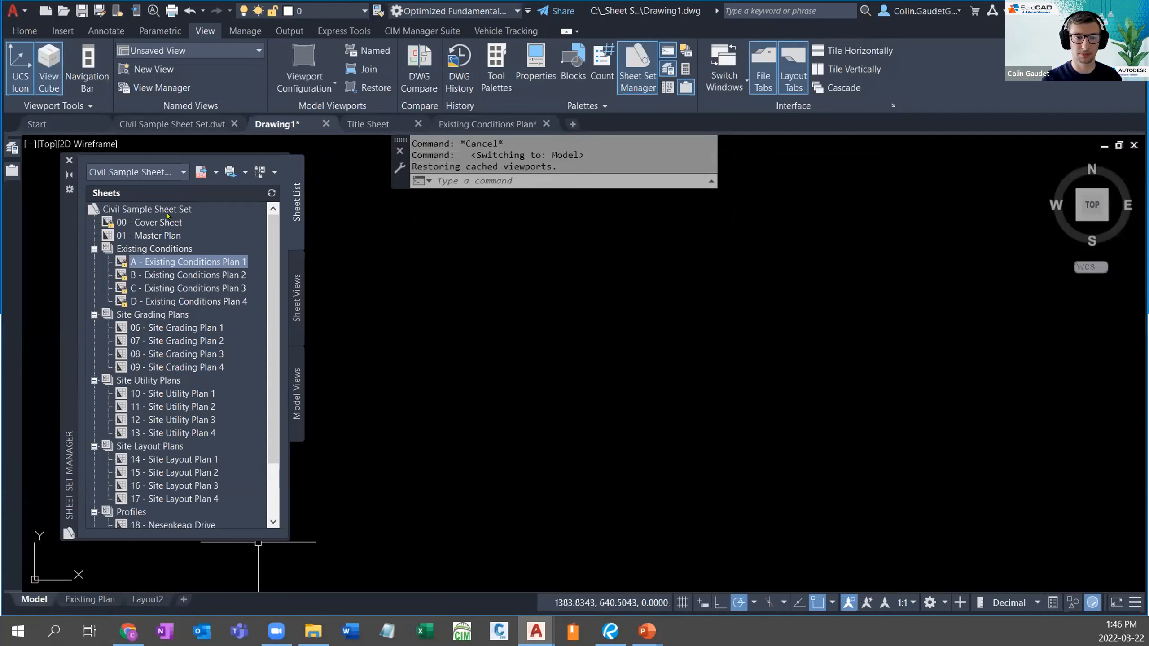
click(169, 221)
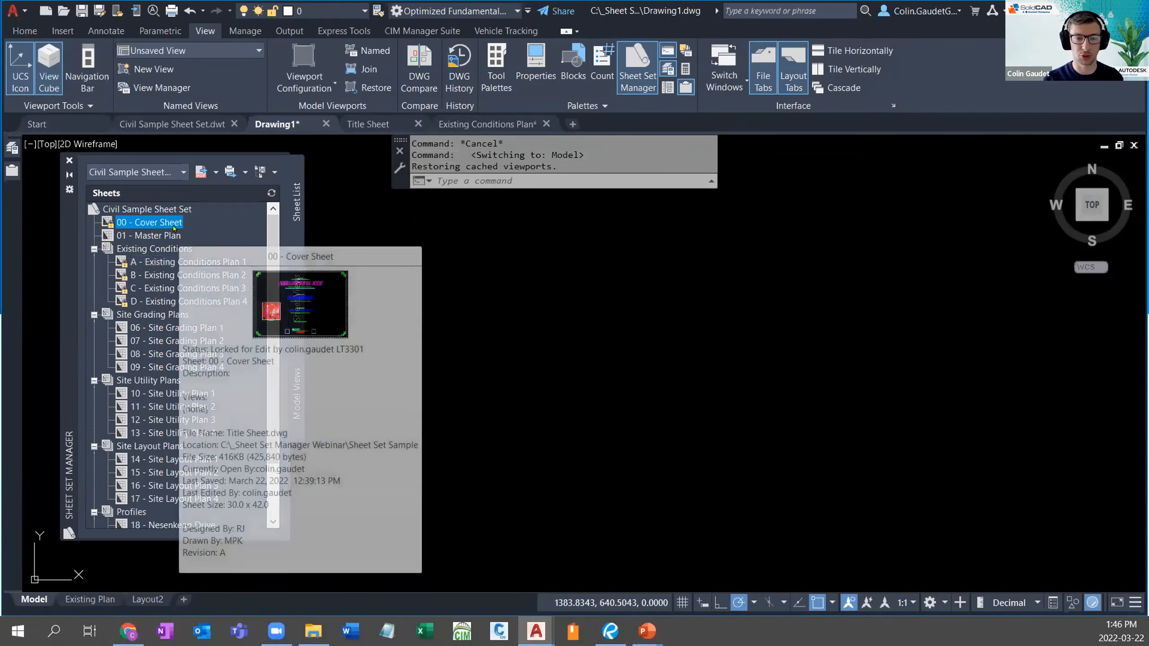
right_click(170, 221)
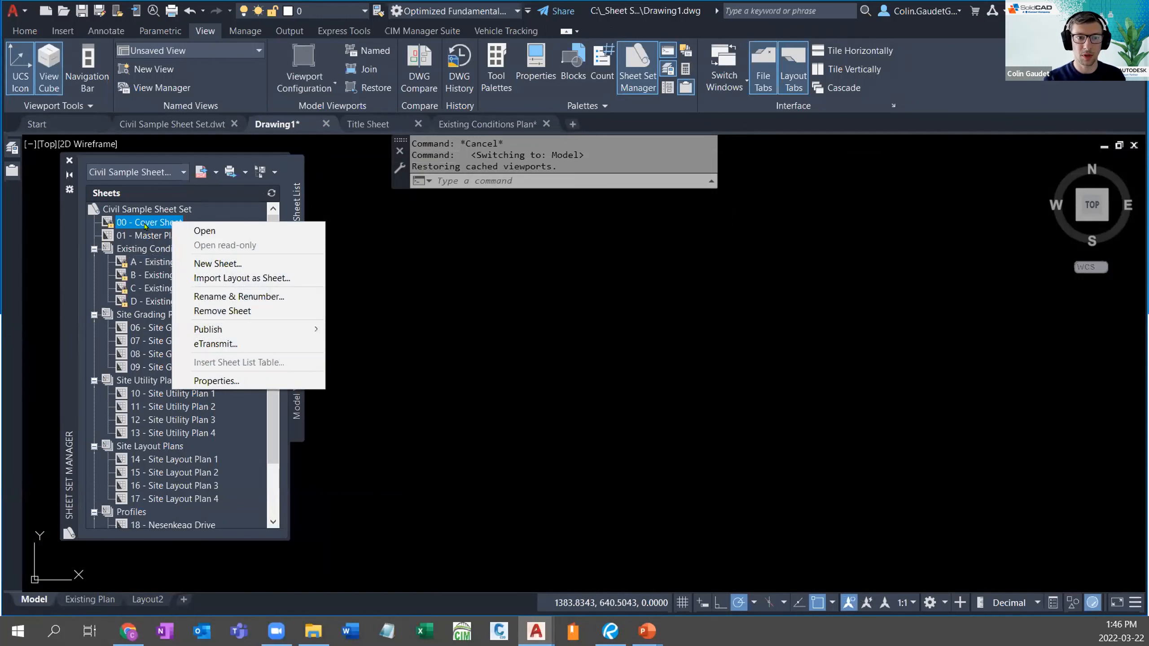
click(162, 235)
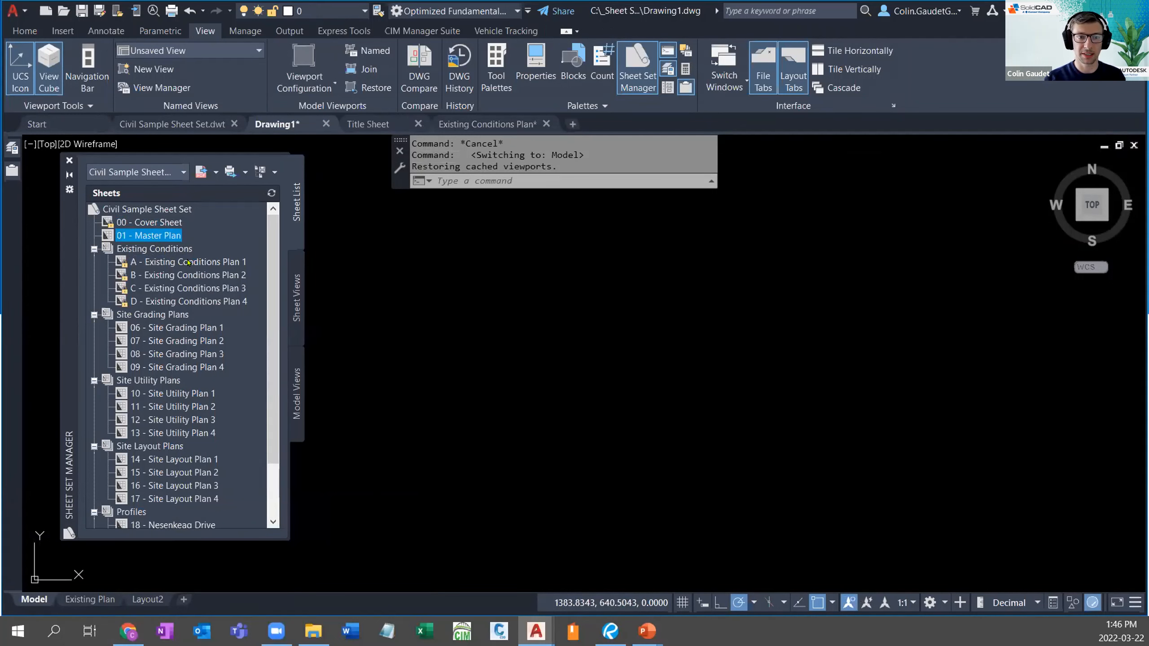
click(491, 124)
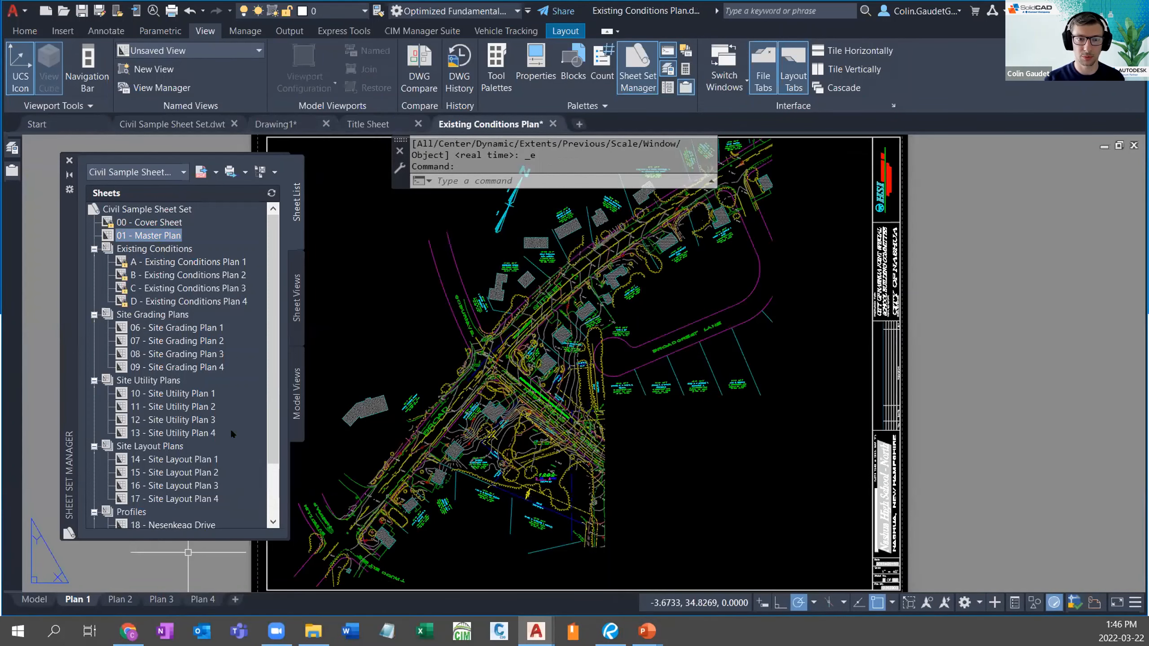
Step: Renumber the Existing Conditions Plan 1 sheet as 02 and continue to the following sheet
click(190, 261)
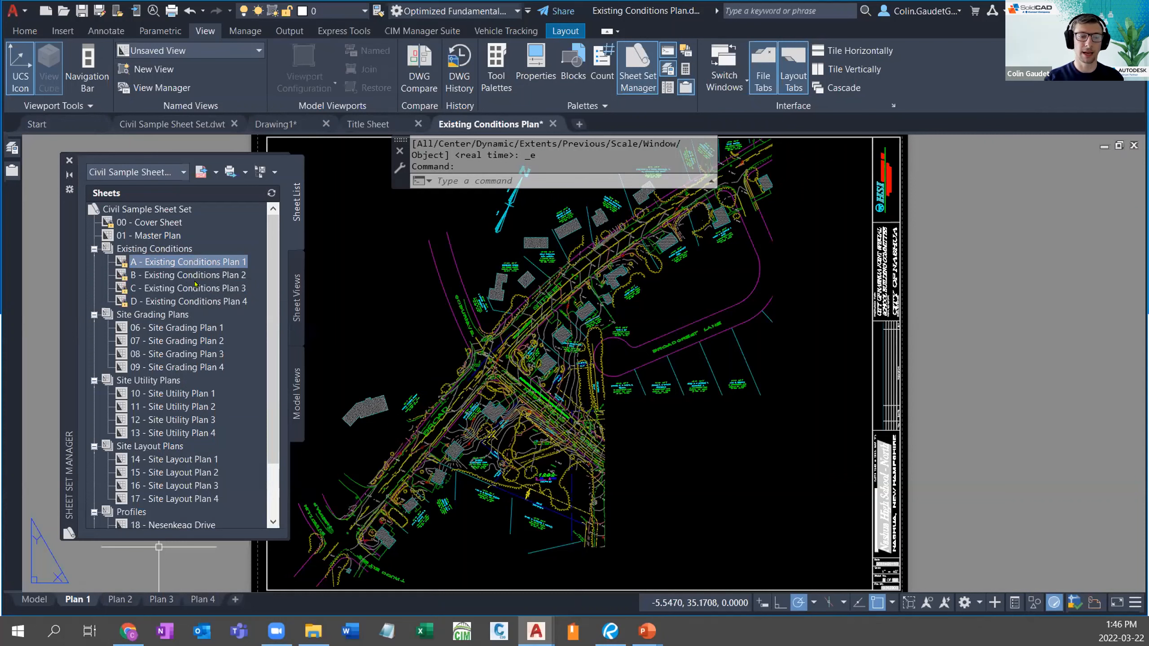
mouse_move(195, 284)
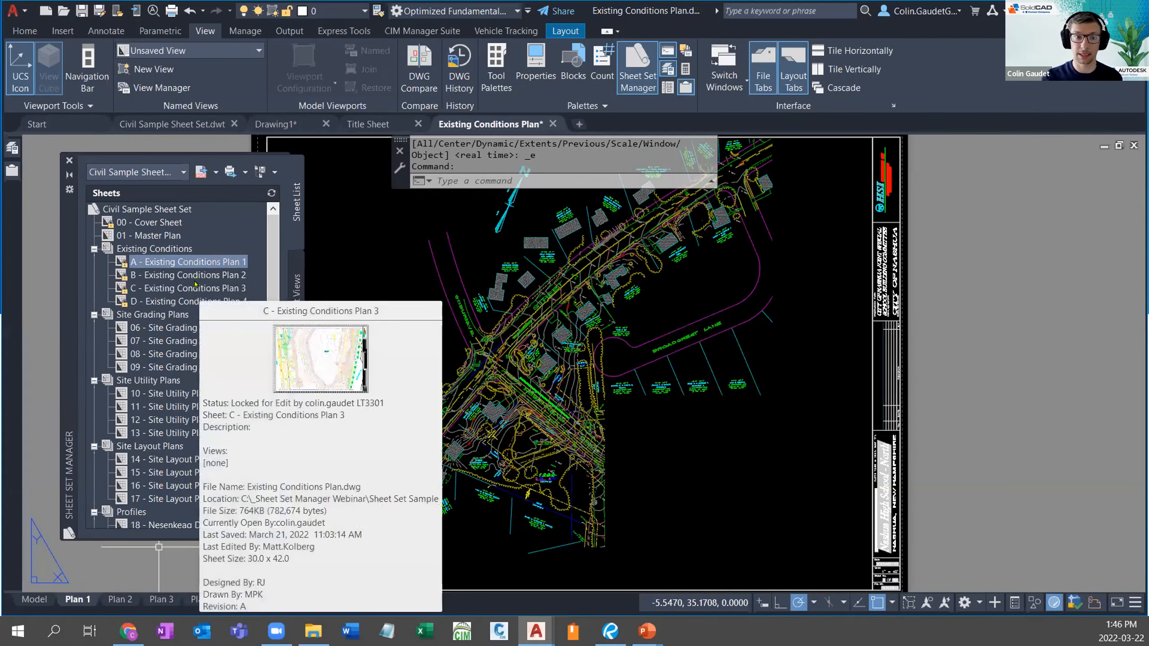
right_click(192, 264)
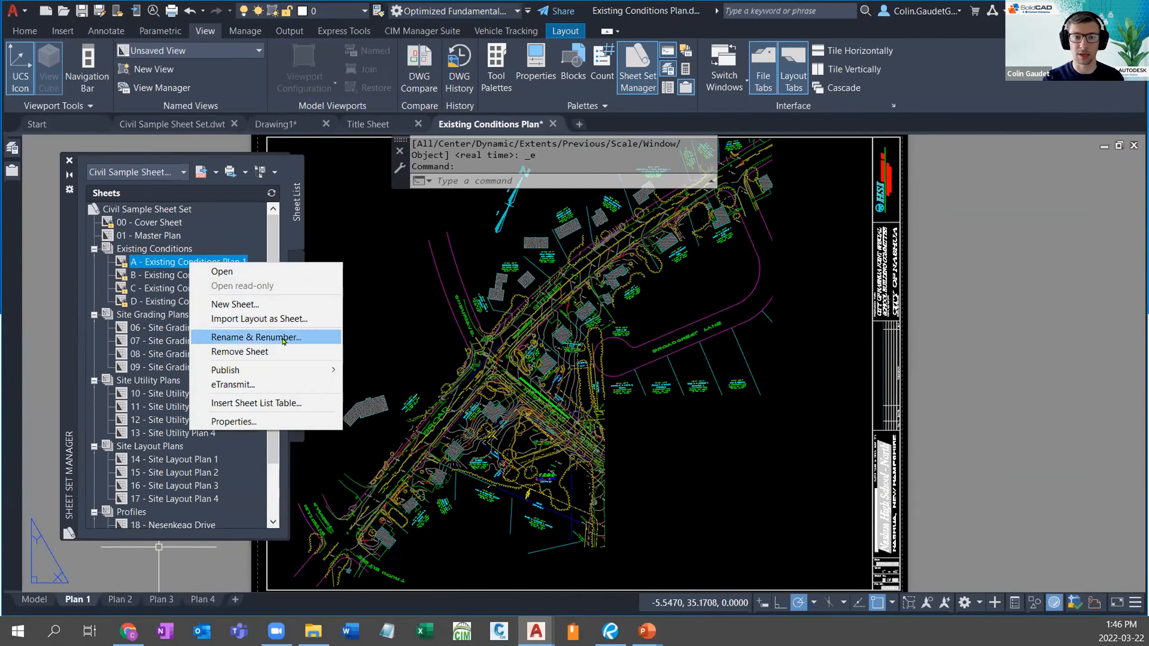
click(256, 337)
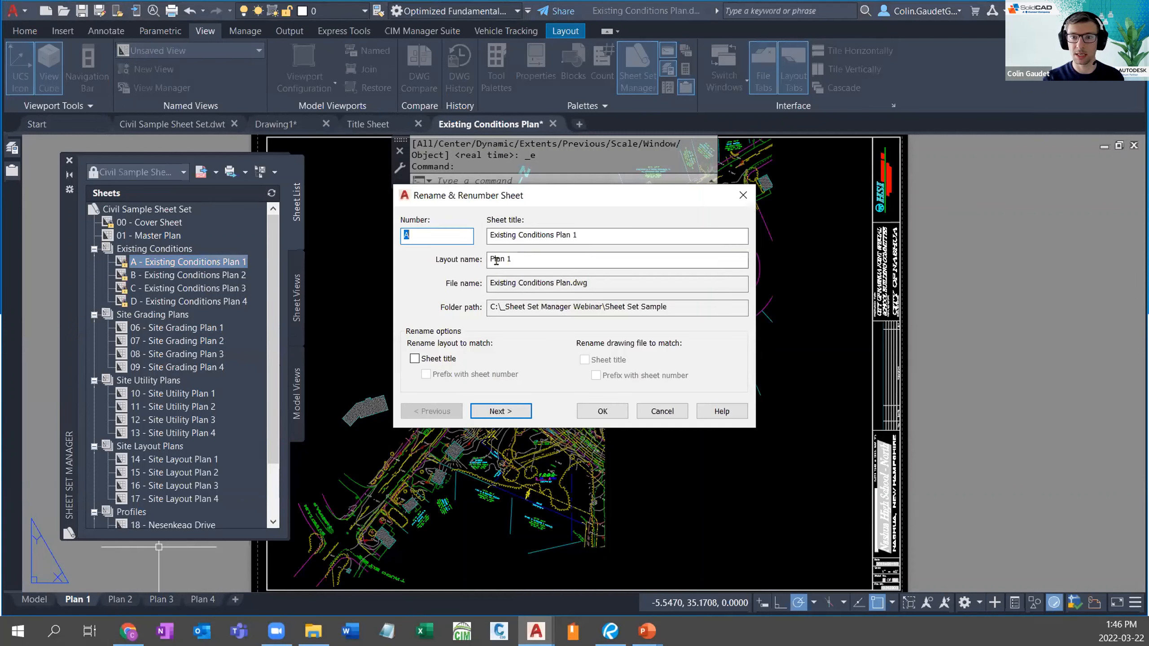
drag(538, 260, 544, 285)
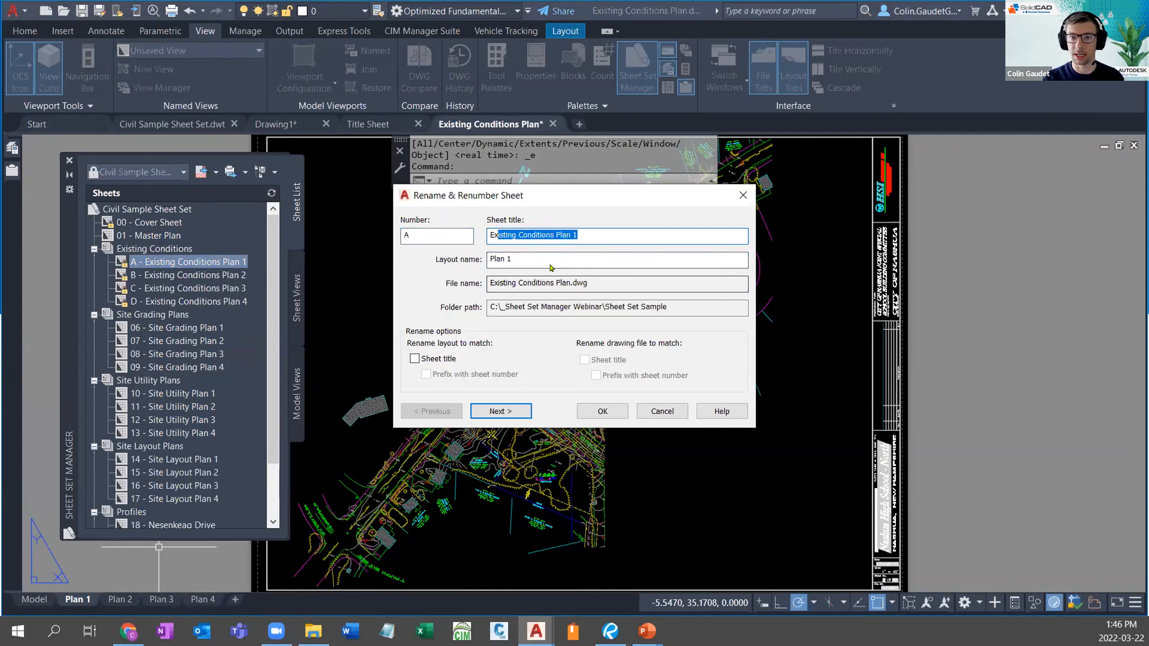
click(423, 233)
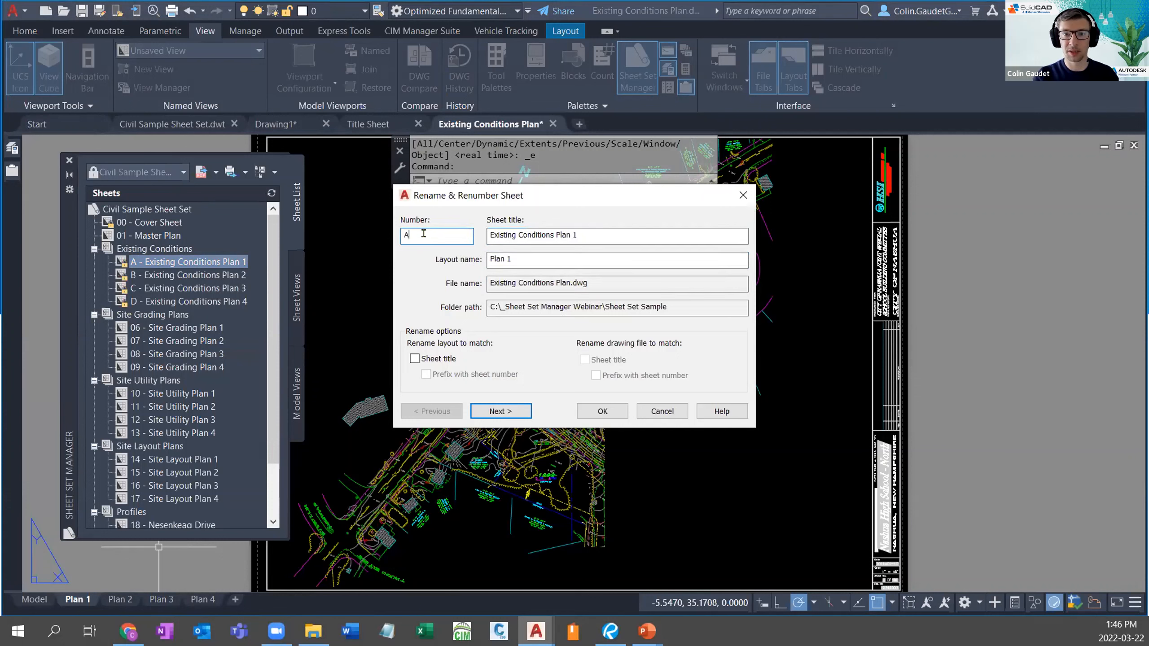
key(BackSpace)
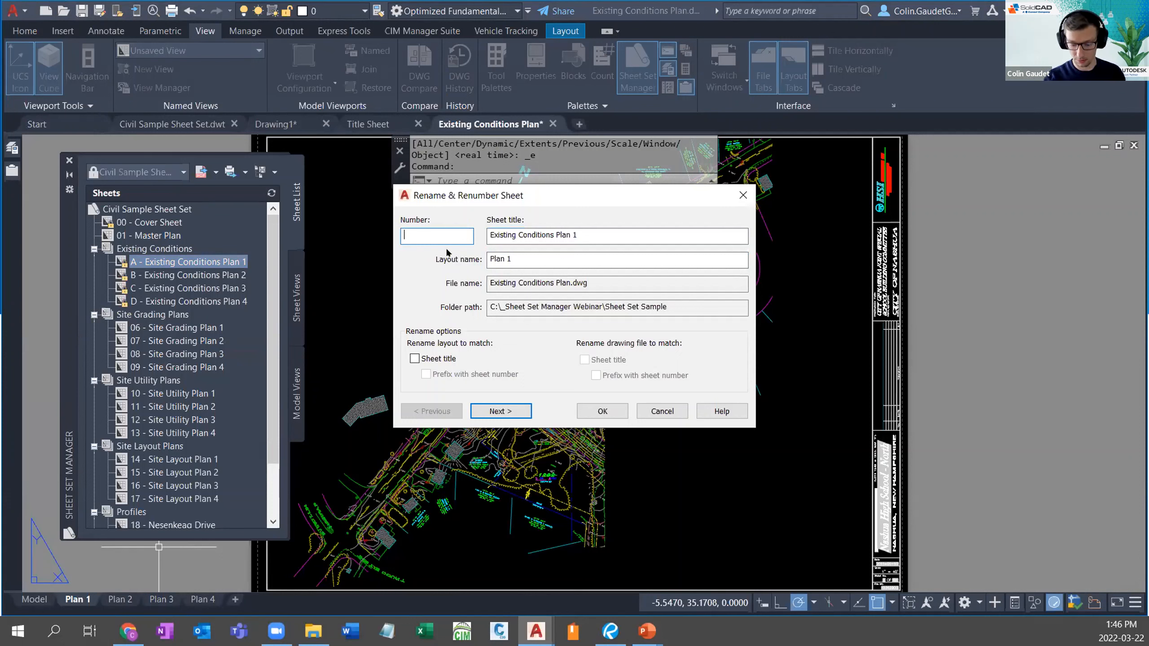
text(02)
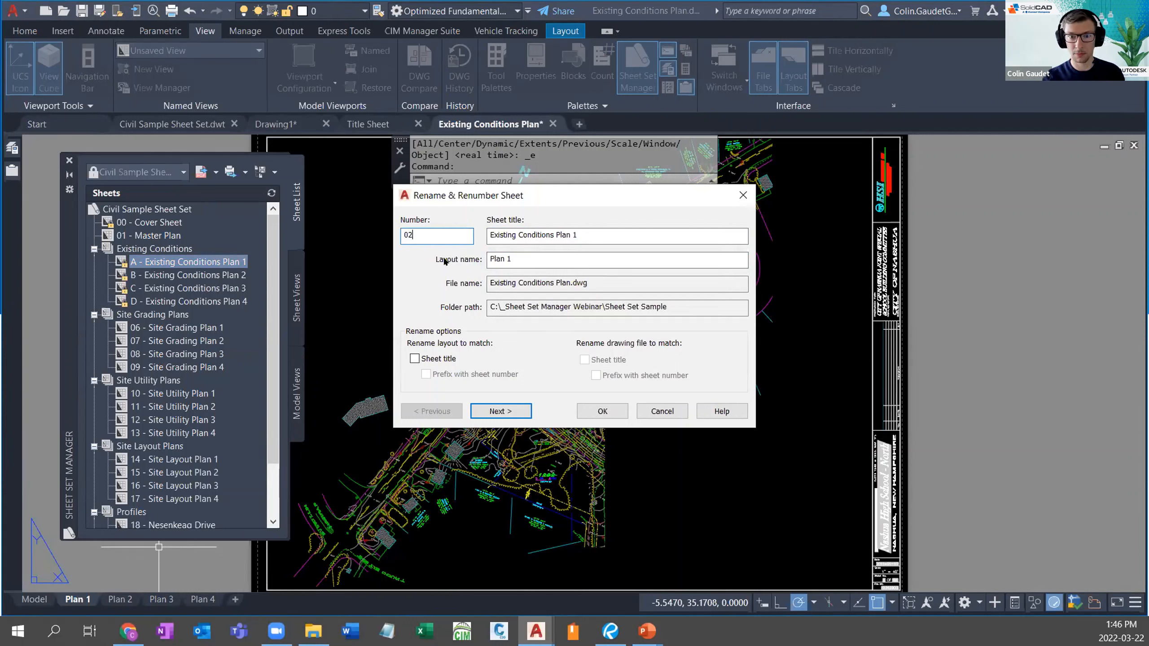
click(510, 410)
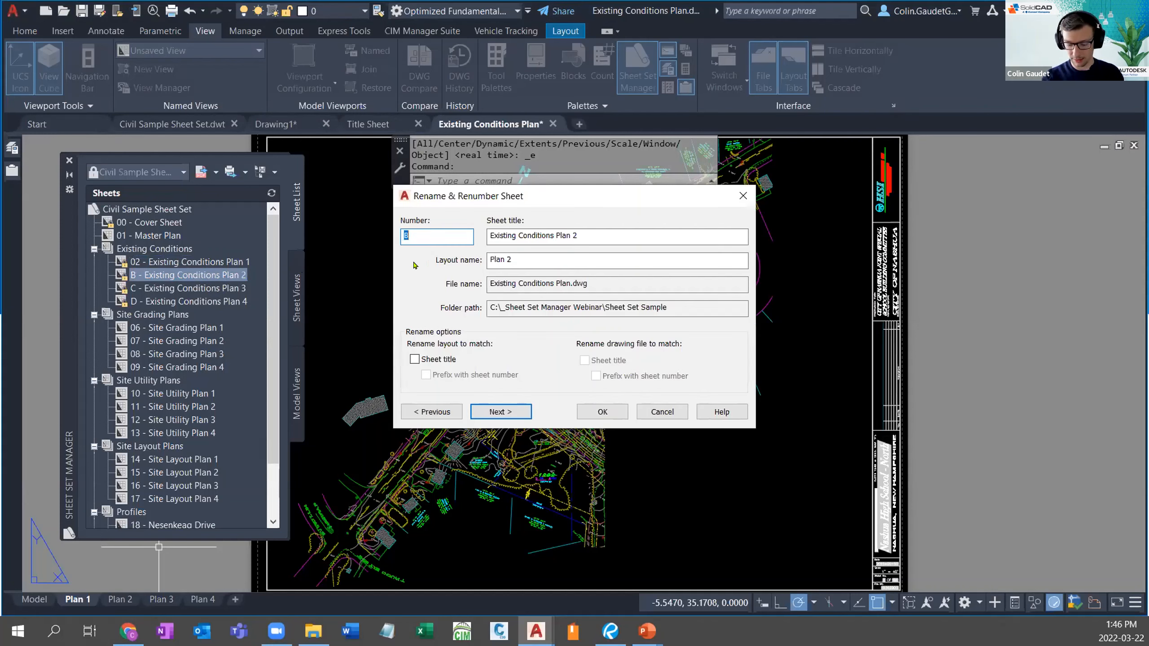
Step: Renumber the Existing Conditions Plan 2, 3 and 4 sheets as 03, 04 and 05
text(03)
click(494, 407)
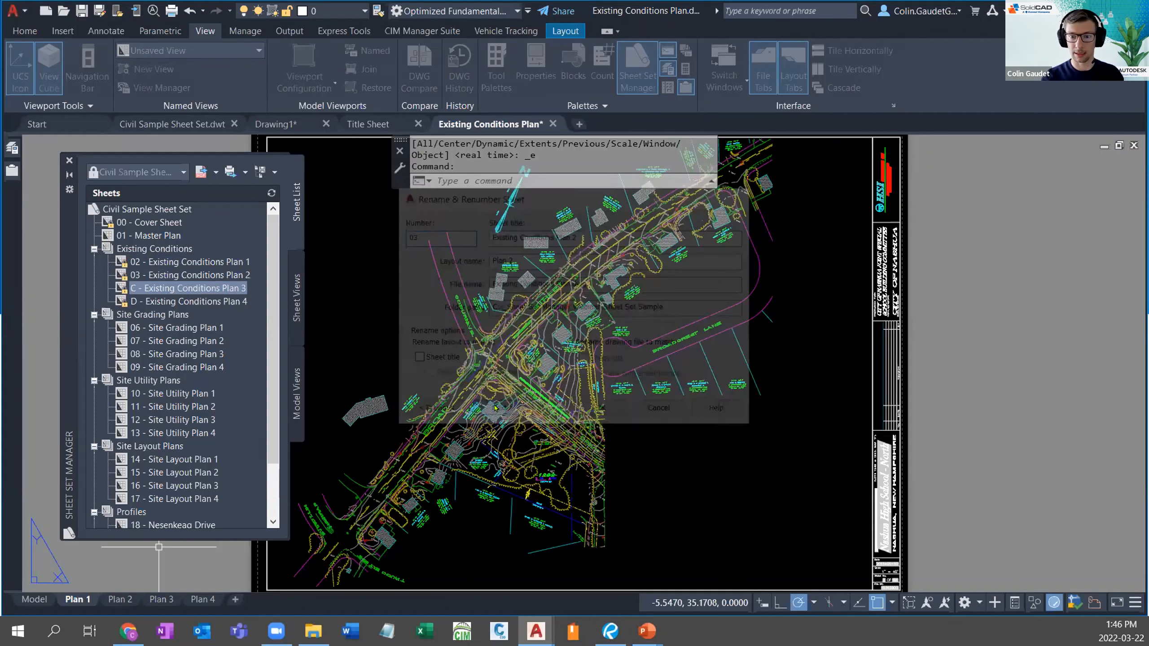
text(04)
click(495, 409)
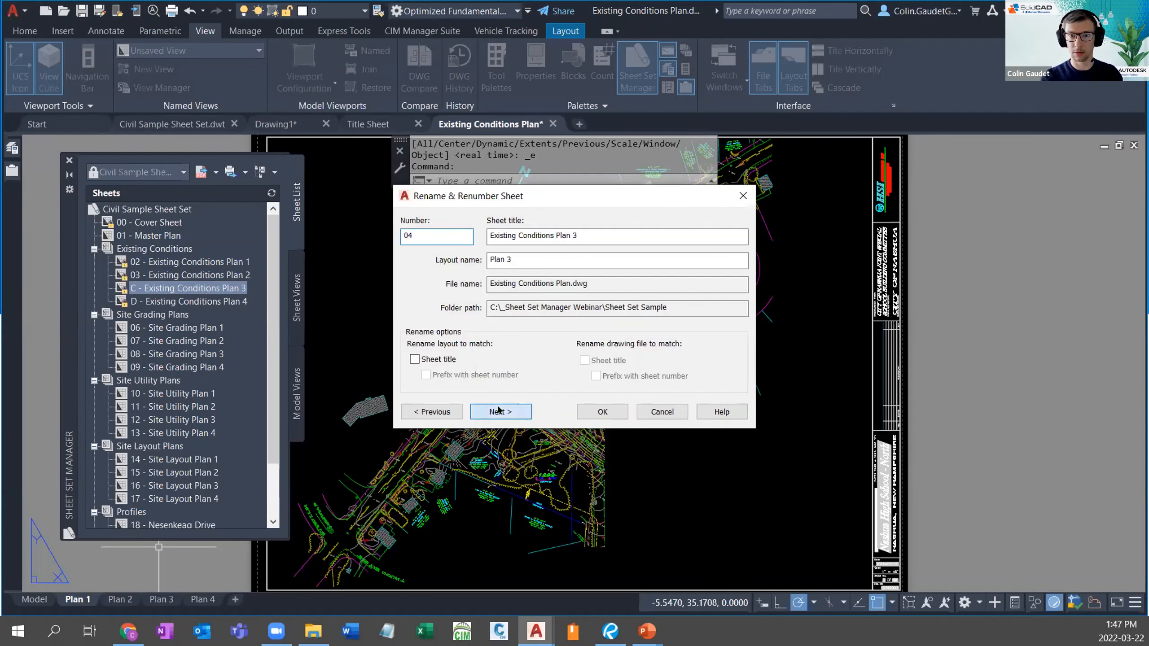
text(05)
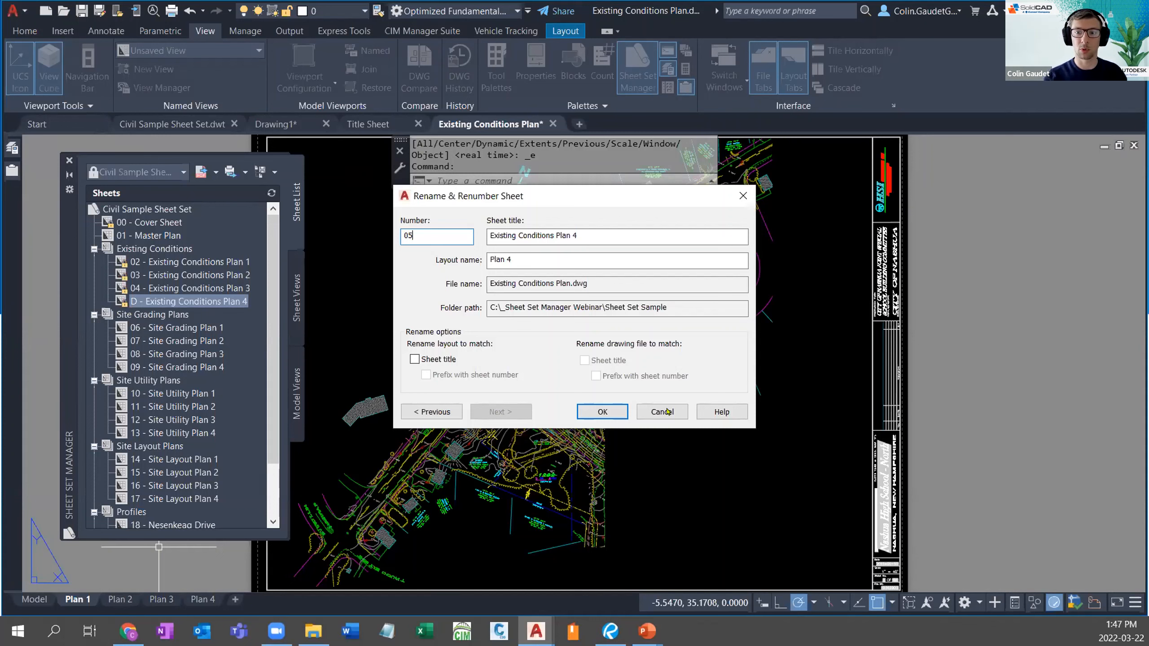
click(602, 411)
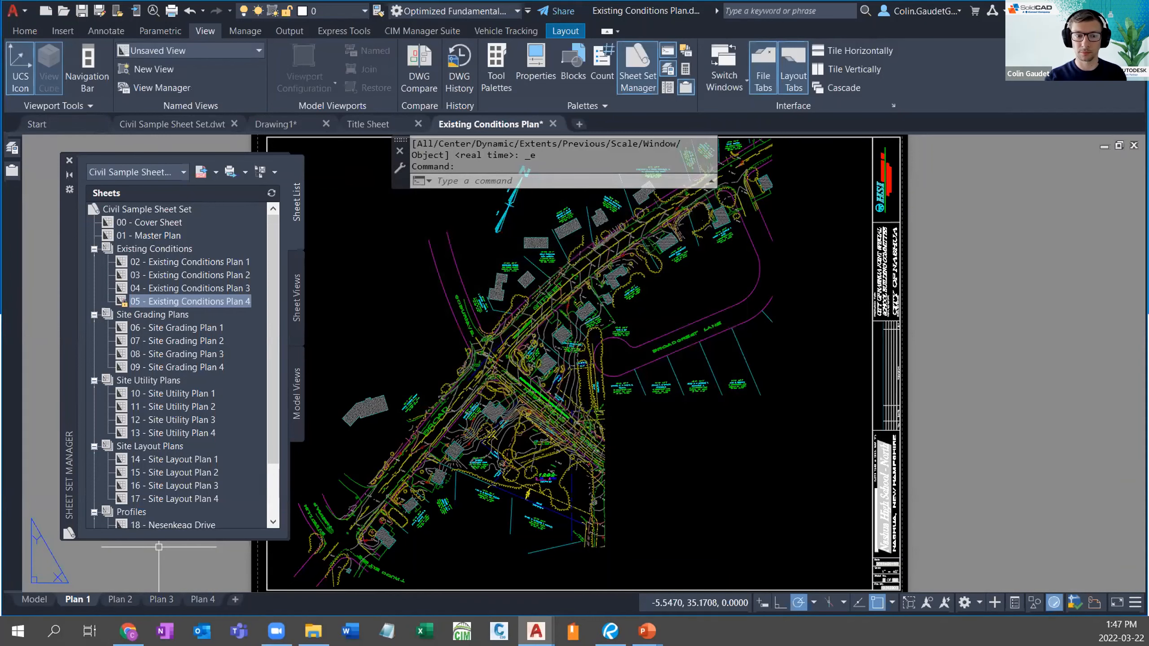
scroll(176, 434, down, 1)
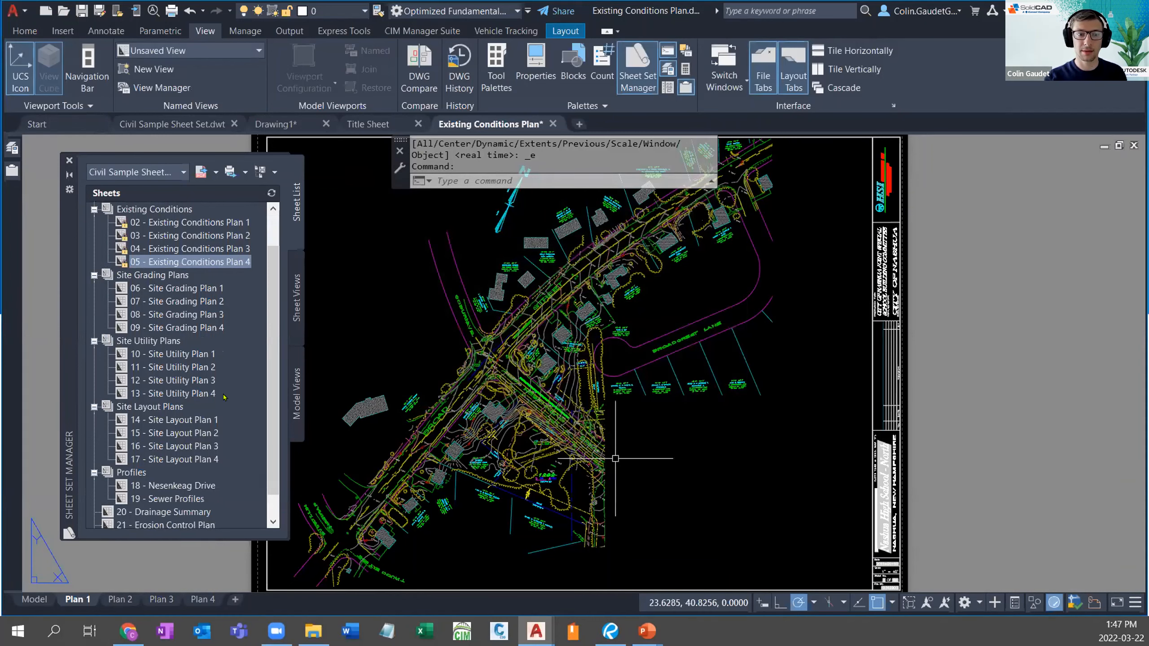
mouse_move(160, 437)
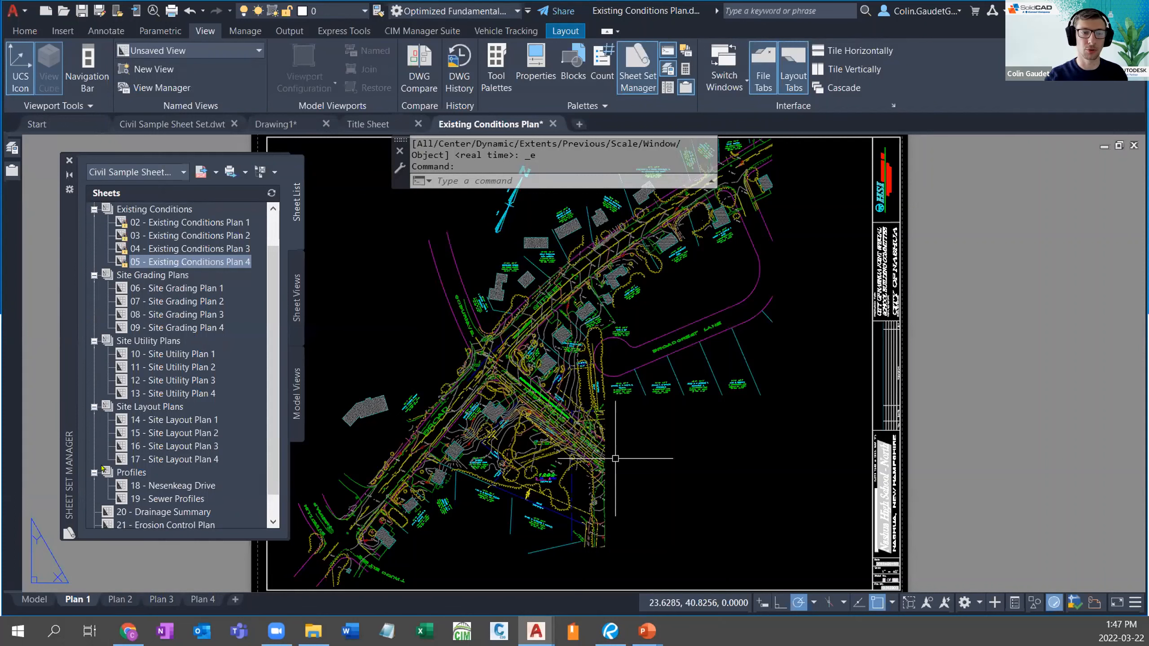
mouse_move(102, 470)
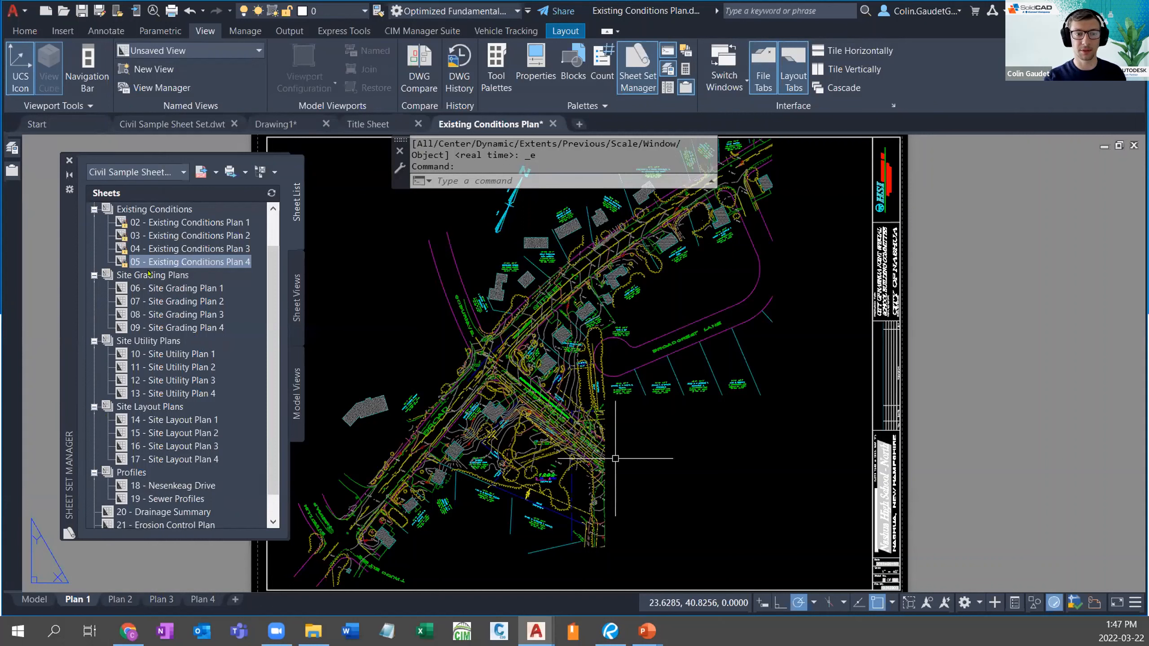
scroll(175, 387, up, 1)
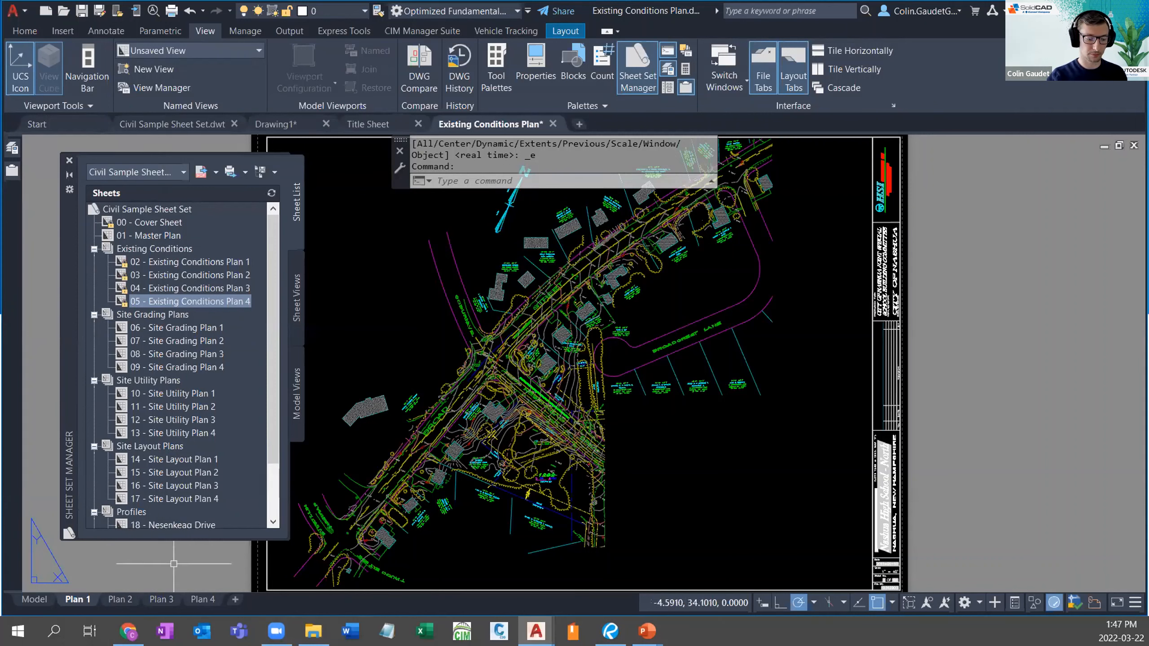
key(alt+Tab)
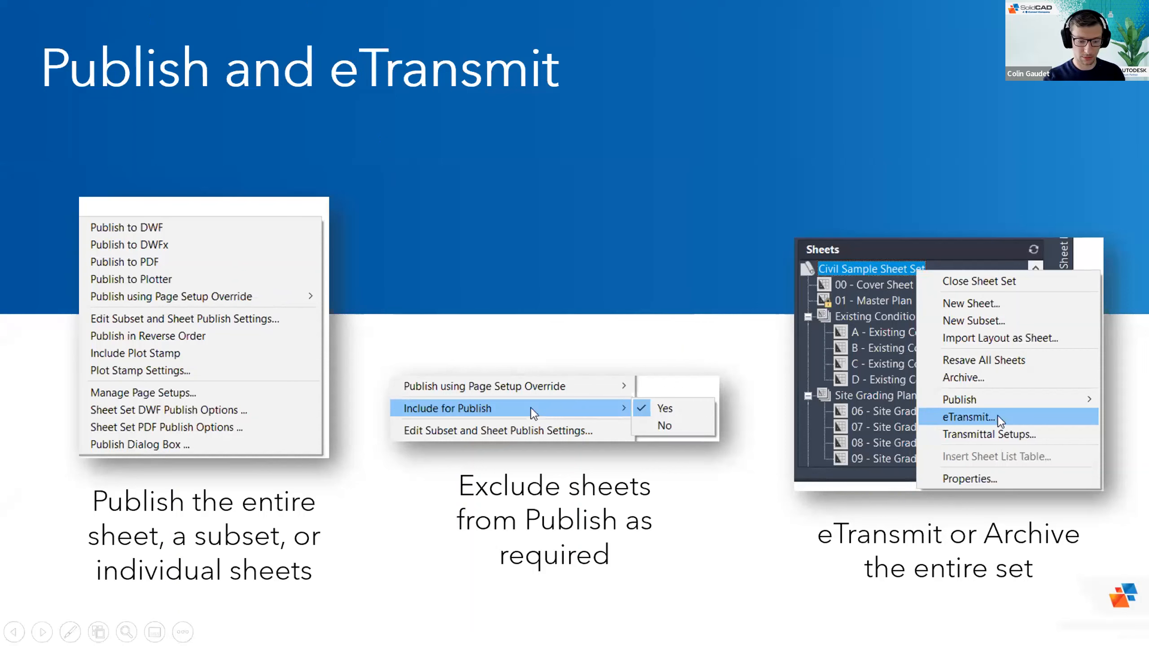
key(alt+Tab)
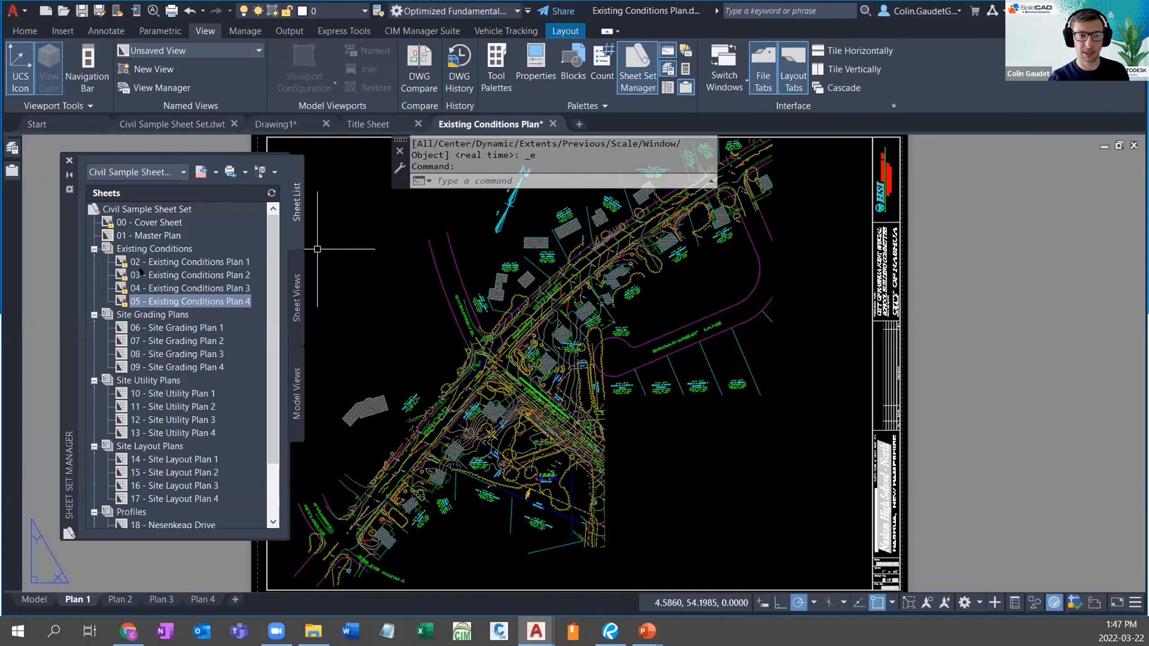
Step: Close the Existing Conditions Plan and Title Sheet drawings
click(552, 123)
click(543, 347)
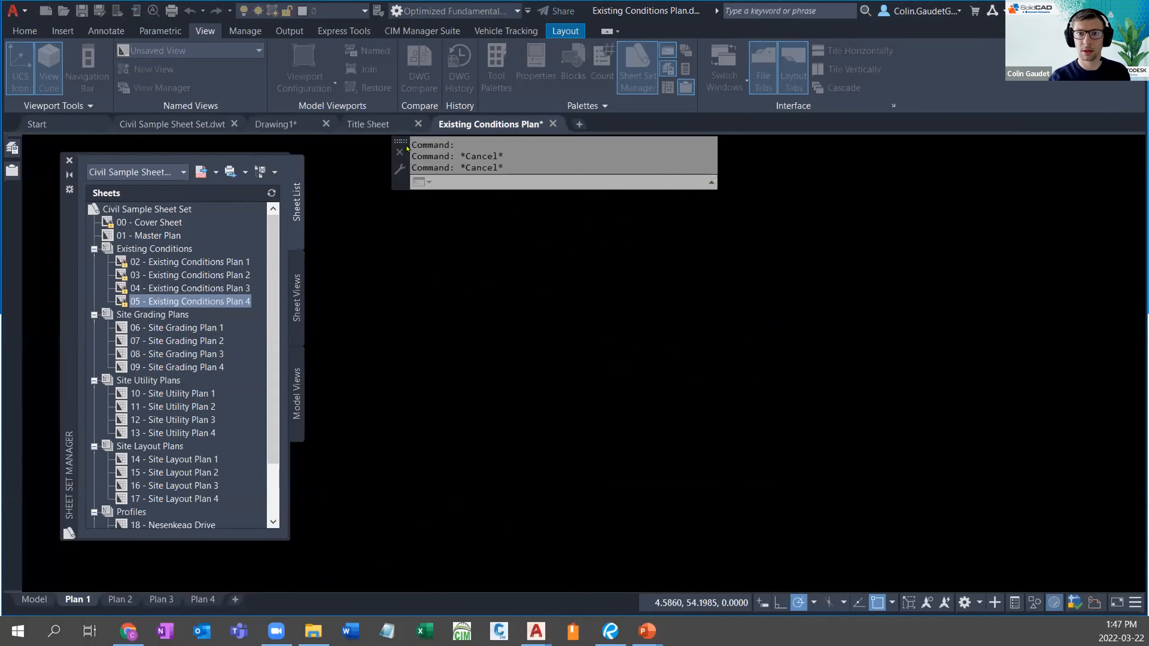
click(417, 123)
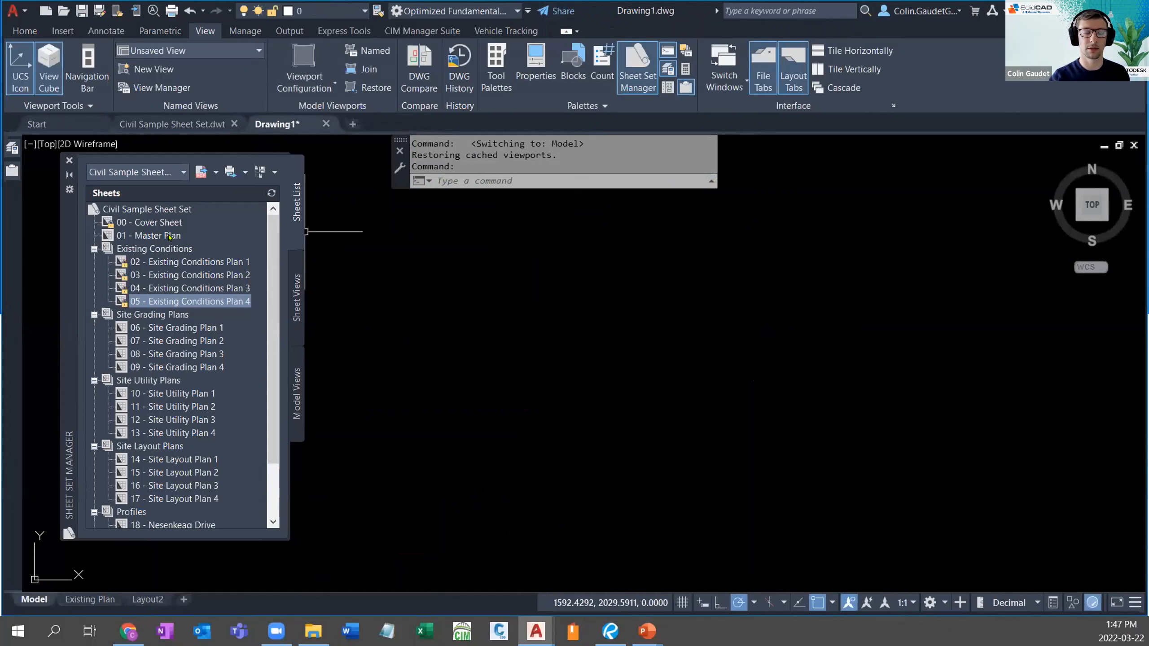
Step: Review the publish, page setup override, eTransmit and archive options for the whole Civil Sample Sheet Set
click(167, 209)
right_click(167, 209)
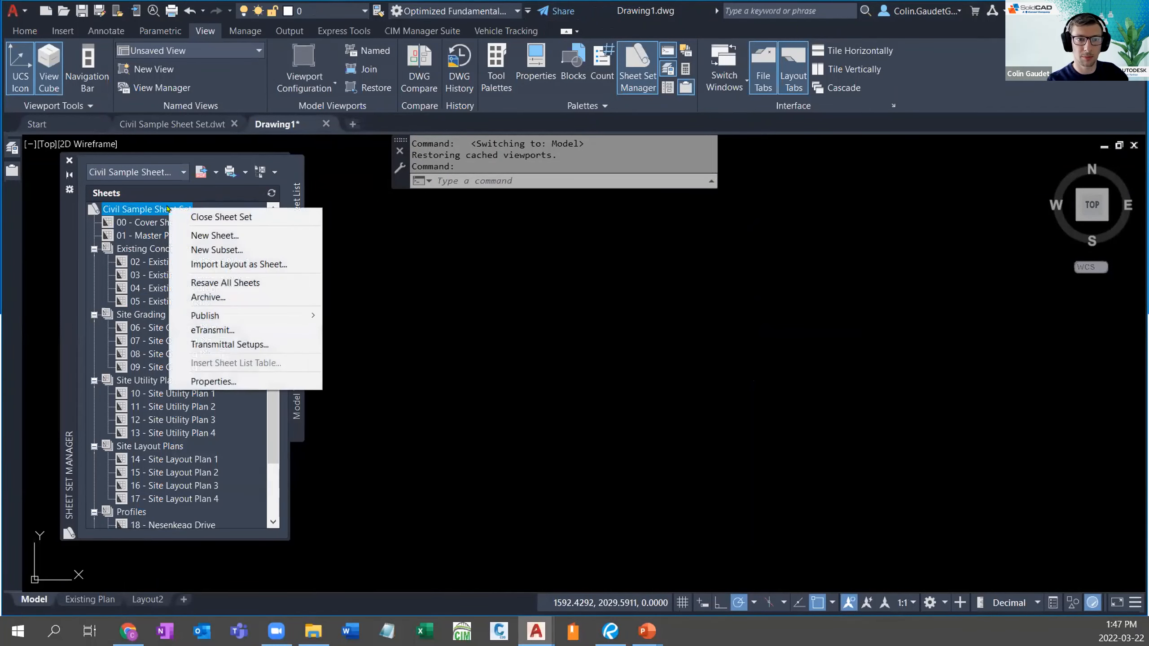
mouse_move(211, 315)
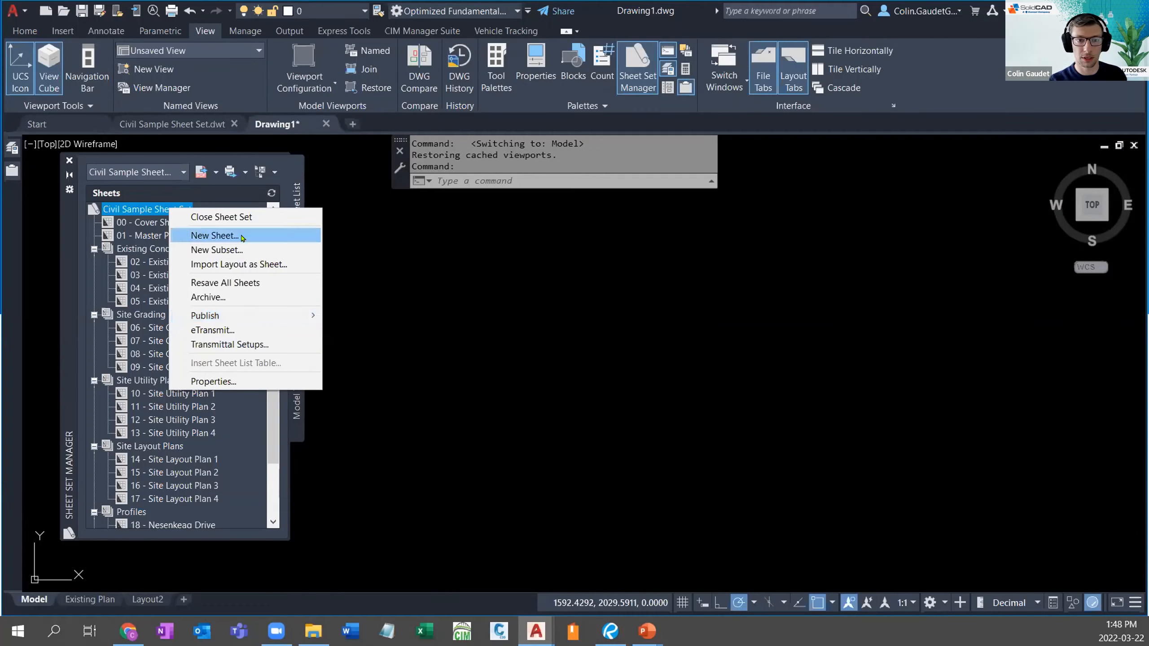
mouse_move(289, 315)
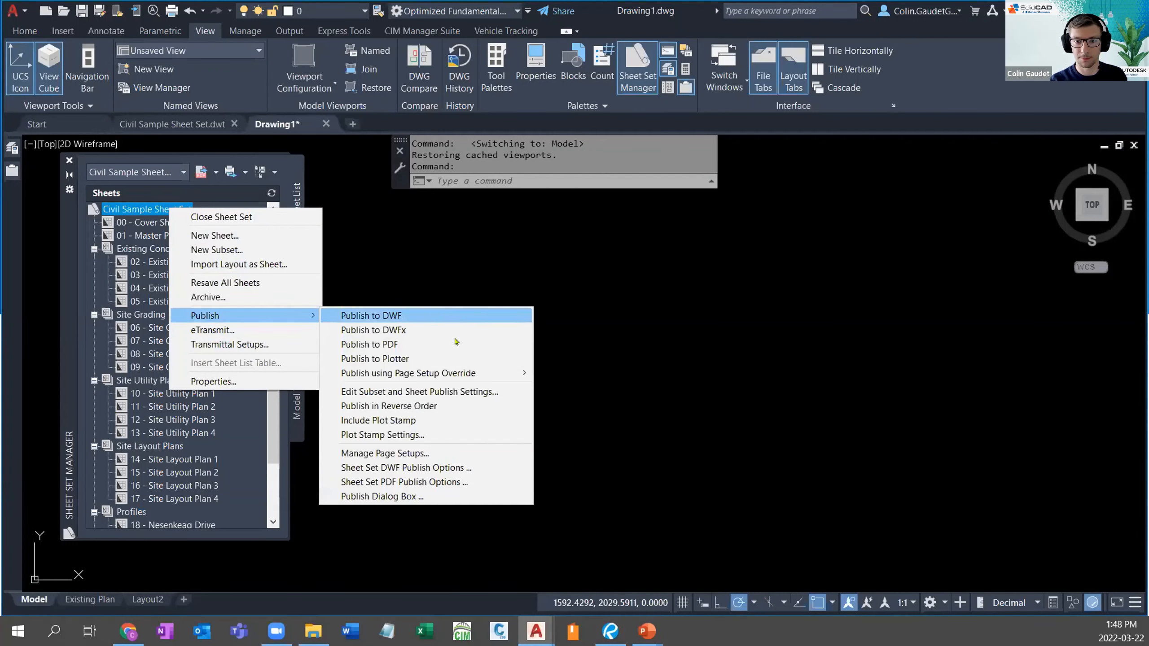
mouse_move(436, 374)
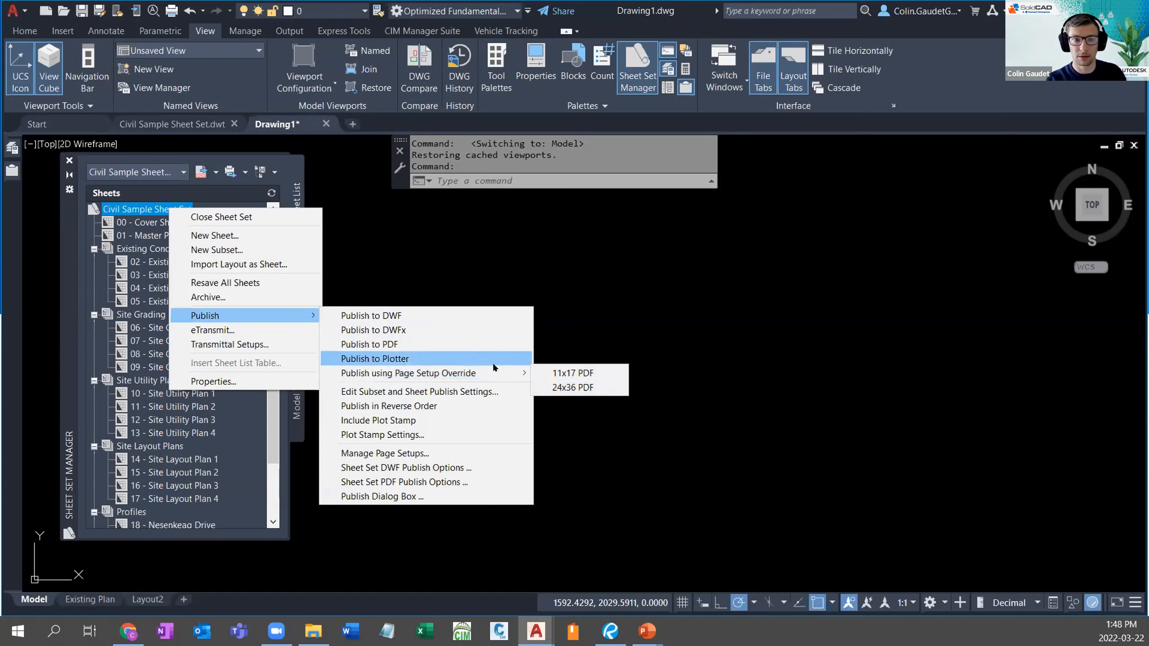
mouse_move(483, 371)
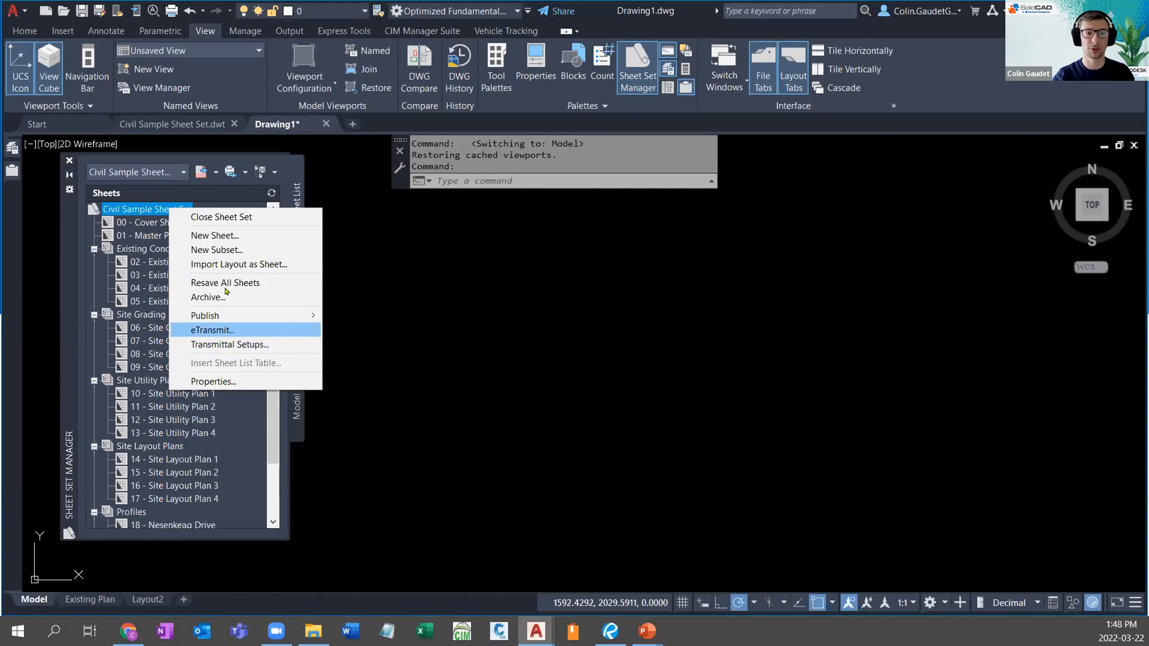
click(427, 340)
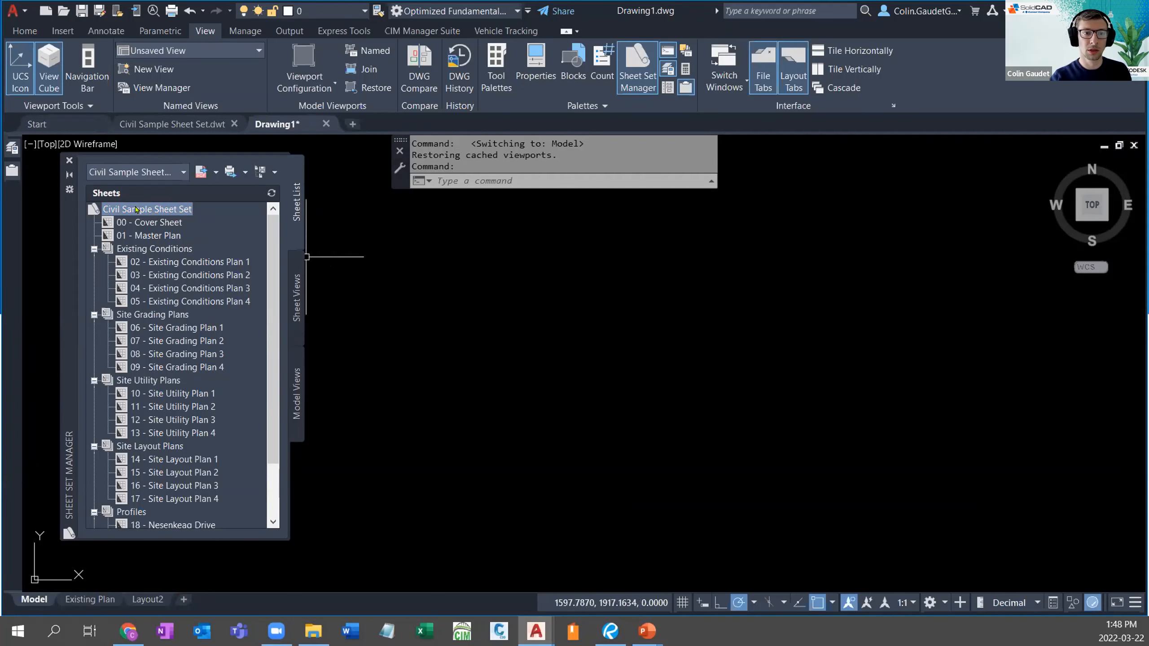
Step: Collapse the Existing Conditions, Site Grading Plans, Site Utility Plans, Site Layout Plans and Profiles subsets of the Civil Sample Sheet Set
click(139, 250)
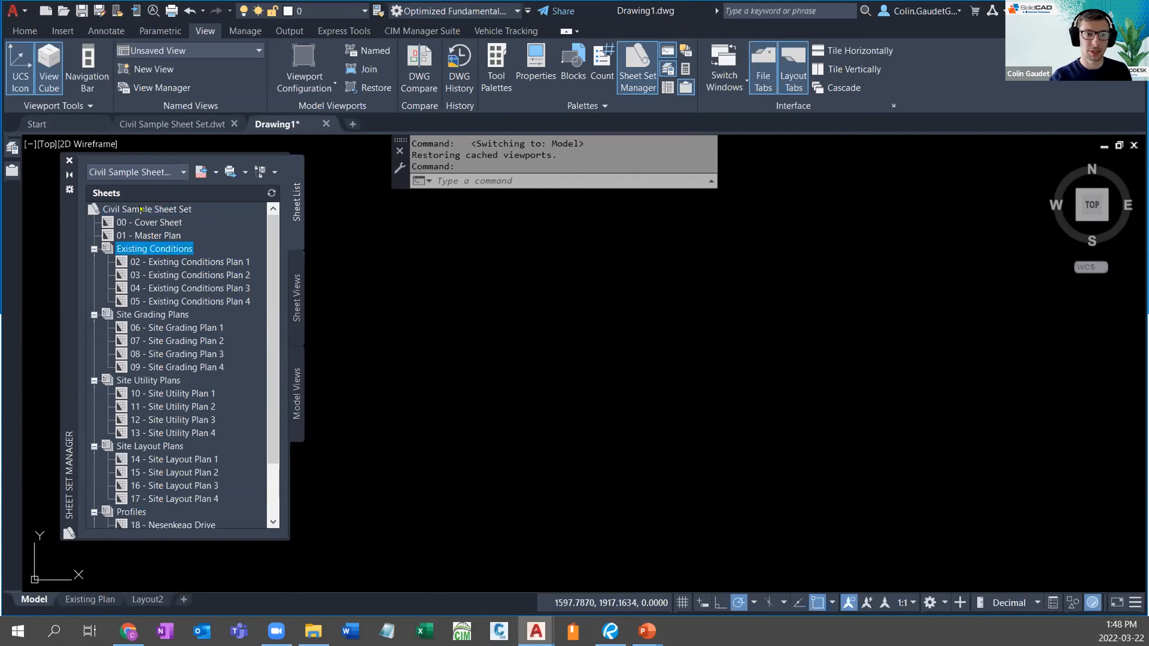
click(146, 207)
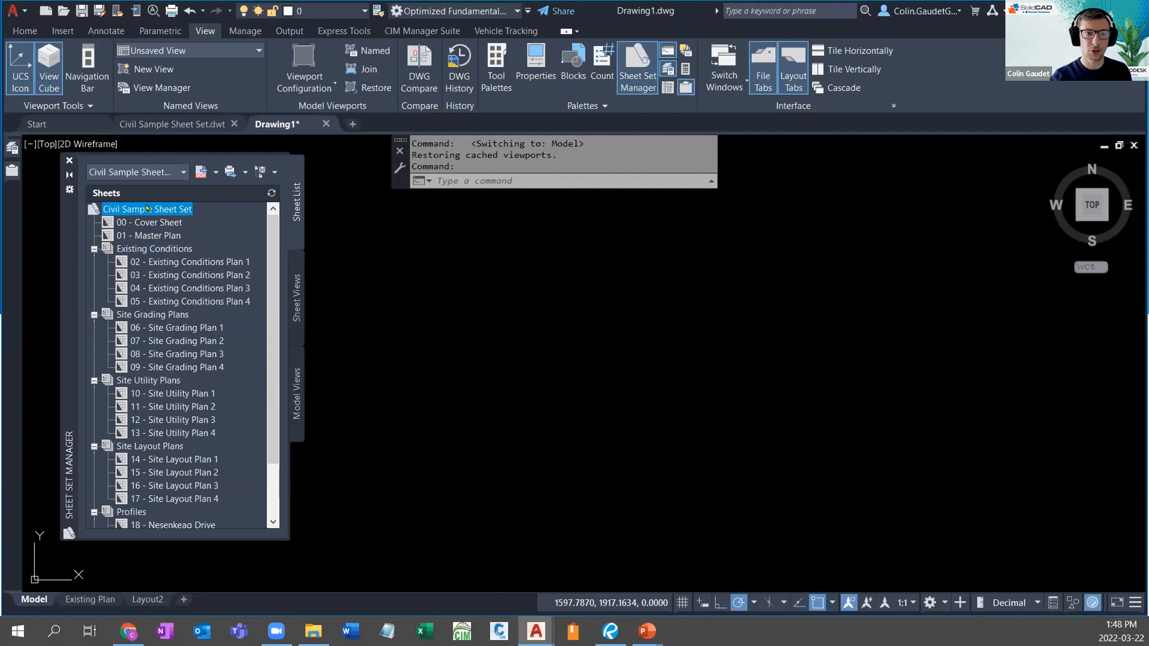
click(94, 249)
click(94, 262)
click(95, 275)
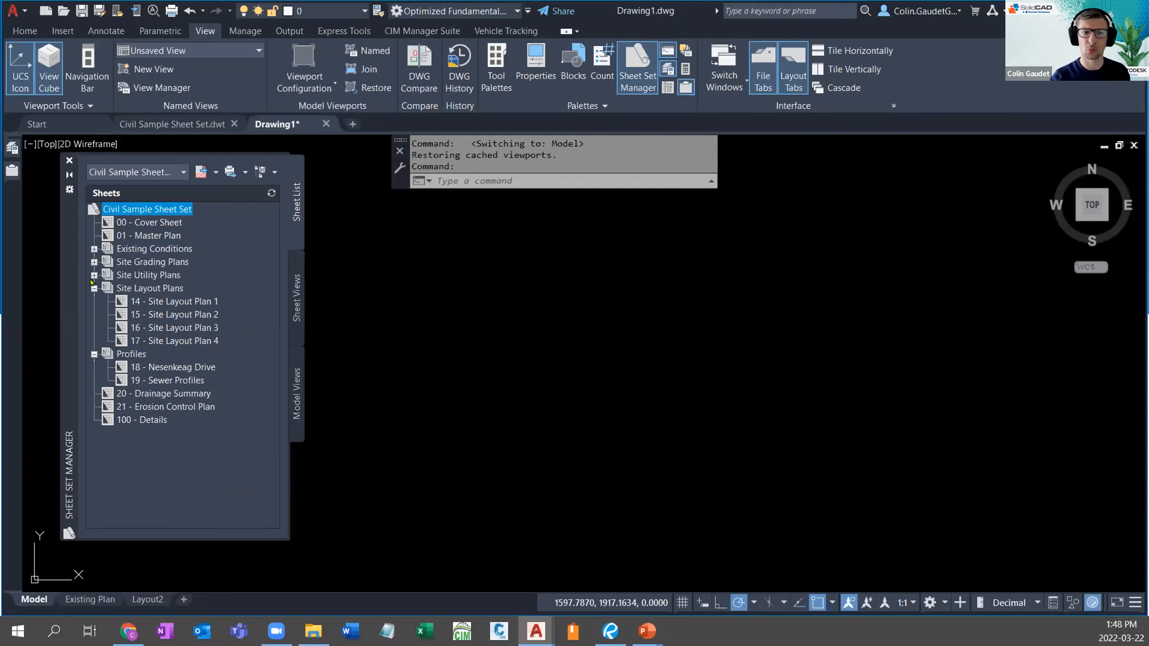
click(95, 287)
click(94, 301)
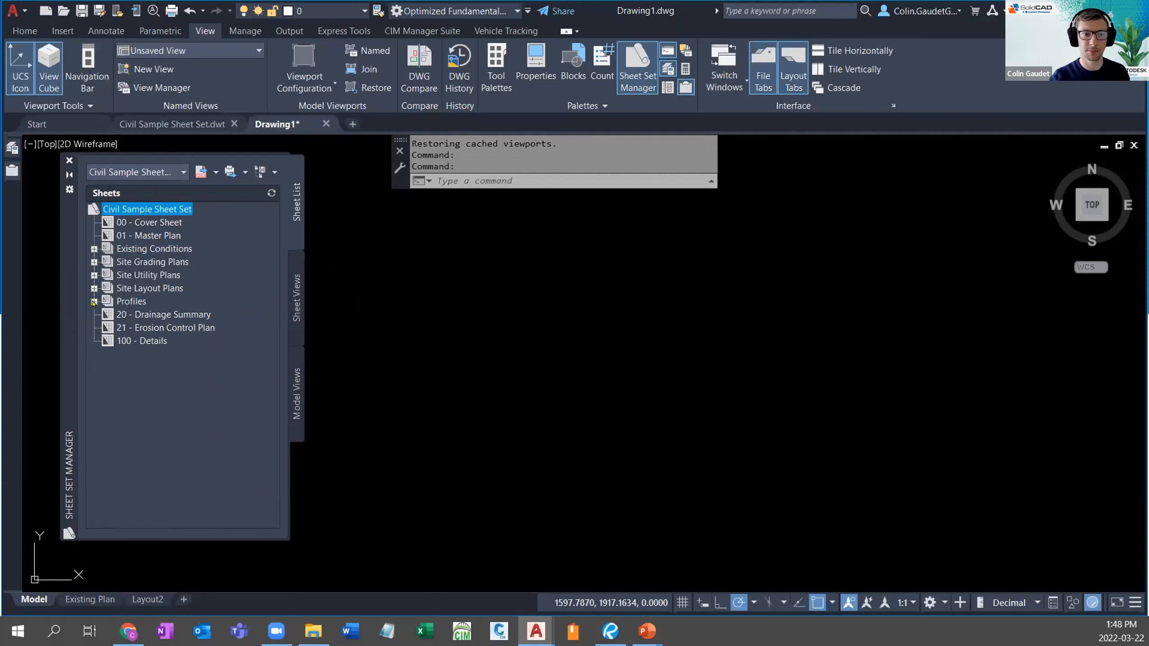
Step: Expand the Profiles and Site Layout Plans subsets again, leaving Site Utility Plans collapsed
click(94, 302)
click(94, 288)
click(93, 275)
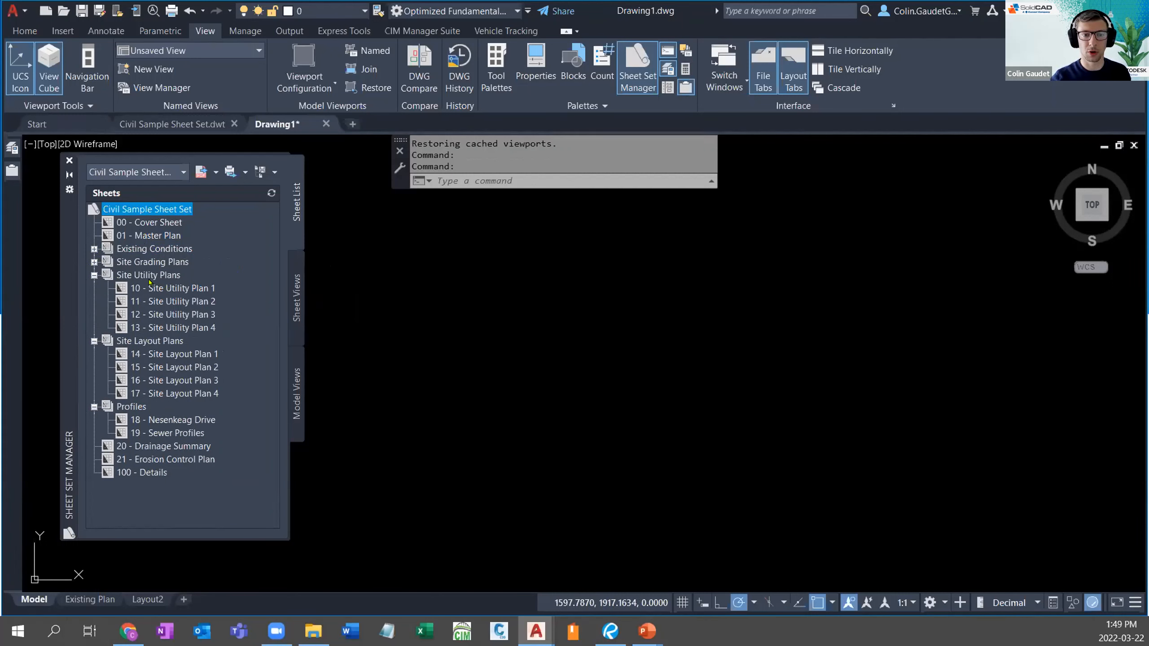
click(94, 274)
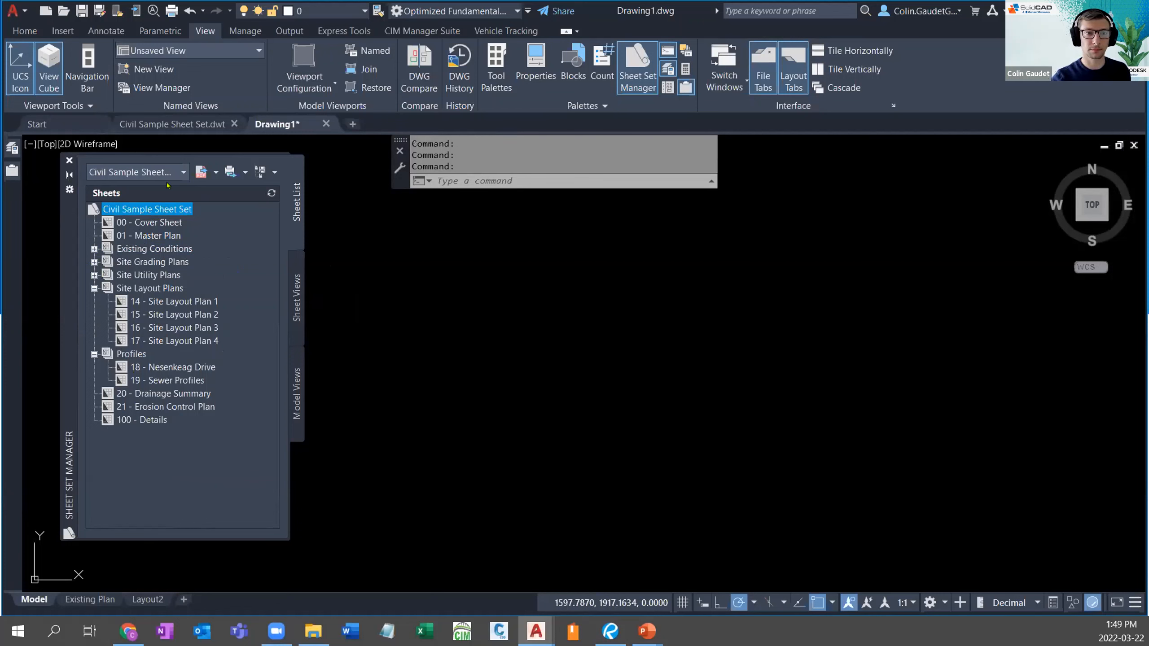
Step: Review the publish options and properties of the Civil Sample Sheet Set, including its project name and page setup overrides file
right_click(151, 209)
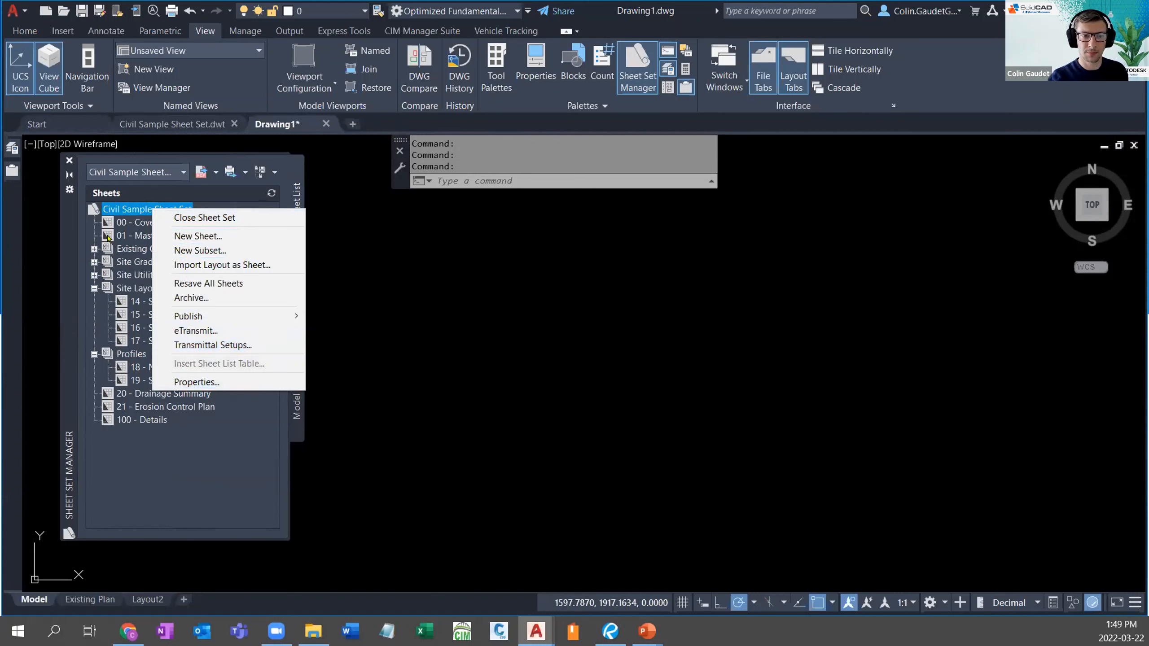
mouse_move(225, 316)
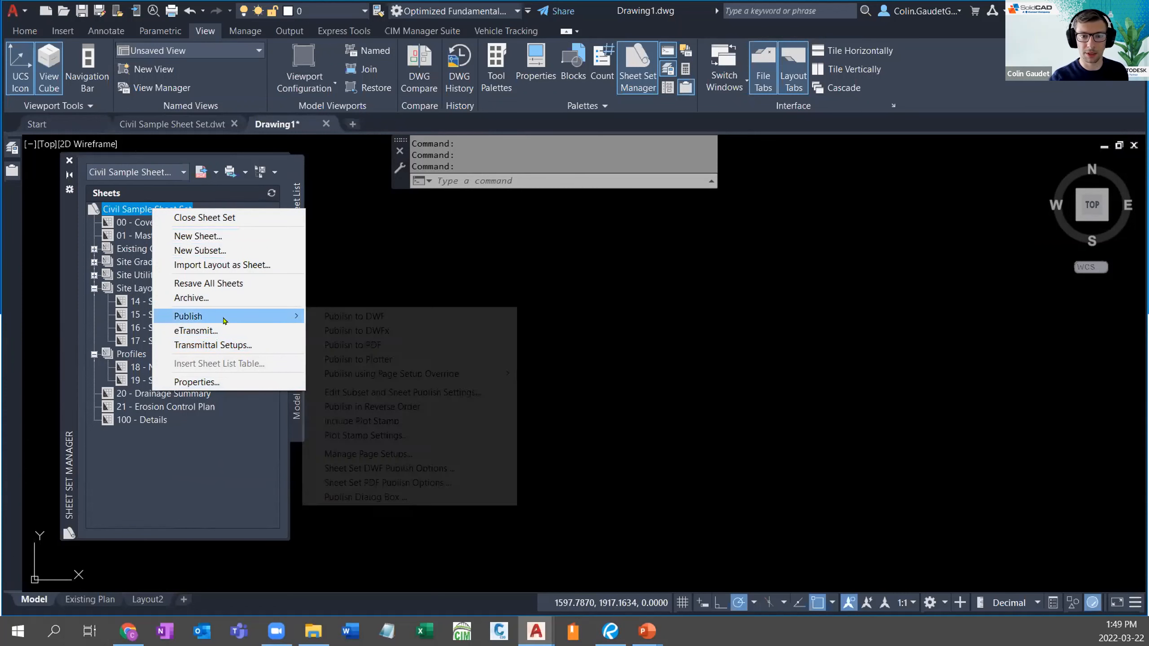
mouse_move(460, 376)
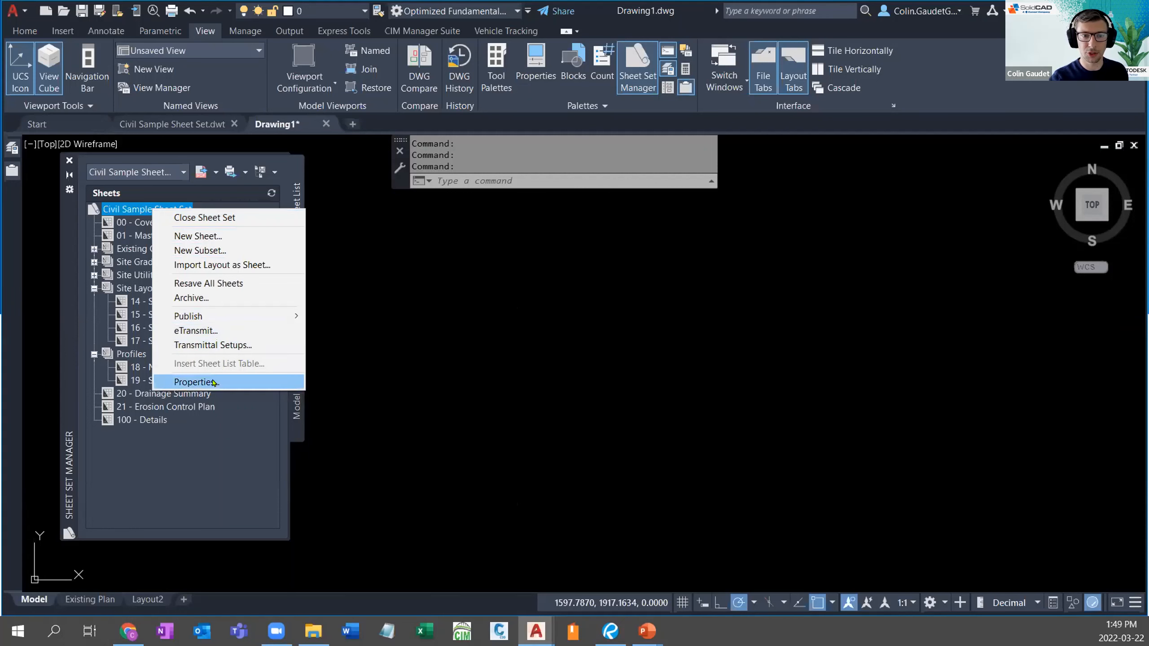
click(214, 382)
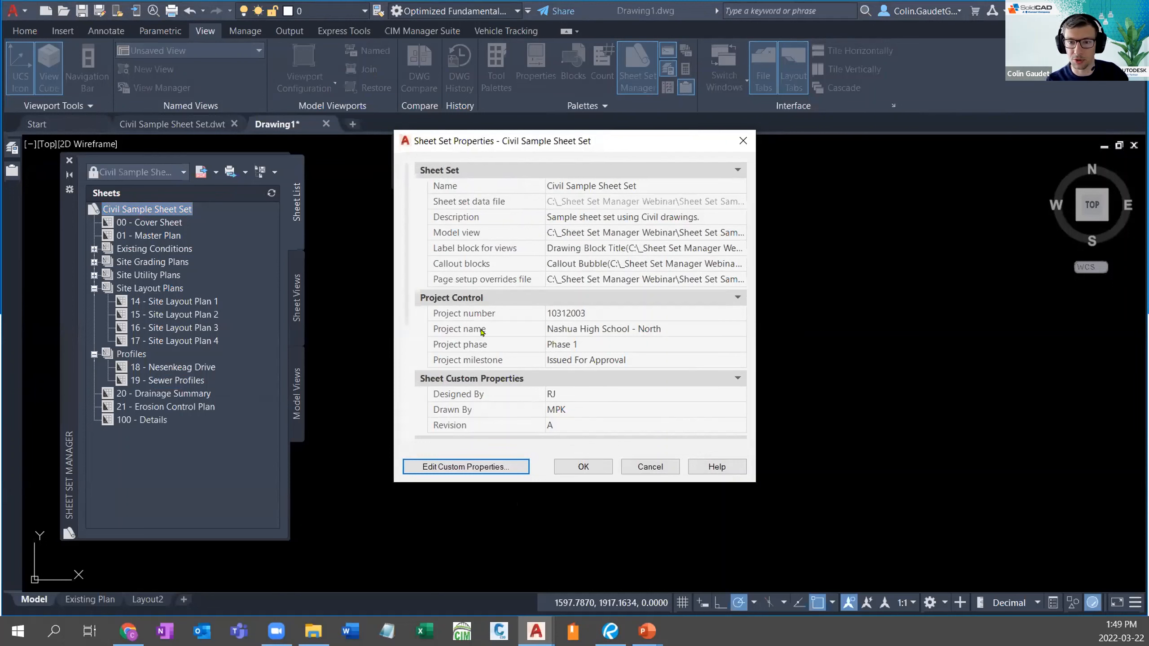
click(480, 329)
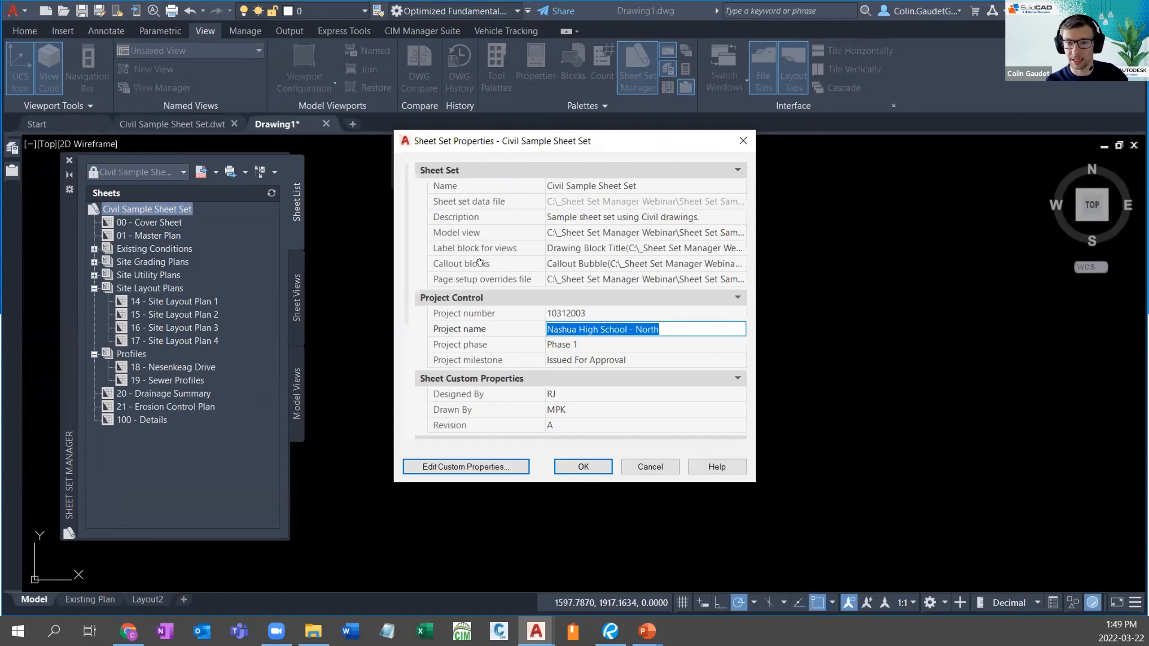
click(491, 279)
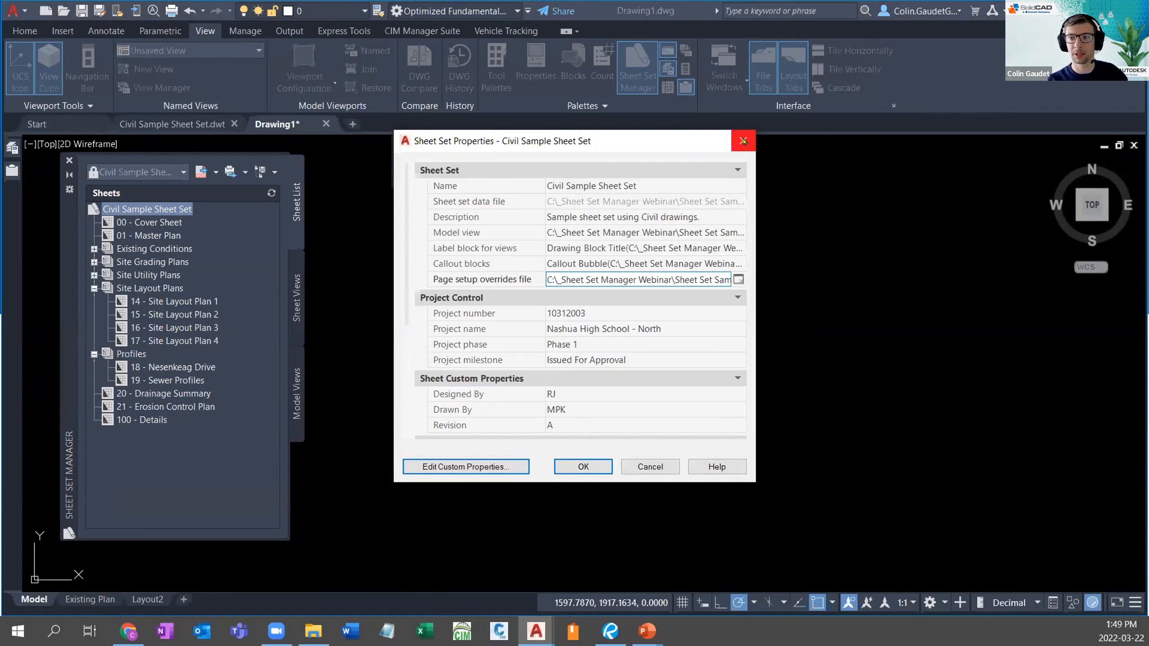
click(743, 141)
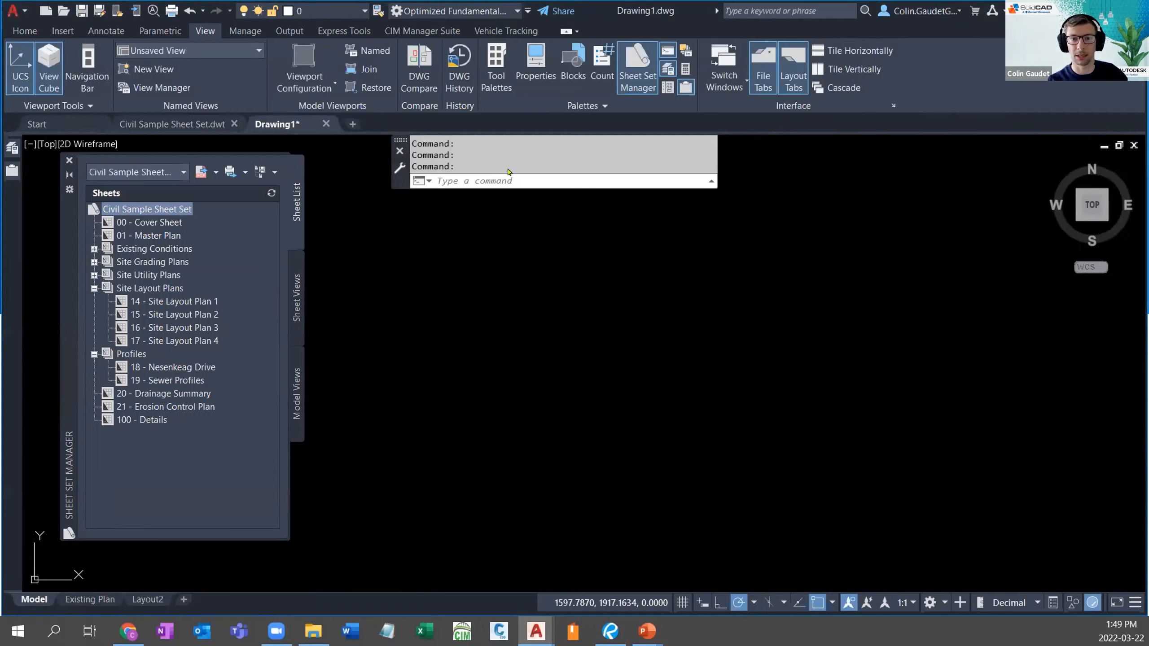
Step: Review the 11x17 PDF and 24x36 PDF page setups in the Civil Sample Sheet Set.dwt template
click(174, 124)
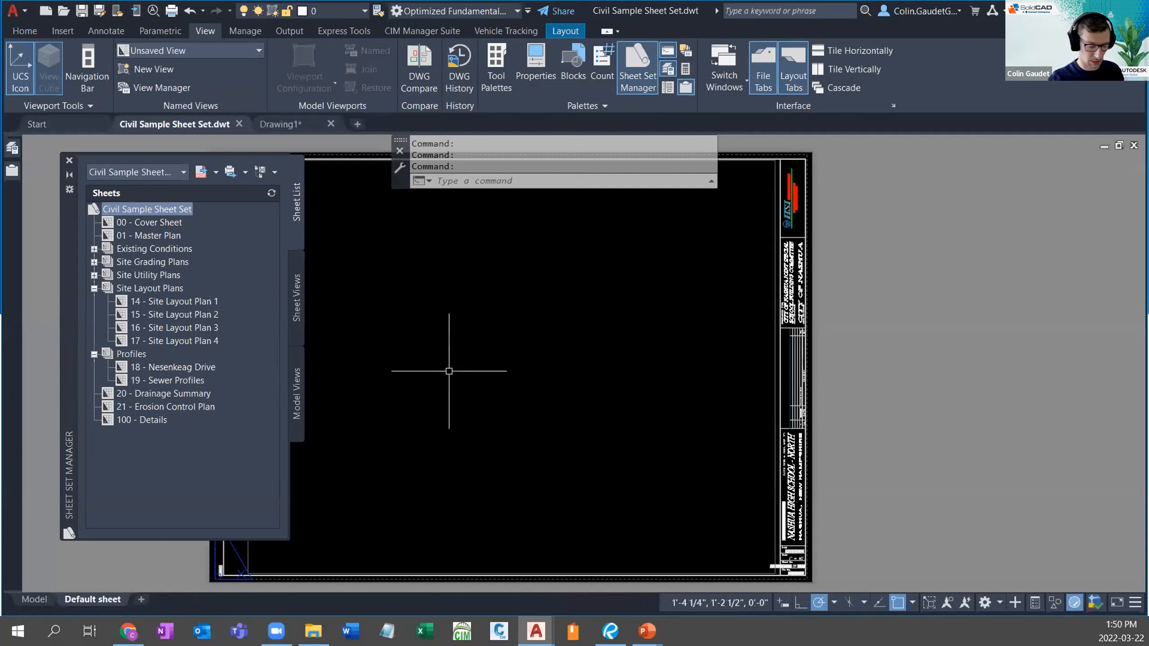
text(PAGESETUP)
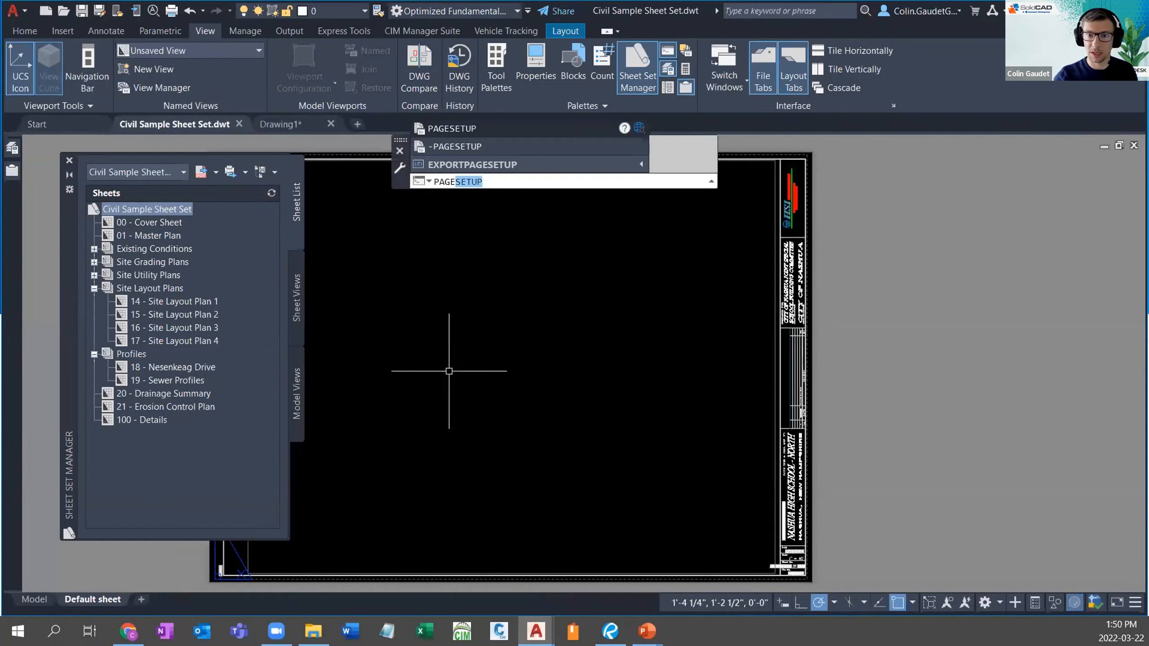
key(Return)
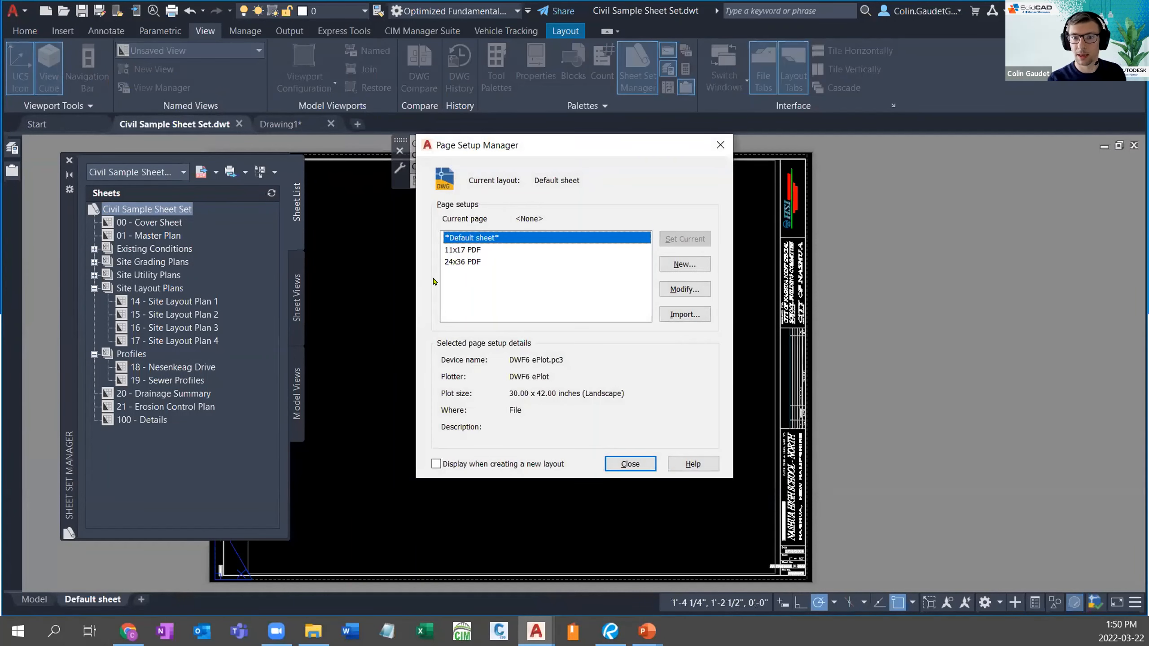
click(457, 250)
click(460, 262)
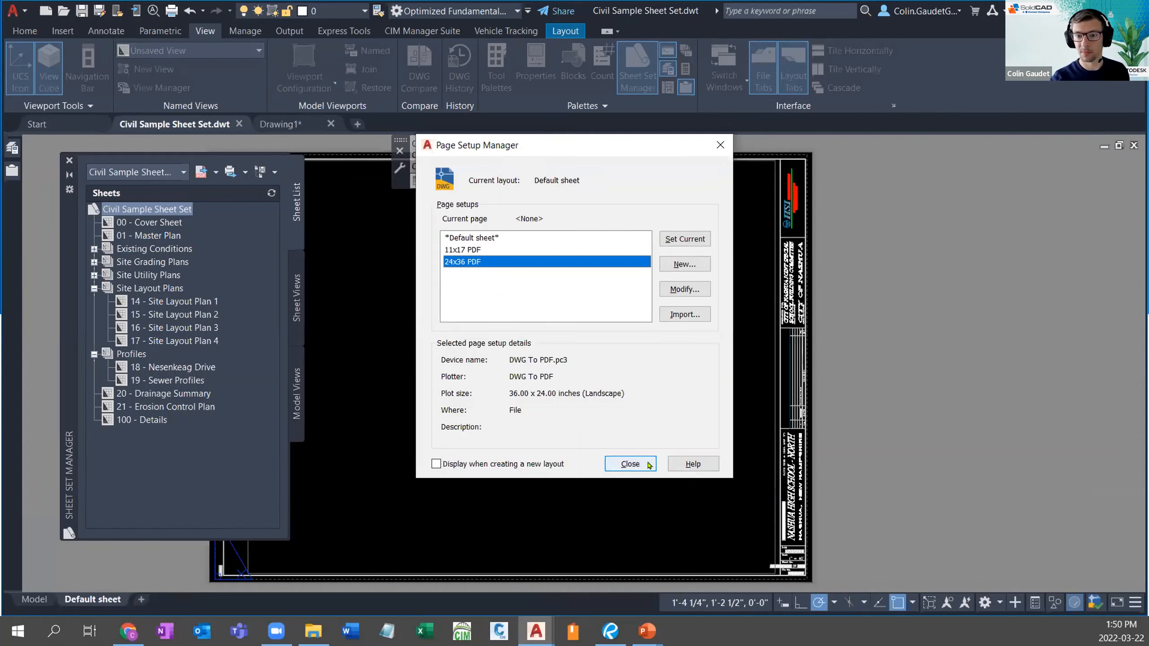
click(630, 464)
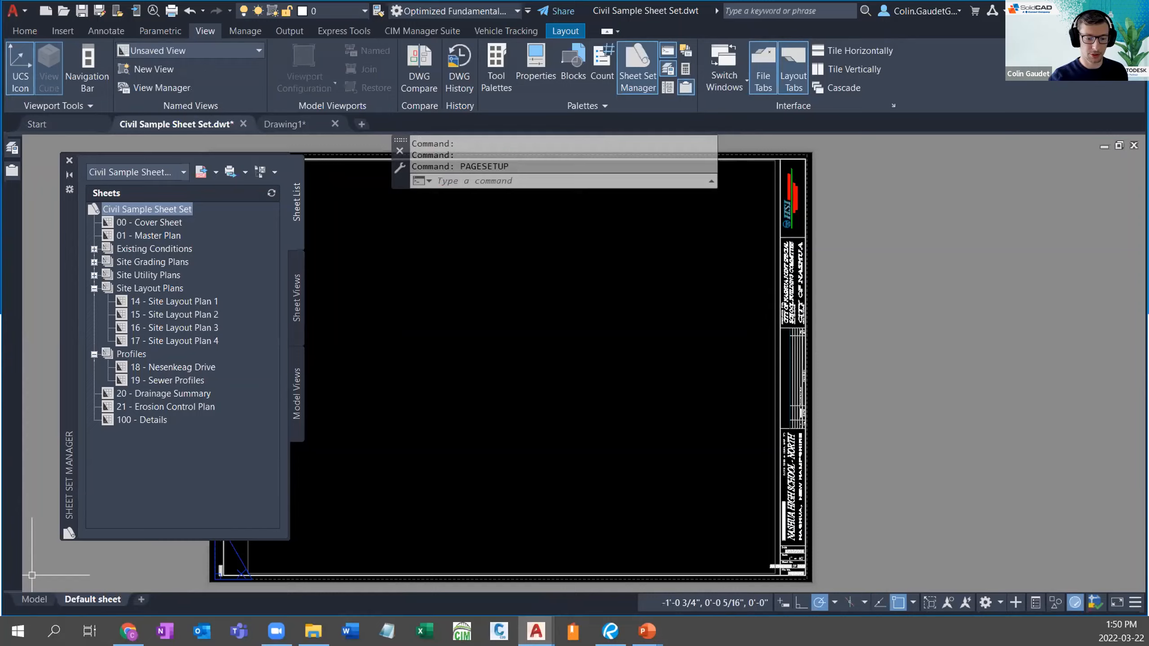
key(alt+Tab)
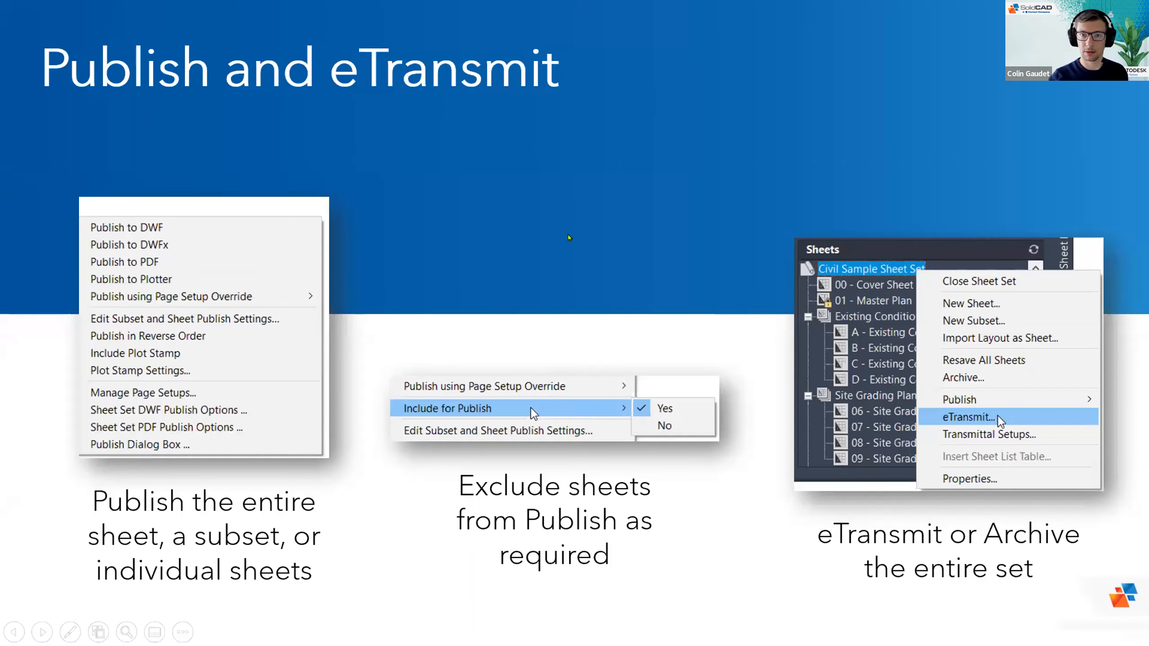
click(518, 294)
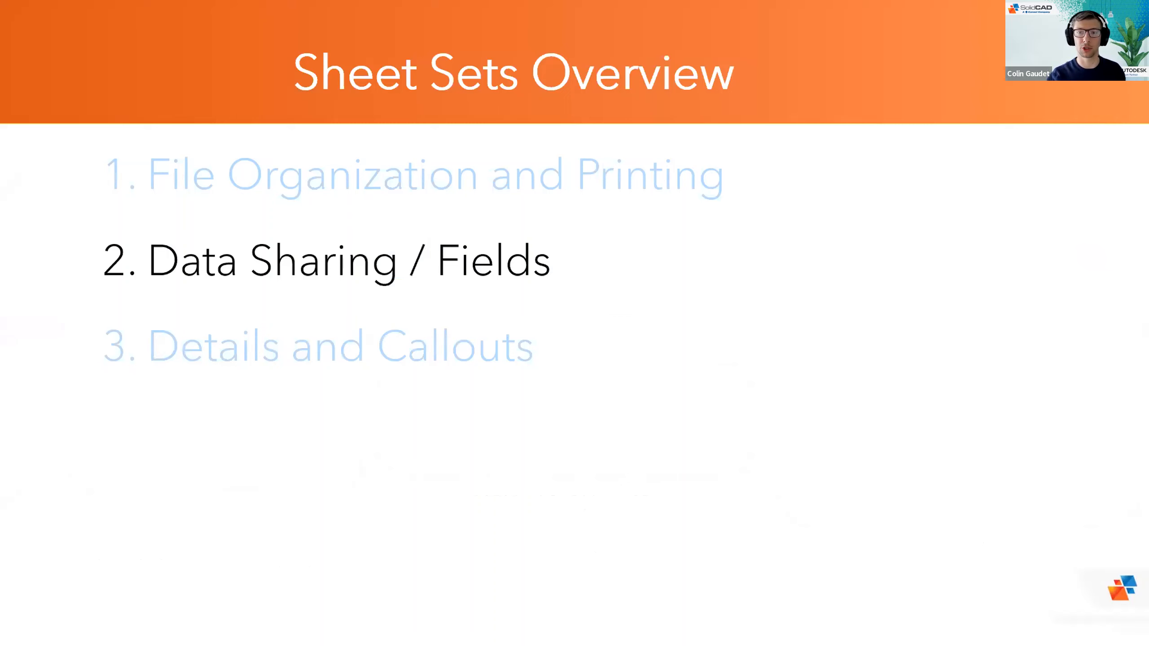
key(Right)
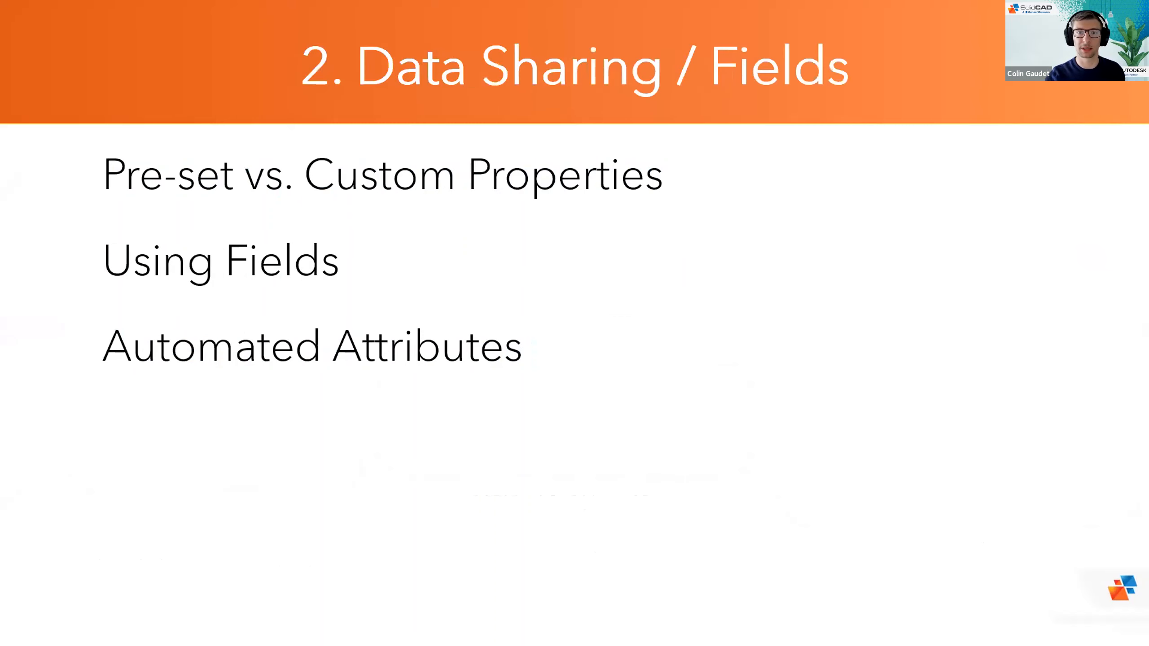
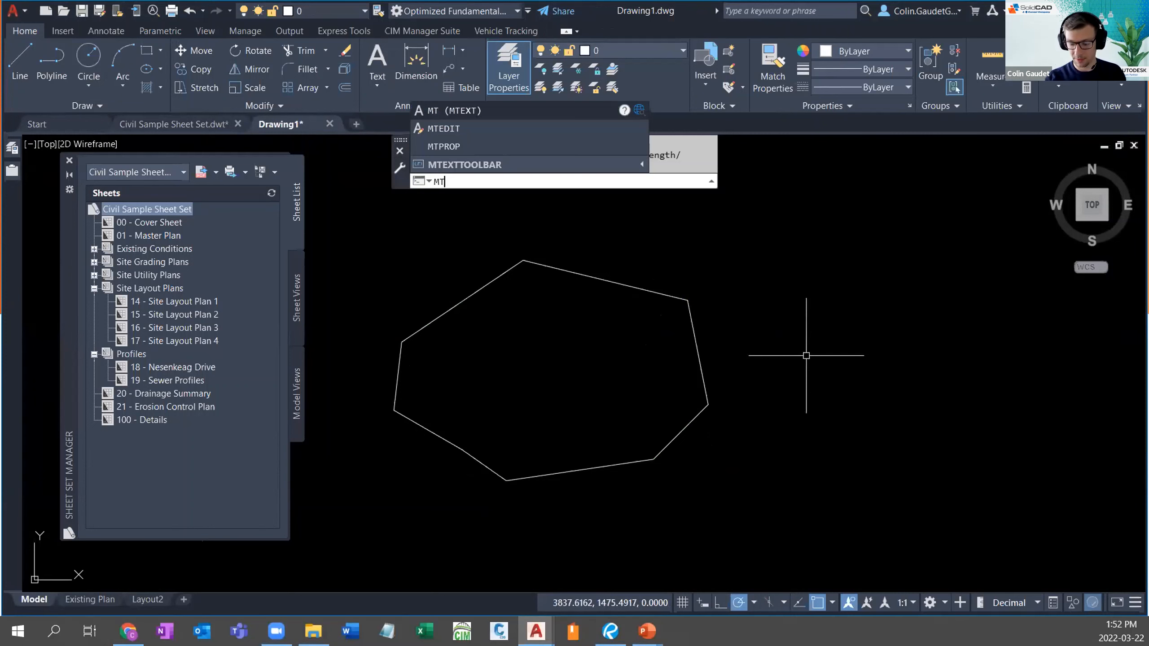
Step: Place a multiline text box beside the closed polygon in Drawing1, with a text height of about 260
key(Return)
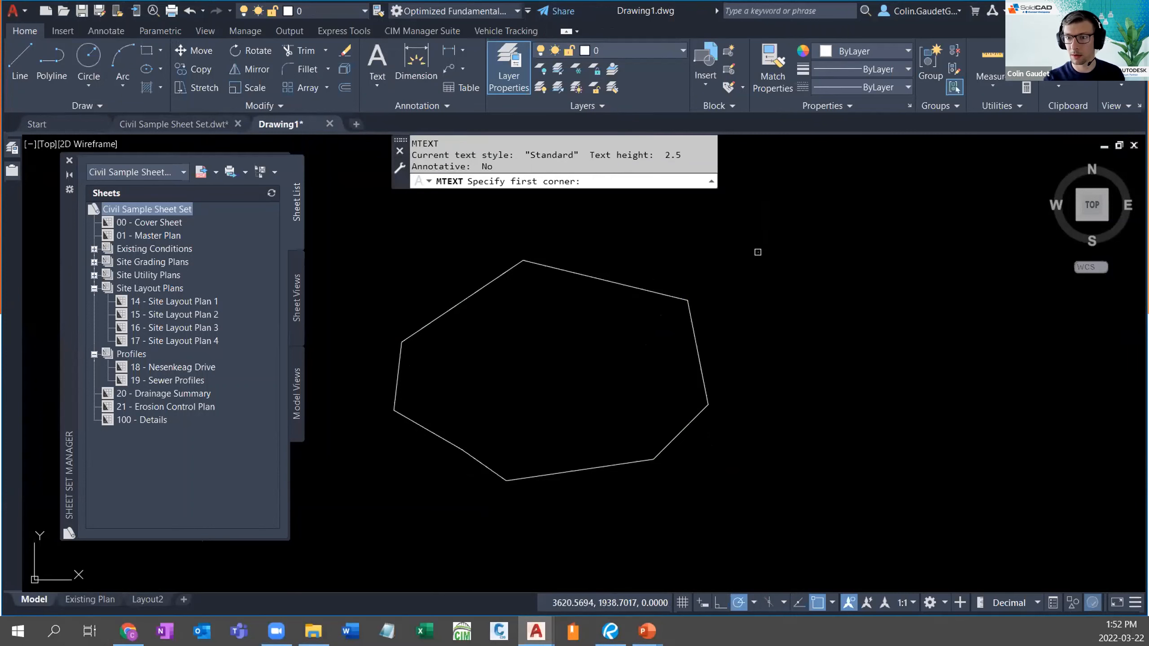
click(757, 252)
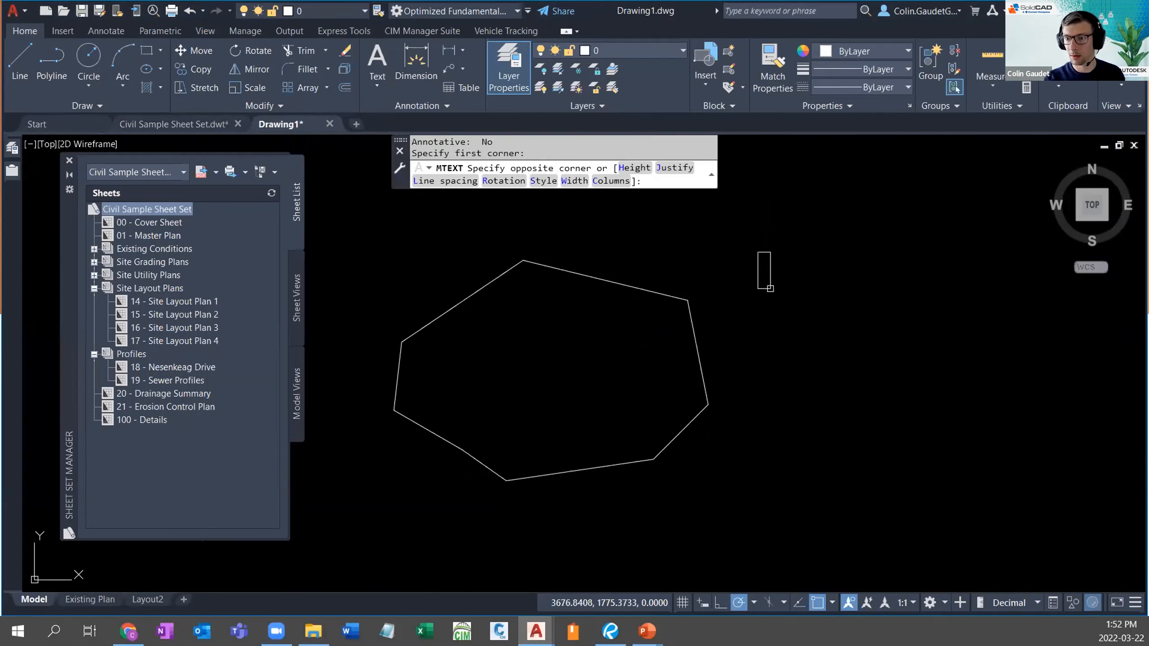
click(634, 168)
click(757, 311)
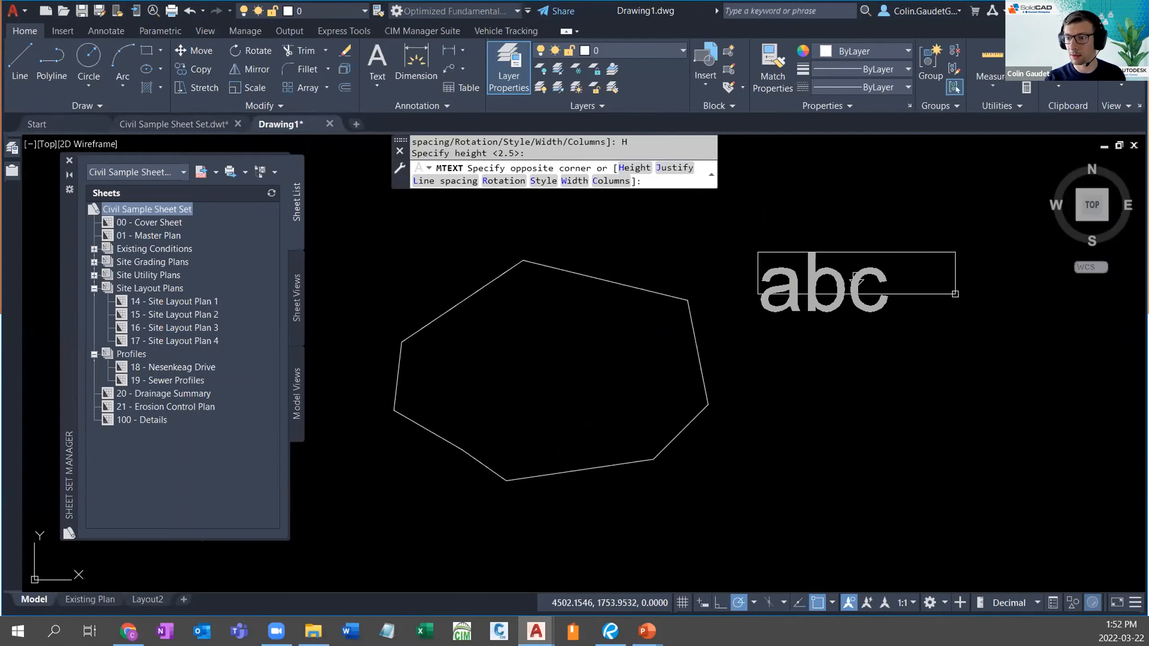
click(1013, 437)
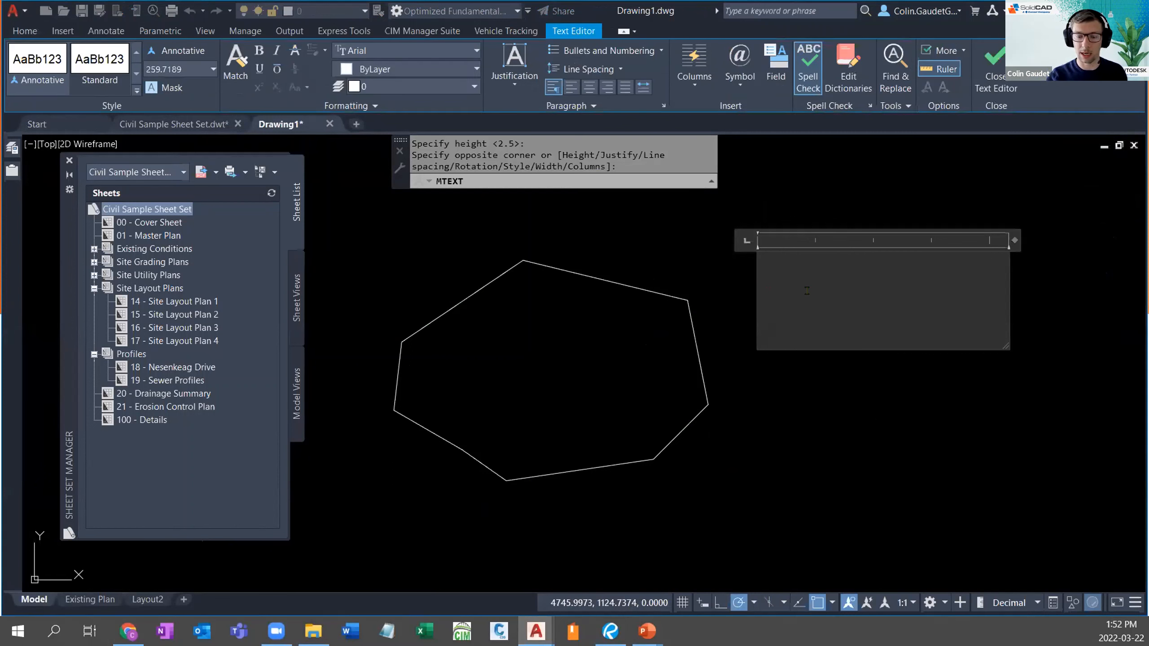
Step: Enter "Area" as the first line of the multiline text and begin a second line
text(A)
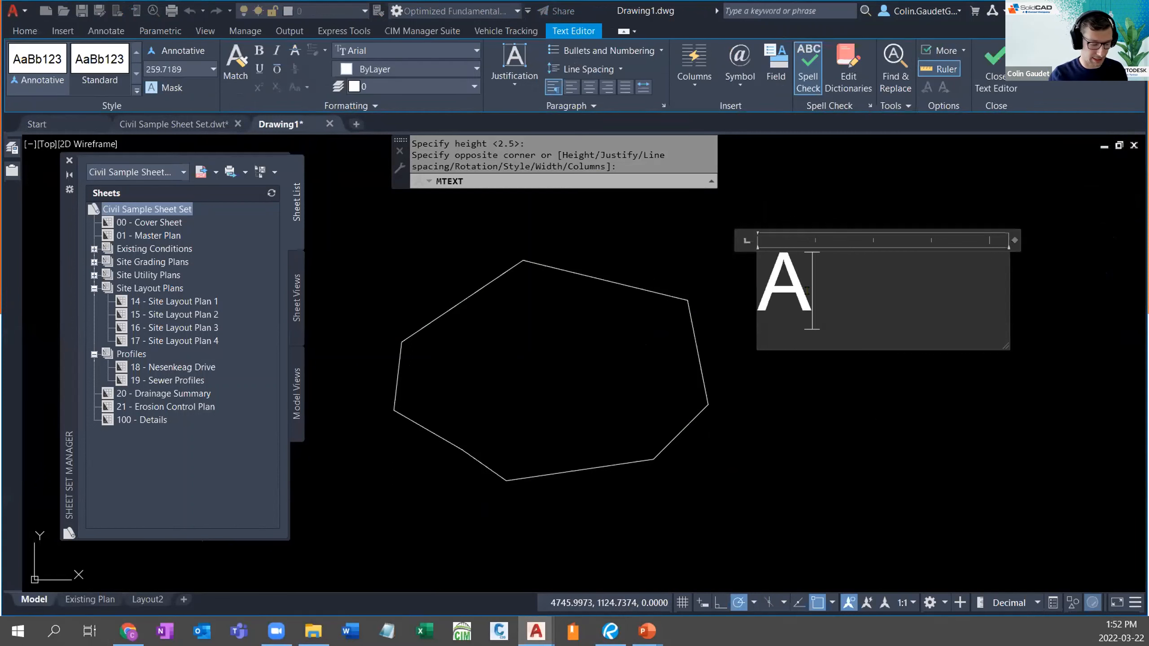
text(rea)
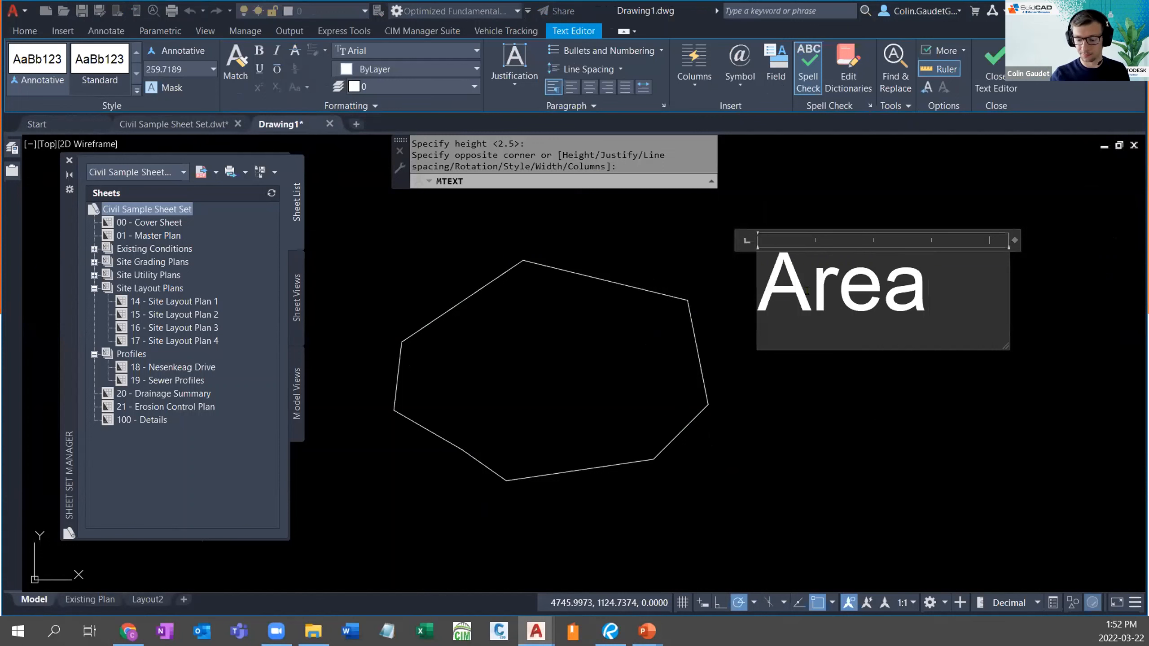
key(Return)
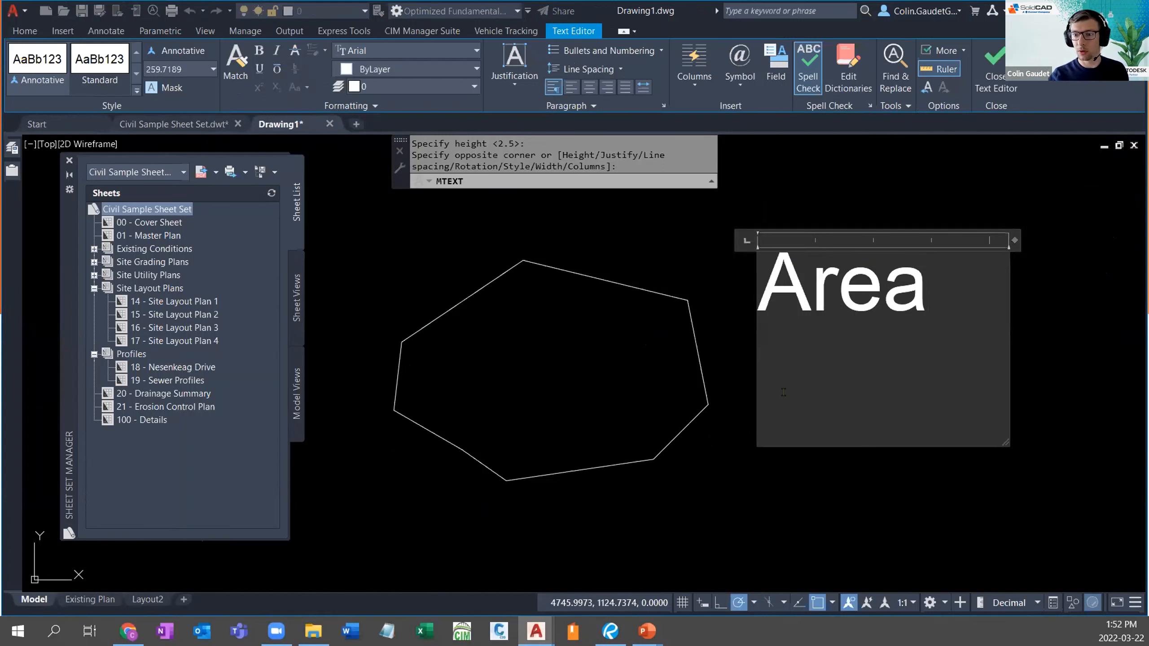
Step: Start a field on the text's second line, using the Objects category and the Object field name
right_click(780, 387)
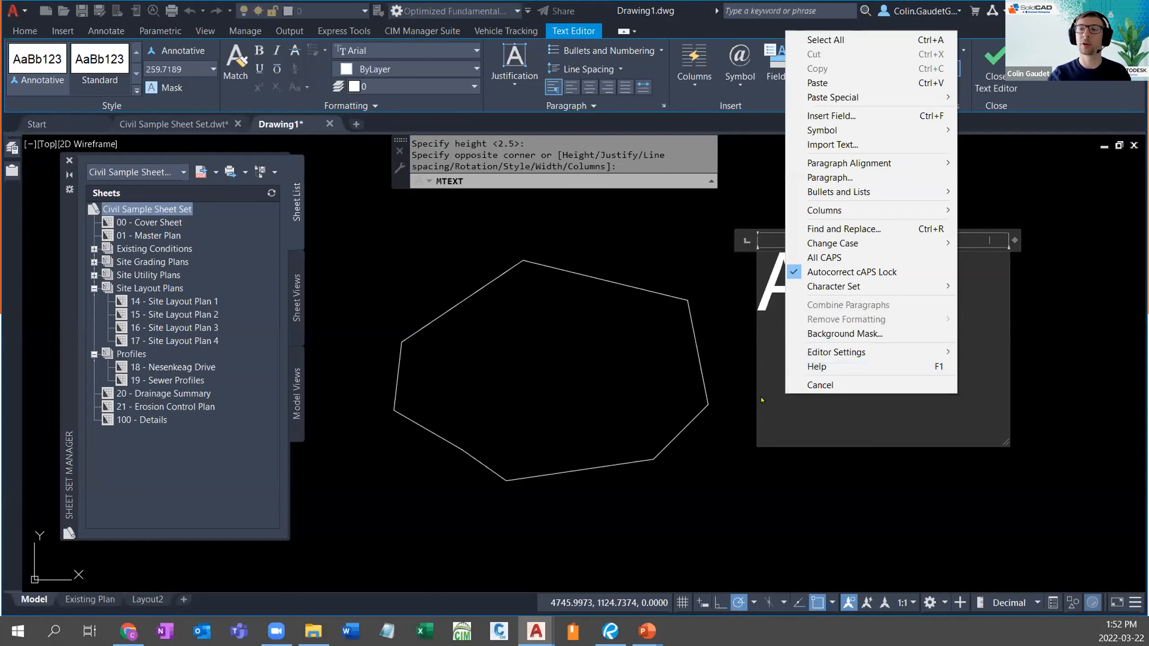
click(847, 115)
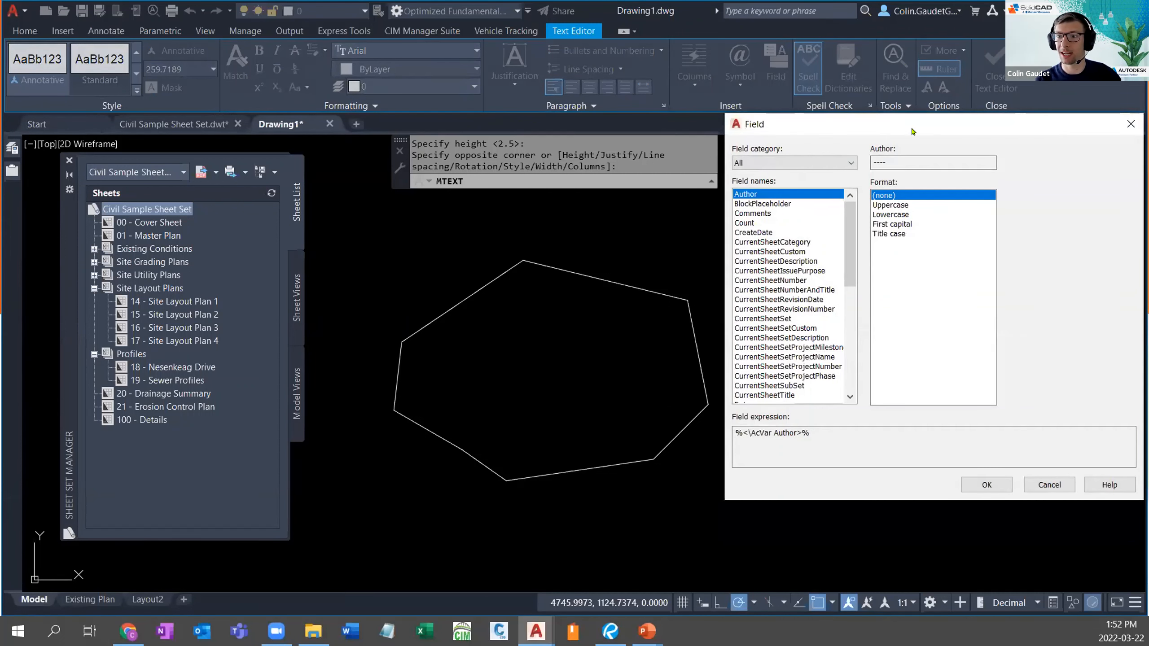
drag(913, 131, 615, 141)
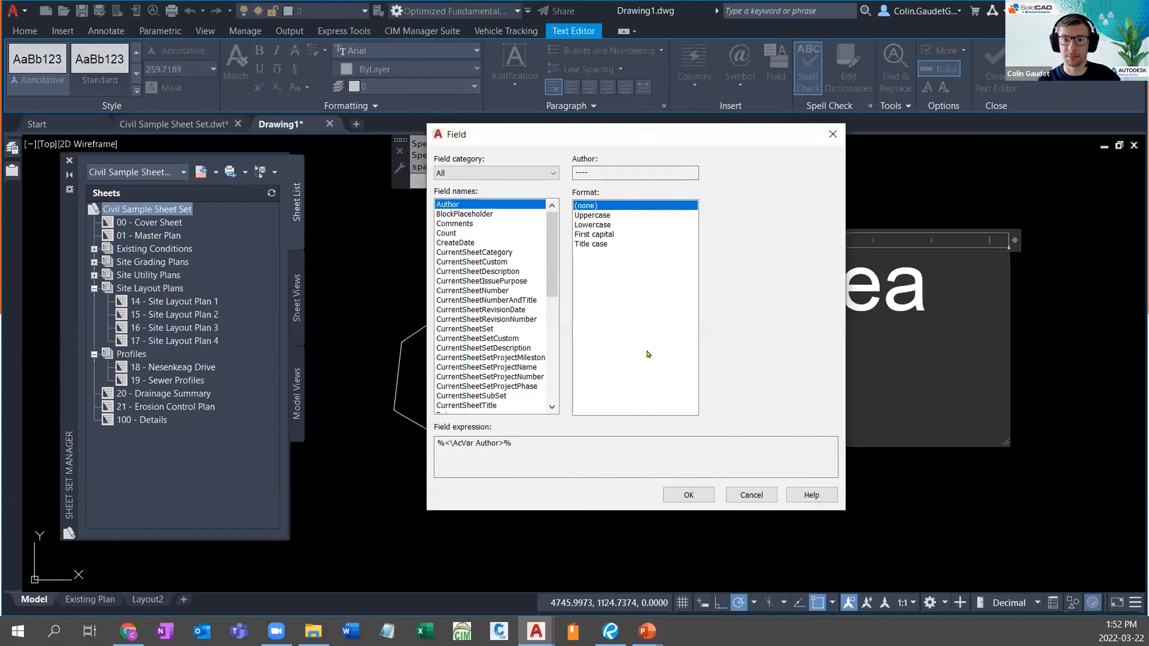
click(524, 175)
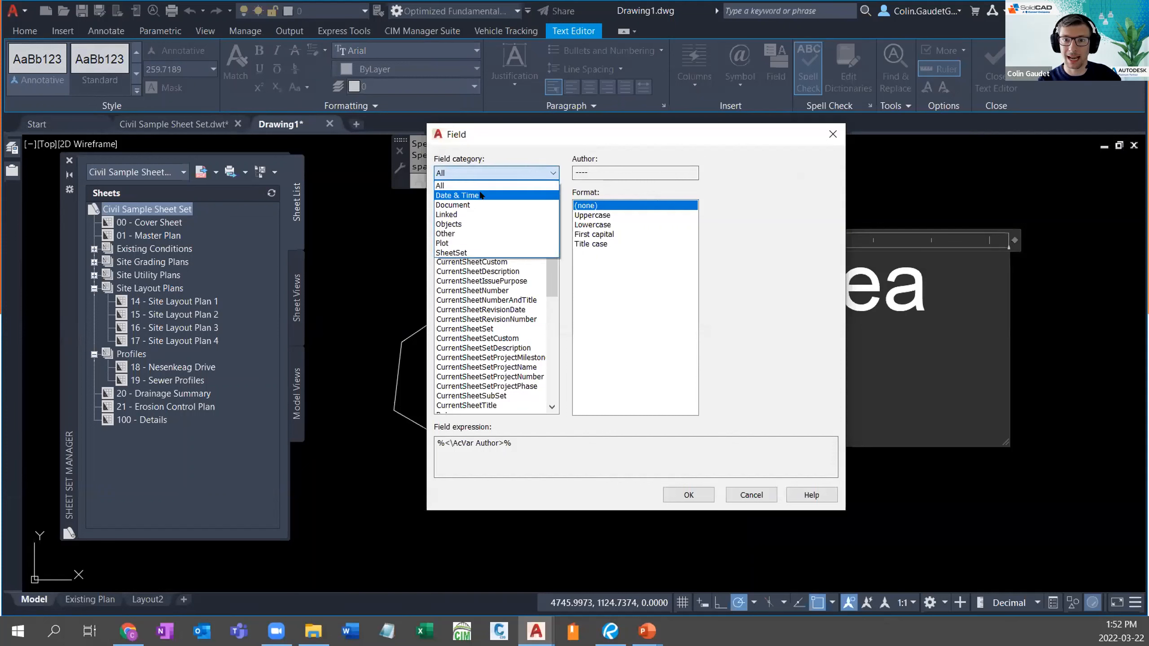
click(462, 224)
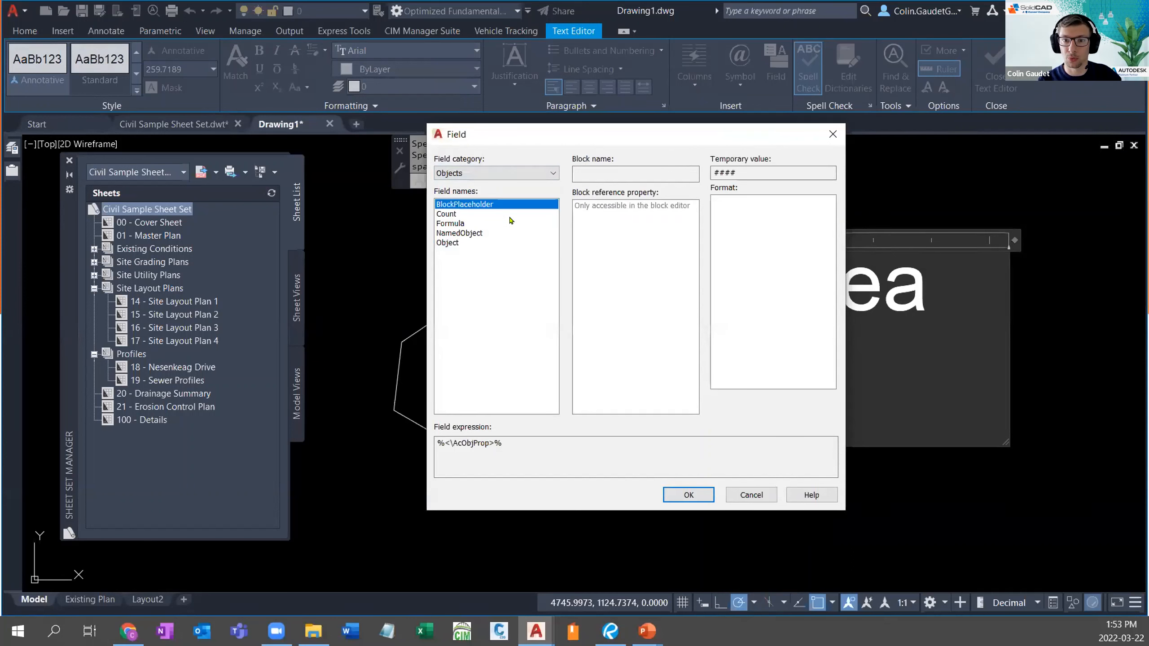
click(452, 244)
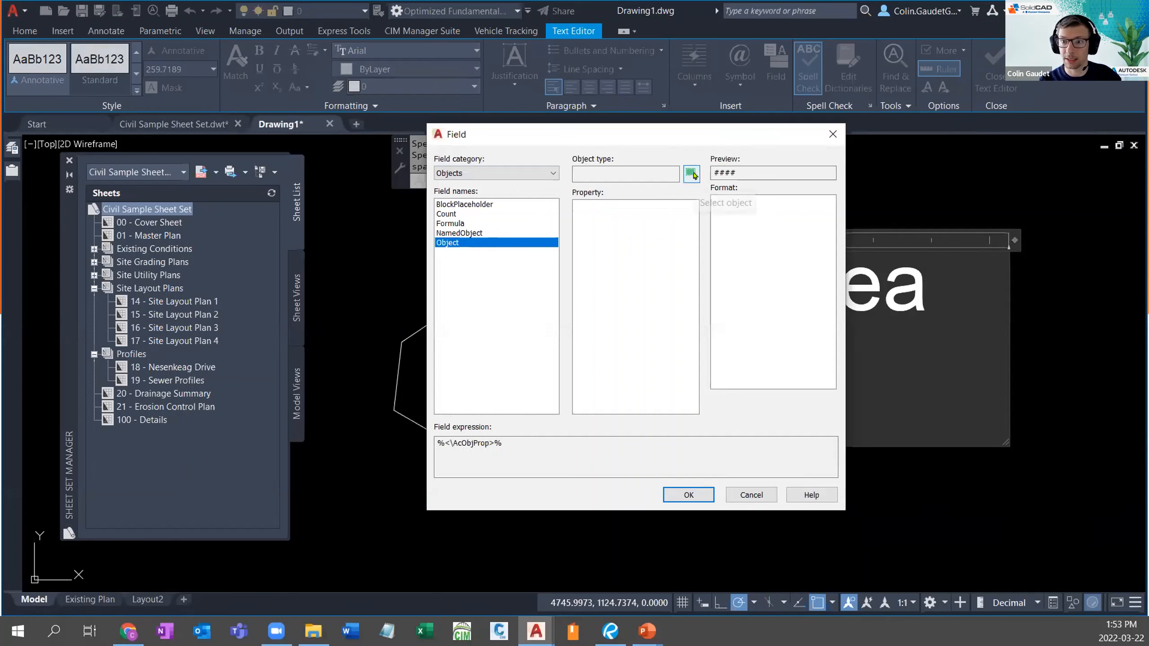
Step: Link the field to the closed polygon's Area property in Decimal format, insert it and finish the multiline text
click(691, 174)
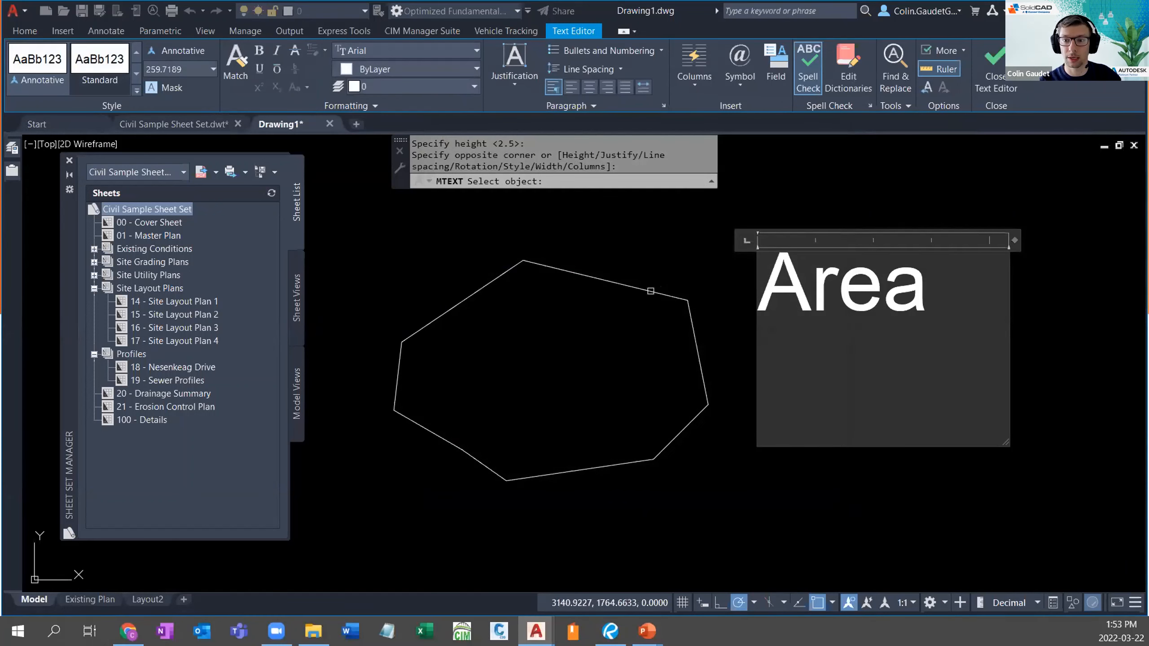
click(647, 302)
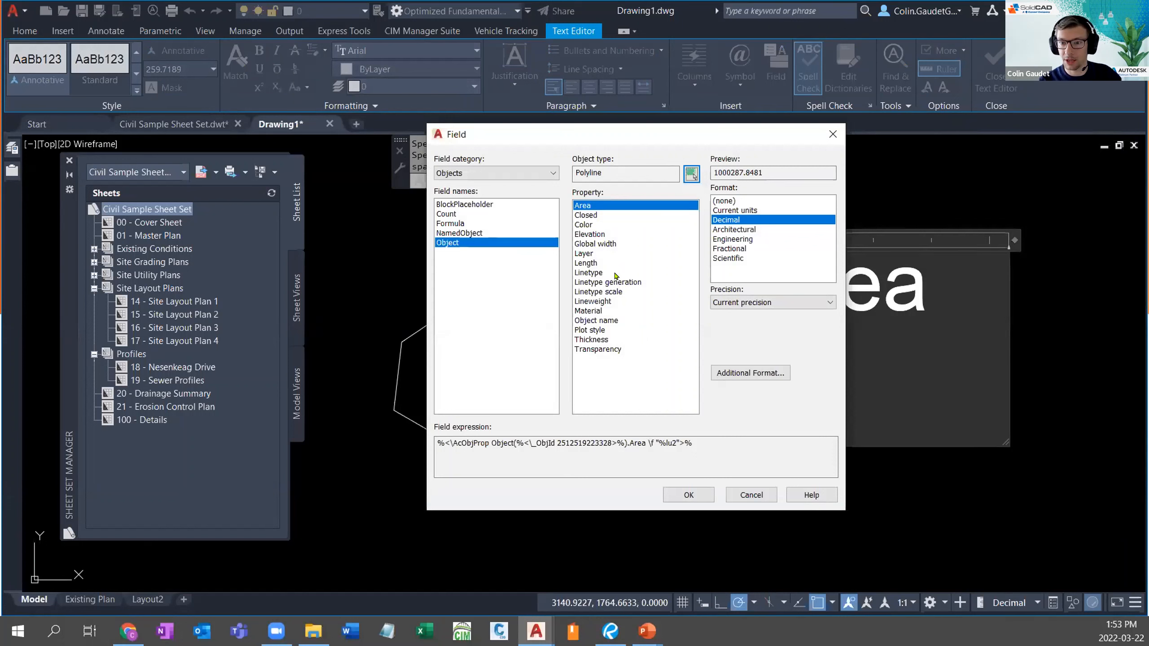
click(582, 206)
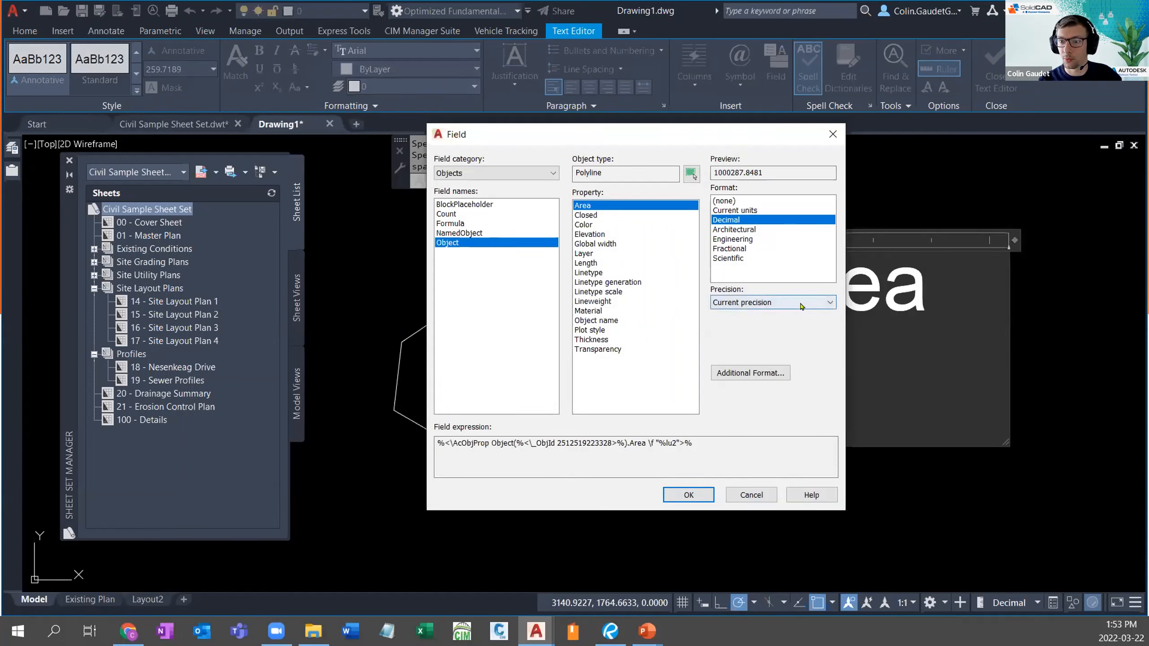
click(688, 495)
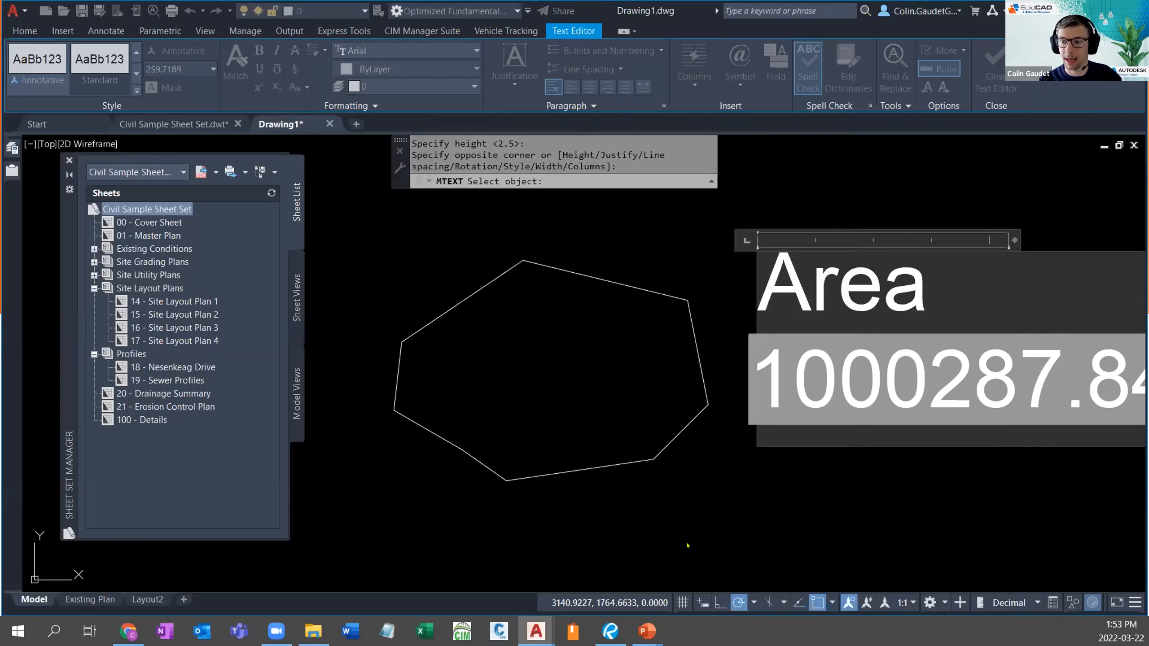
scroll(773, 431, down, 3)
click(771, 434)
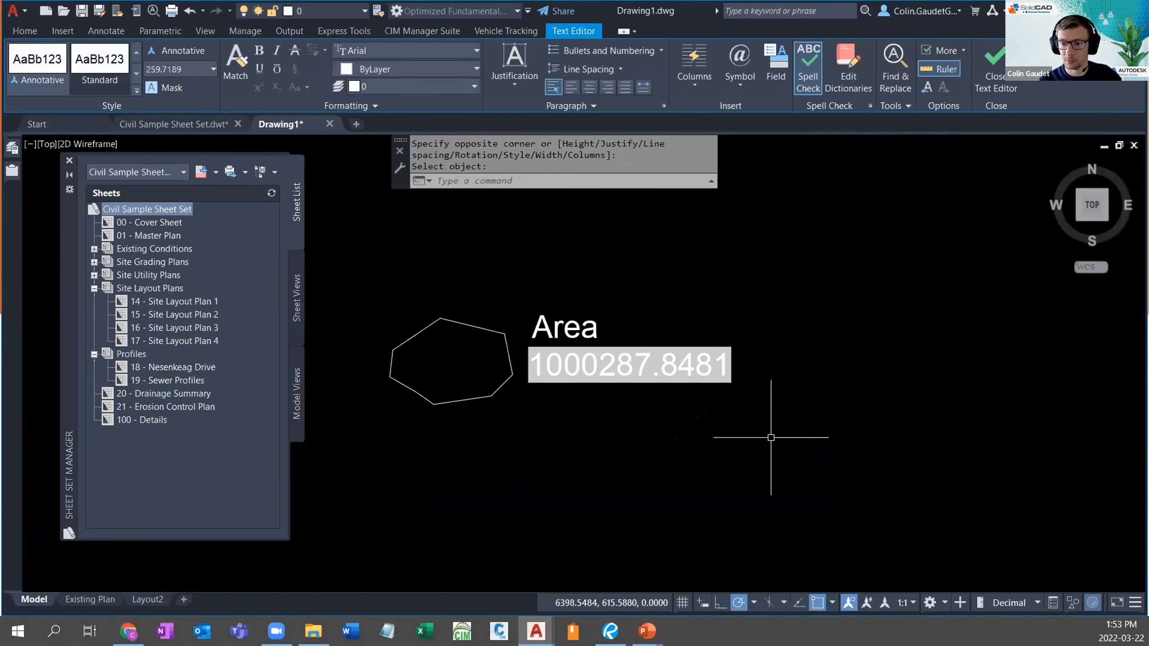
Step: Stretch the polygon's uppermost vertex upward and regenerate the drawing to update the area field
middle_drag(626, 469, 801, 439)
click(609, 381)
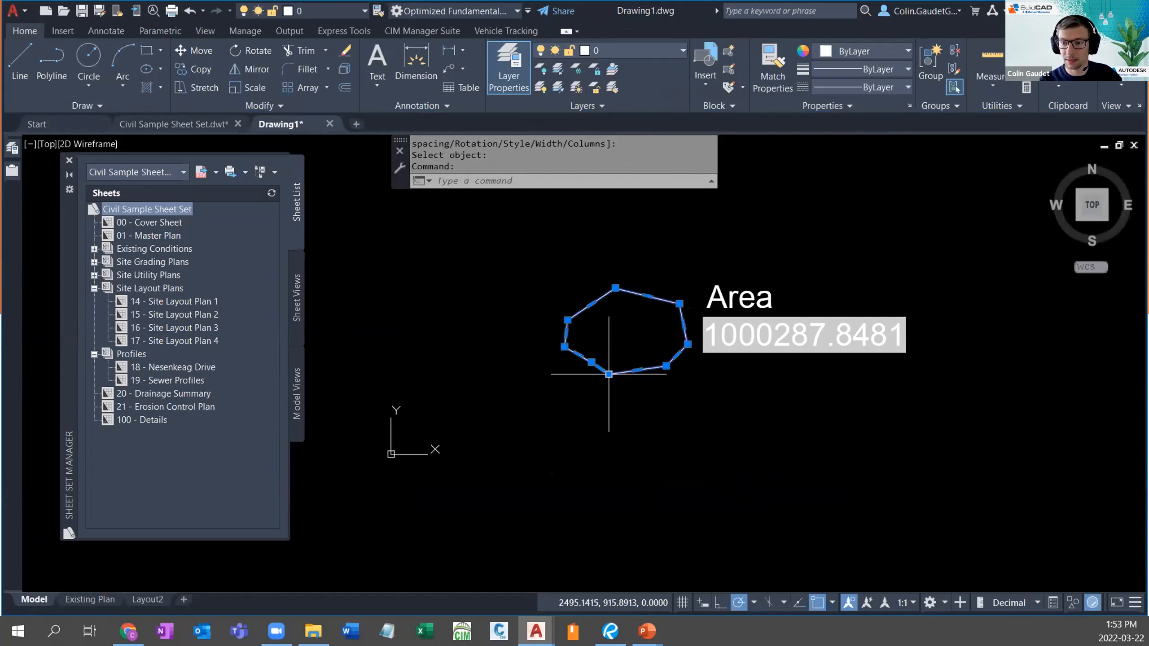
click(615, 287)
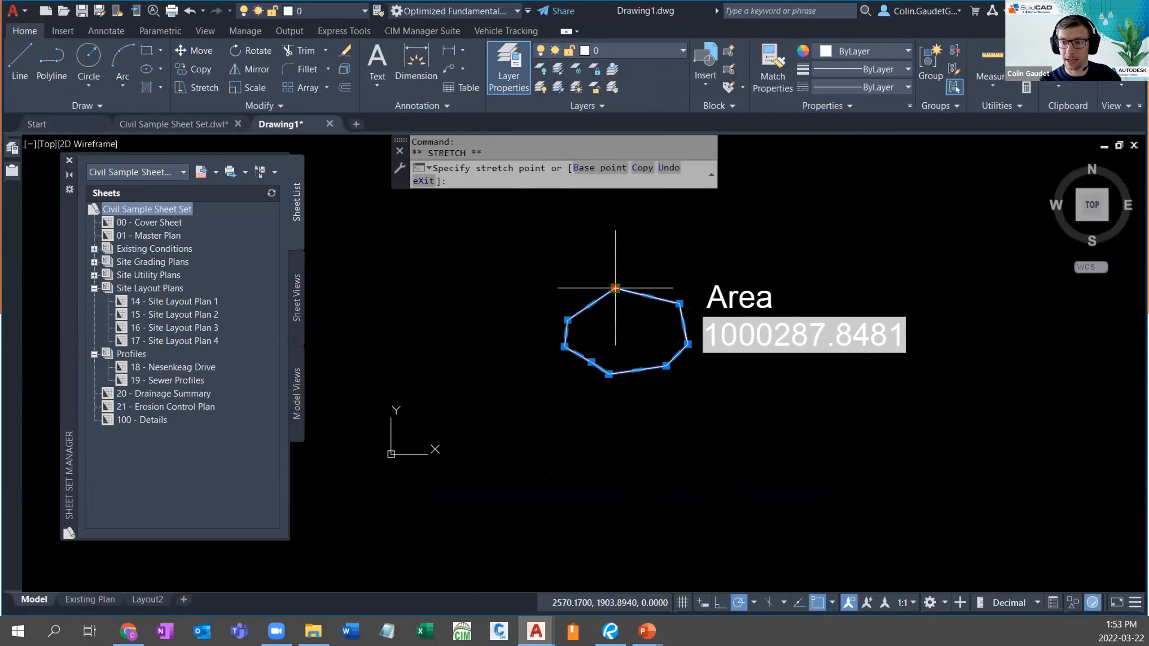
click(602, 228)
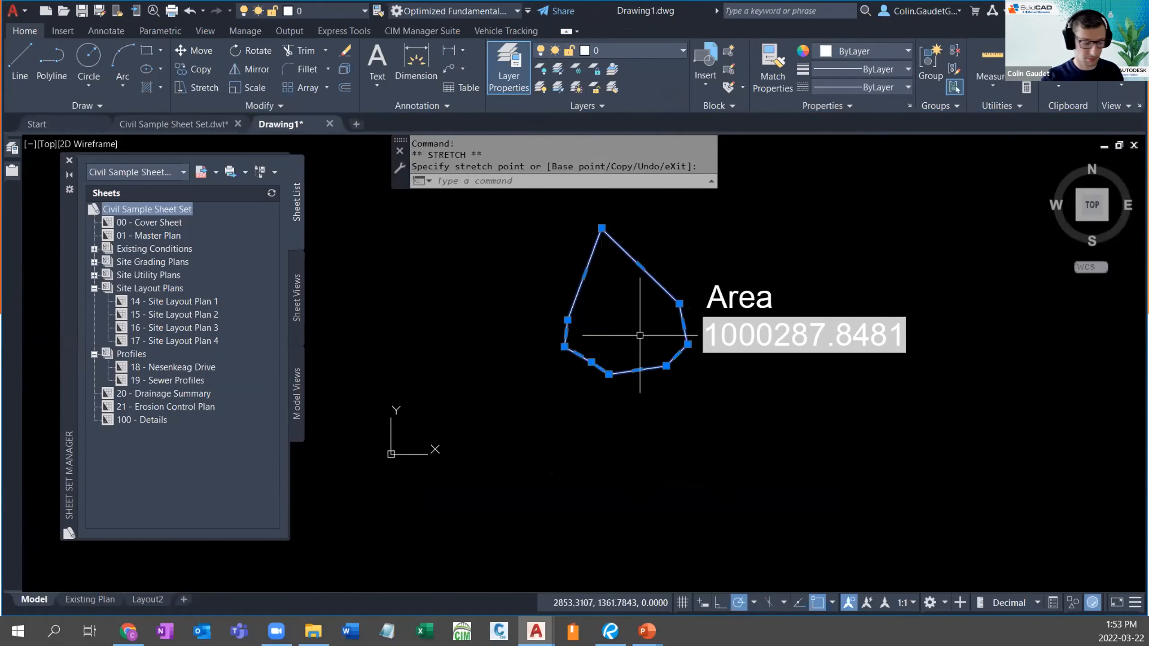
key(Escape)
text(re)
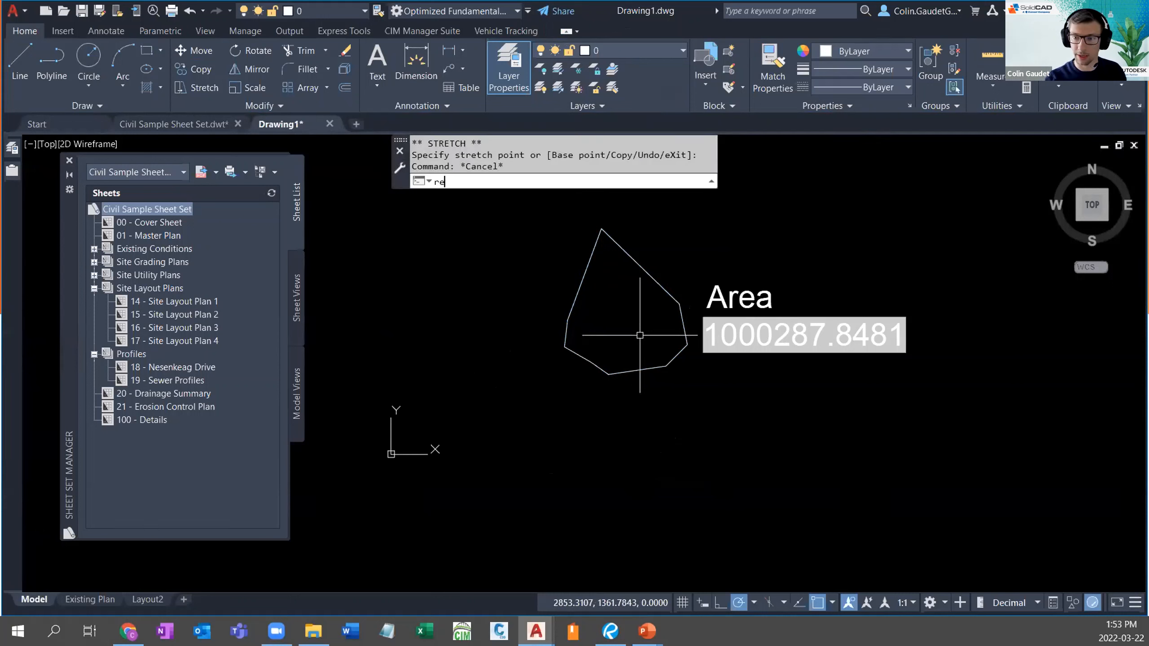
key(Return)
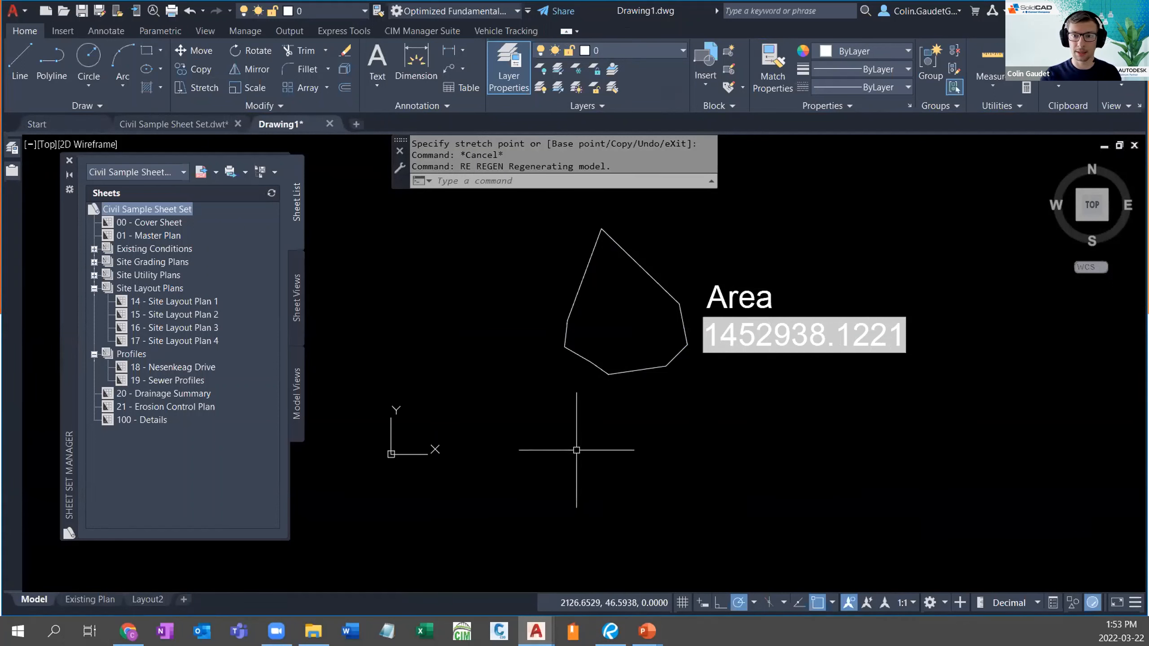
Step: Reopen the Area multiline text for editing and add a new line below the area field
click(759, 335)
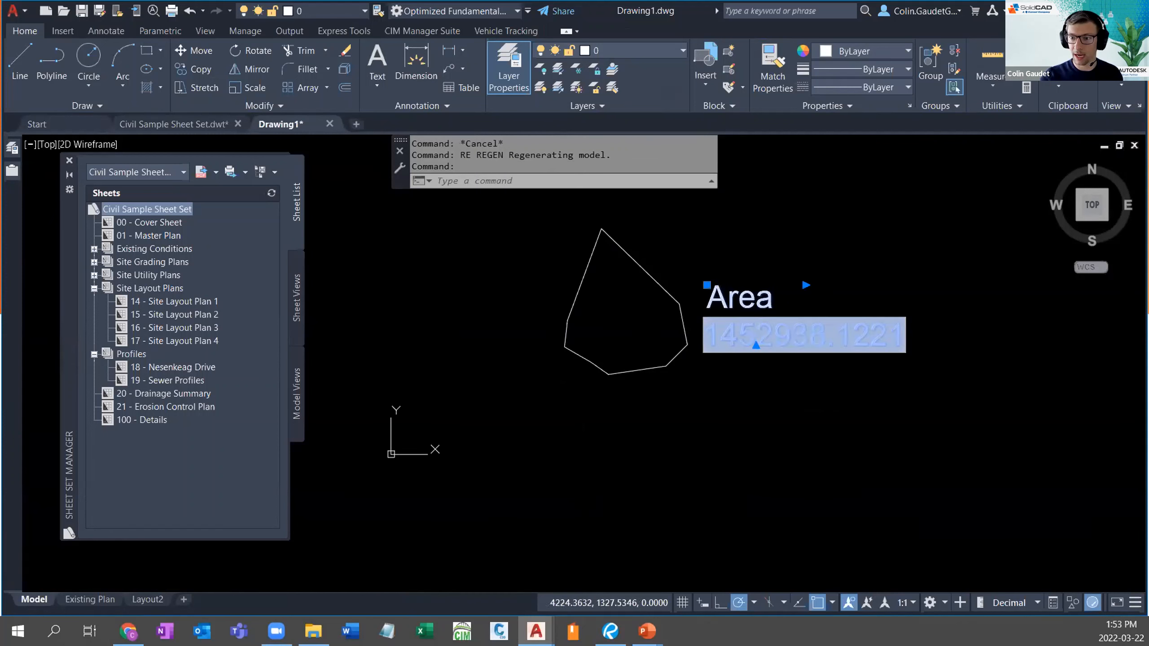
double_click(759, 334)
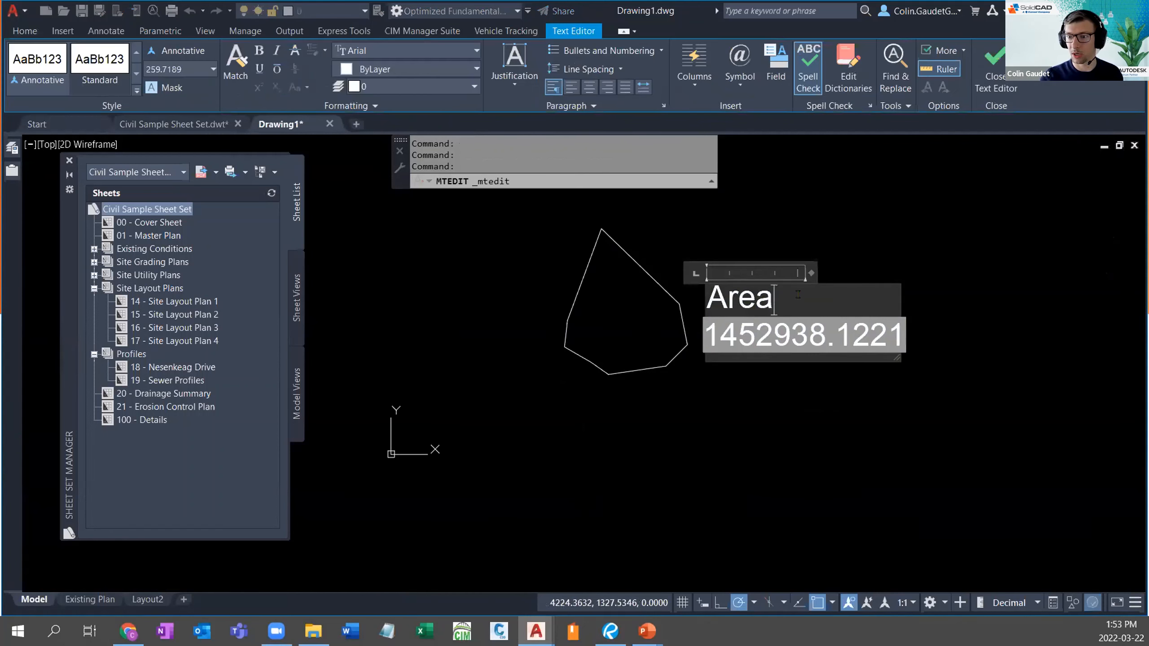
click(899, 339)
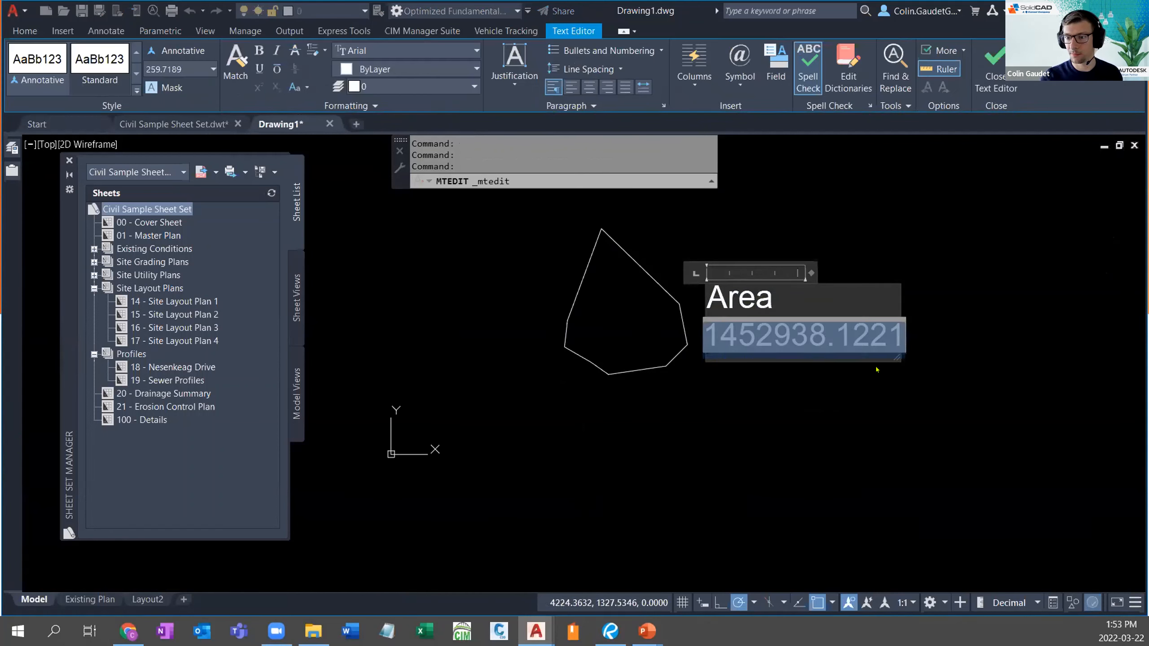
key(Right)
key(Return)
Step: Open the field options for the new line and review the PlotDate and SaveDate fields under Date & Time
right_click(781, 376)
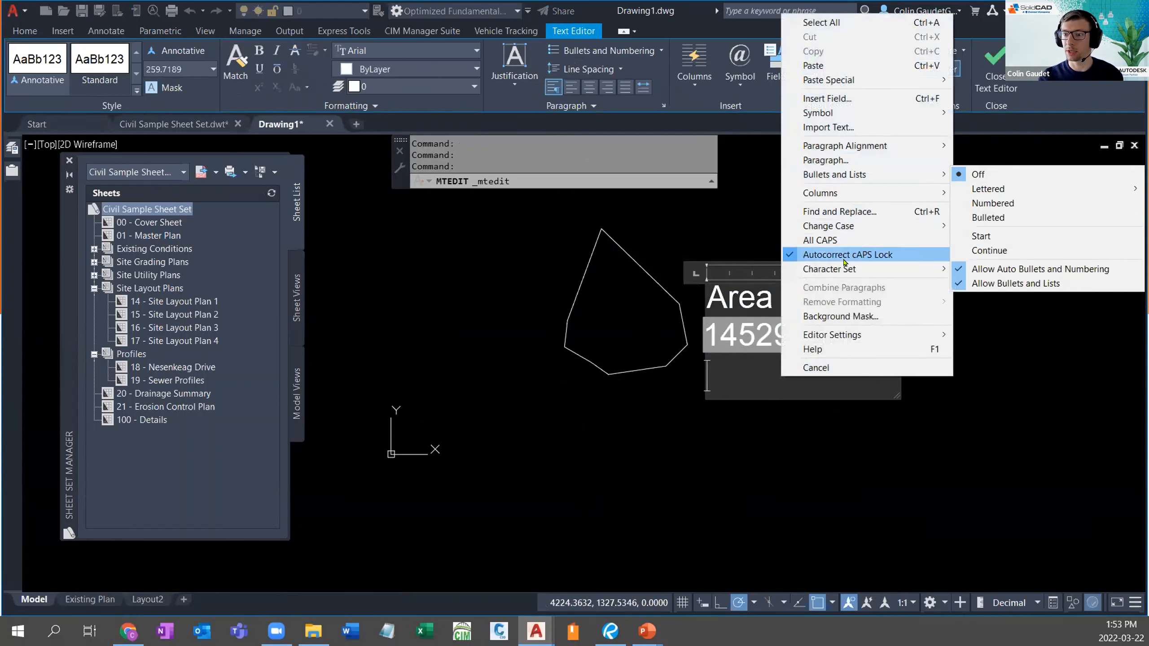
click(827, 99)
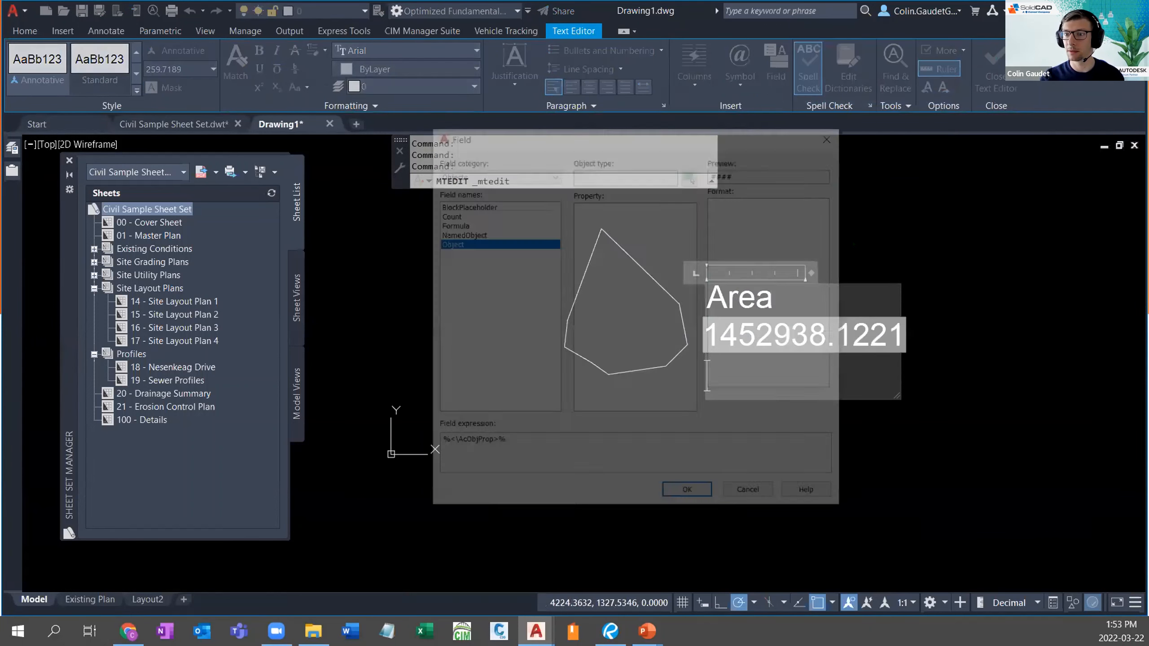
click(547, 175)
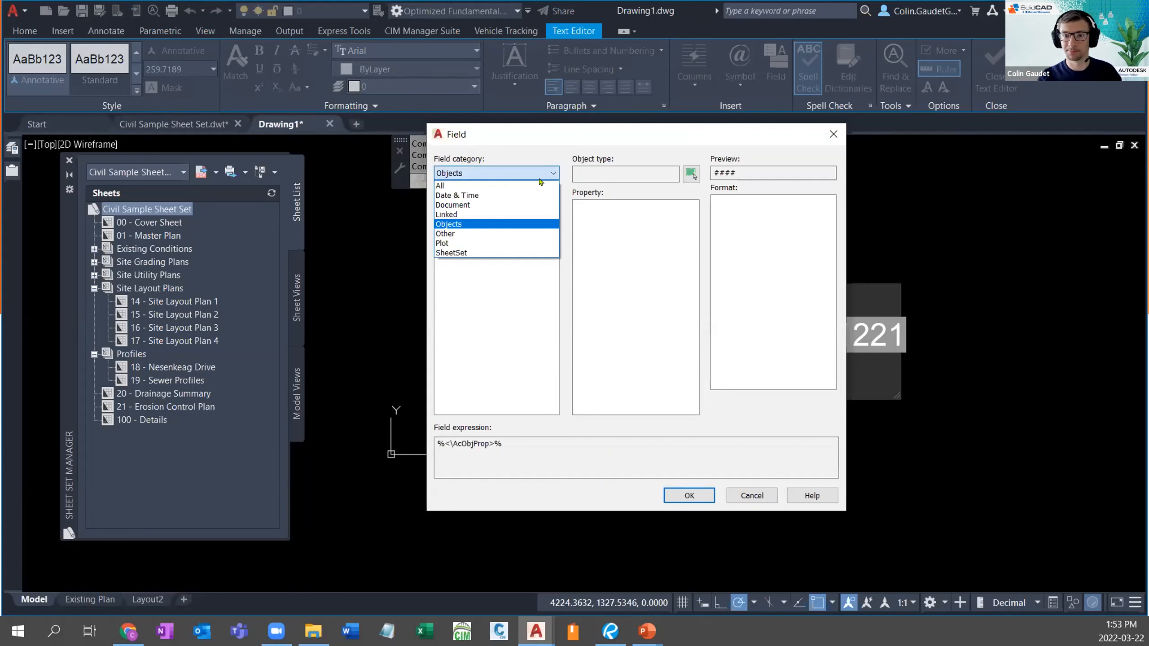
click(471, 197)
click(473, 225)
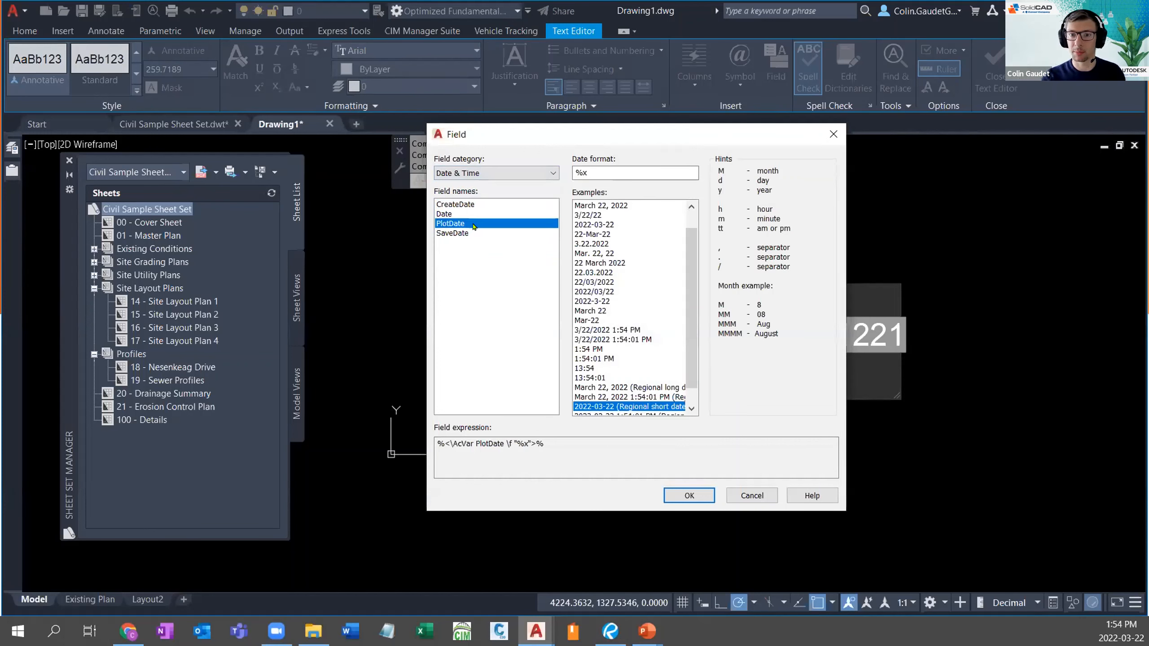
click(456, 233)
Step: Review the Document Filename and SheetSet CurrentSheetNumber fields, leave without inserting one, and finish the text edit
click(544, 178)
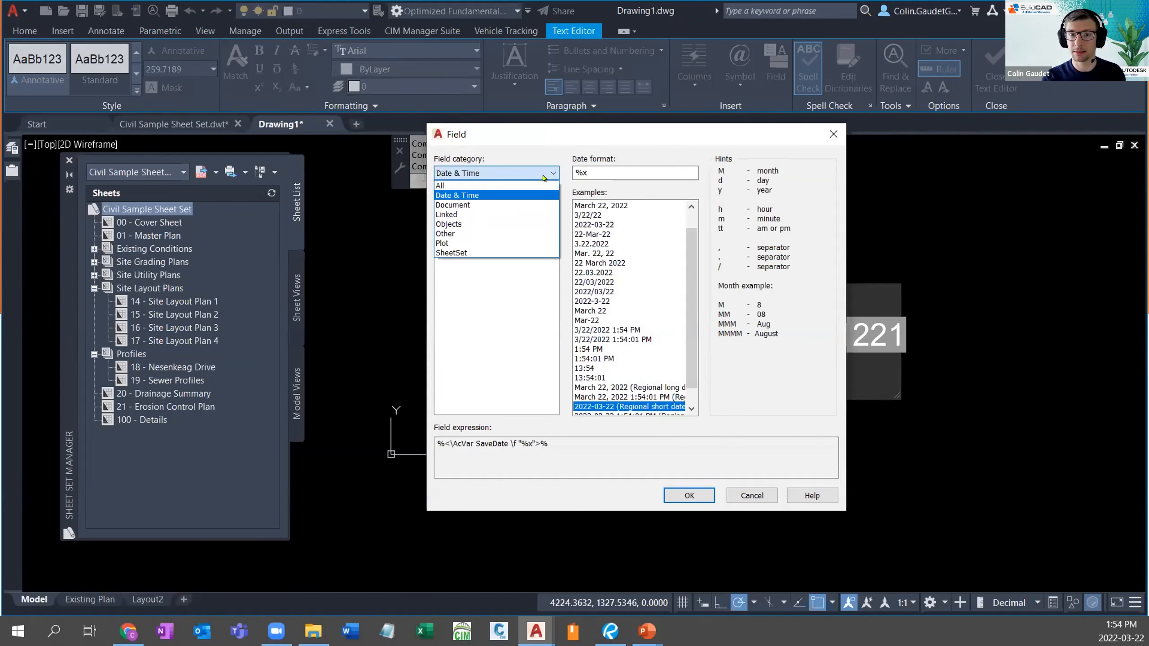
click(465, 206)
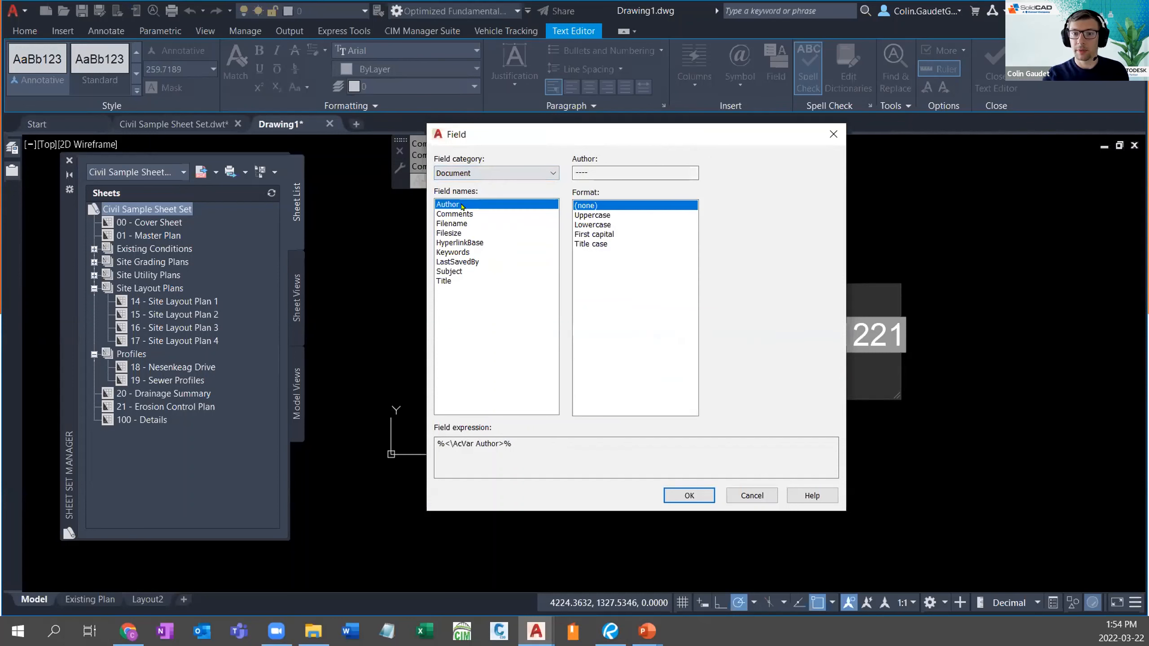
click(463, 223)
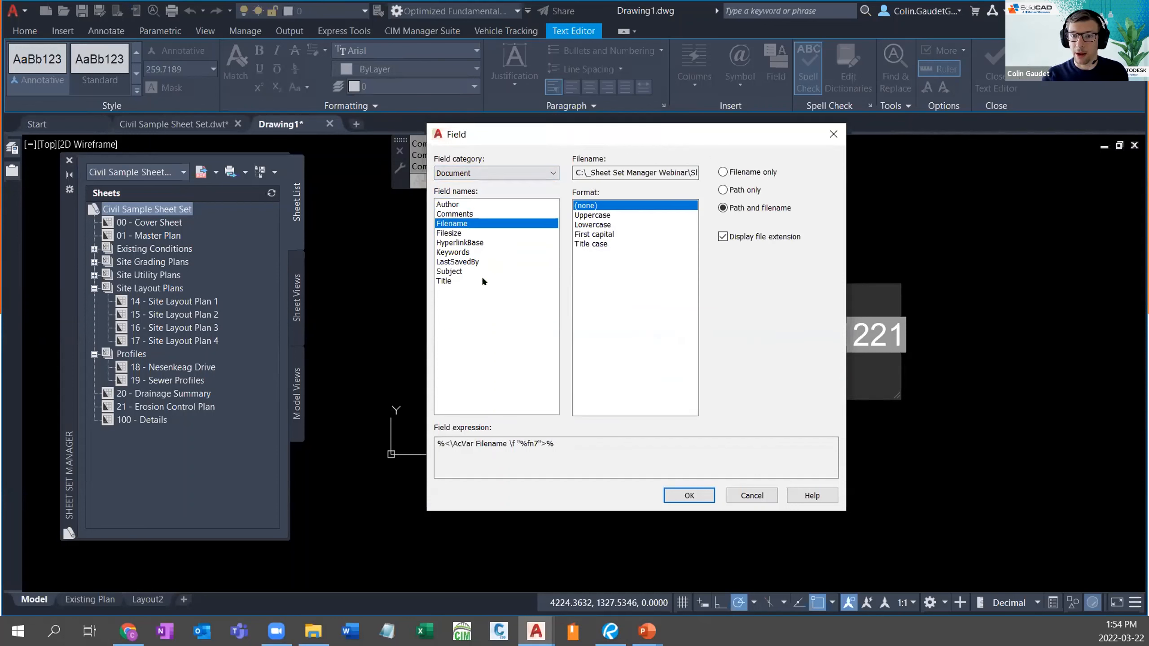
click(500, 173)
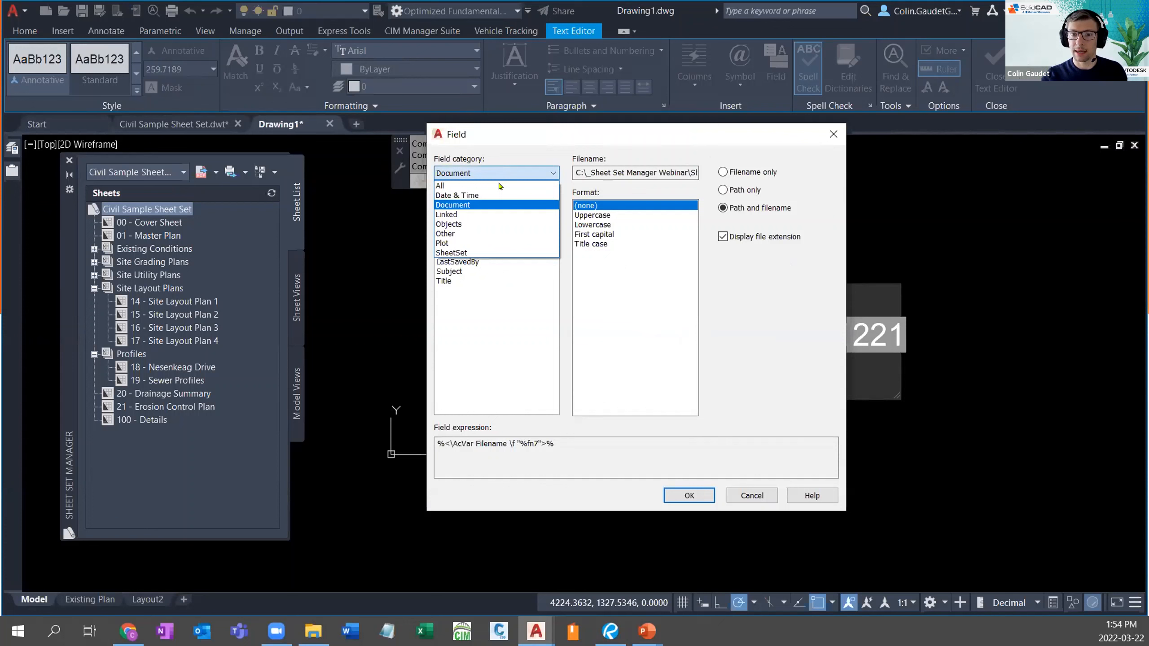
click(463, 254)
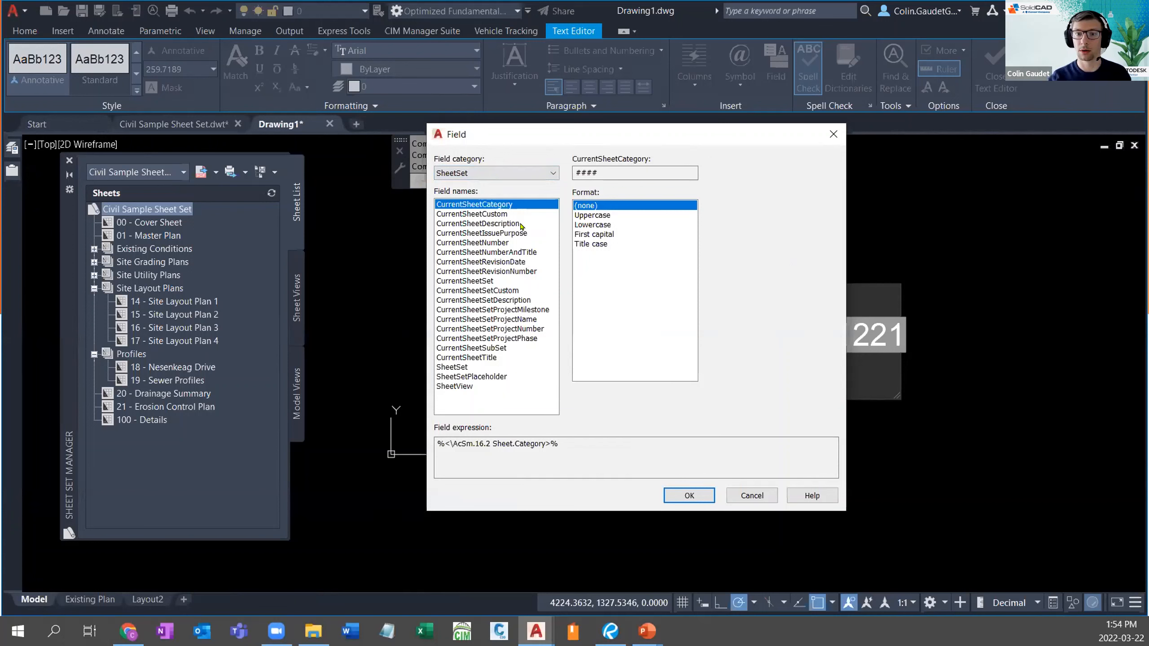
click(501, 243)
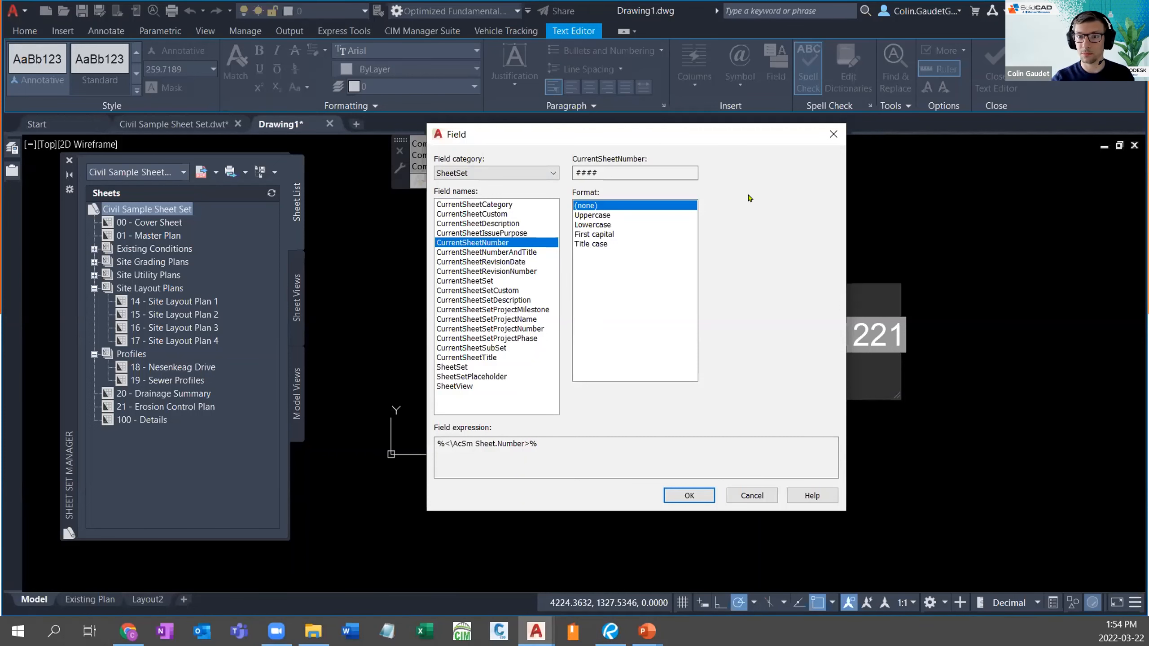
click(834, 134)
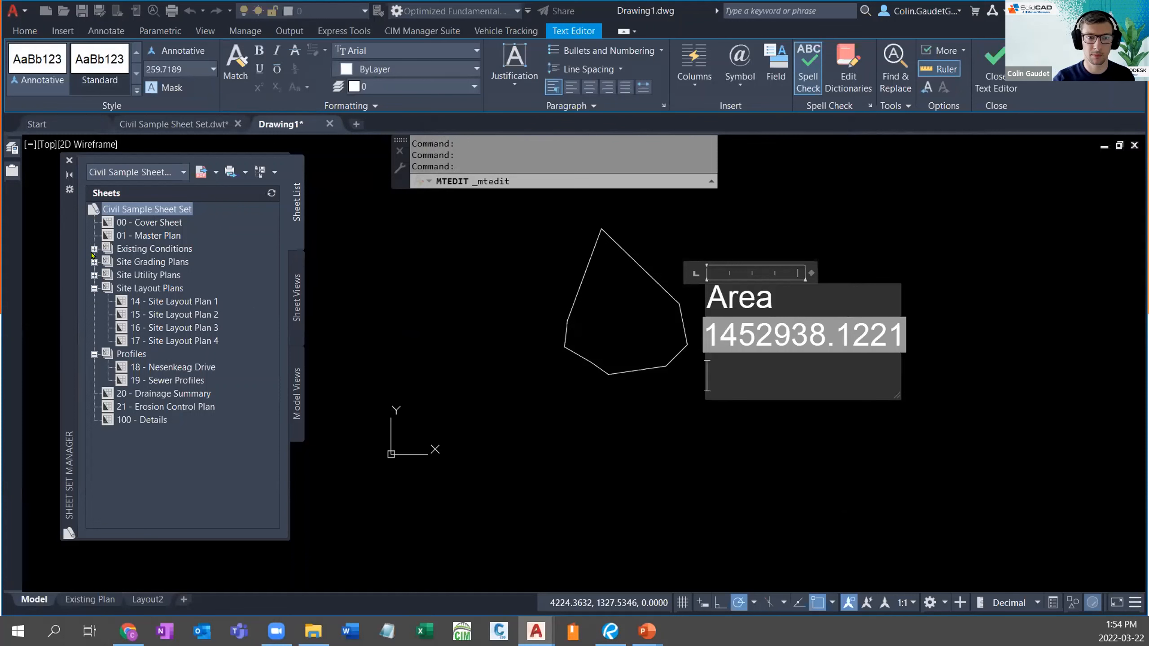
key(ctrl+Return)
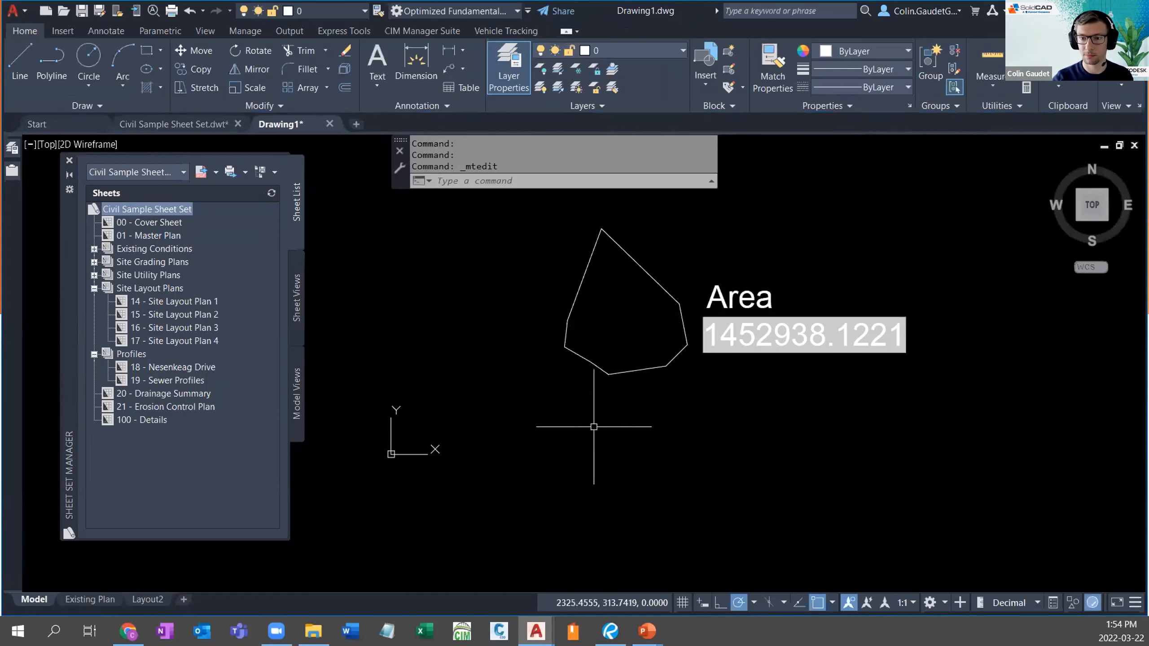
Step: Open sheet 03 - Existing Conditions Plan 2 from the Existing Conditions subset and examine its title block's date, sheet number and file number fields
click(93, 249)
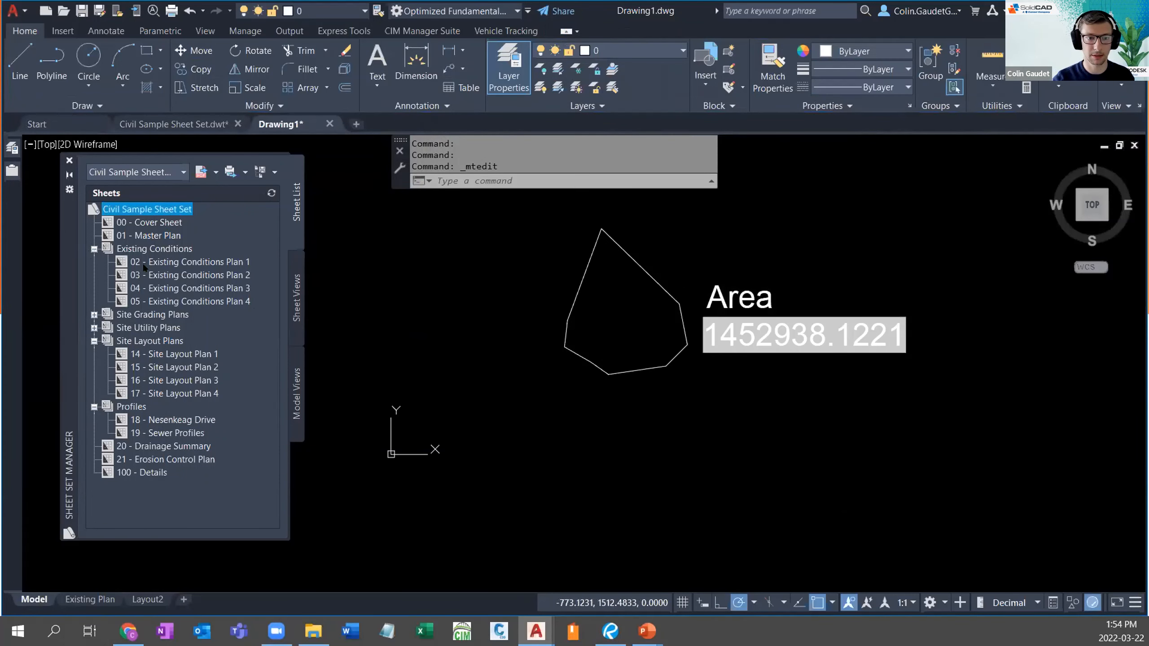
double_click(203, 276)
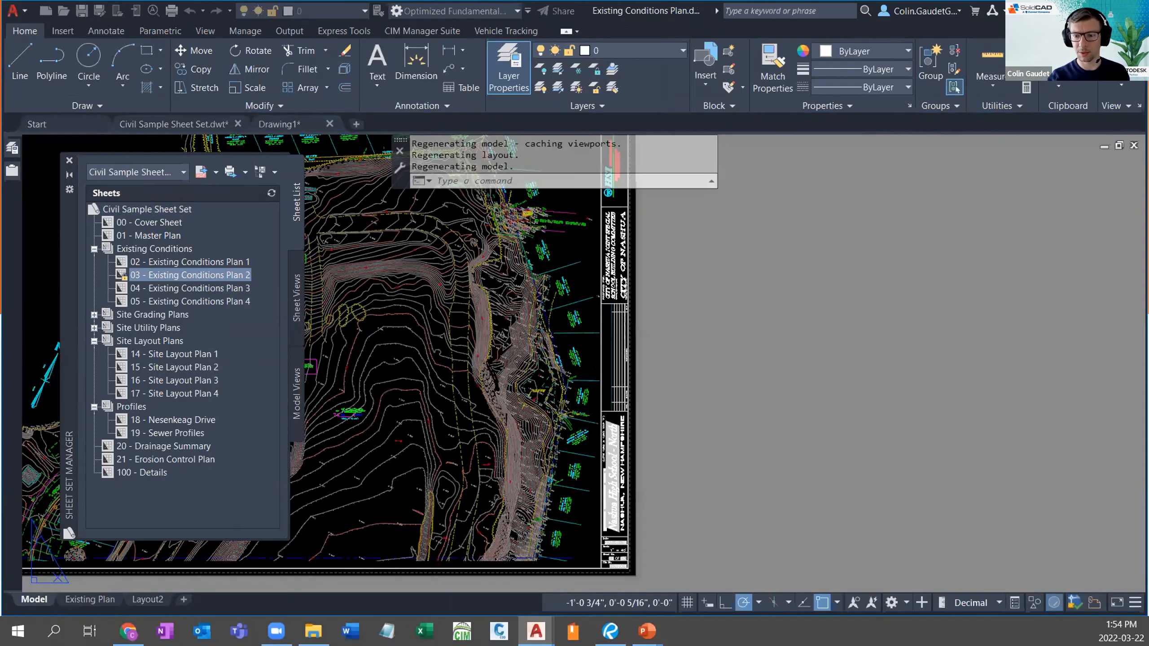
scroll(633, 497, up, 5)
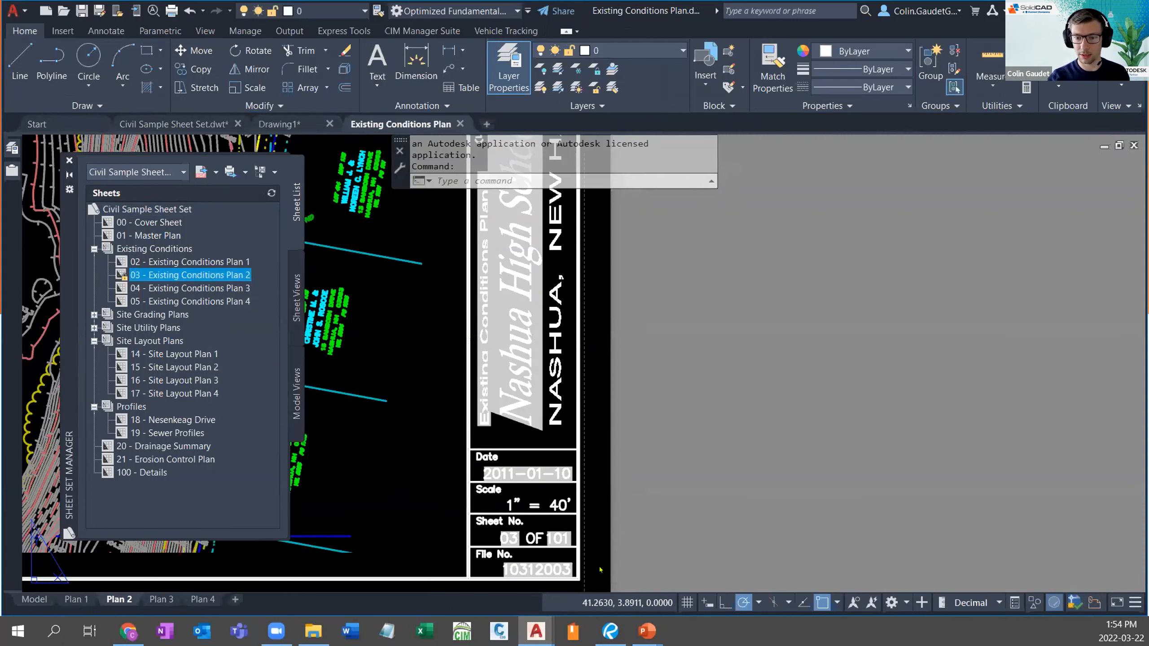
mouse_move(502, 571)
middle_down()
mouse_move(605, 526)
mouse_move(601, 499)
middle_up()
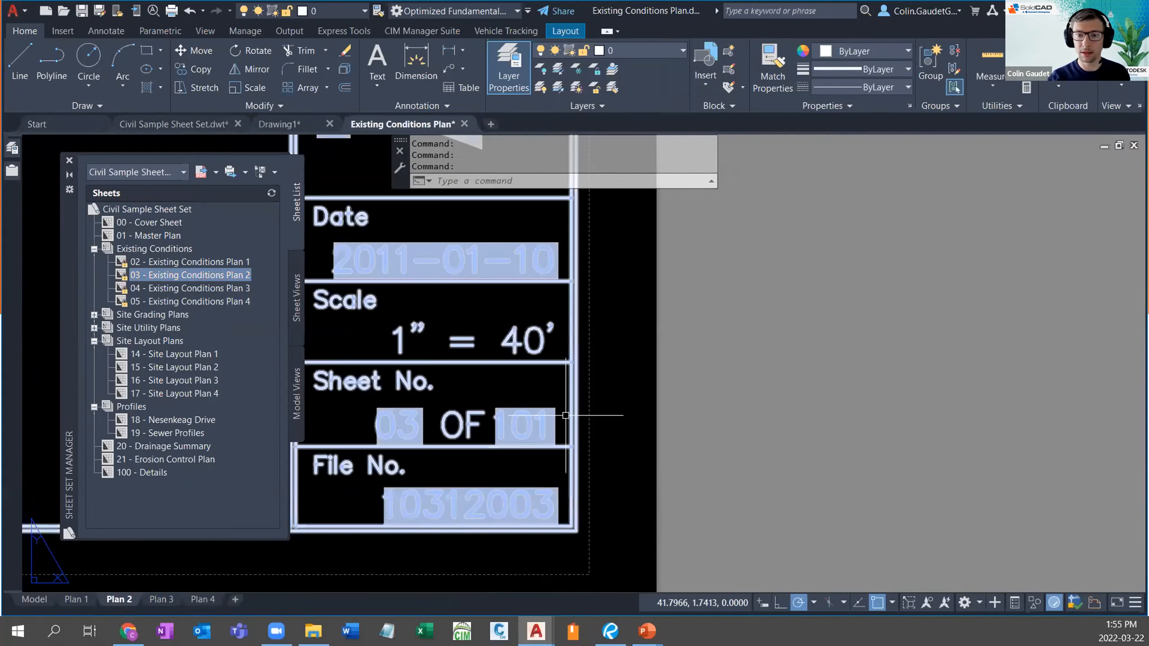
Step: Renumber sheet 03 - Existing Conditions Plan 2 as 033 and regenerate the layout to update its title block
middle_drag(728, 456, 899, 452)
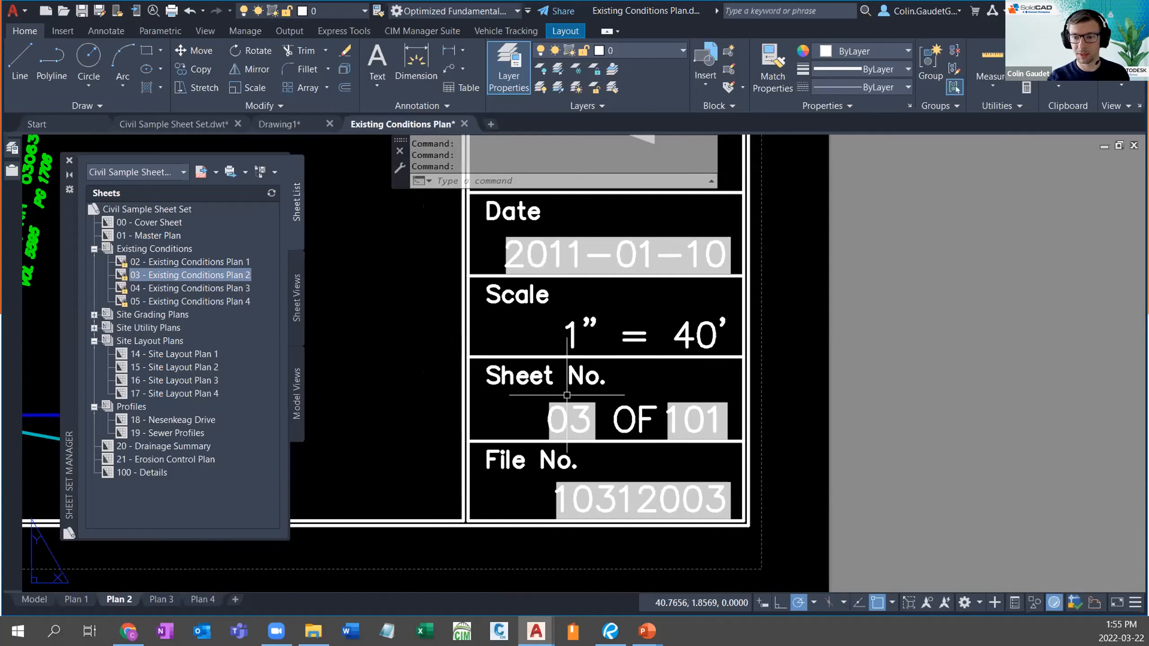
right_click(140, 276)
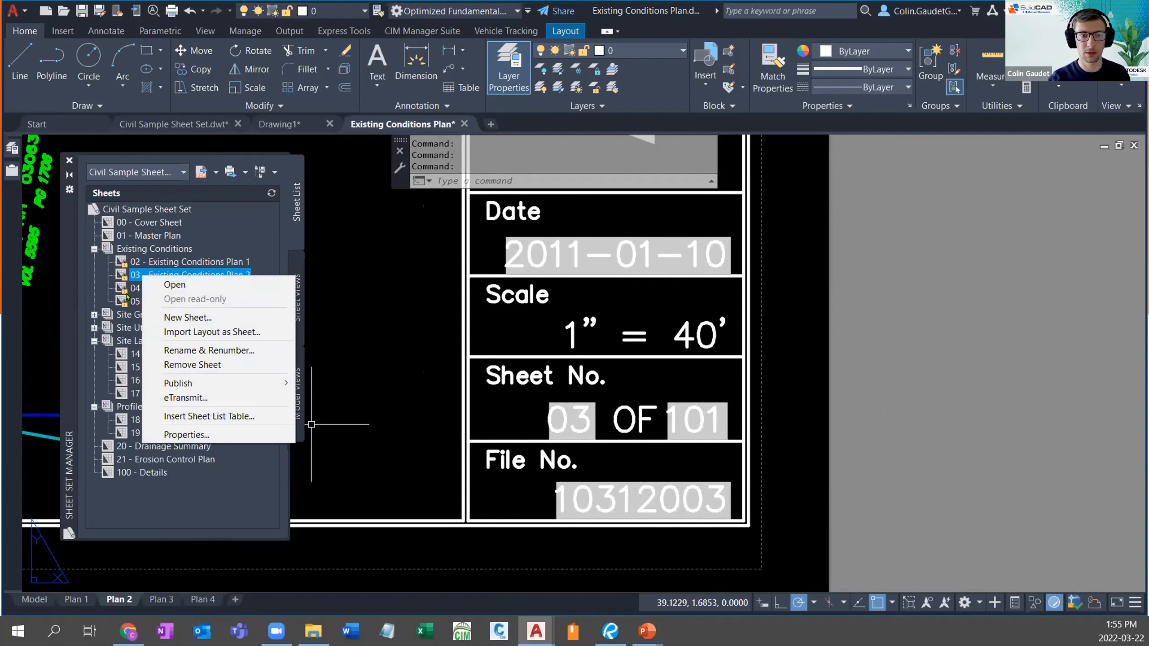
click(229, 351)
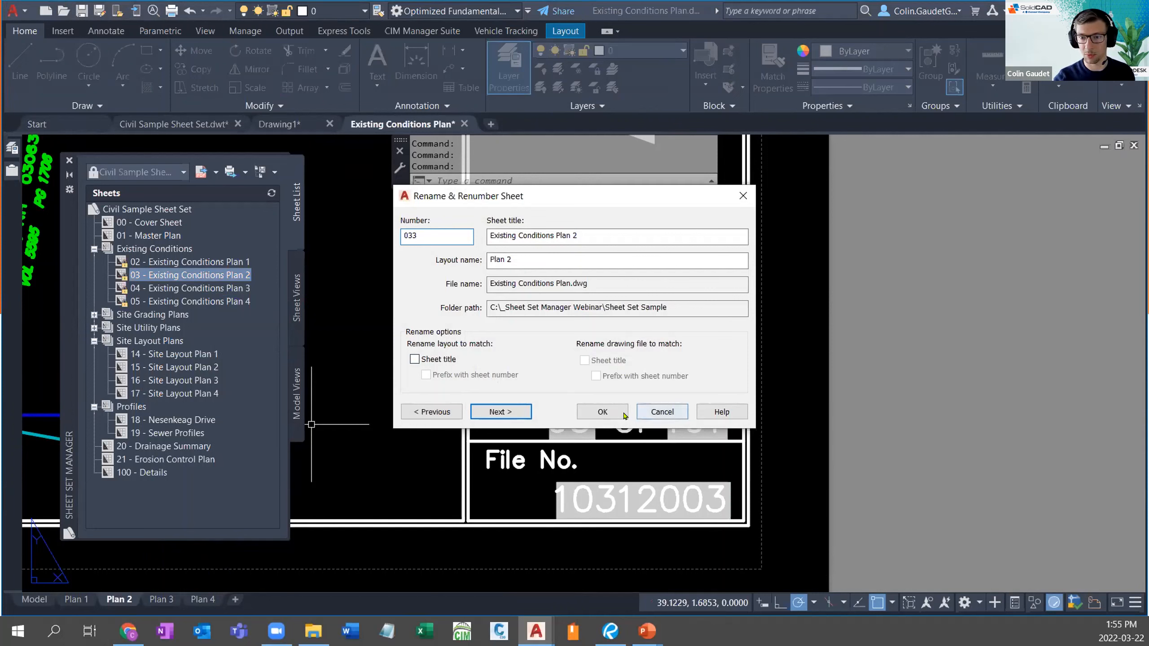
click(602, 412)
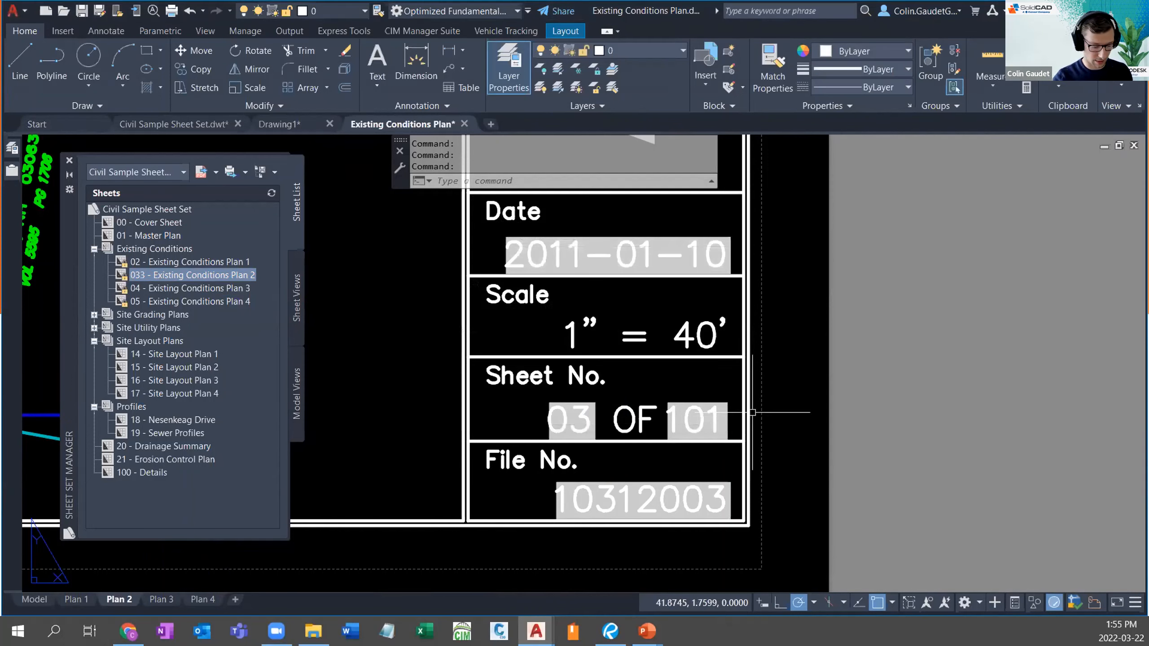
text(re)
key(Return)
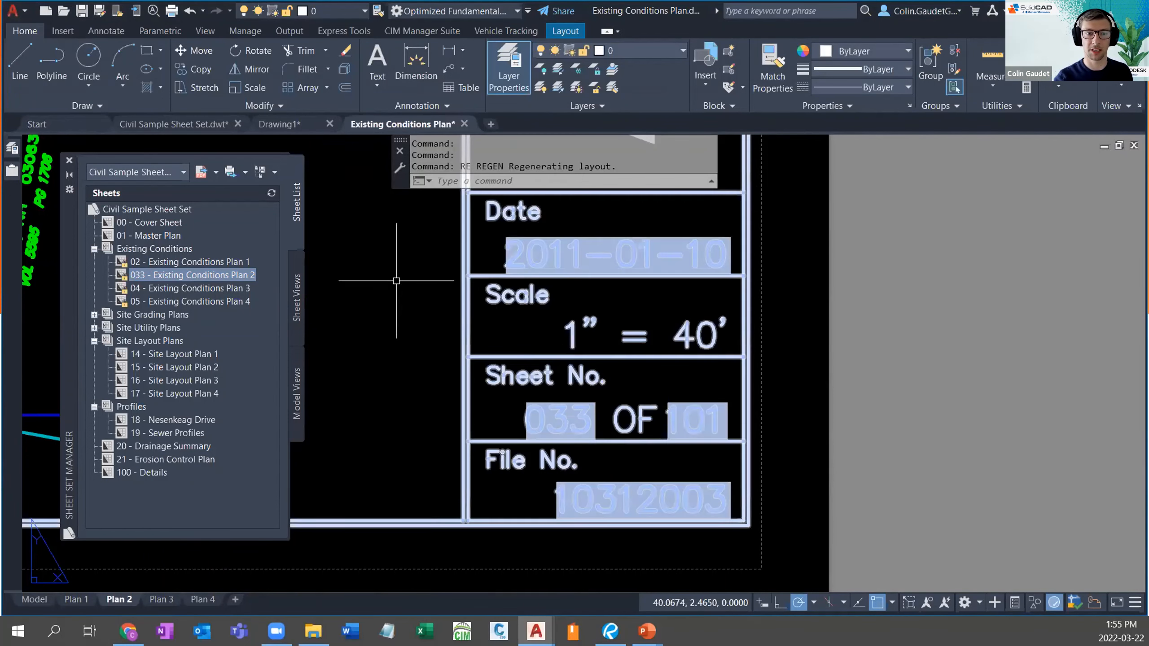
Step: Restore the Existing Conditions Plan 2 sheet number to 03 and regenerate the layout to refresh the title block fields
right_click(144, 275)
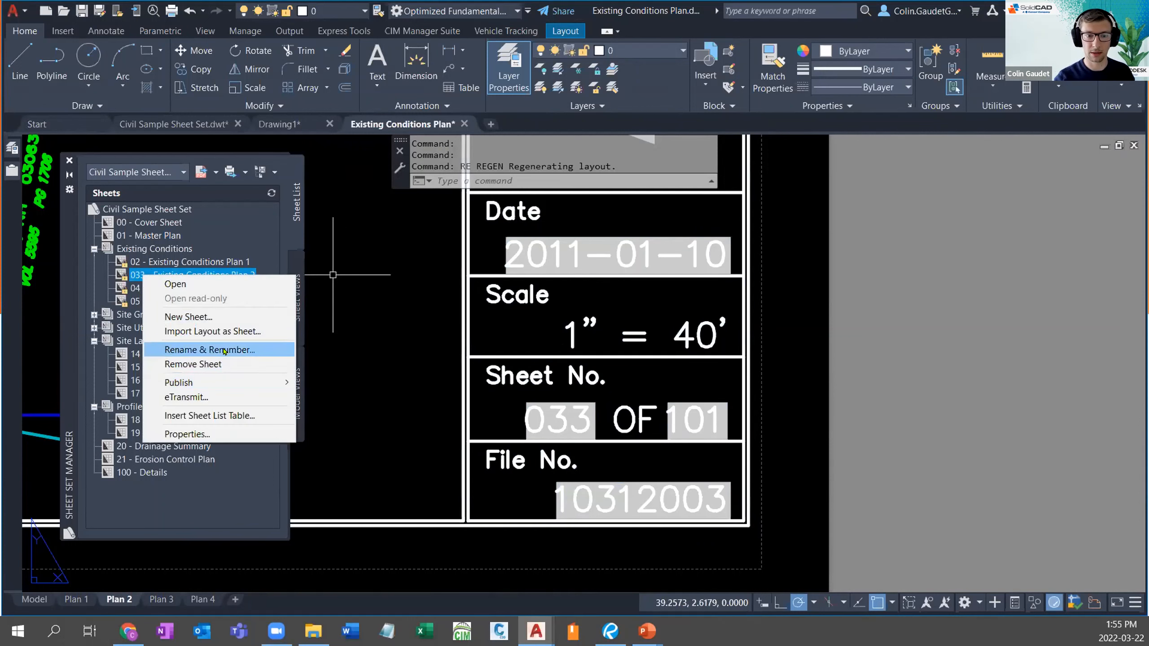
click(209, 349)
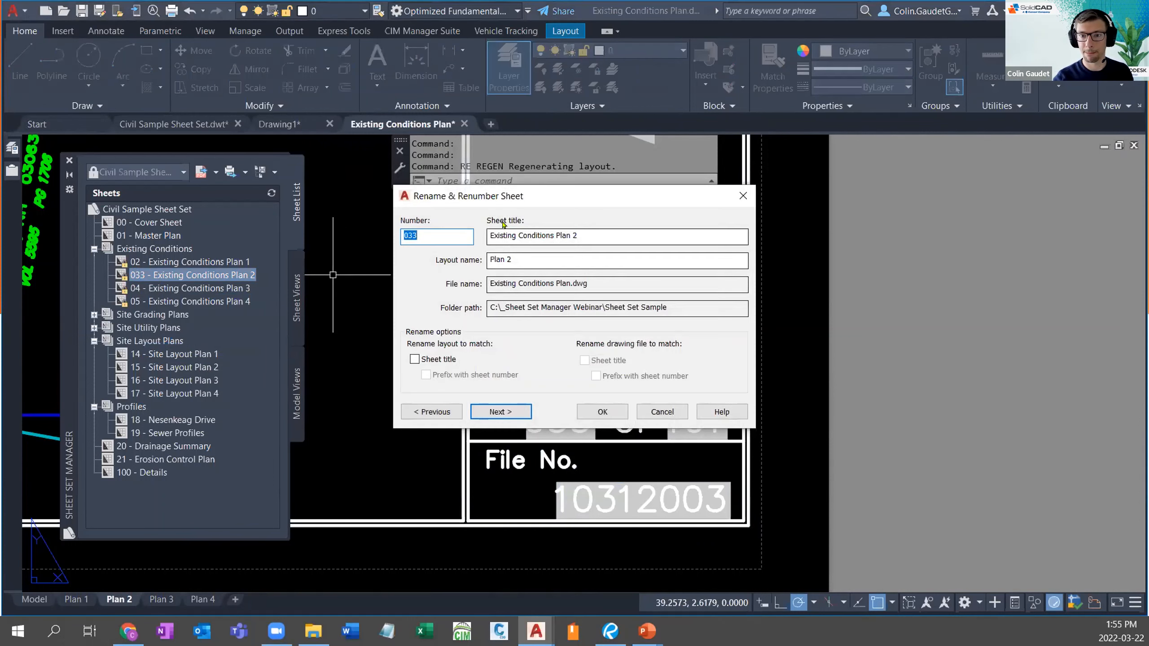
click(423, 237)
key(BackSpace)
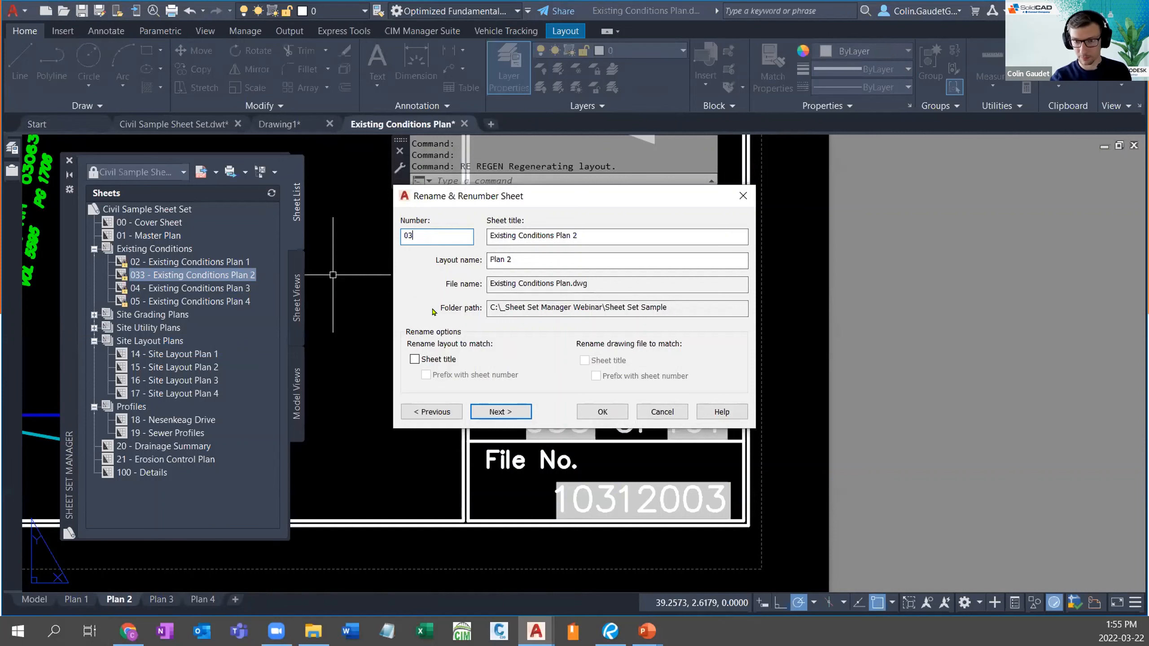
key(Return)
click(623, 411)
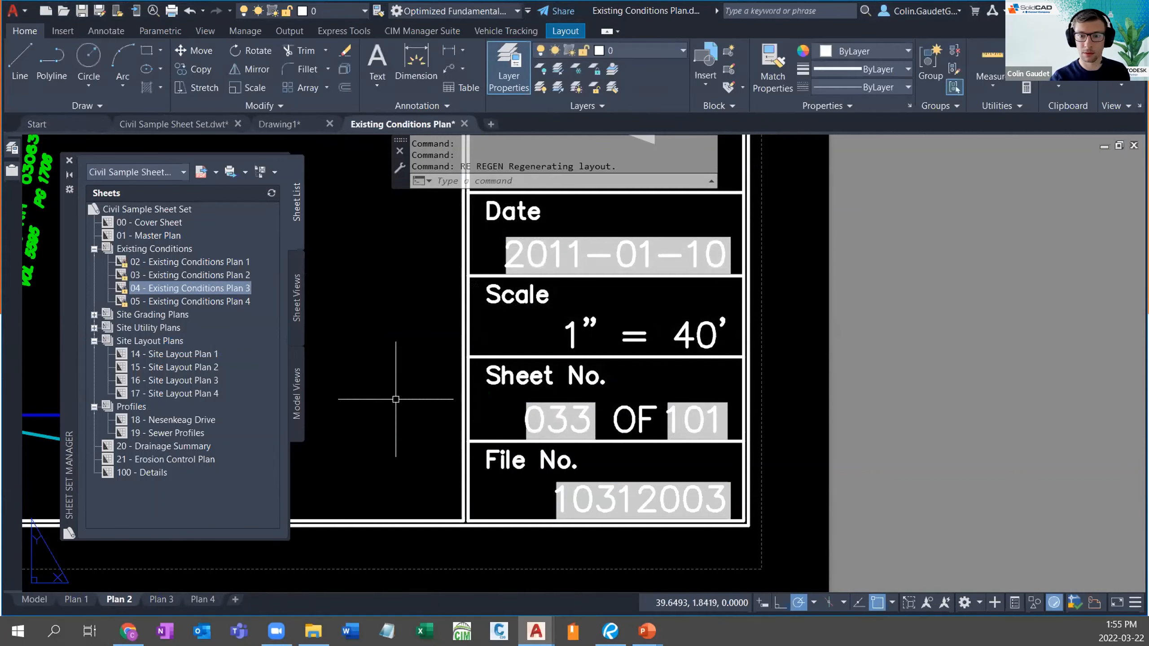
text(re)
key(Return)
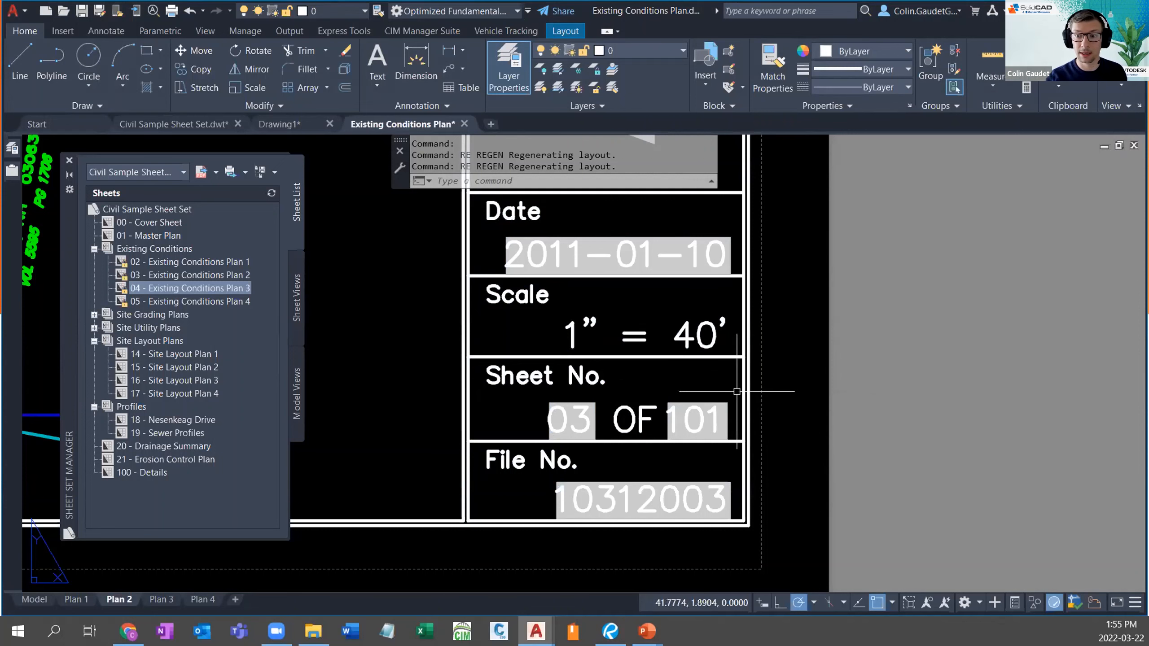
Step: Open the drawing properties of Existing Conditions Plan with DWGPROPS, review the custom properties list, and close it
scroll(775, 400, down, 1)
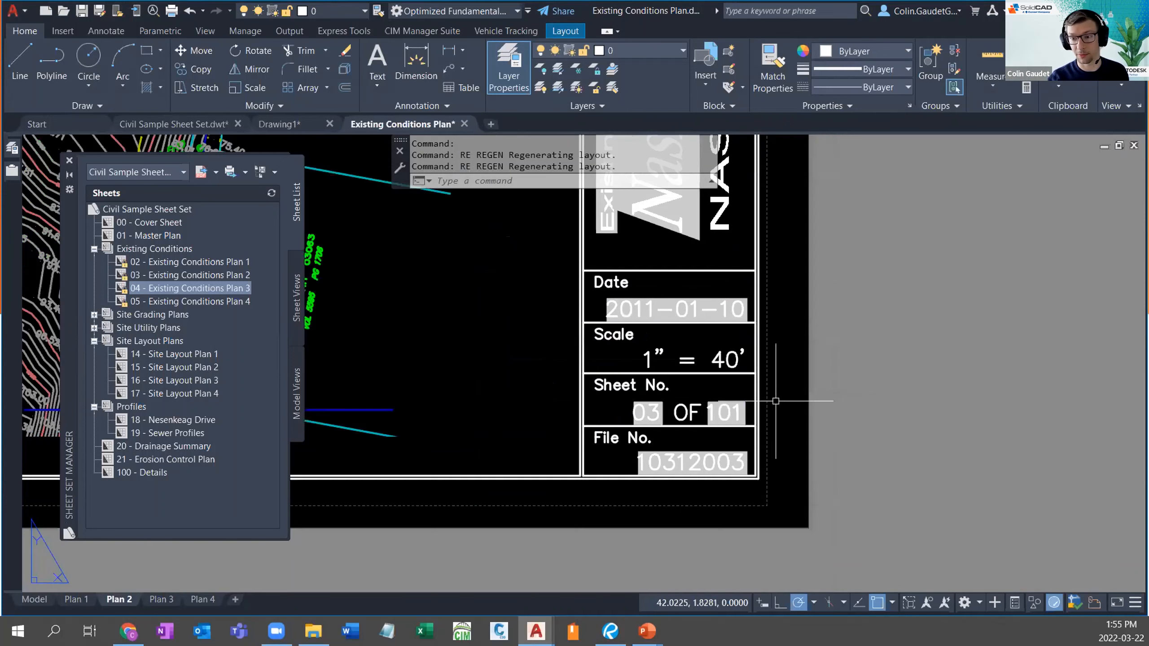
scroll(775, 401, down, 1)
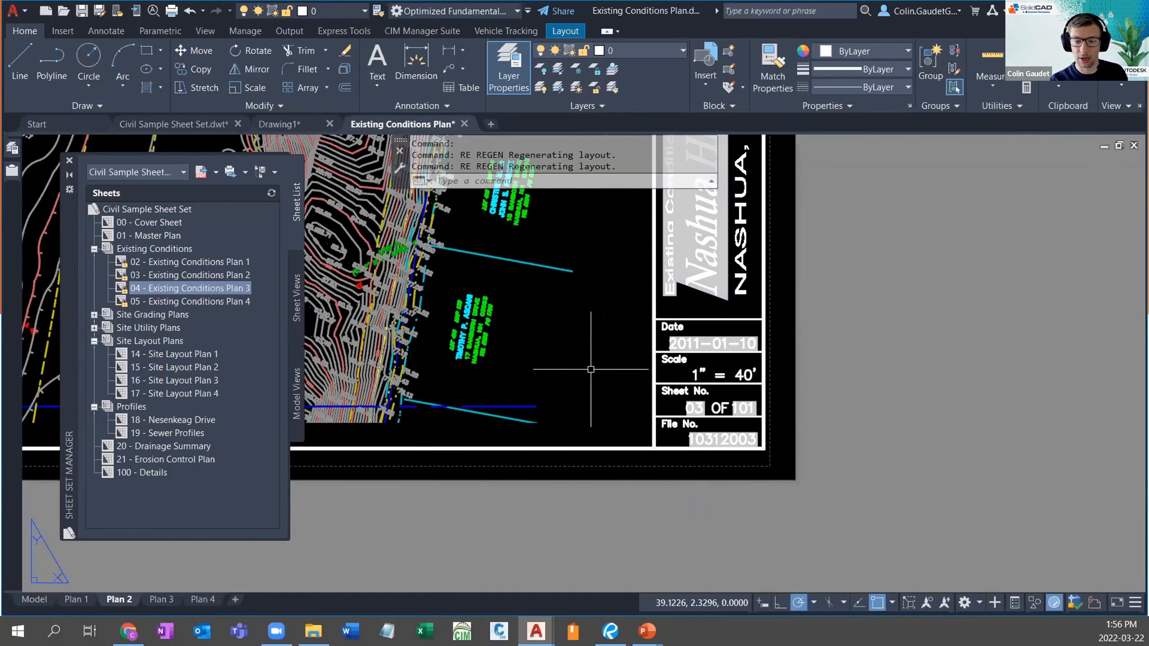
text(dwg)
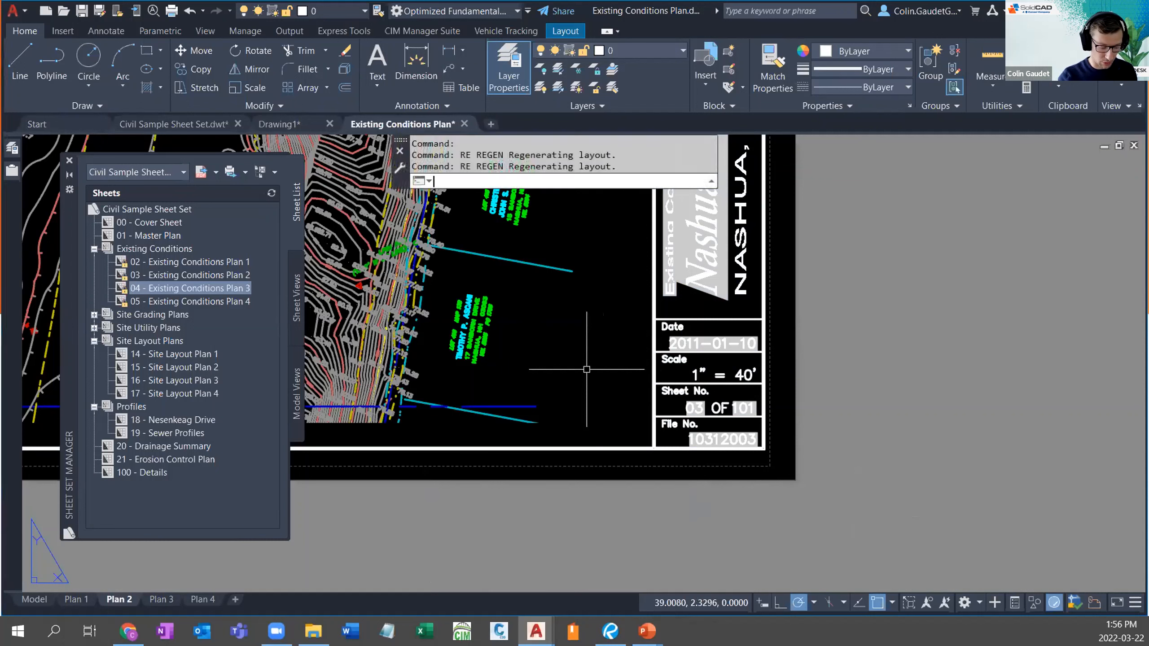
text(propn)
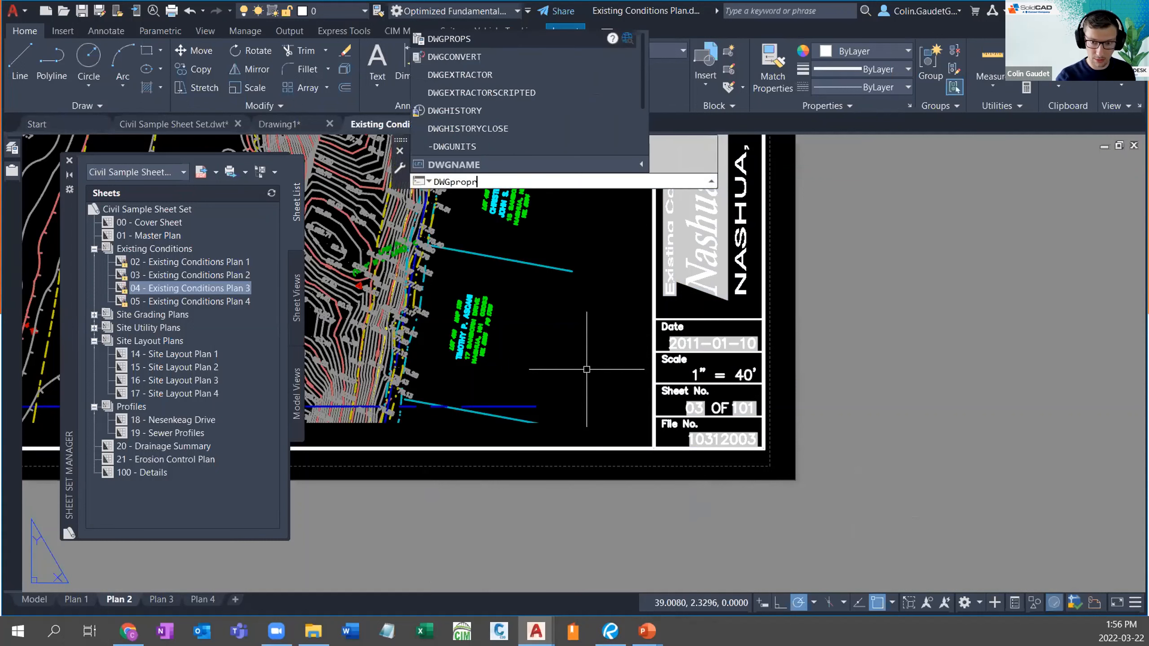
key(Escape)
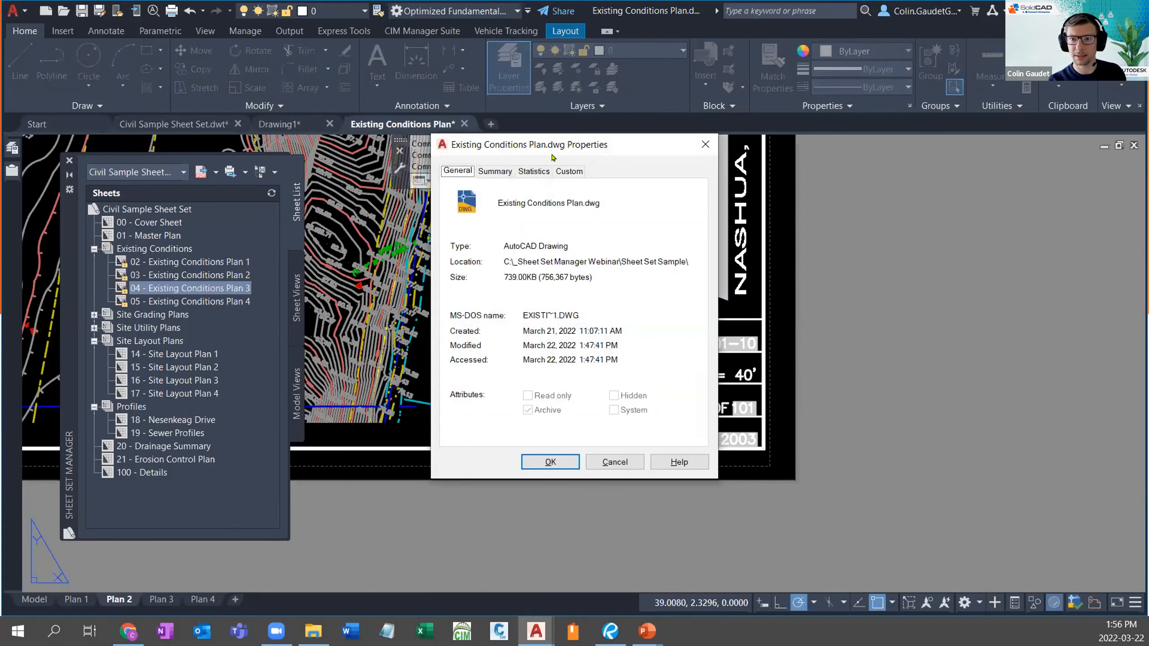
click(569, 174)
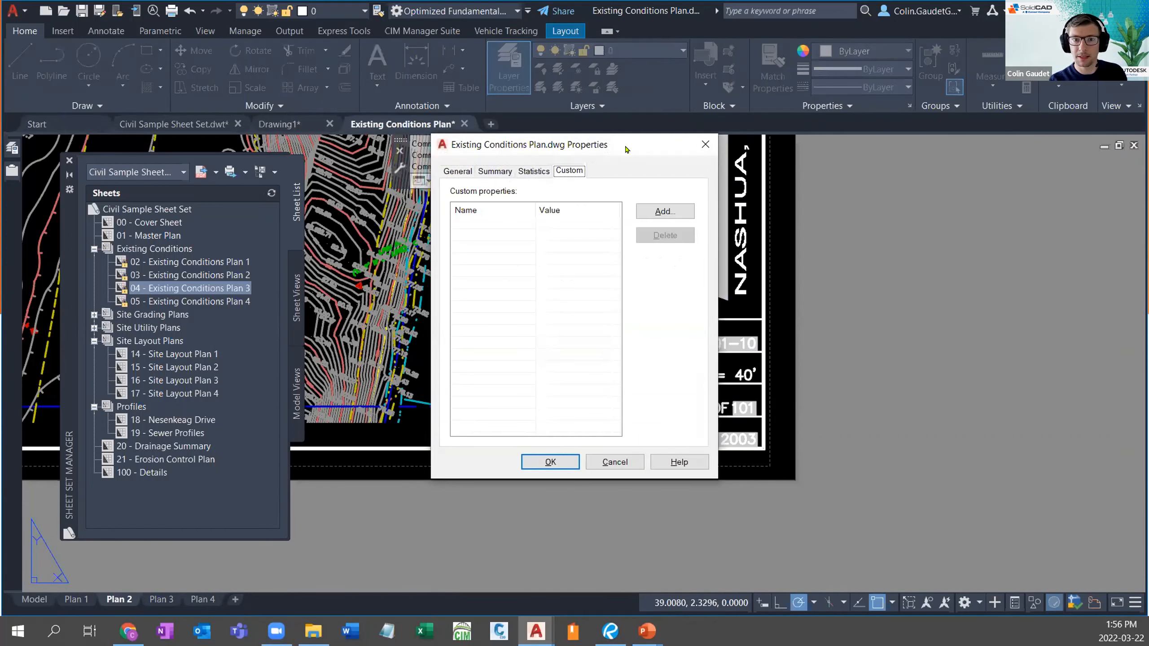
drag(626, 150, 534, 134)
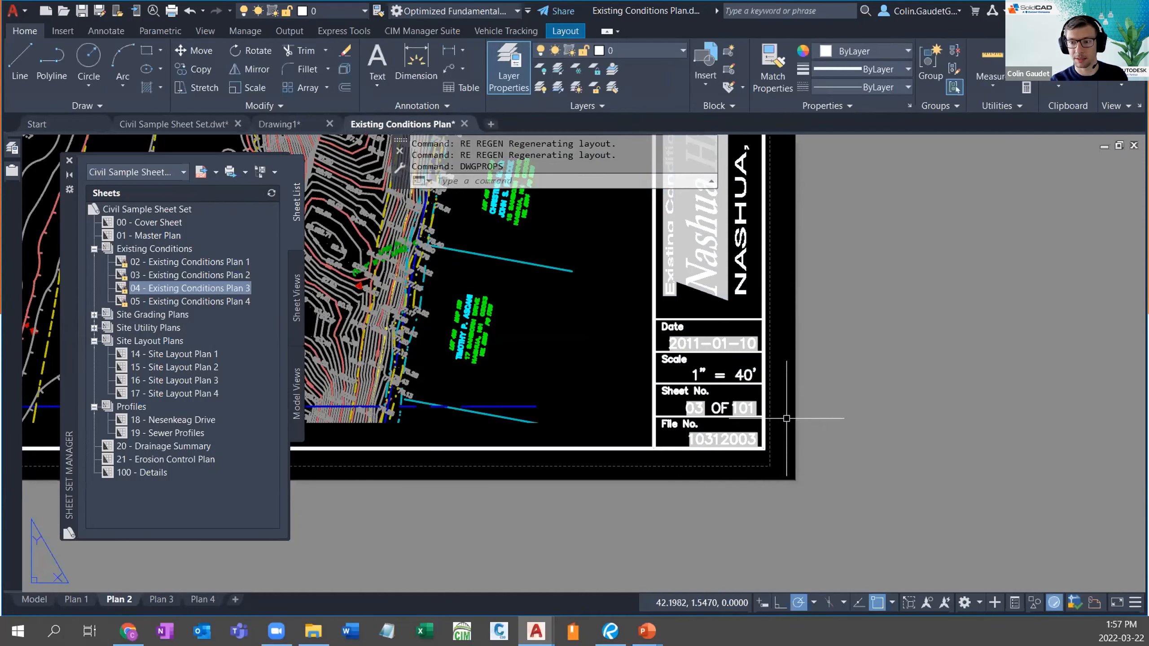
Step: Set the Total Number of Sheets custom property of Civil Sample Sheet Set to 103 and regenerate the layout
click(148, 209)
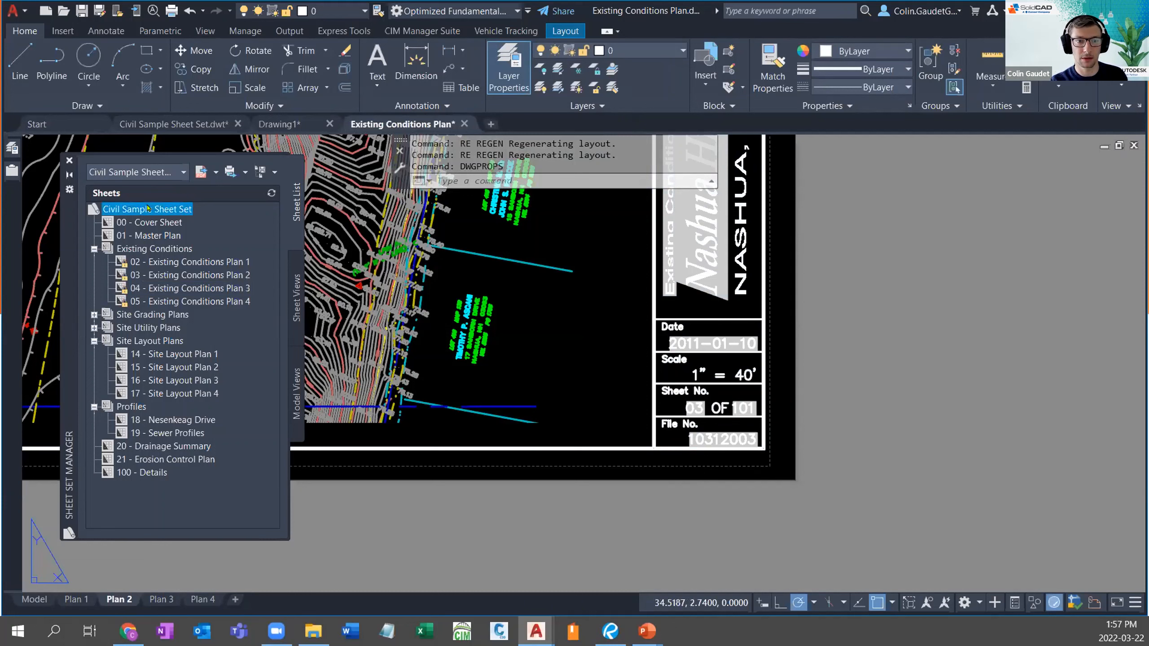
right_click(147, 208)
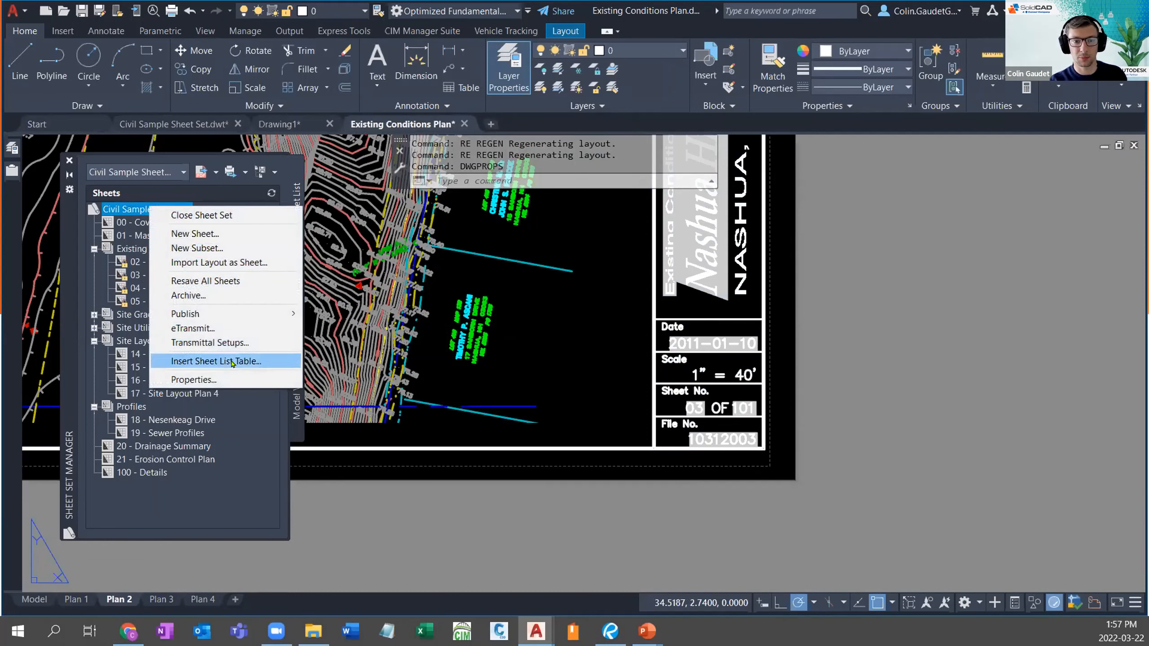
click(212, 379)
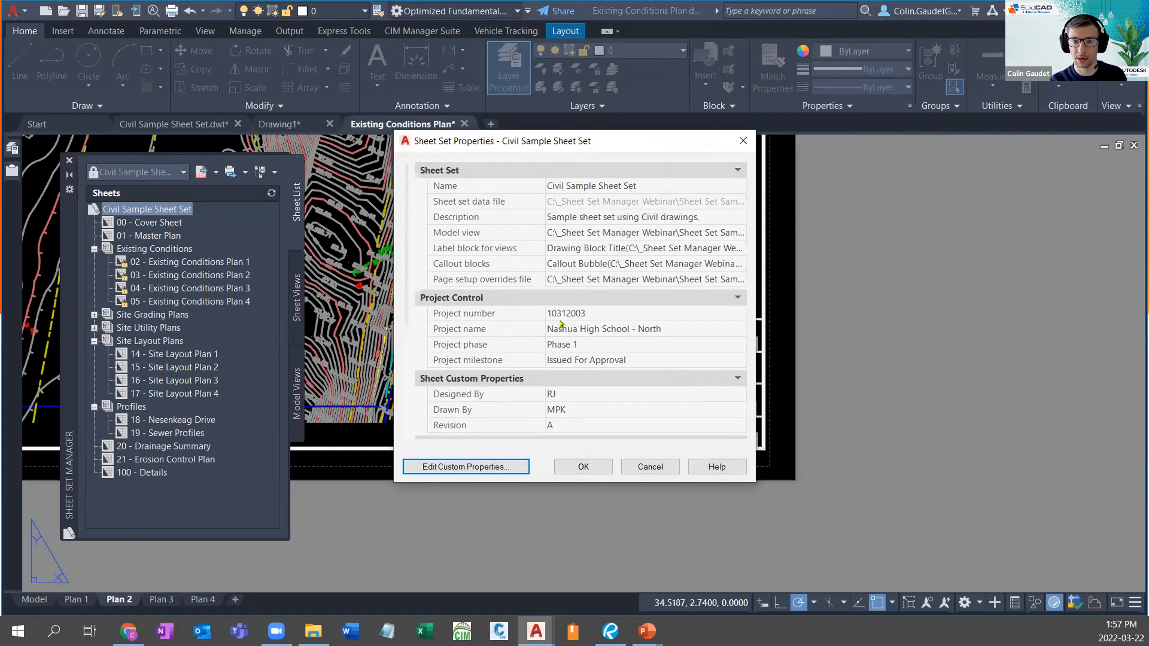
scroll(559, 322, down, 3)
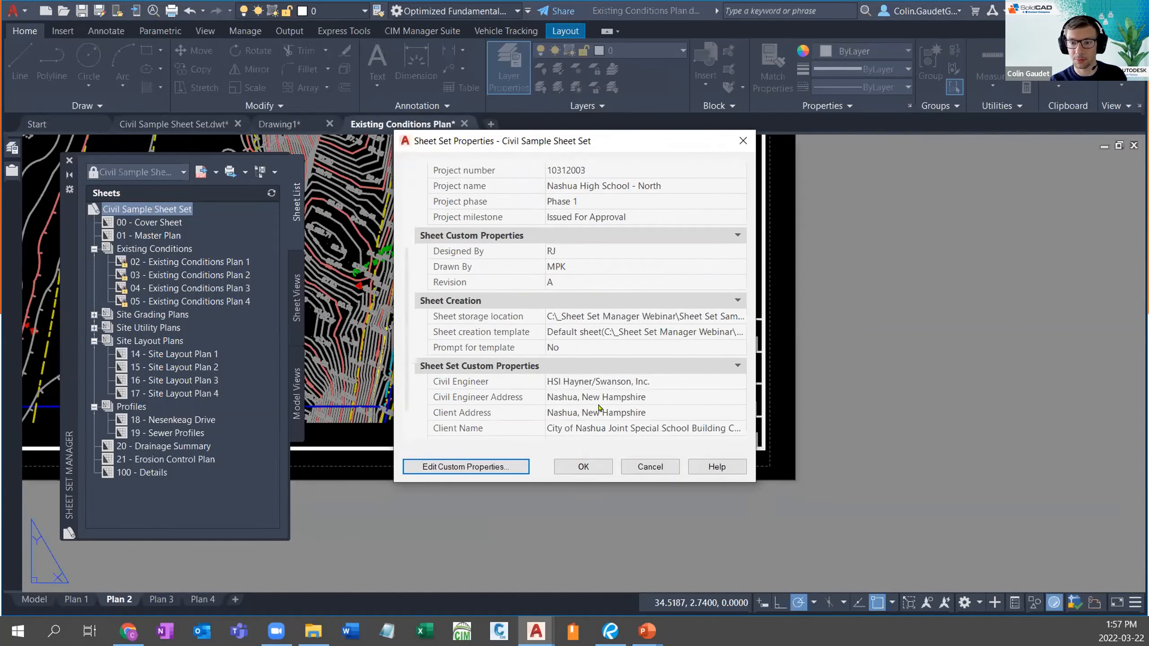
scroll(598, 407, down, 1)
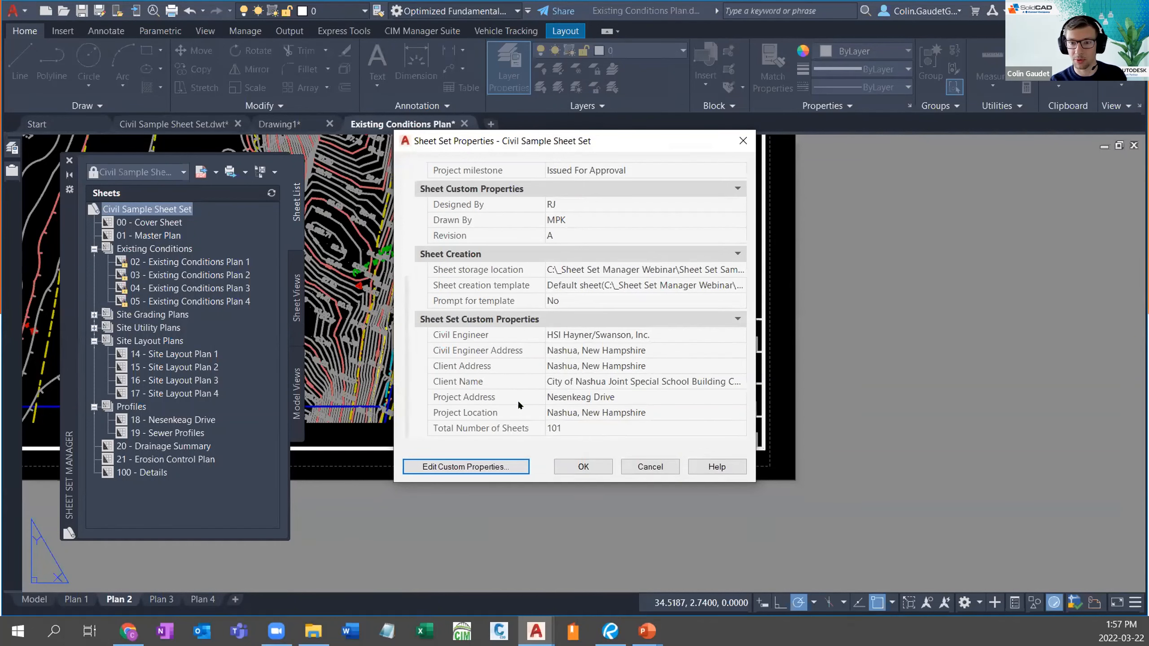
click(518, 429)
click(563, 428)
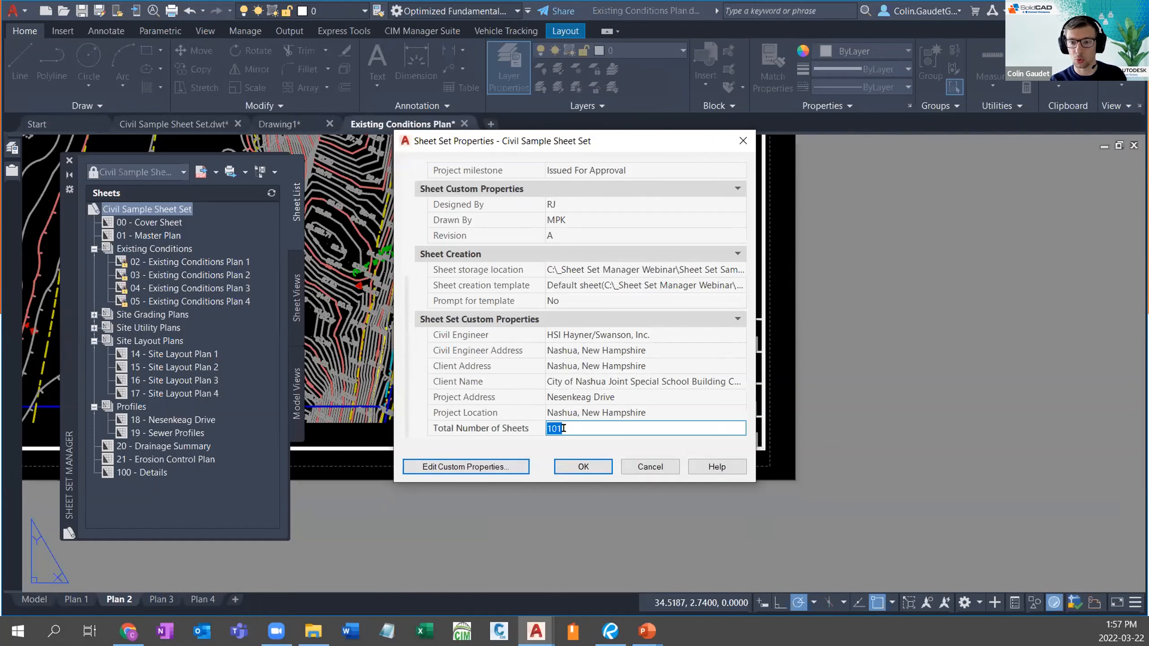
click(563, 428)
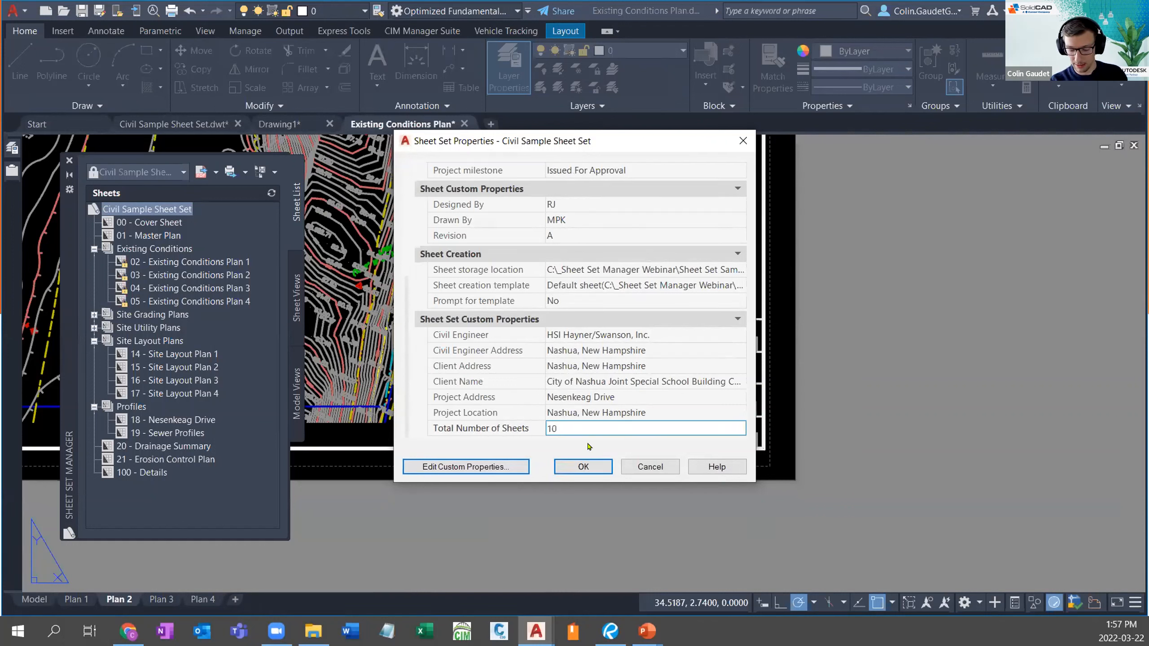
text(3)
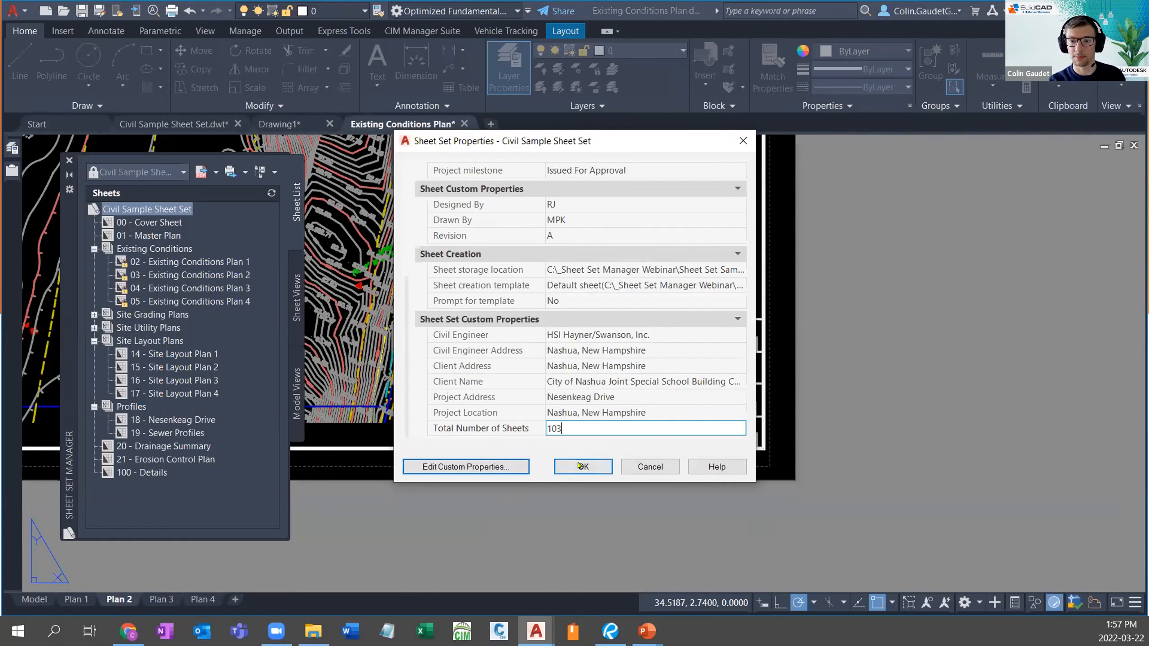
click(582, 467)
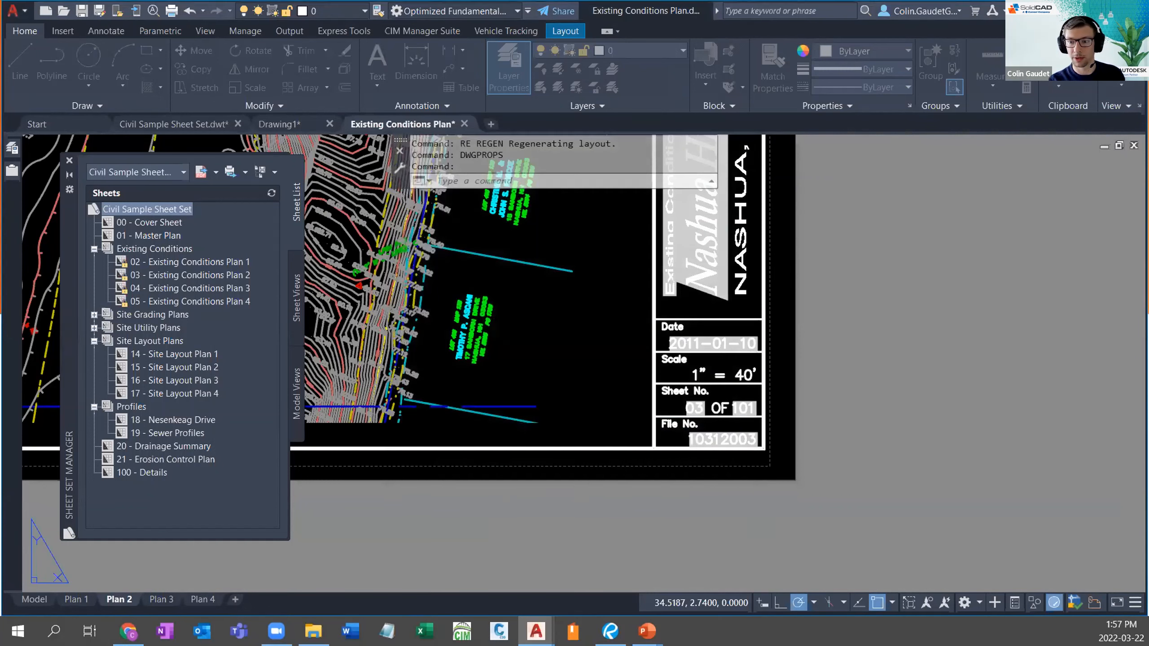
text(re)
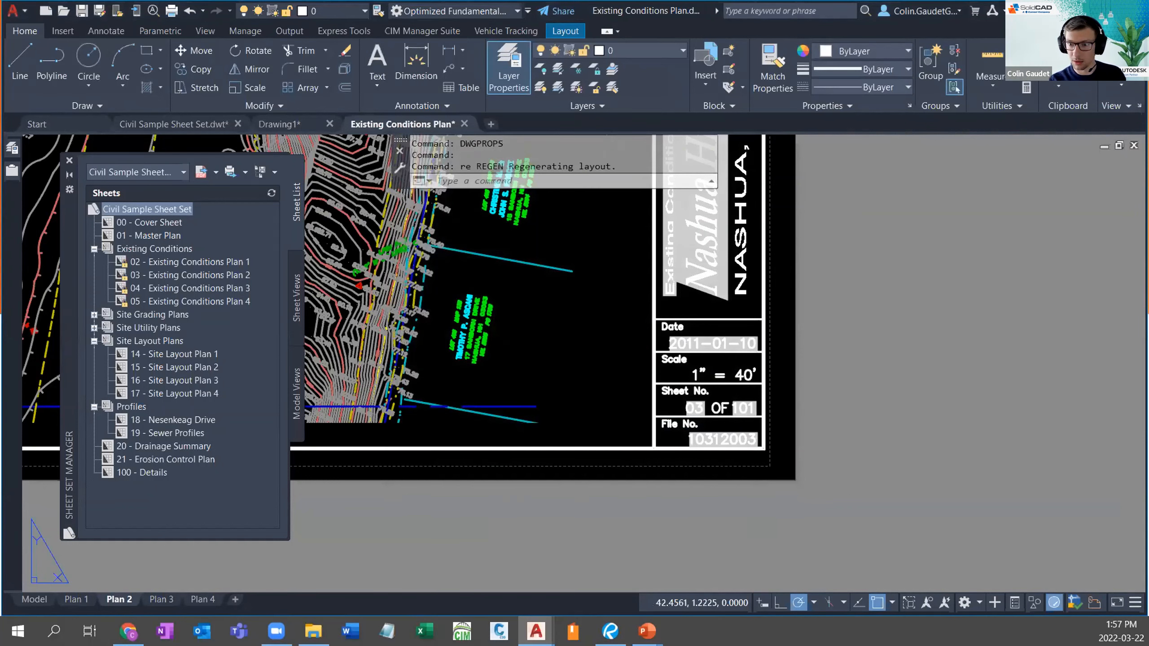
key(Return)
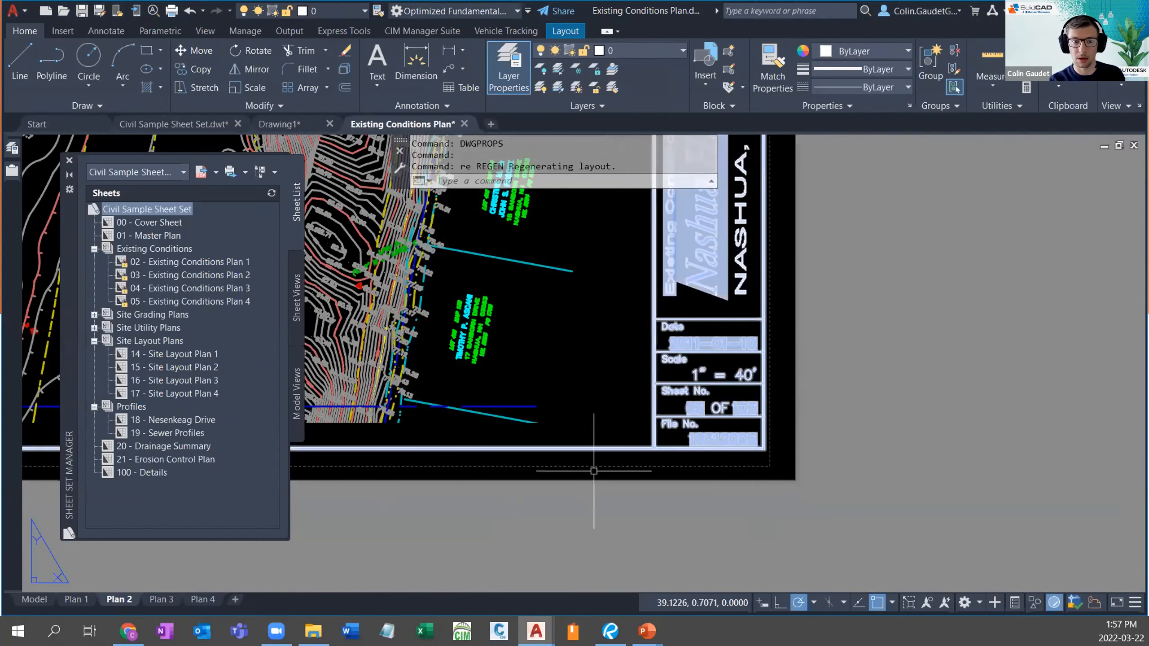
Step: Open sheet 17 - Site Layout Plan 4 and examine the sheet number and total sheets fields in its title block
click(170, 394)
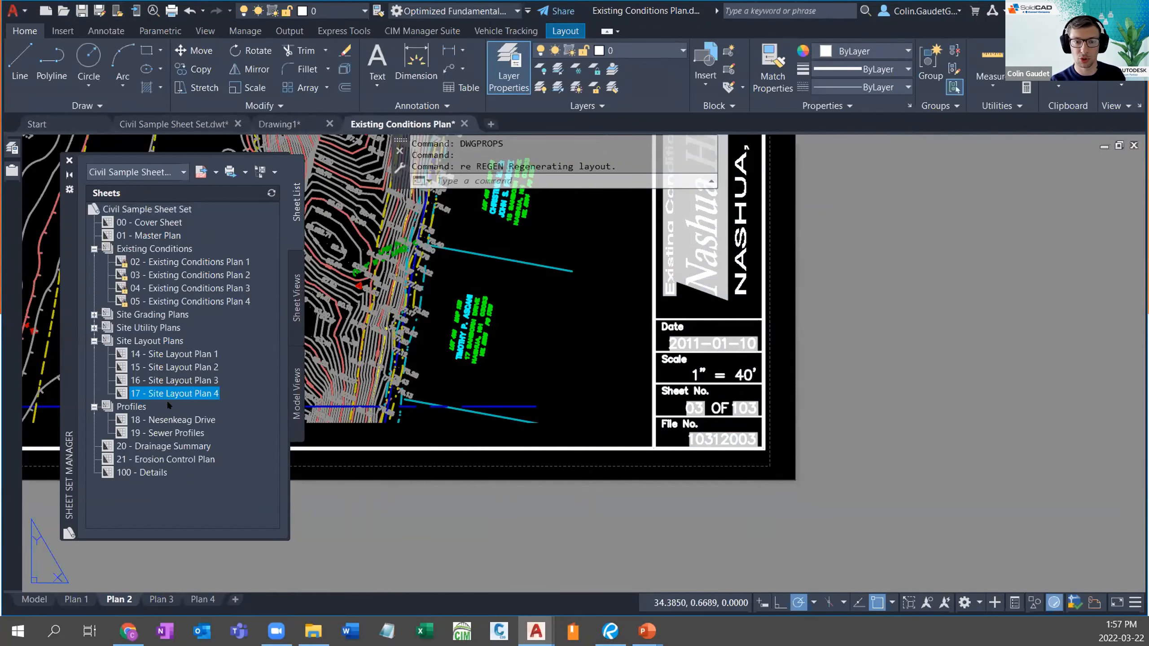
double_click(170, 394)
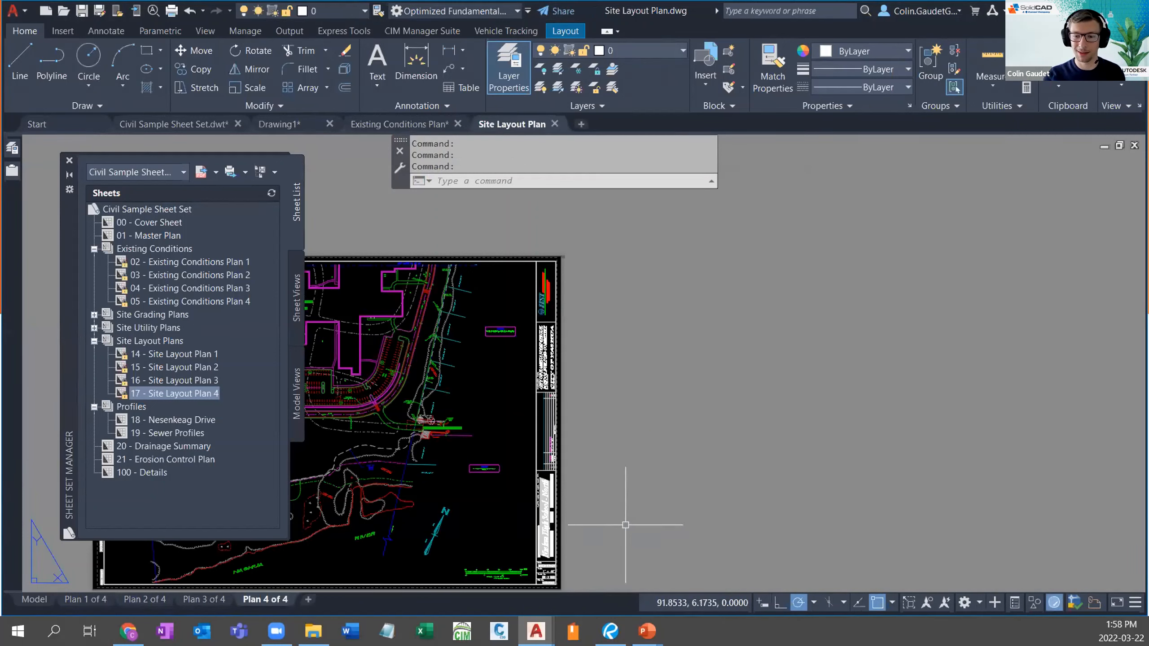
middle_drag(625, 520, 624, 364)
scroll(559, 421, up, 10)
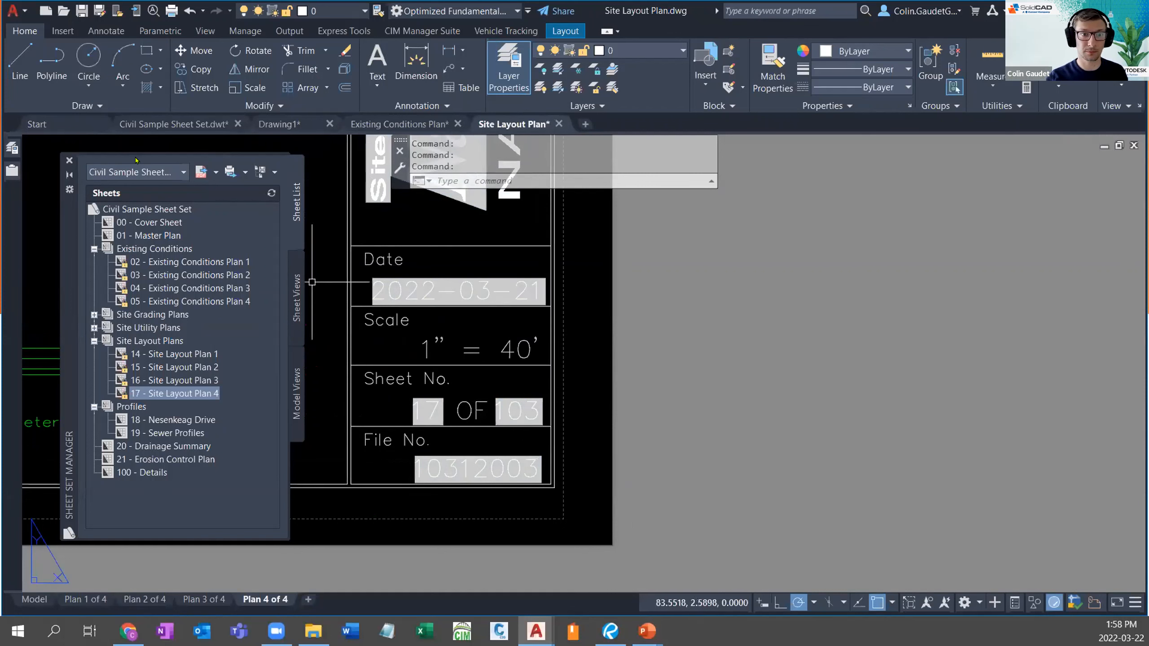
Step: Open the custom properties of Civil Sample Sheet Set and review which ones are owned by the sheet and which by the sheet set
right_click(155, 210)
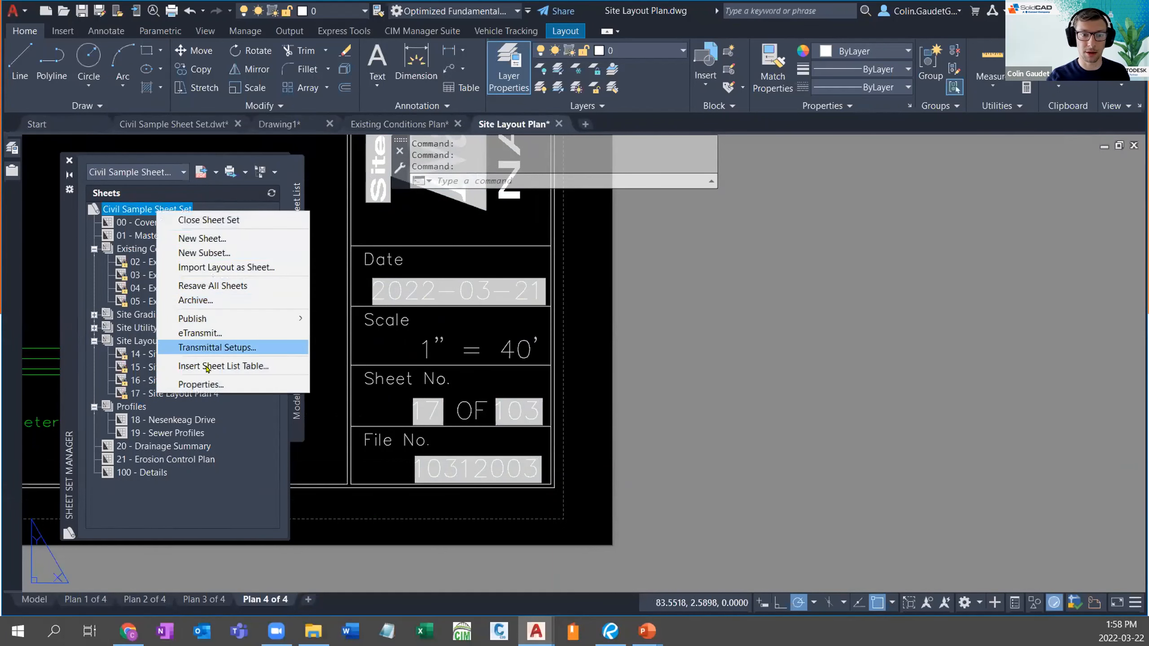
click(207, 383)
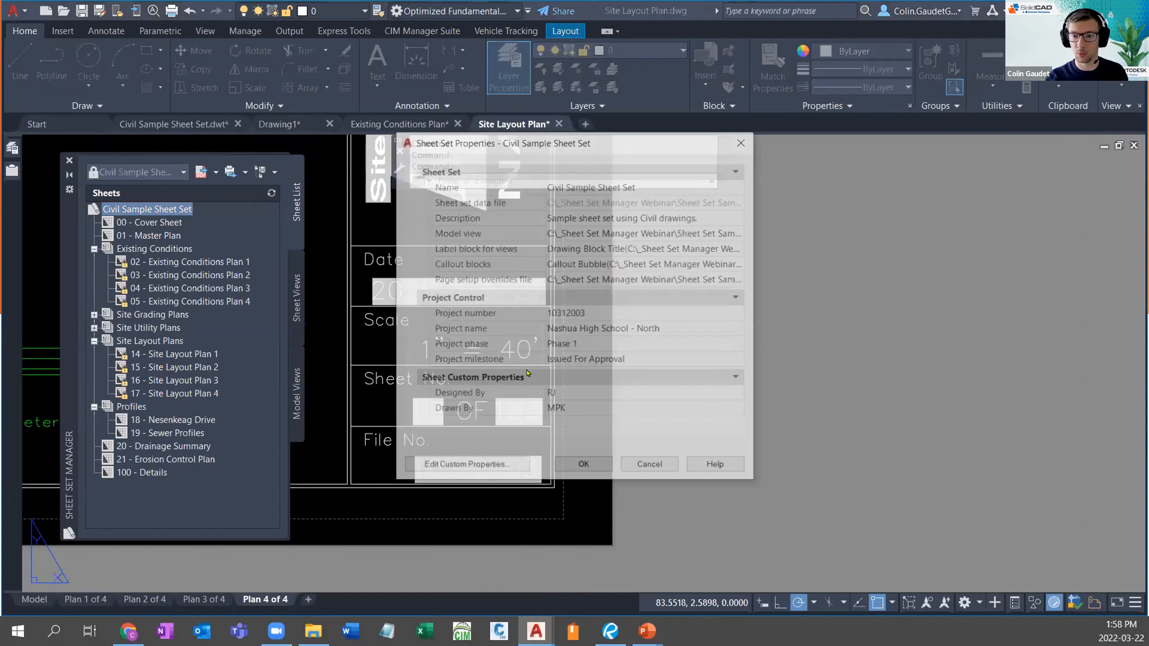
click(480, 468)
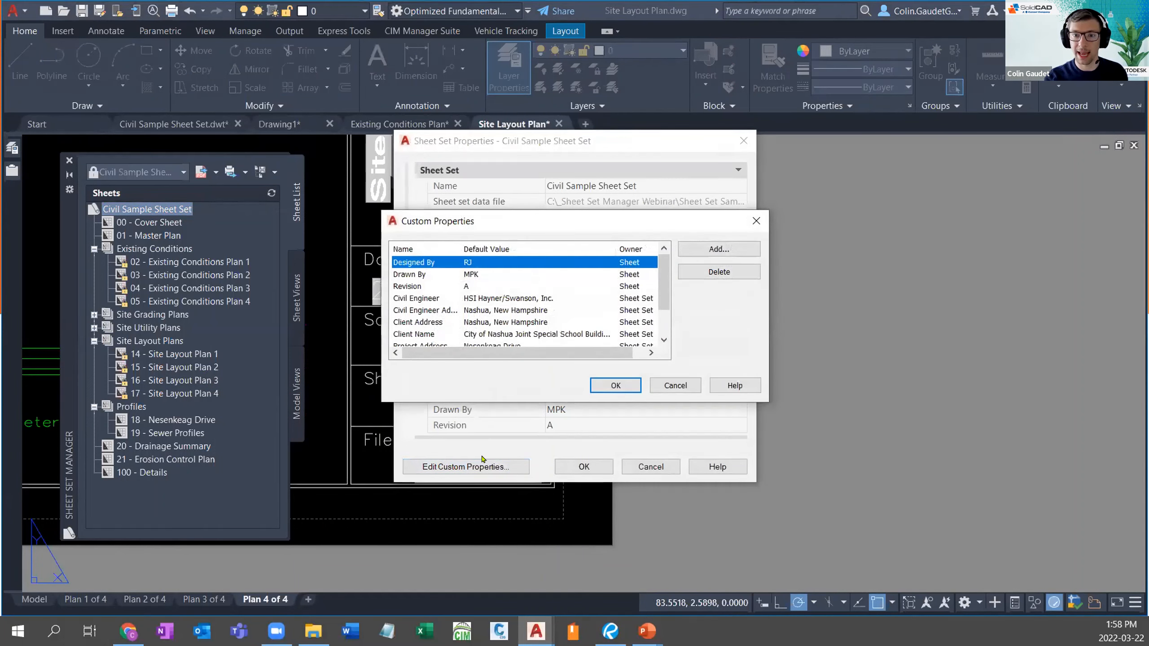
drag(529, 217, 903, 262)
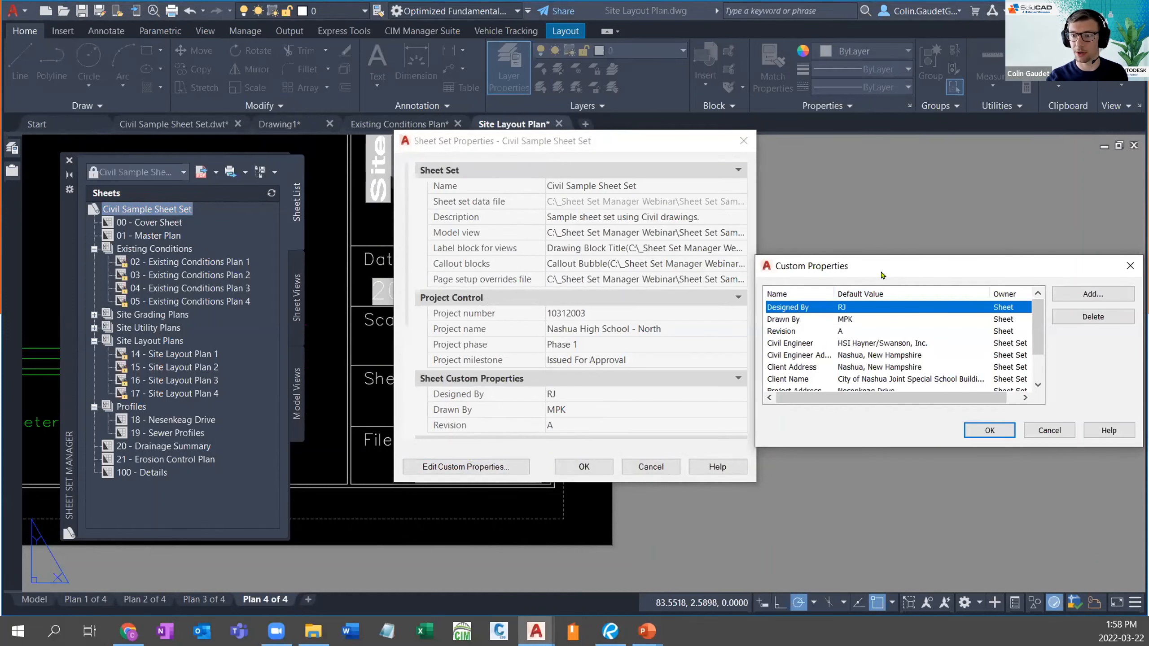
drag(880, 274, 461, 239)
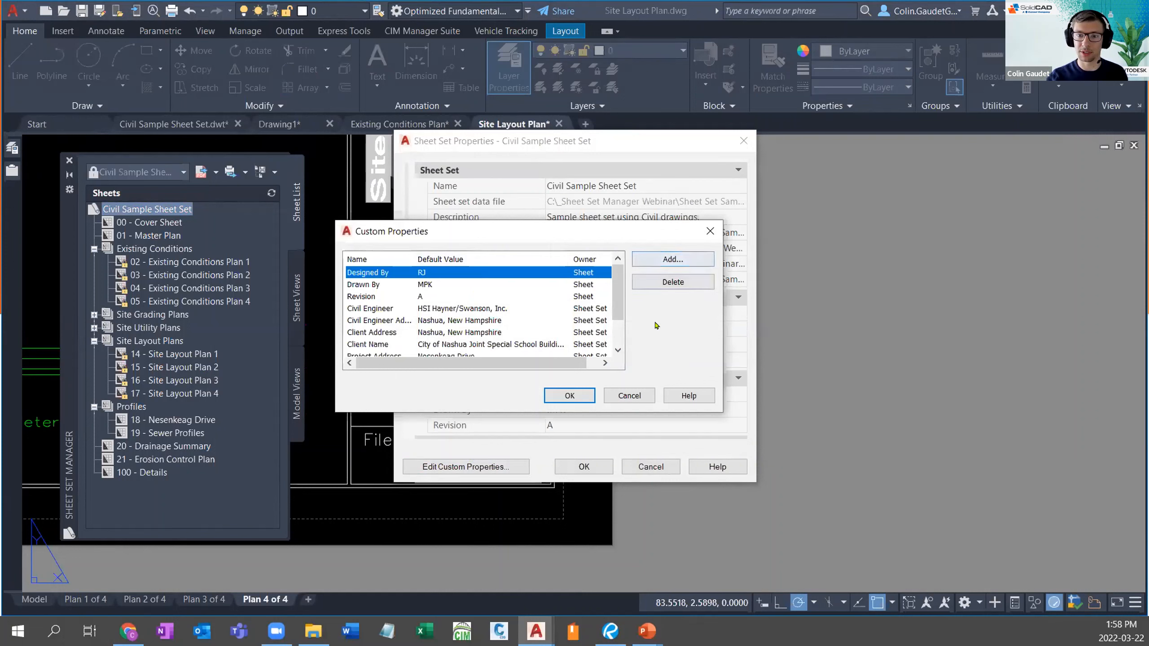
drag(617, 312, 617, 337)
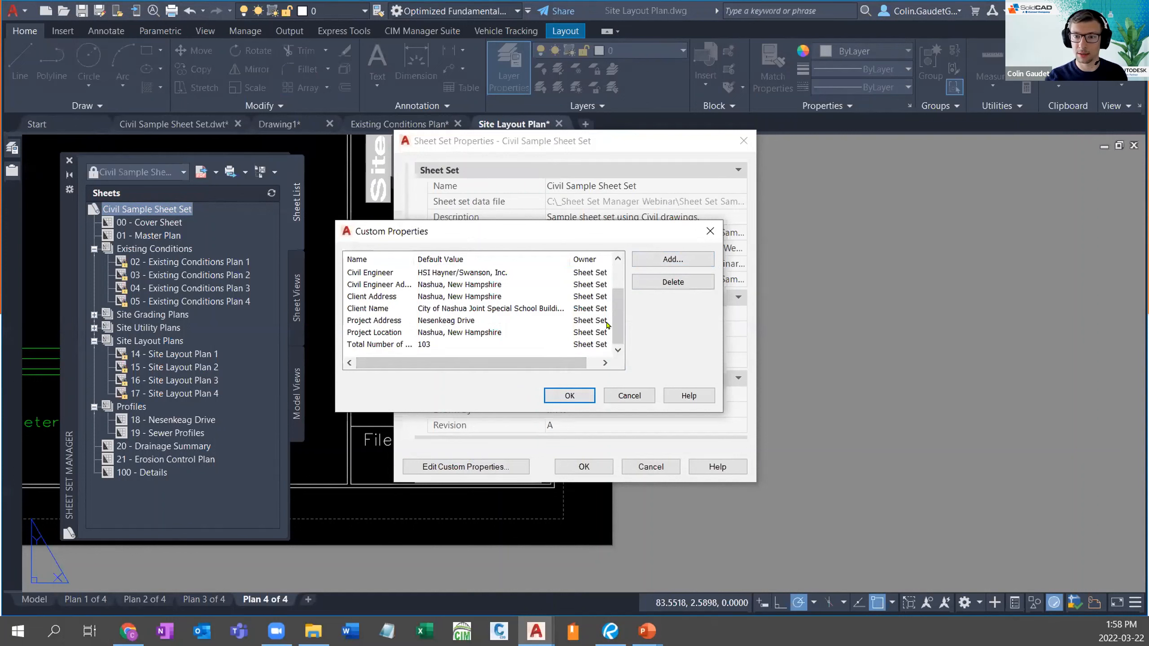
drag(617, 330, 617, 306)
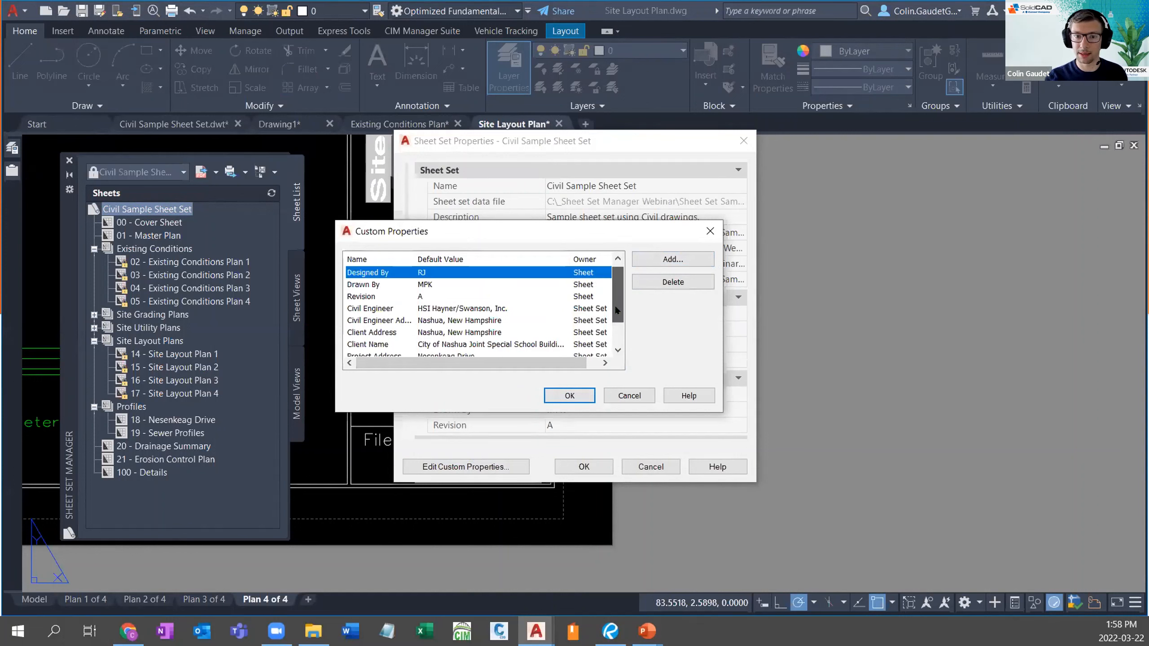
click(366, 297)
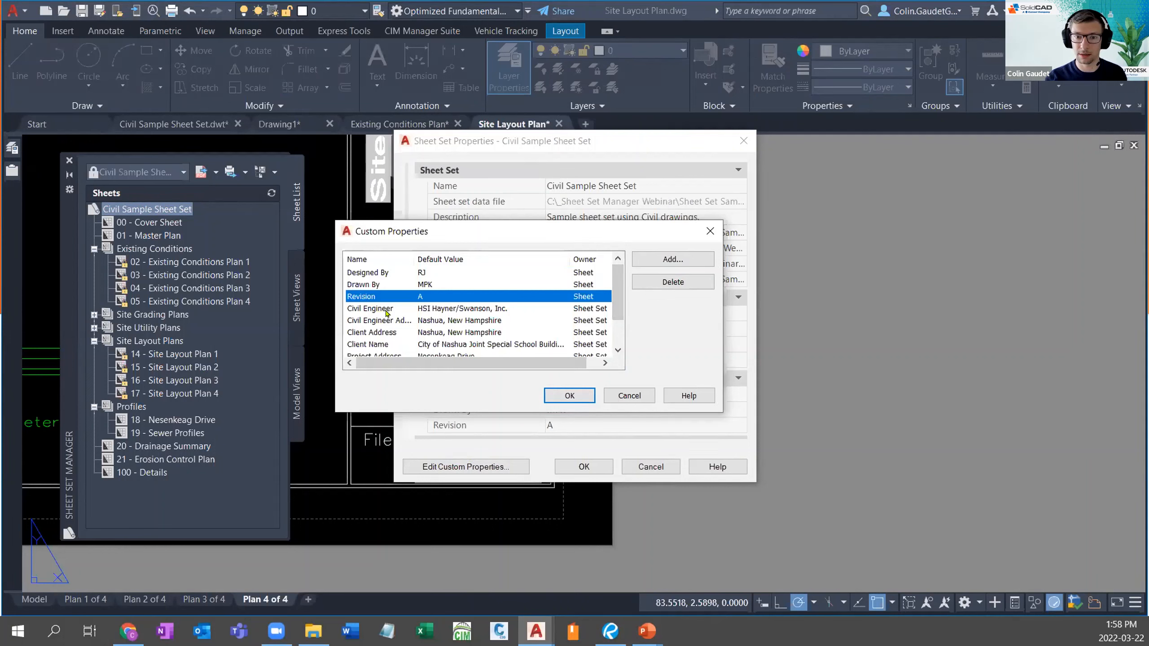
scroll(387, 313, down, 1)
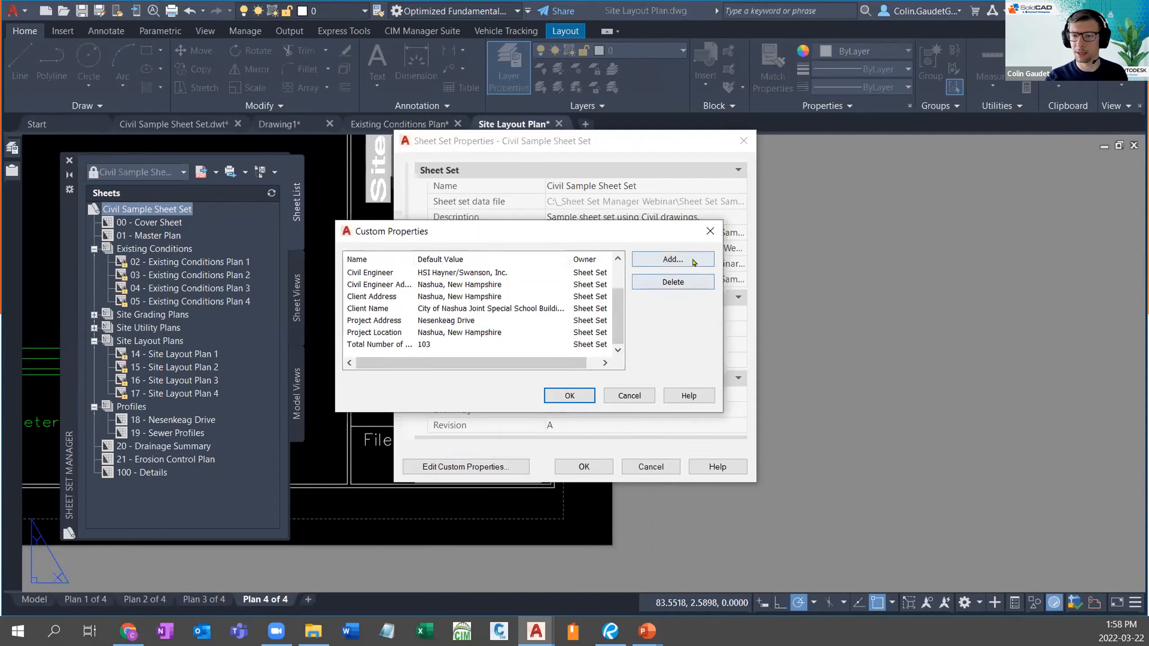
Step: Add a custom property named Revision Date with default value ### and Sheet Set as its owner
click(674, 259)
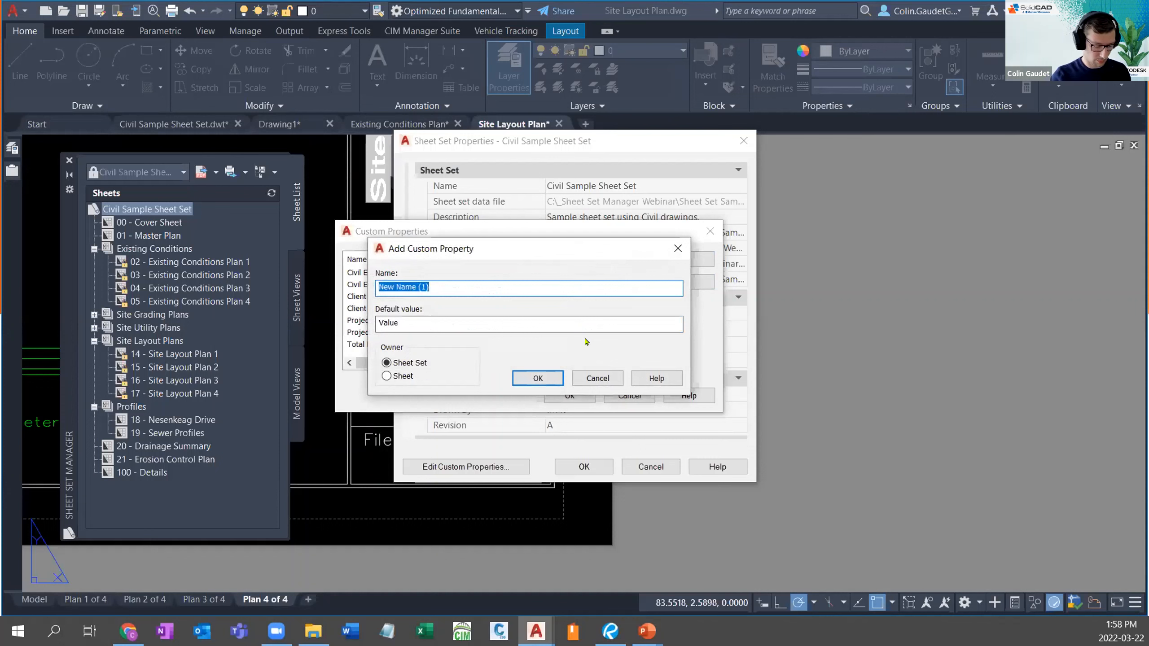
text(Revi)
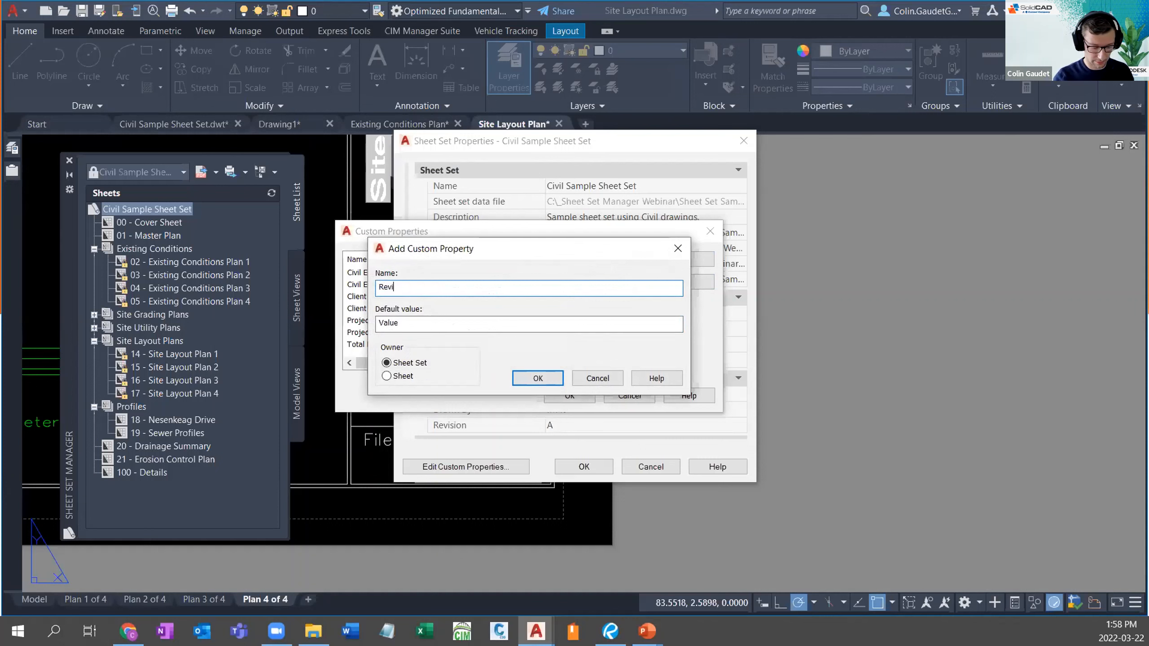
text(sion Date)
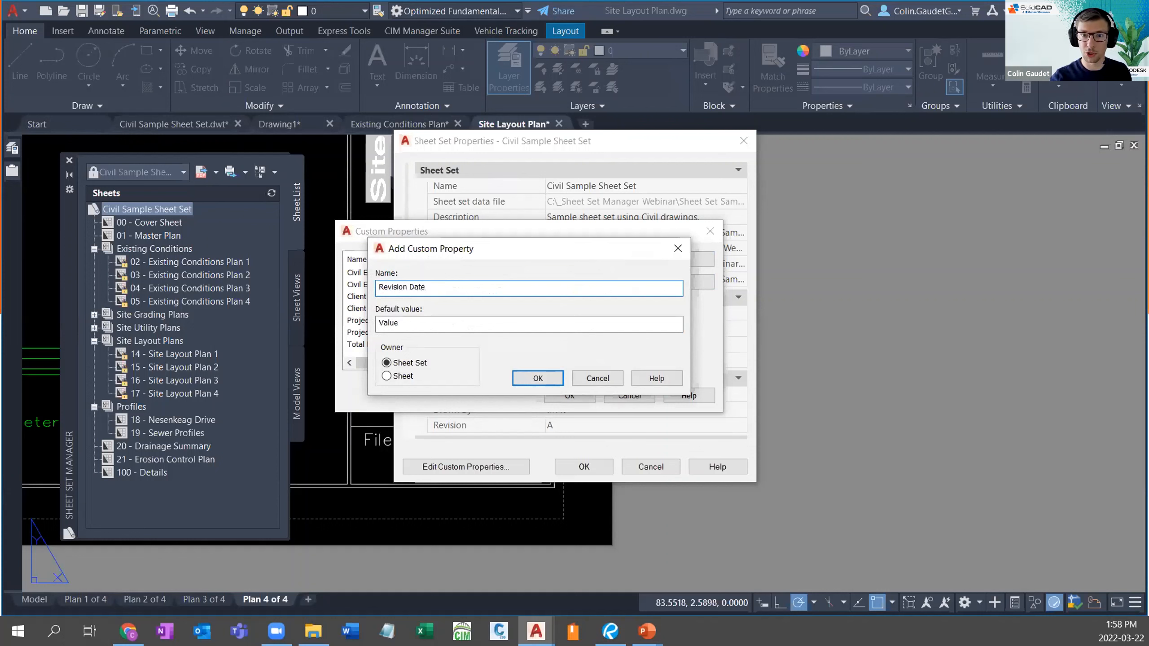
key(Tab)
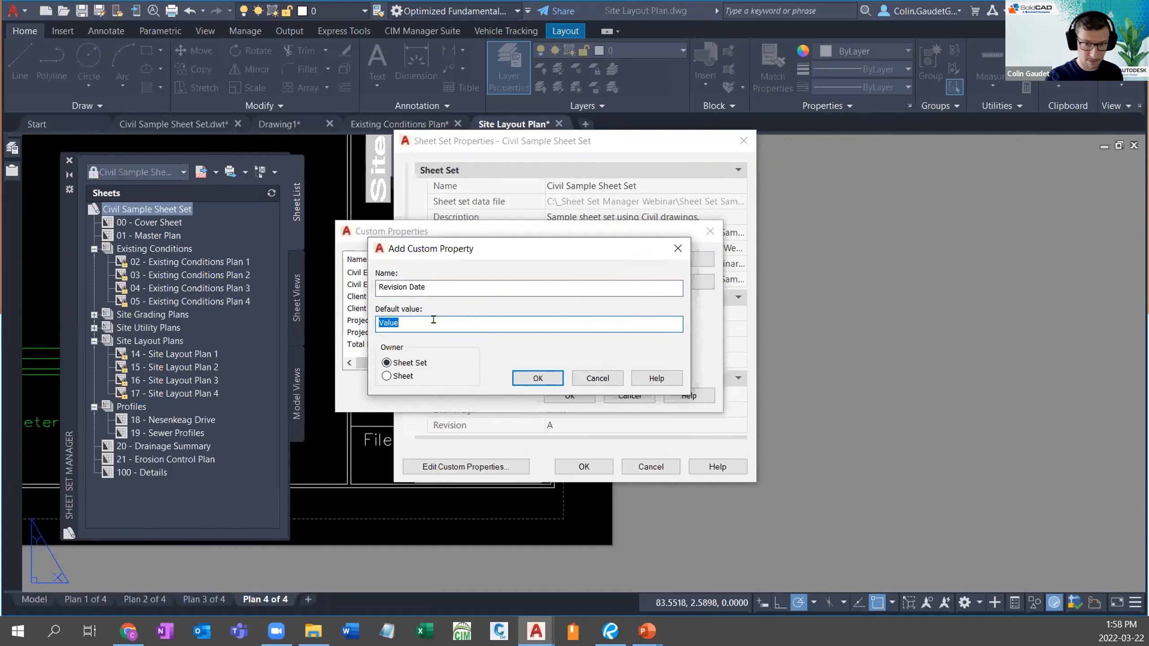
text(###)
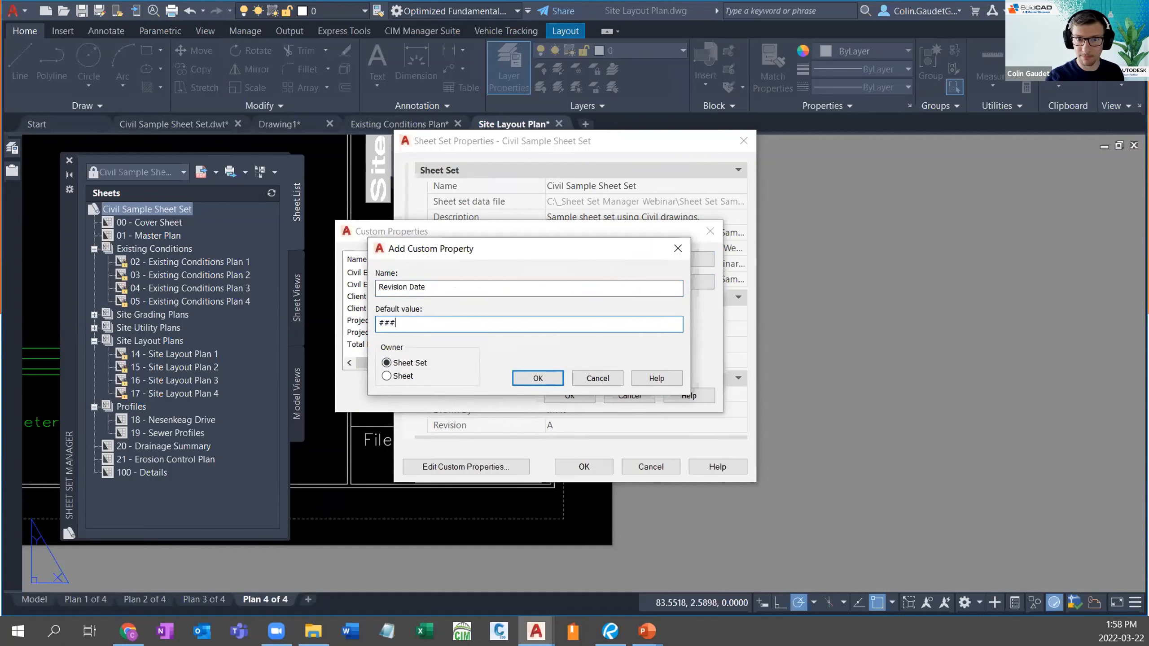
right_click(426, 324)
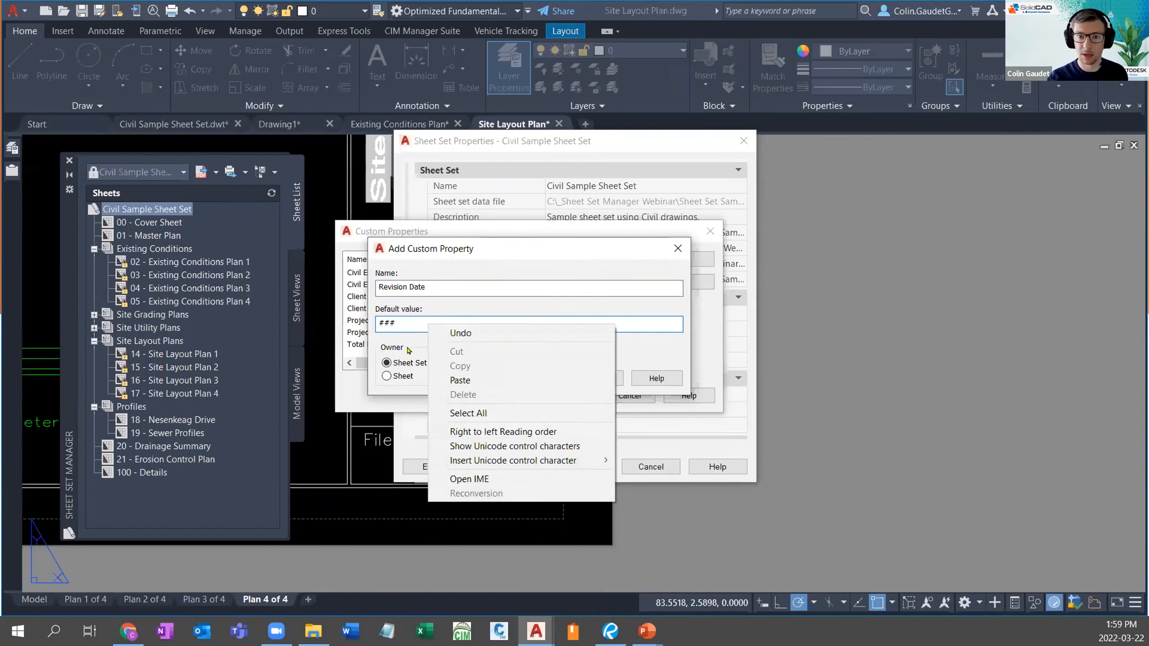
click(395, 320)
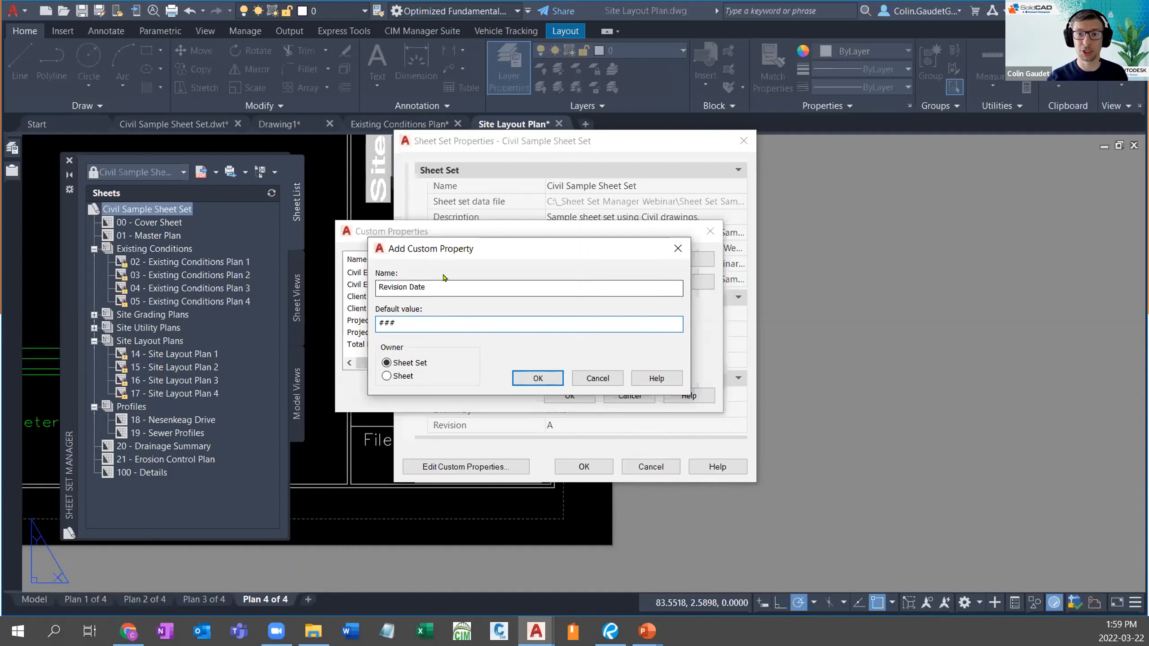
click(540, 378)
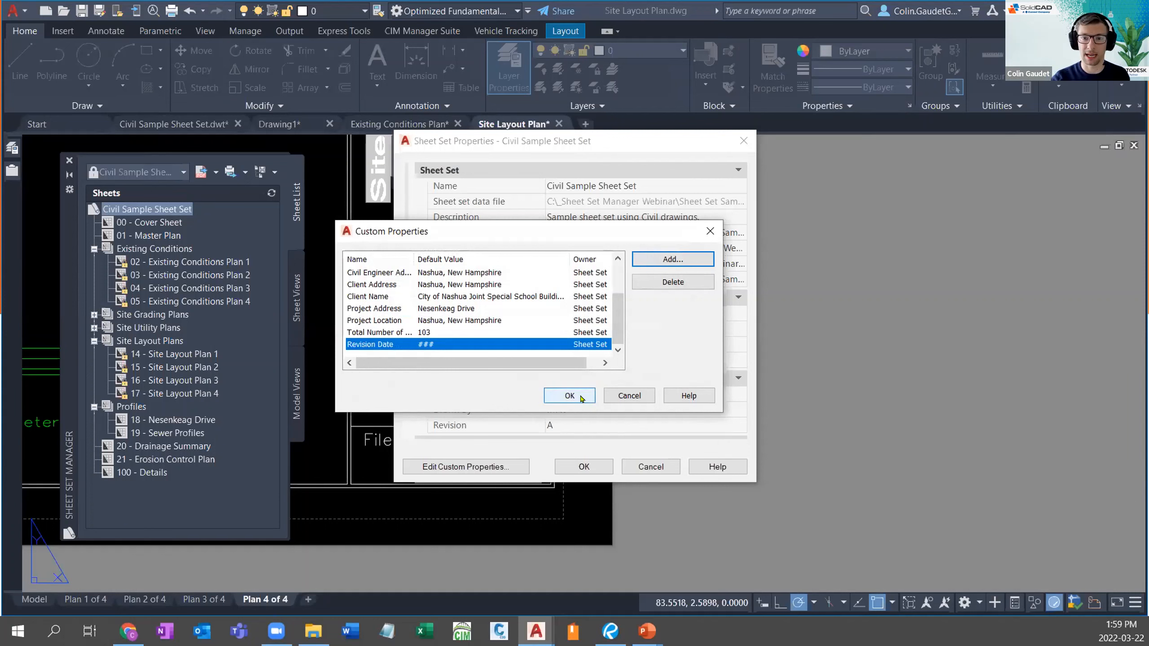
click(569, 396)
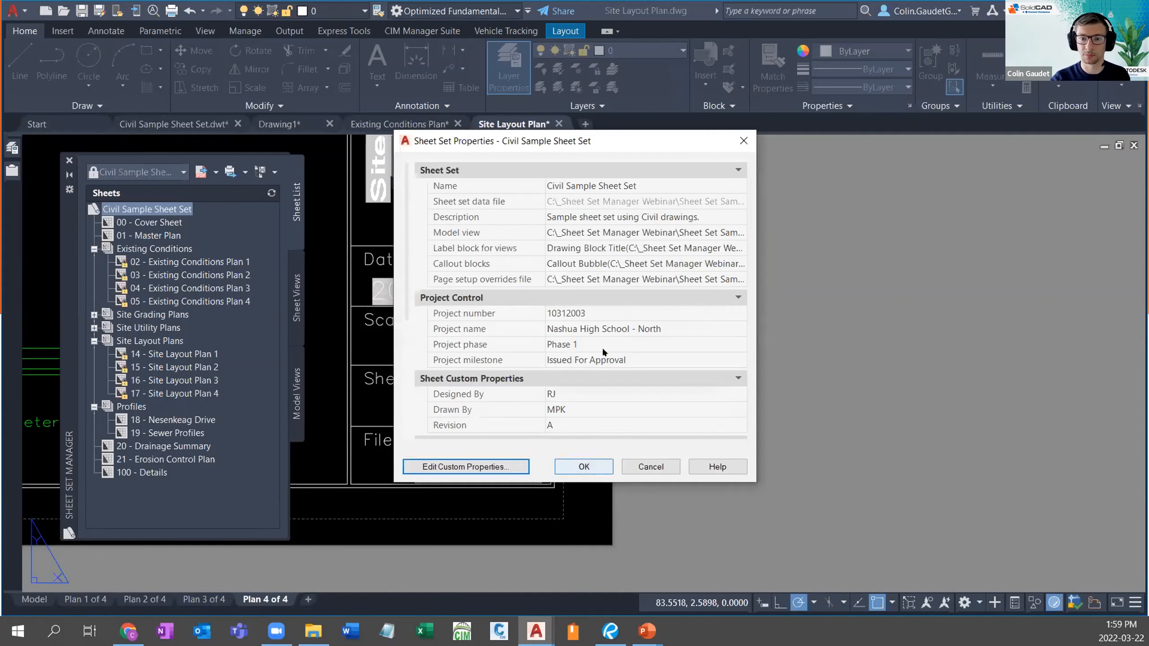
Step: Set the Revision Date custom property of Civil Sample Sheet Set to 2022-03-22
scroll(602, 346, down, 5)
click(578, 428)
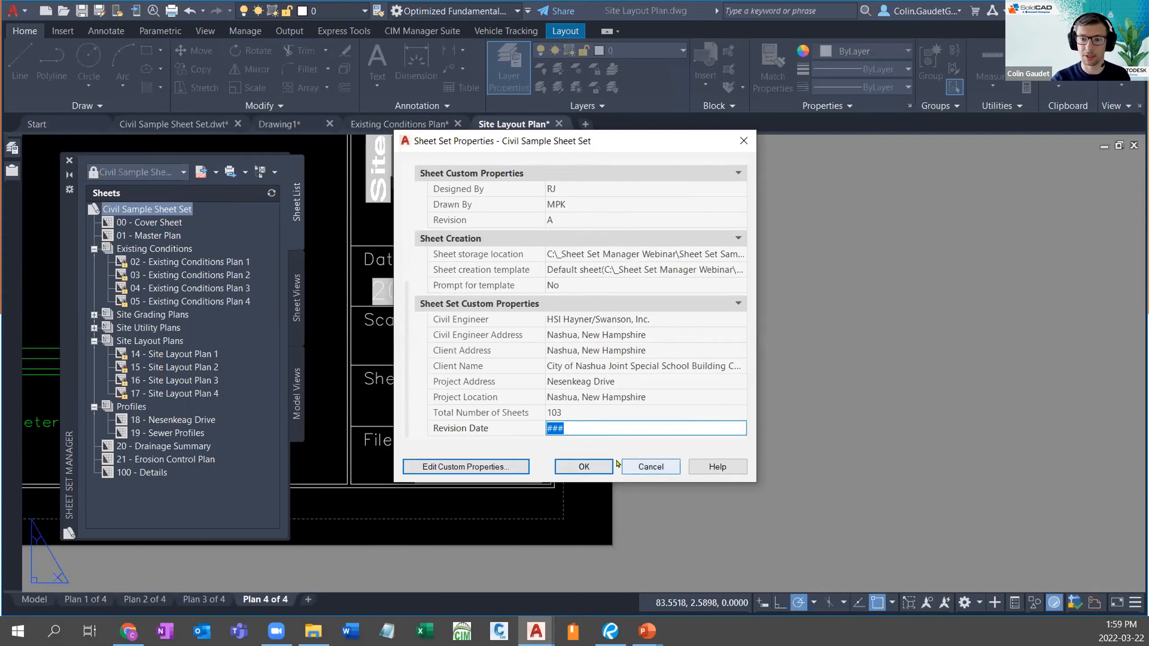
text(20)
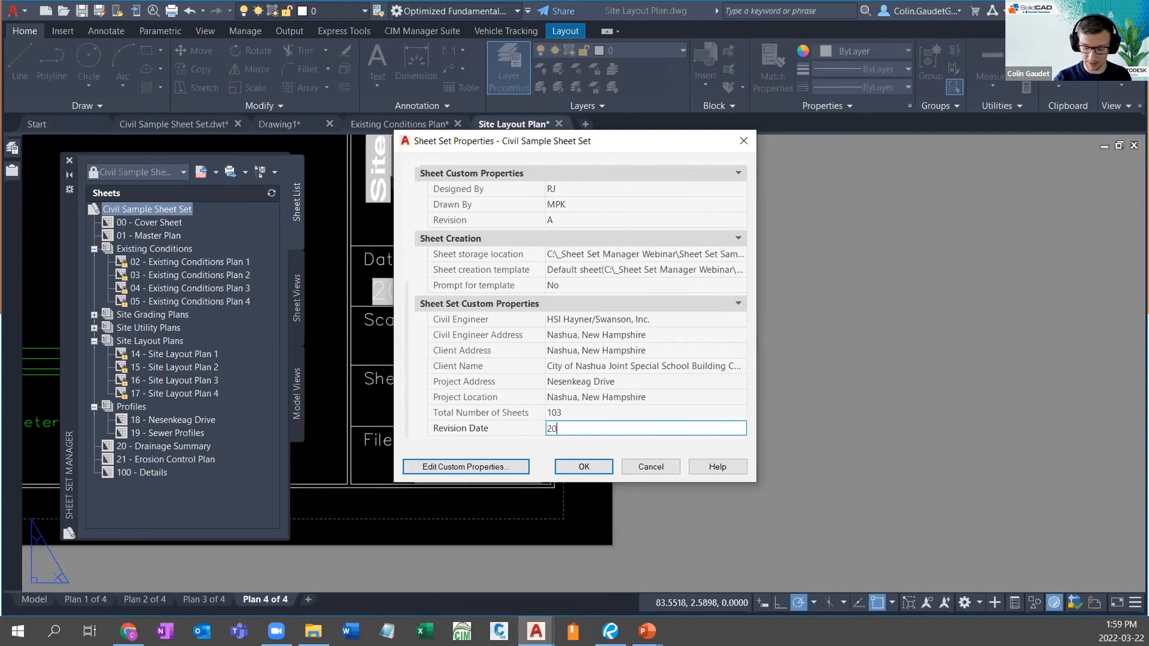
text(22-03-)
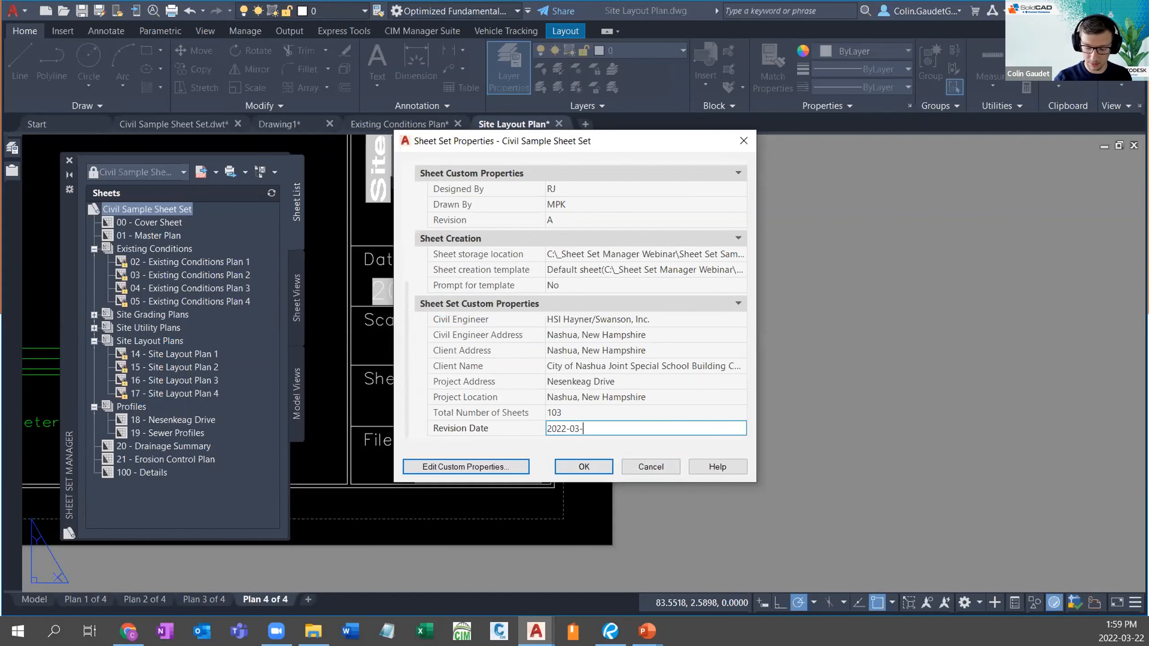
text(22)
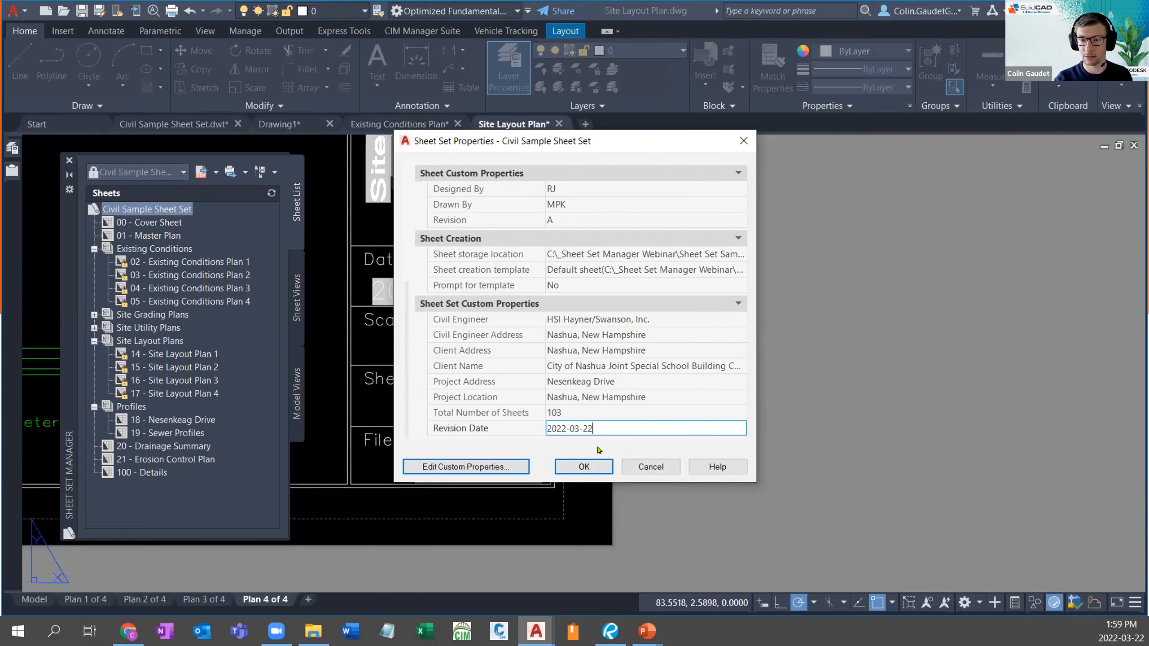
click(583, 467)
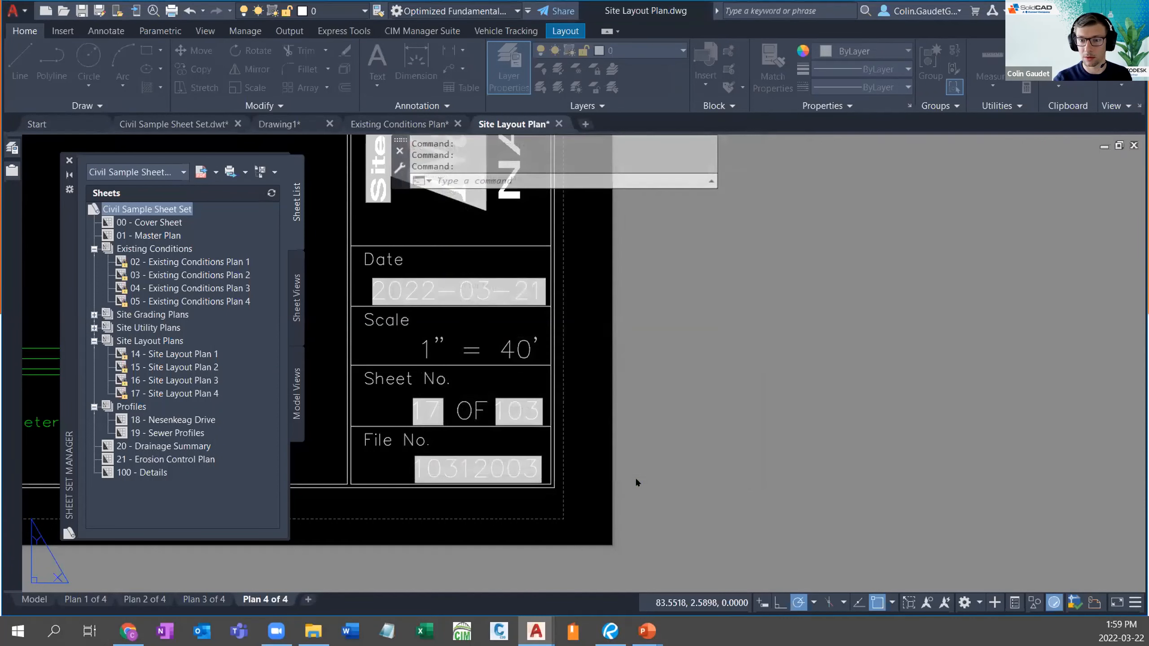
Step: Open the DATE attribute of revision 2 in the title block's revision table for editing and clear its value
scroll(616, 308, up, 2)
scroll(633, 452, down, 3)
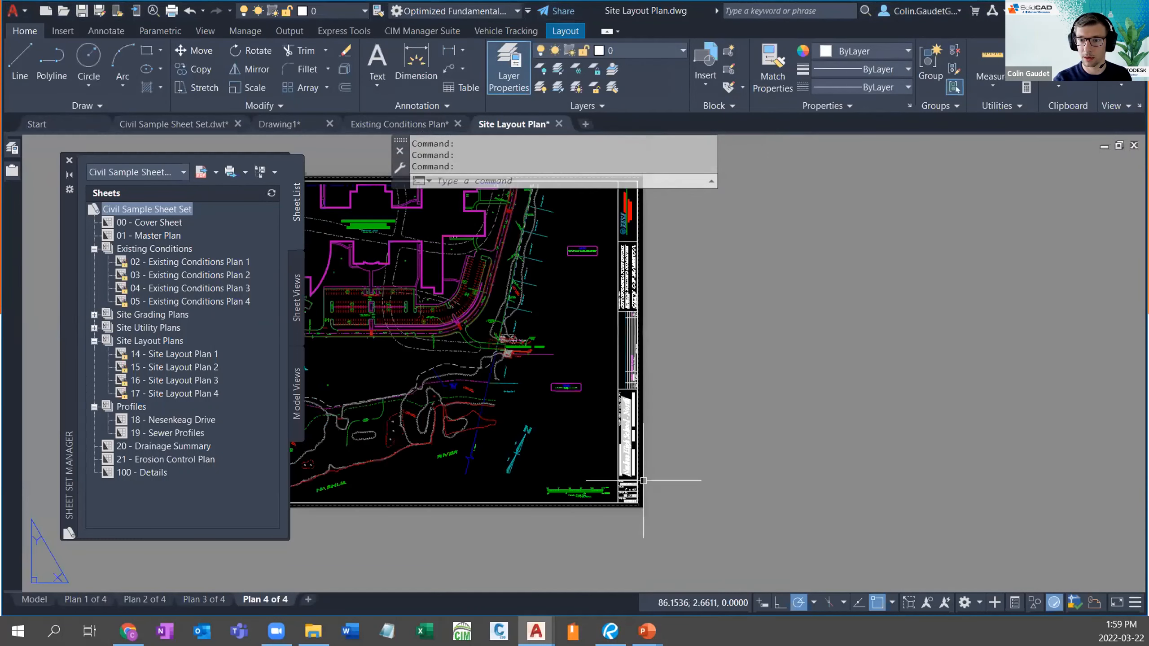
scroll(635, 427, up, 4)
middle_drag(636, 426, 620, 595)
middle_drag(615, 343, 613, 216)
scroll(617, 484, up, 3)
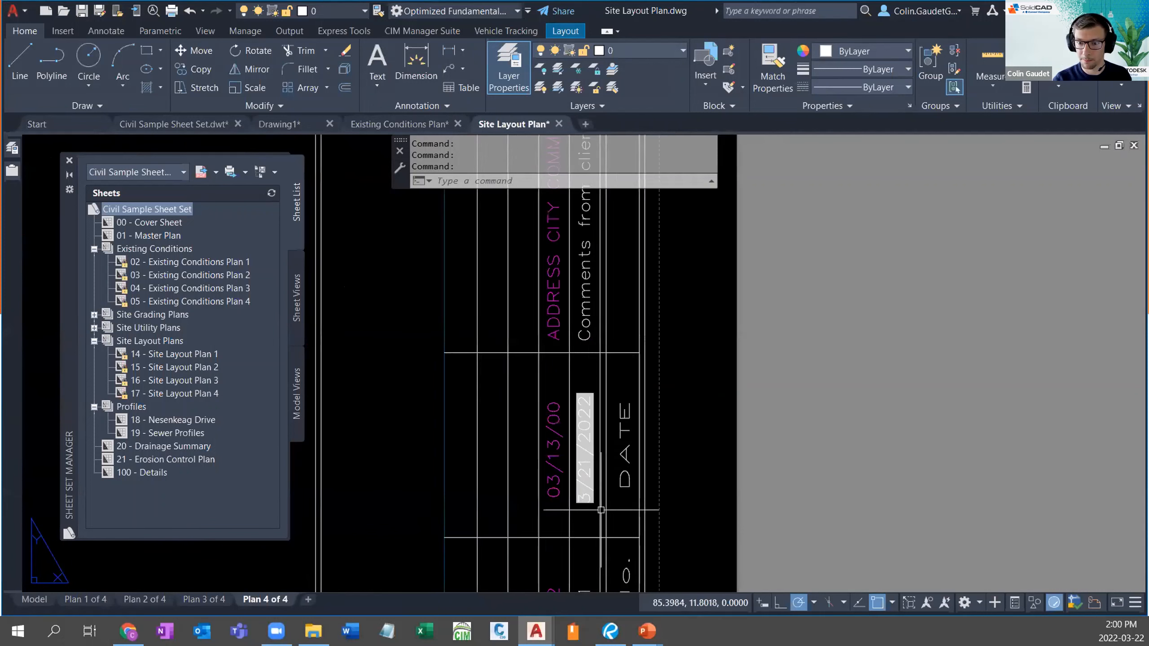
double_click(551, 456)
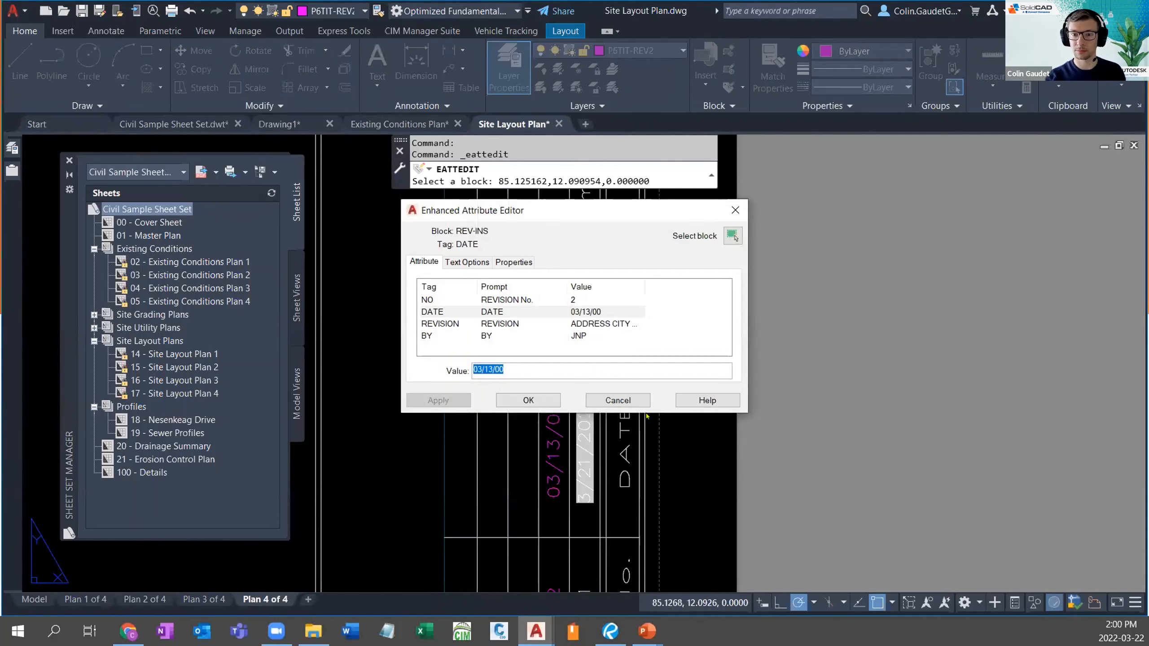
drag(523, 214, 745, 216)
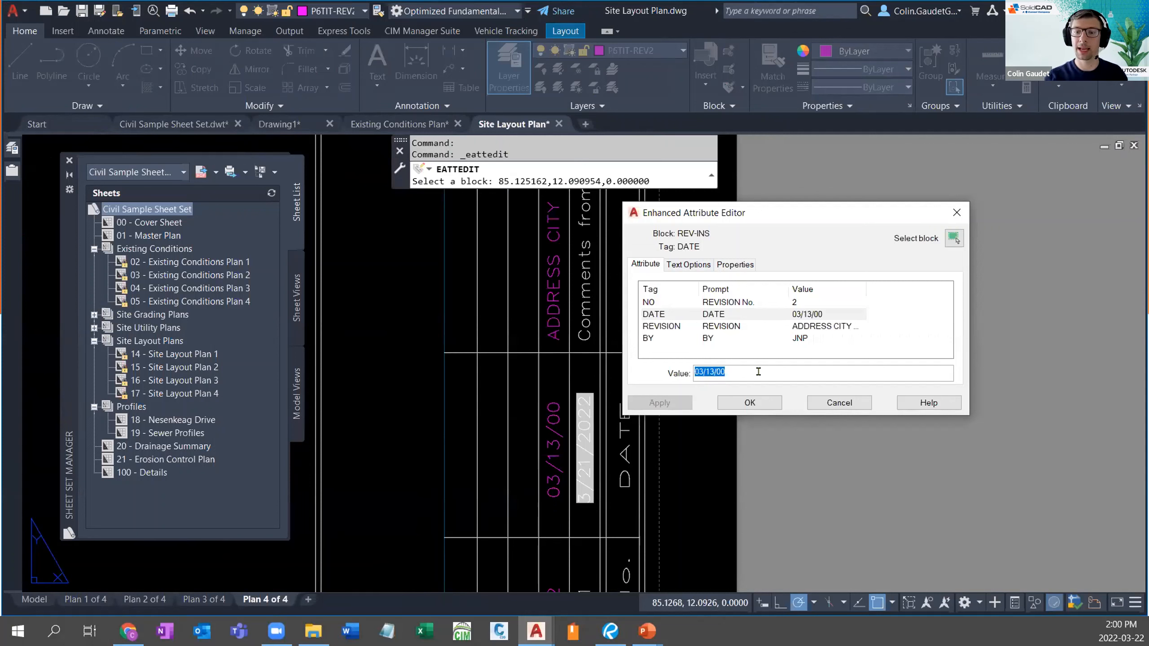
key(Delete)
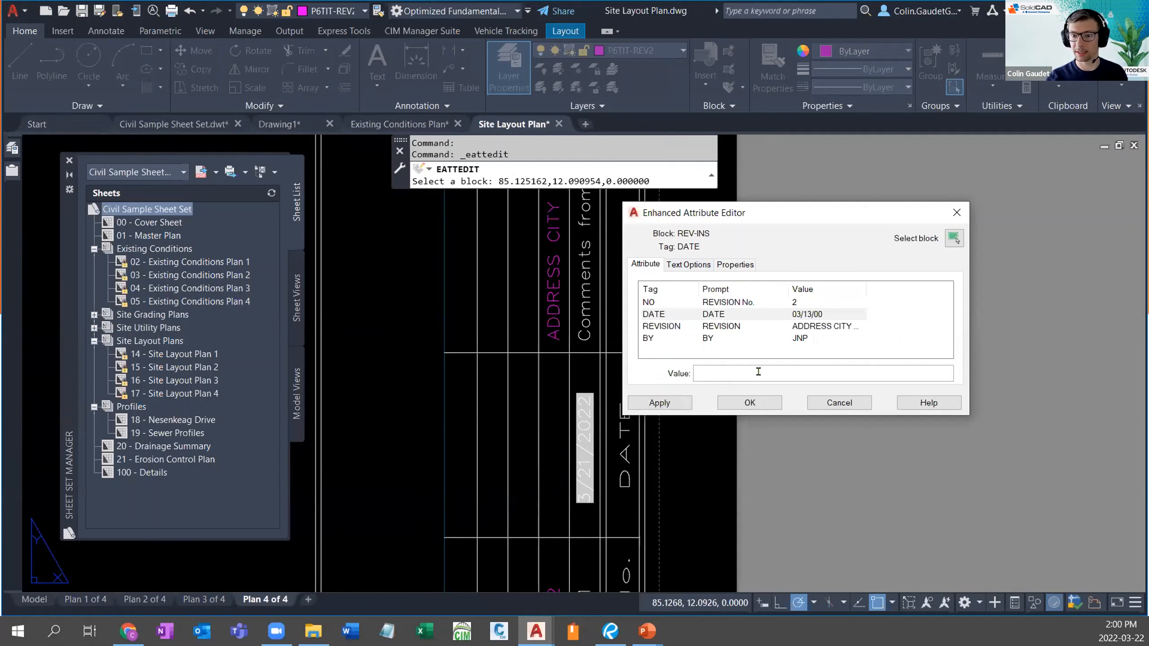
Step: Start inserting a field as the DATE attribute's value and set the field category to SheetSet
right_click(761, 376)
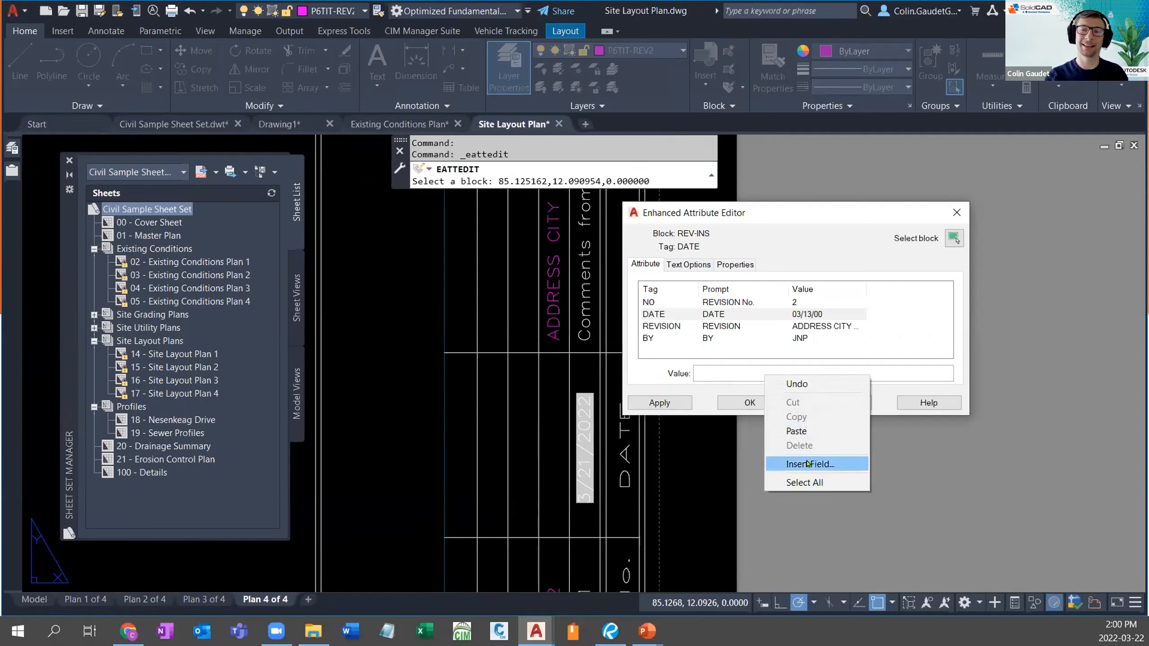
click(808, 463)
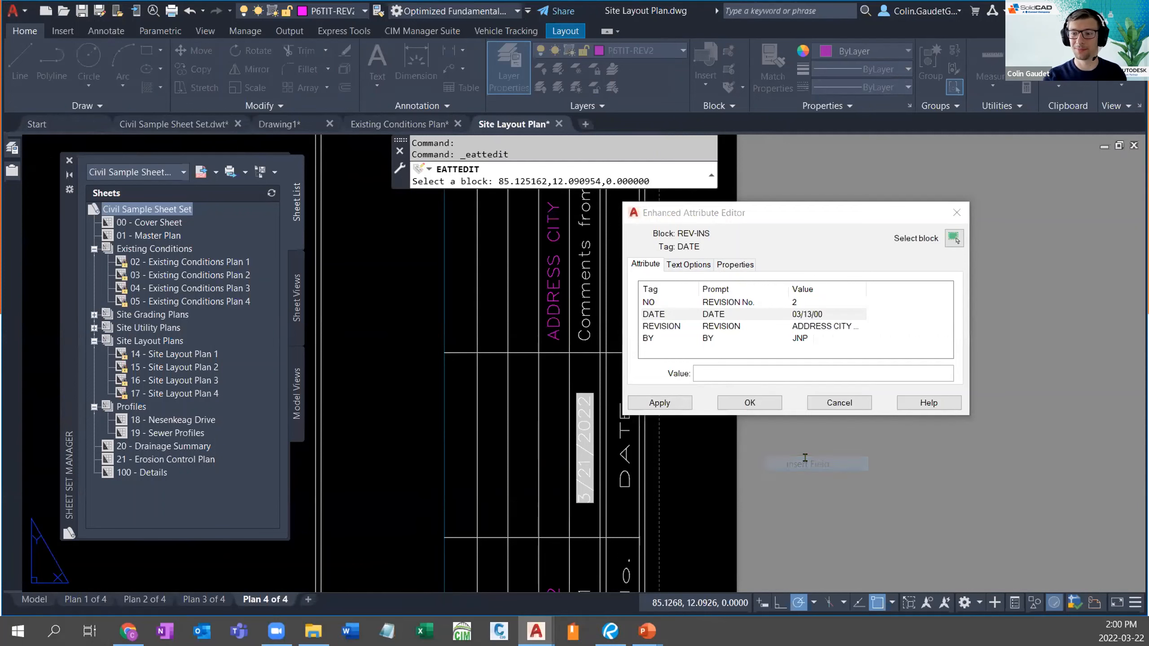
click(508, 175)
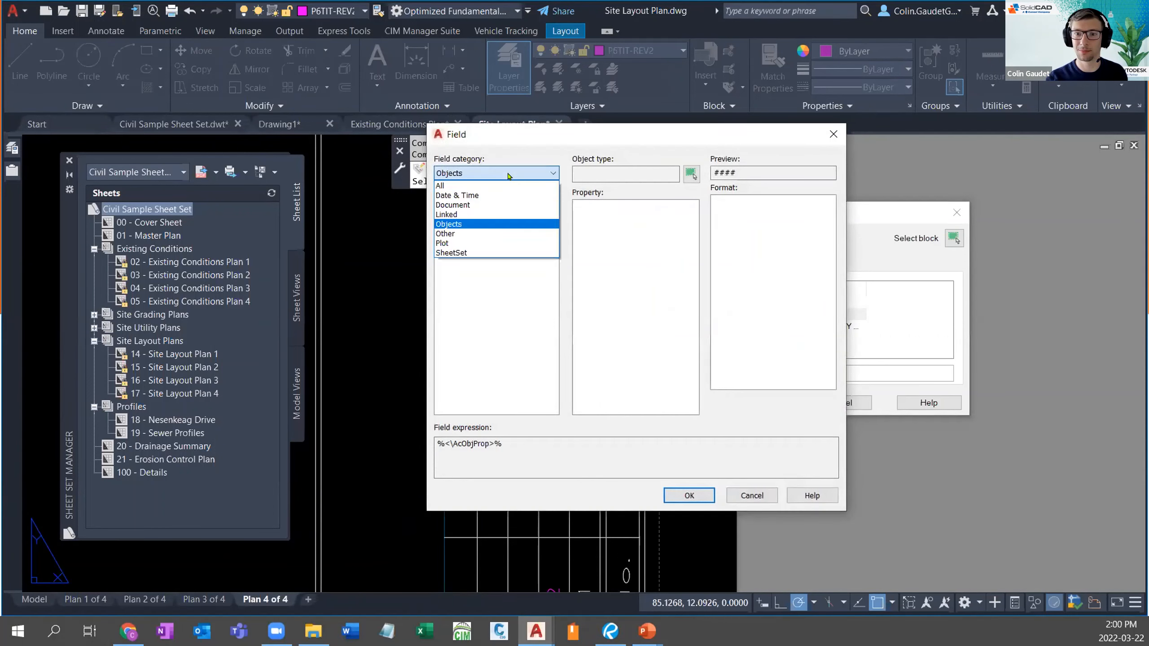
click(465, 253)
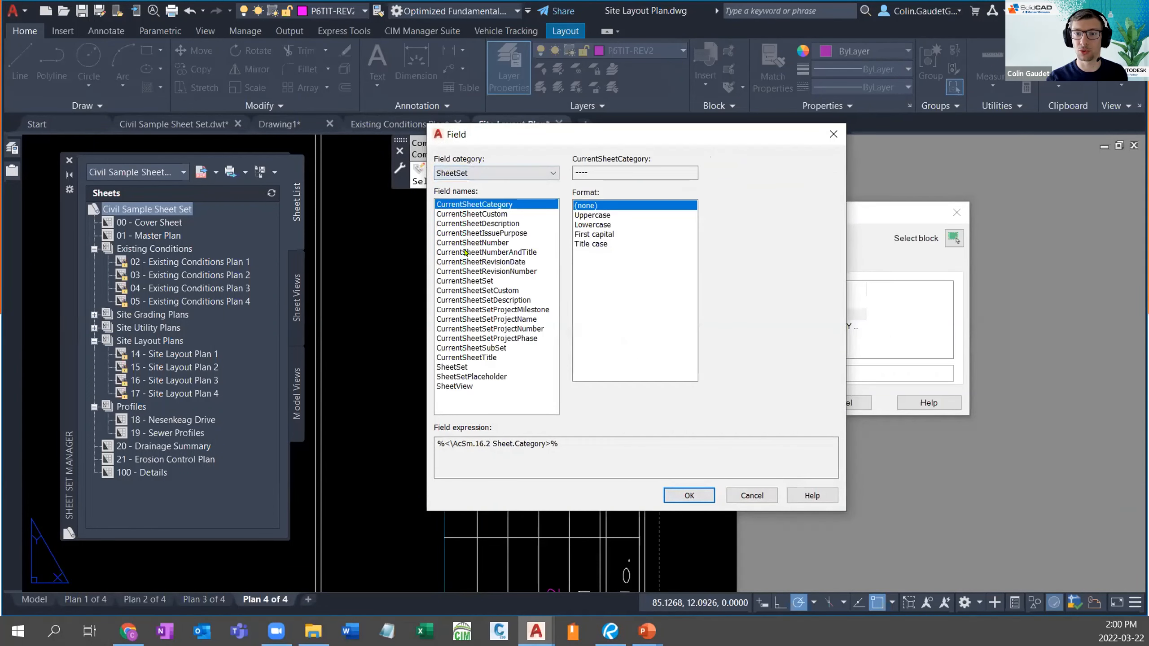
Step: Examine which custom properties the CurrentSheetCustom field offers
click(500, 214)
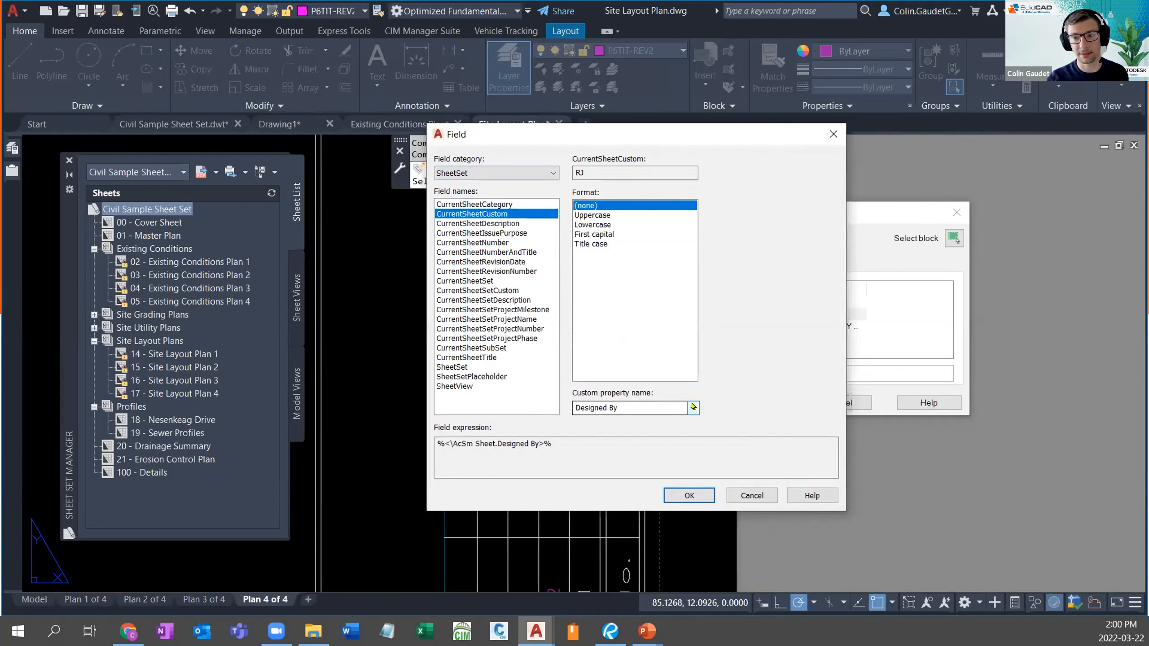
click(692, 407)
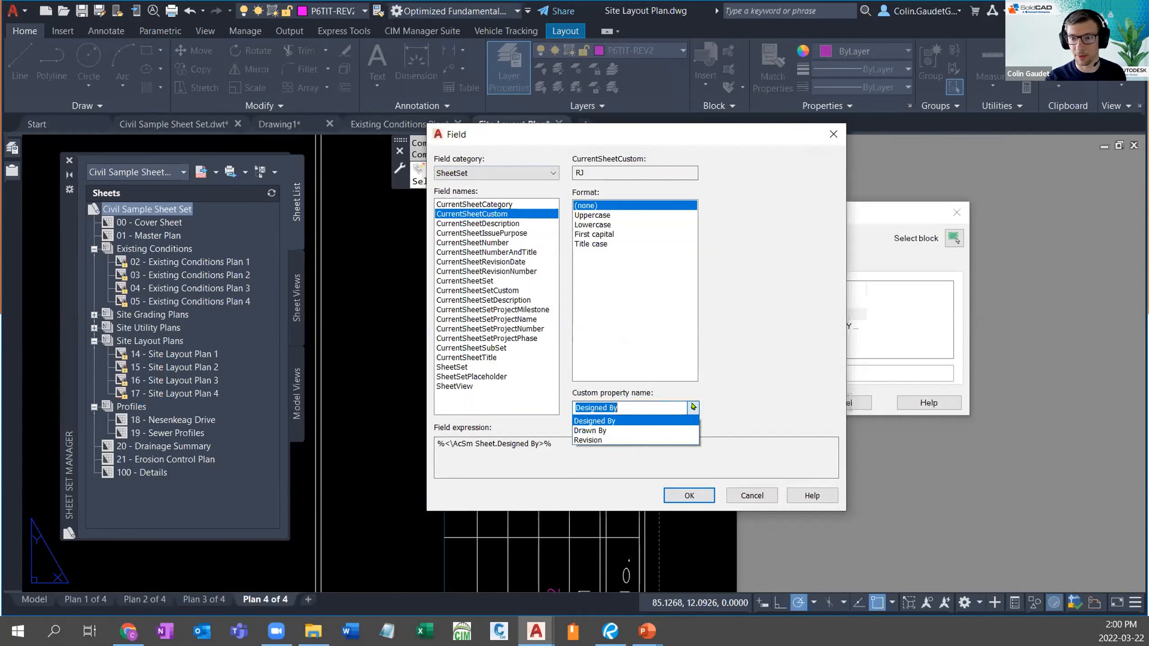
click(544, 430)
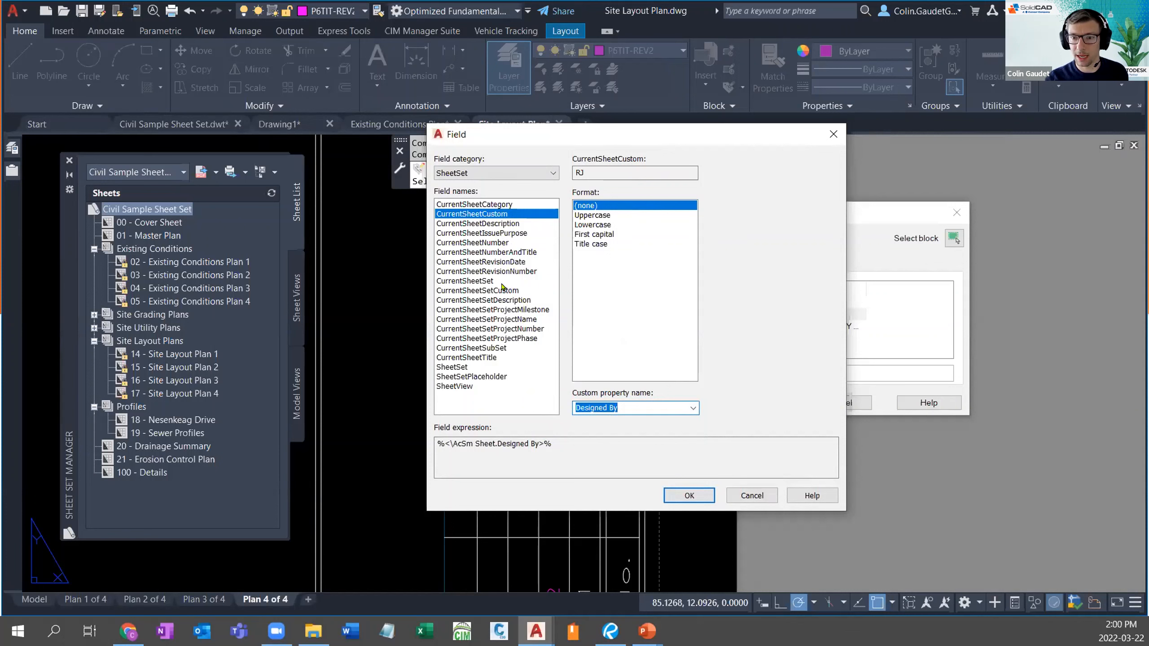
Step: Choose the CurrentSheetSetCustom field for the DATE attribute and list its custom property names
click(502, 289)
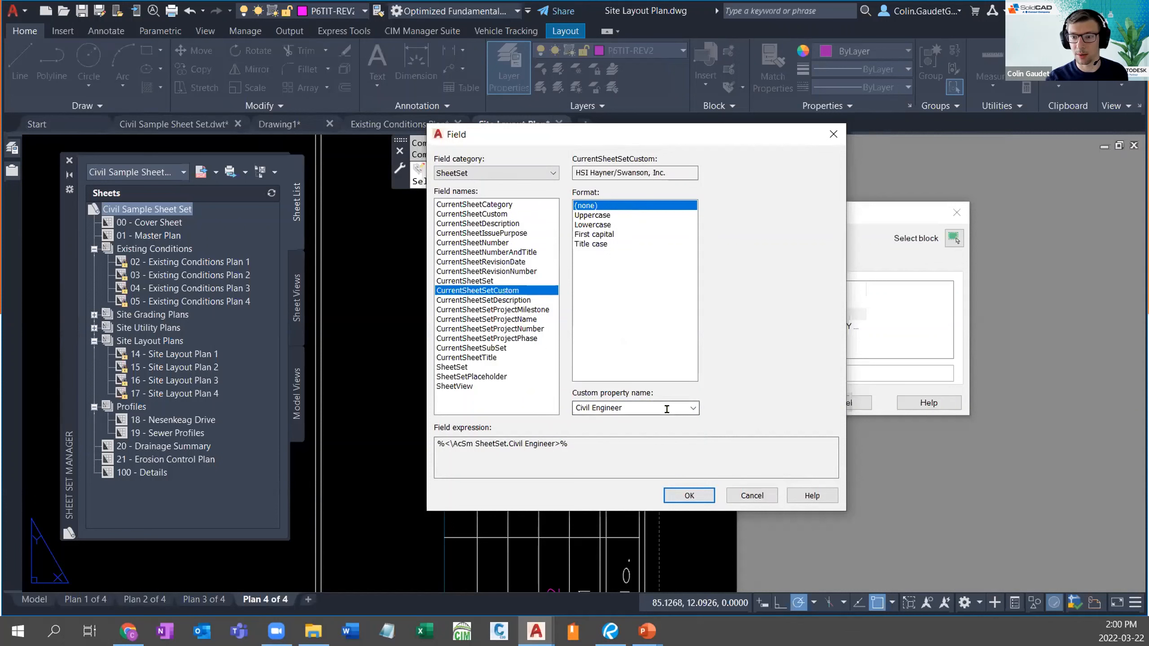
click(666, 409)
click(692, 407)
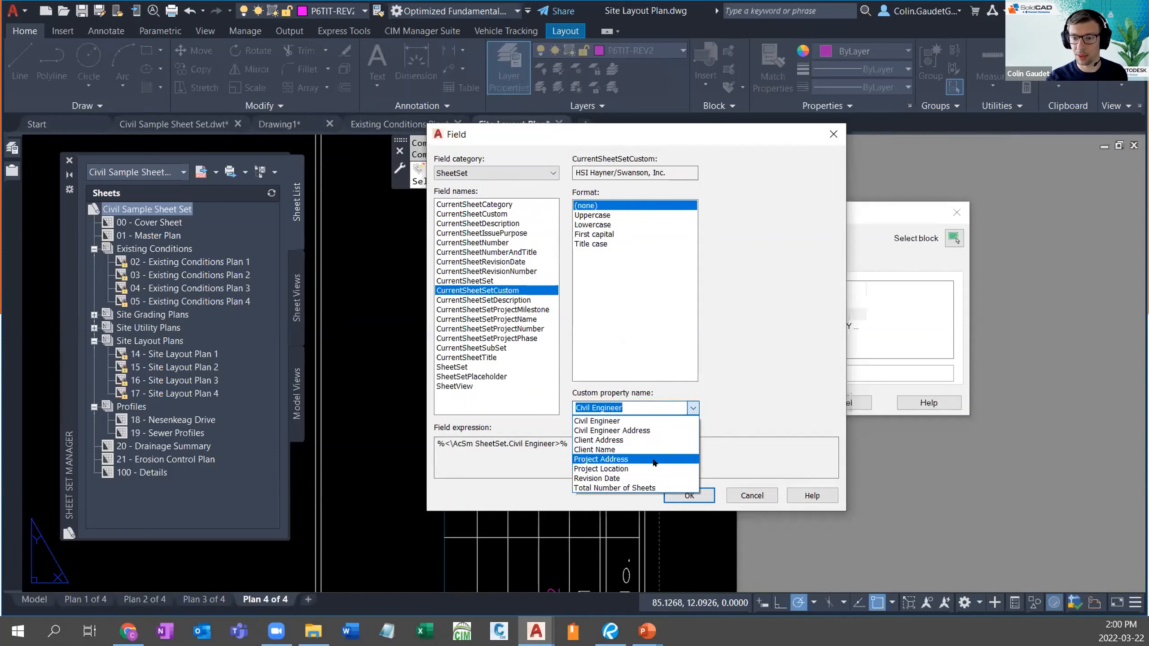
Step: Set the revision block's DATE attribute to a CurrentSheetSetCustom field using the Revision Date property
click(609, 478)
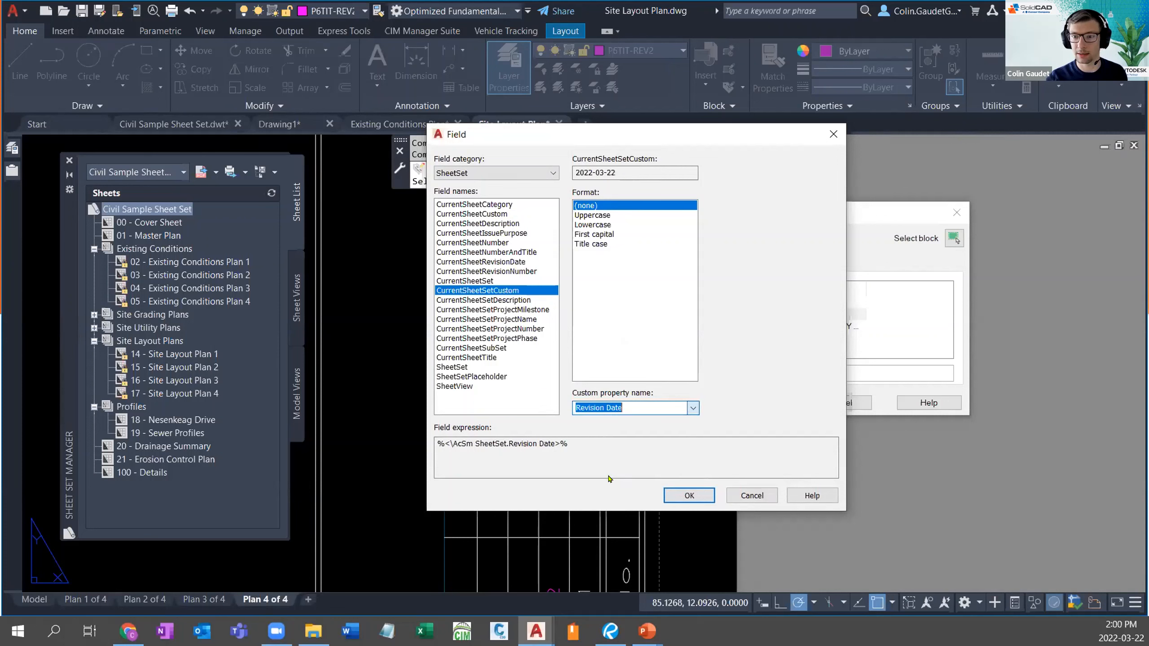
click(688, 495)
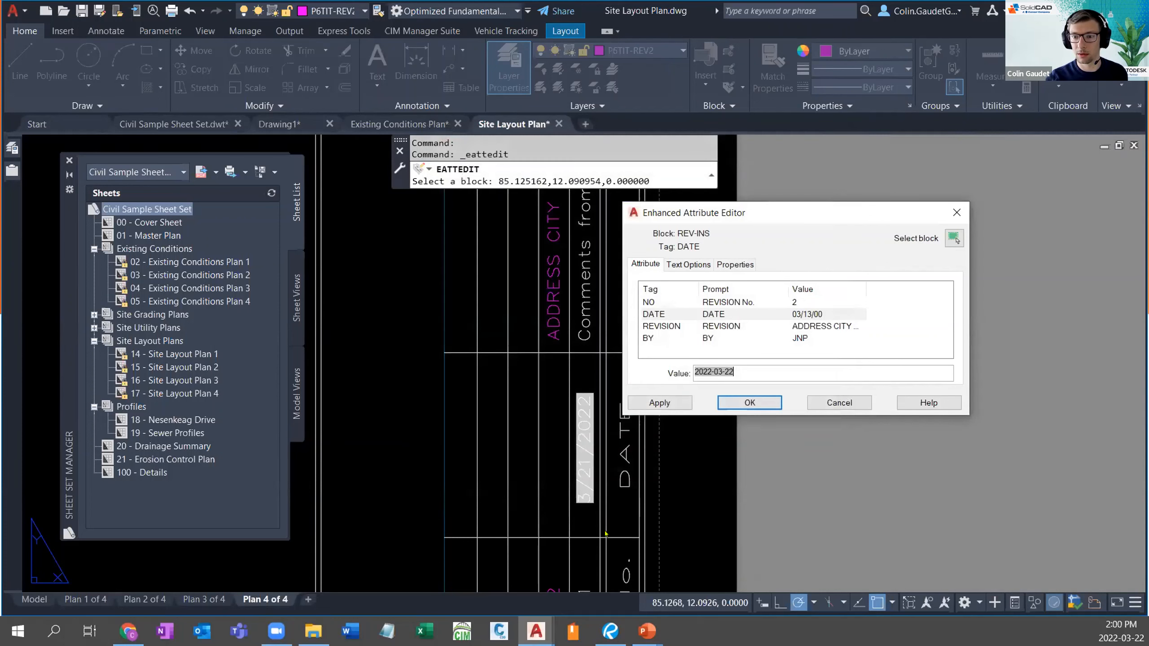
click(749, 402)
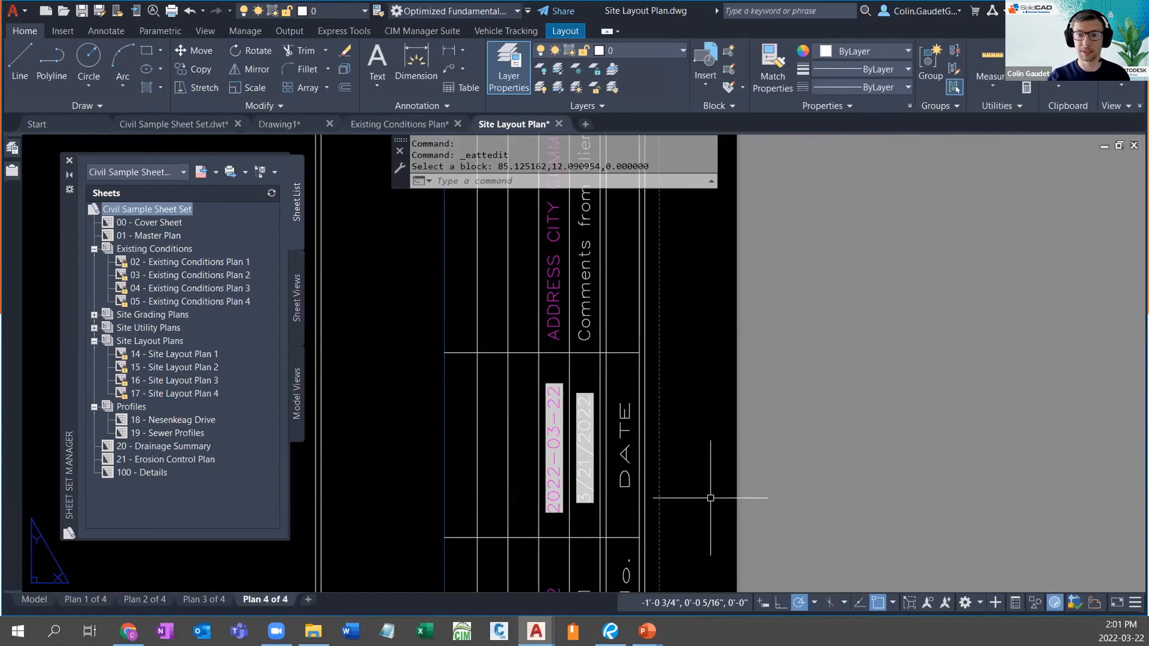
scroll(672, 437, down, 2)
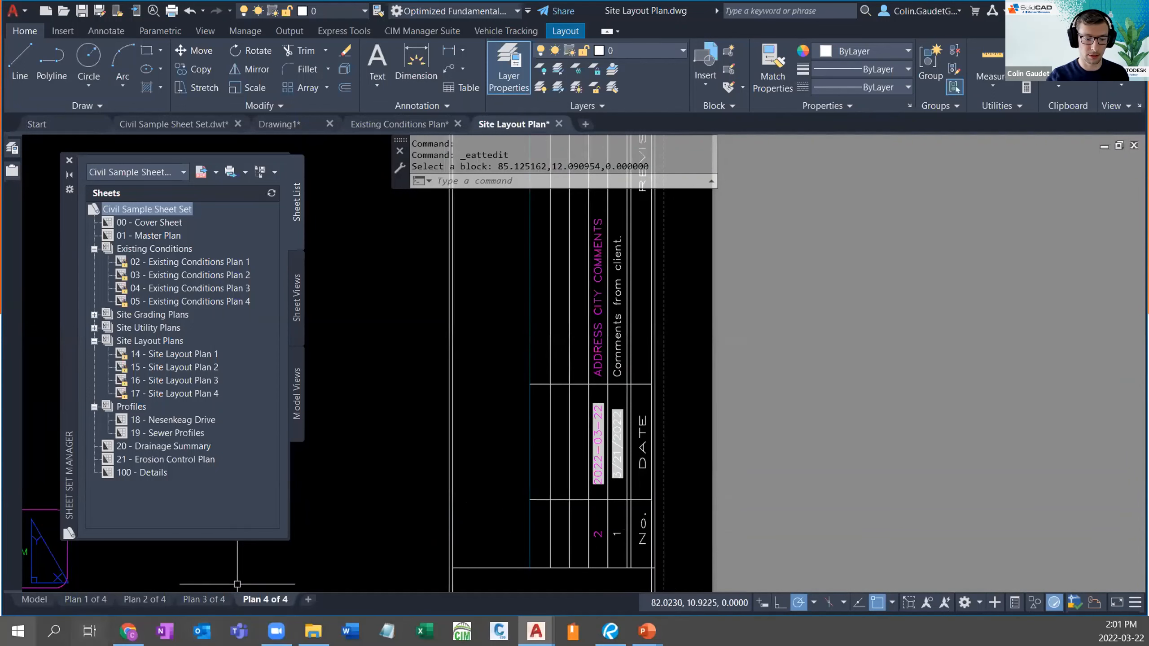
key(alt+Tab)
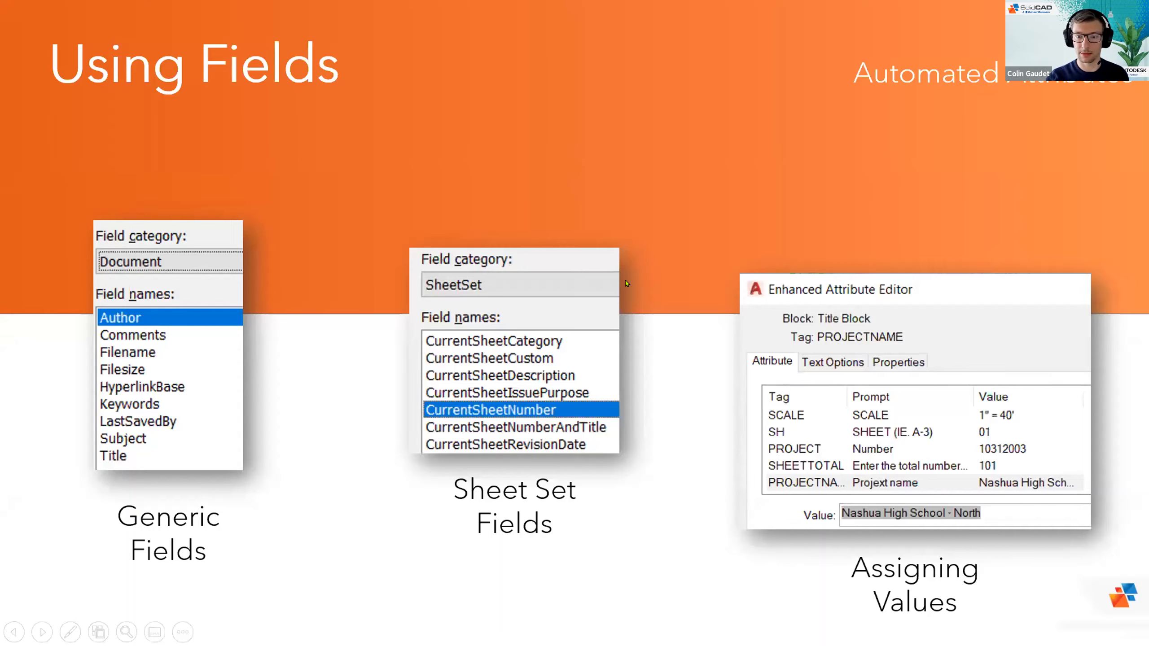
click(657, 294)
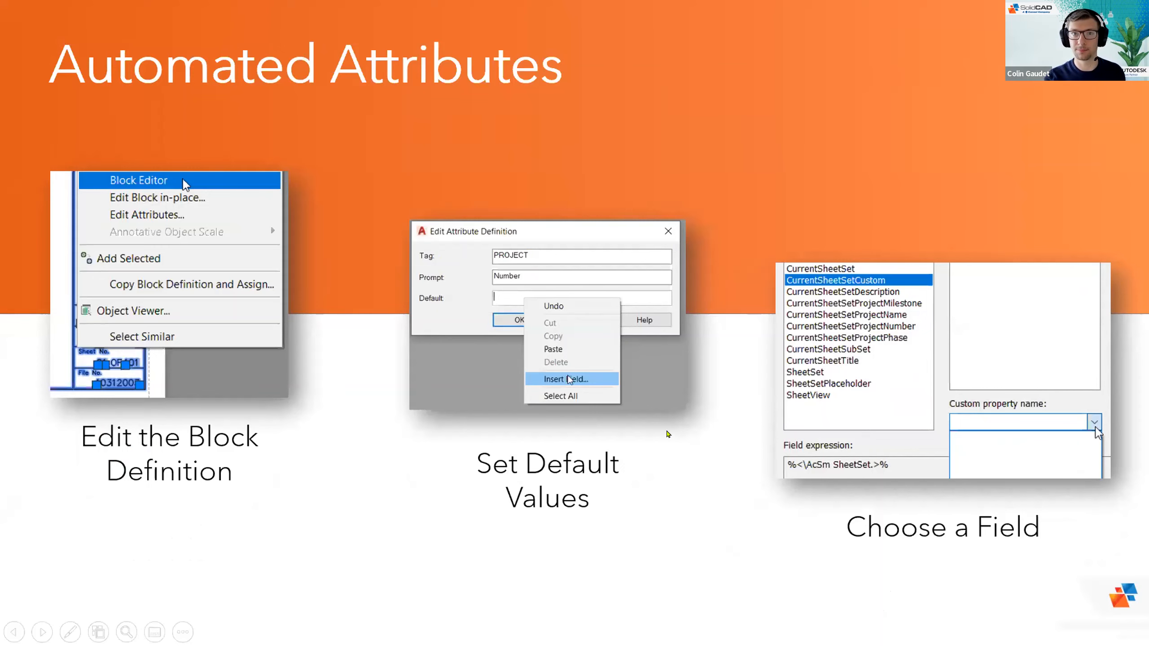
click(667, 472)
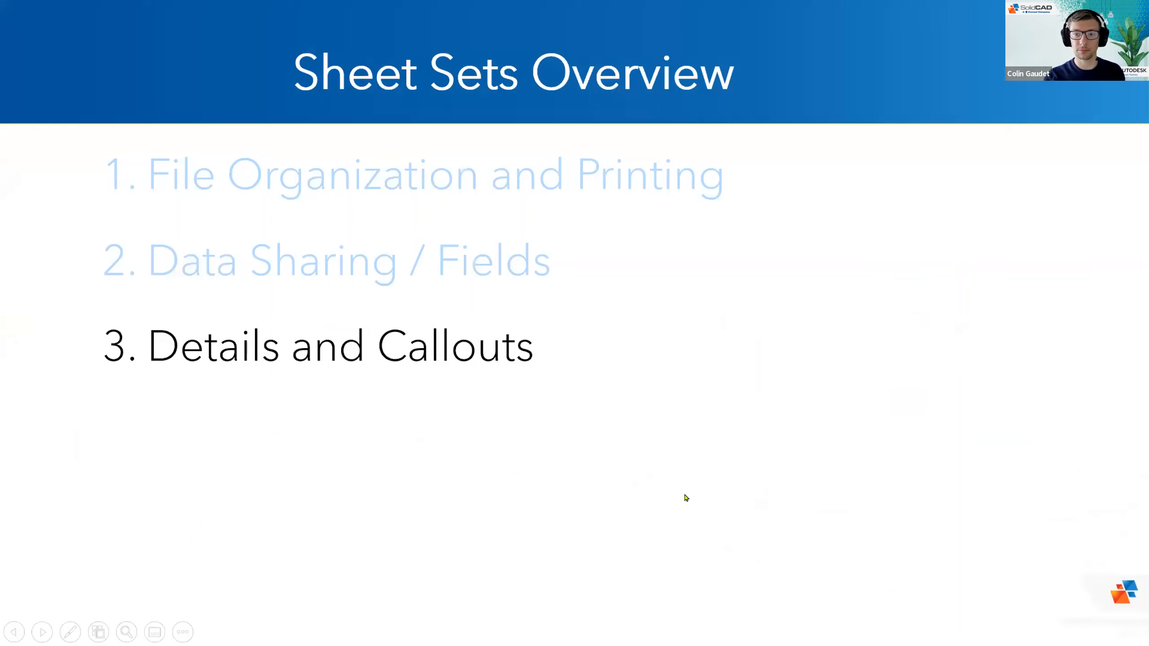
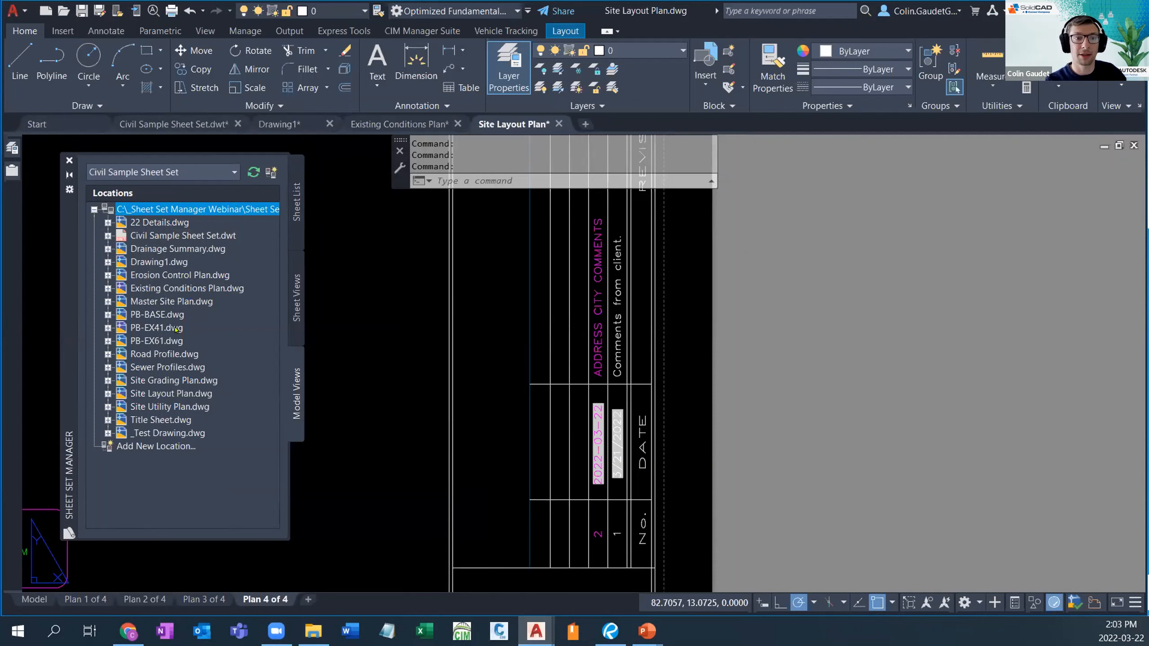
Step: Open the PB-EX41.dwg resource drawing from the sheet set's model view locations
click(166, 446)
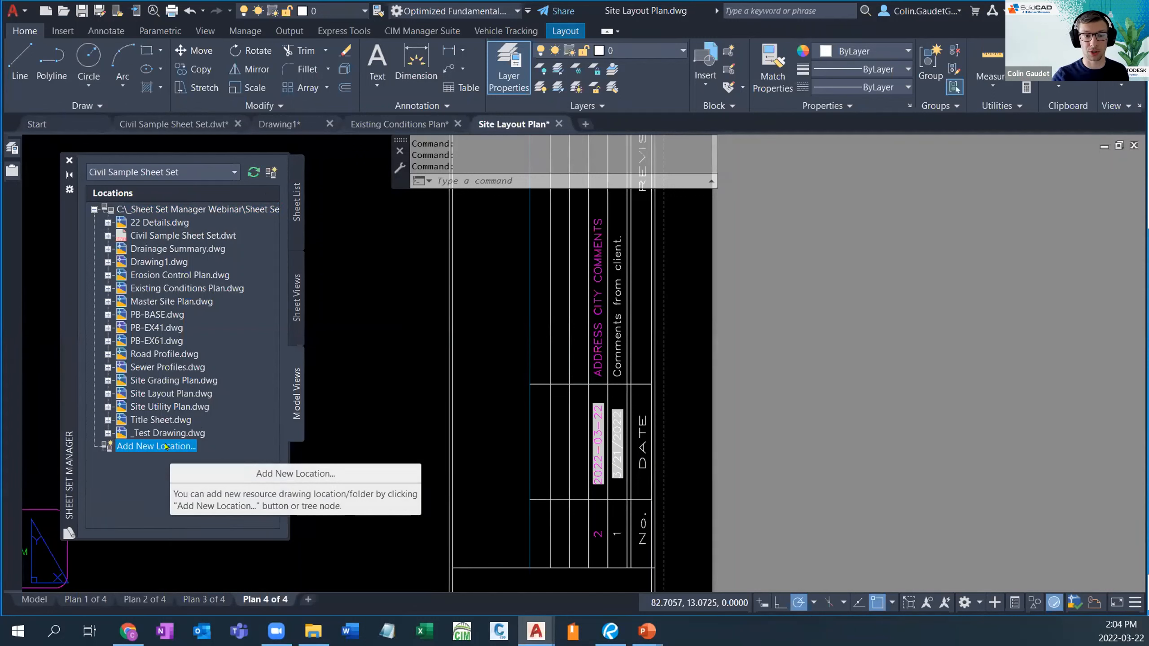
double_click(159, 328)
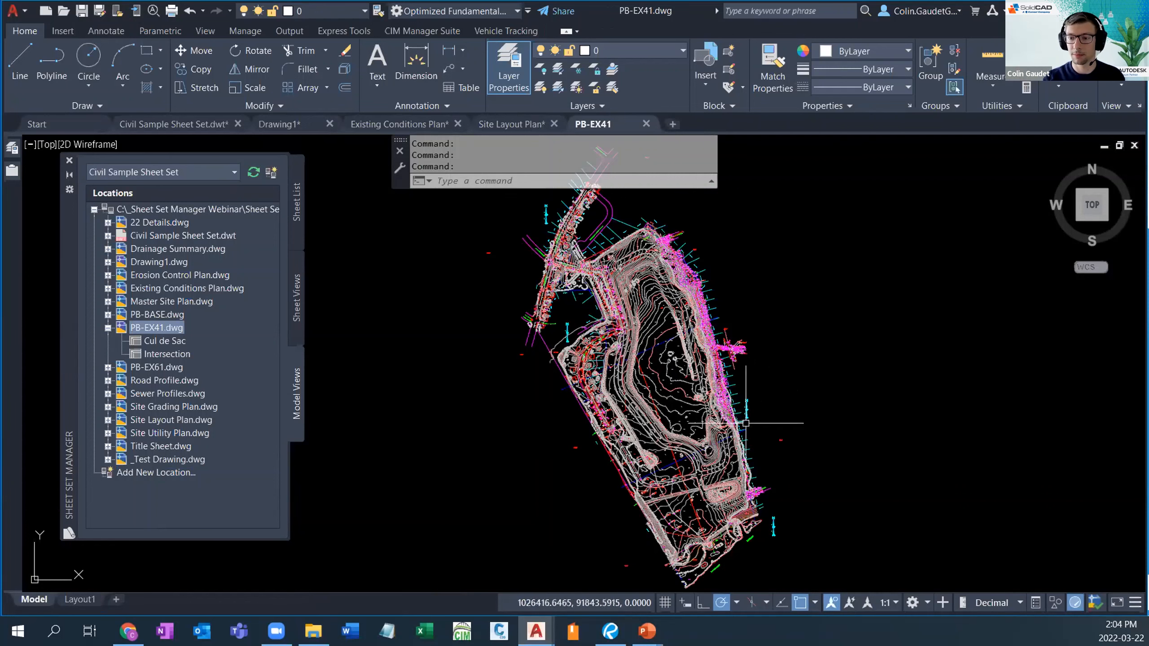
Step: Start a new named view for the pond area near the site's southern end and name it SWM Pond
scroll(745, 423, up, 3)
scroll(722, 375, up, 2)
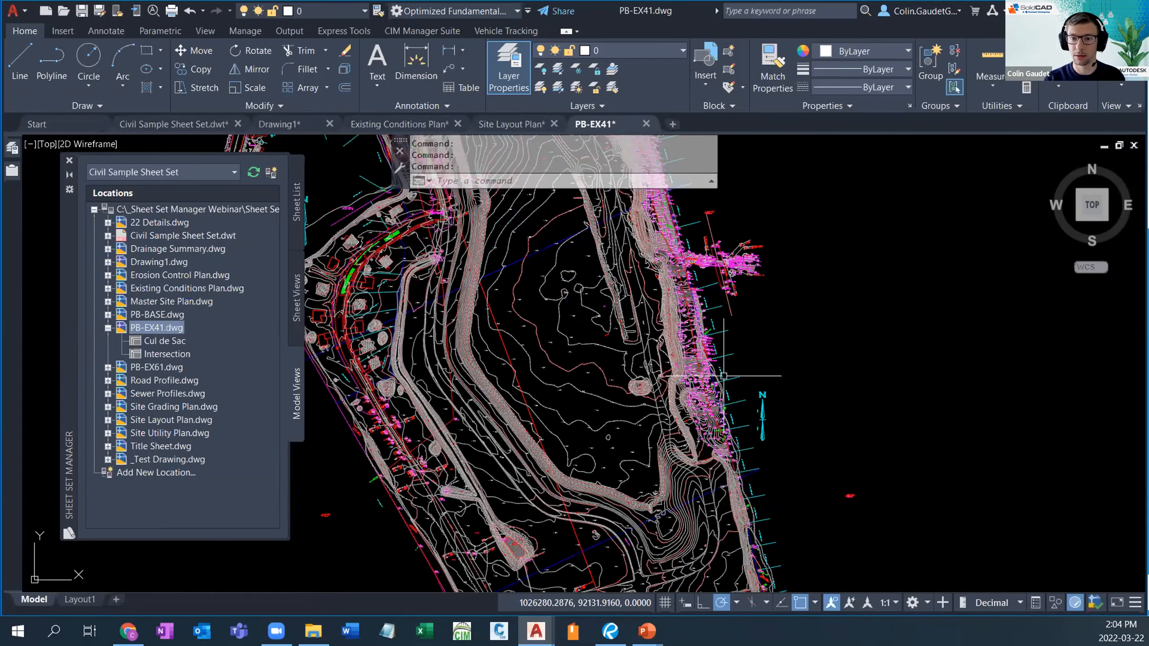
middle_drag(534, 319, 685, 457)
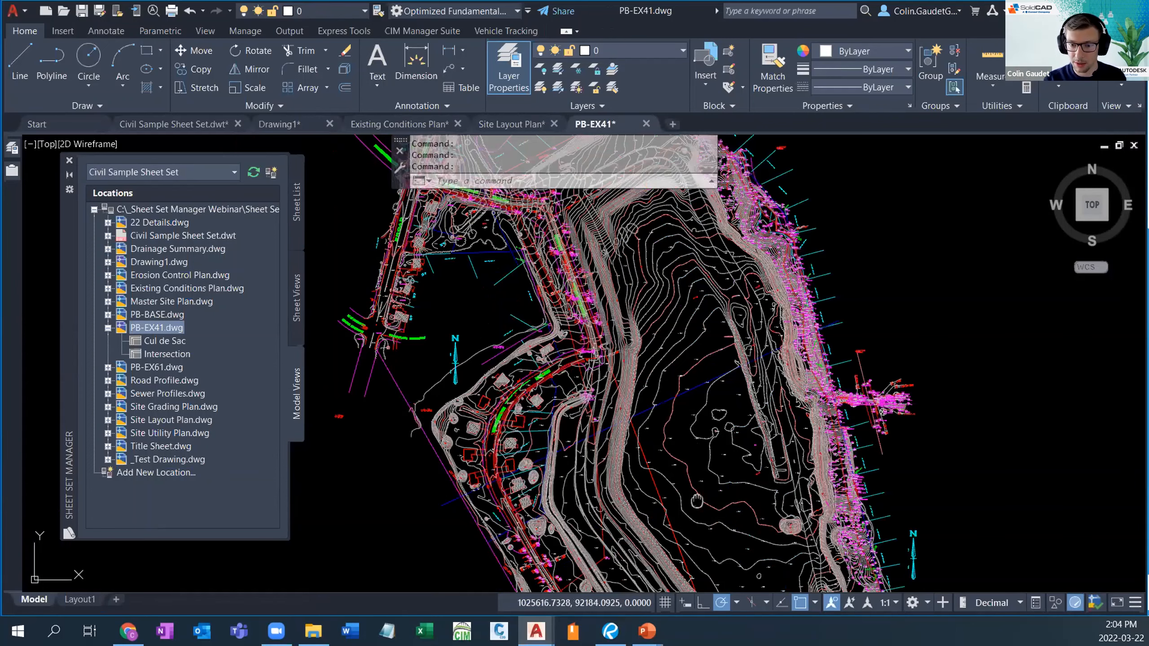
middle_drag(696, 501, 666, 362)
middle_drag(751, 529, 640, 316)
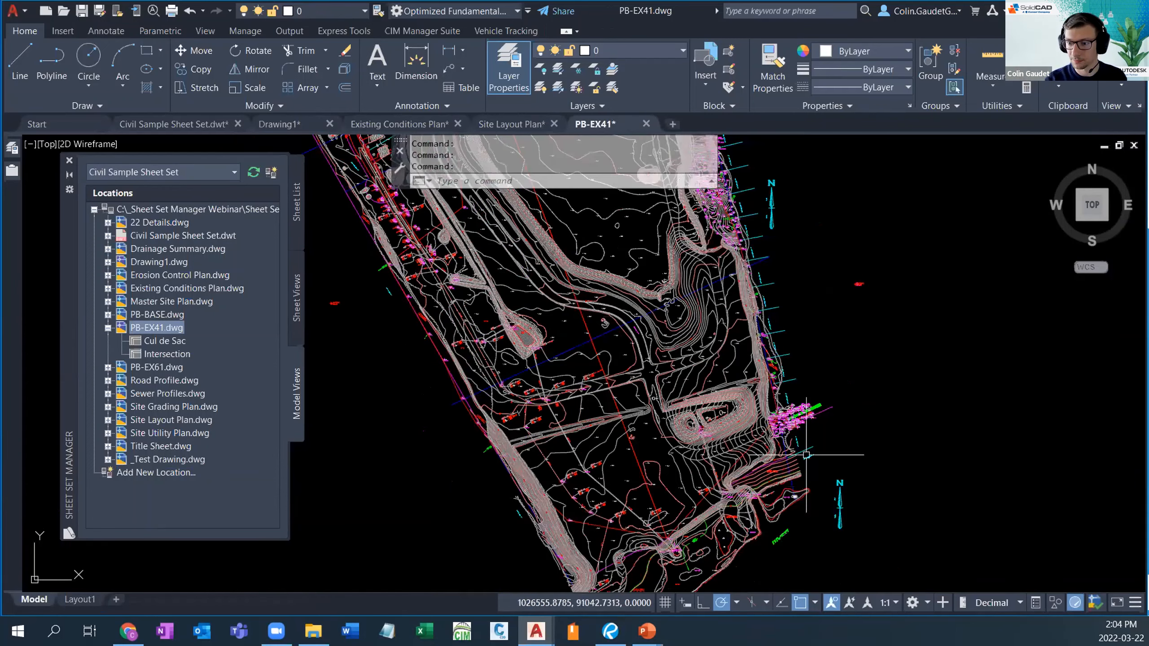
scroll(804, 450, up, 4)
scroll(513, 397, up, 5)
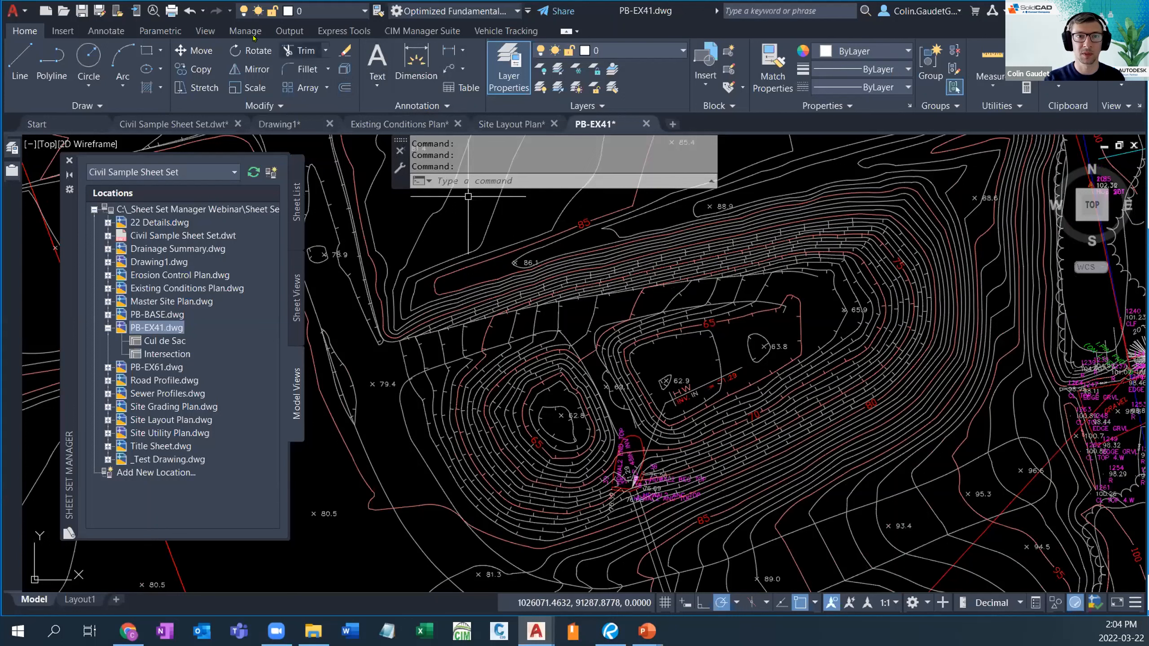
click(205, 32)
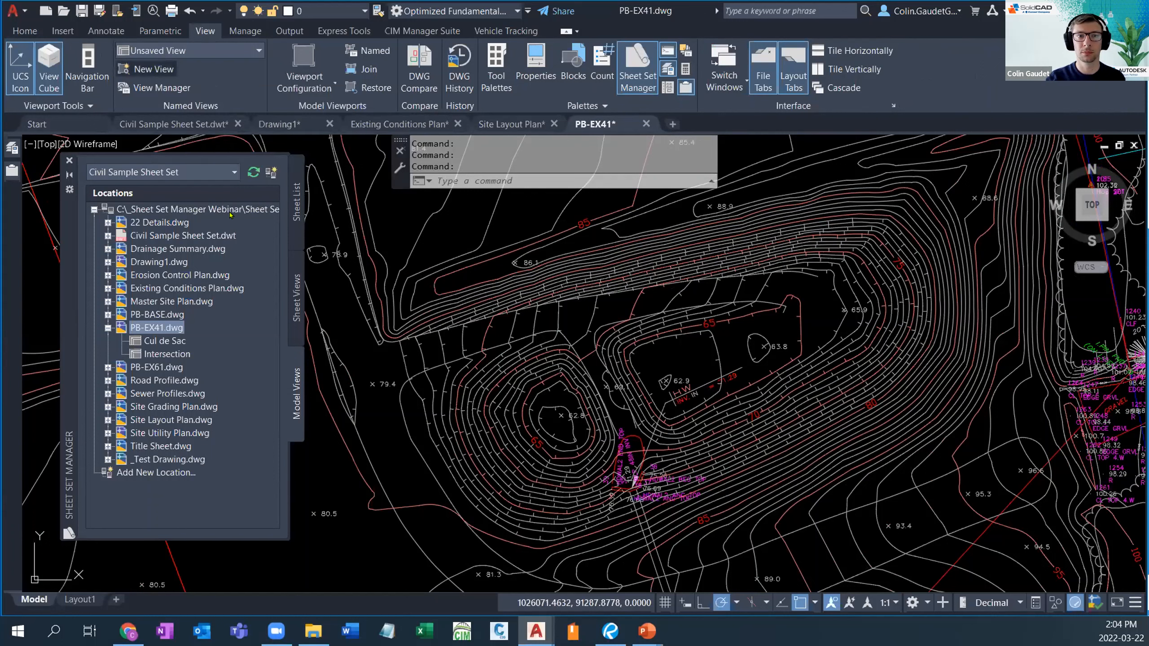
click(153, 69)
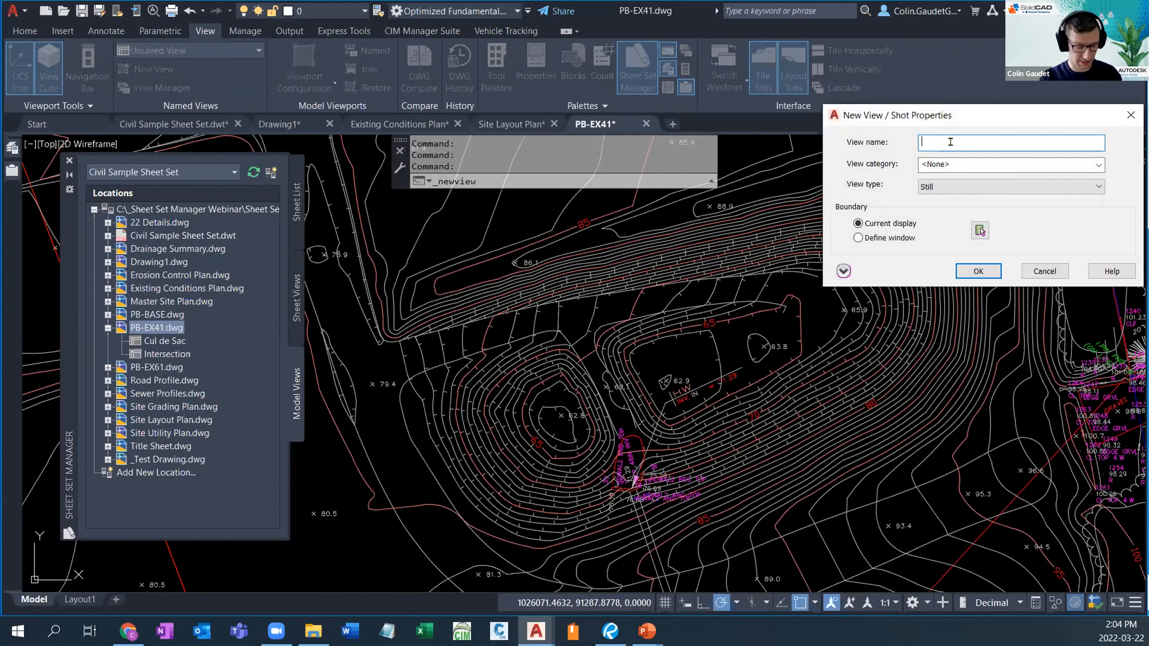
text(SWM )
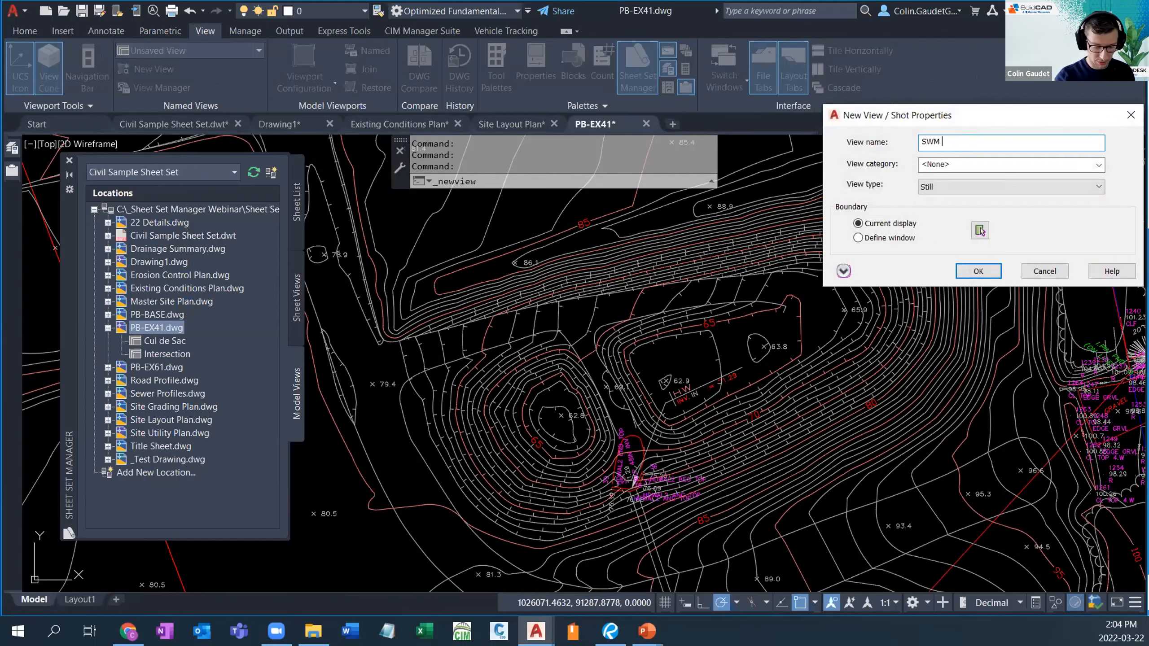
text(Pond)
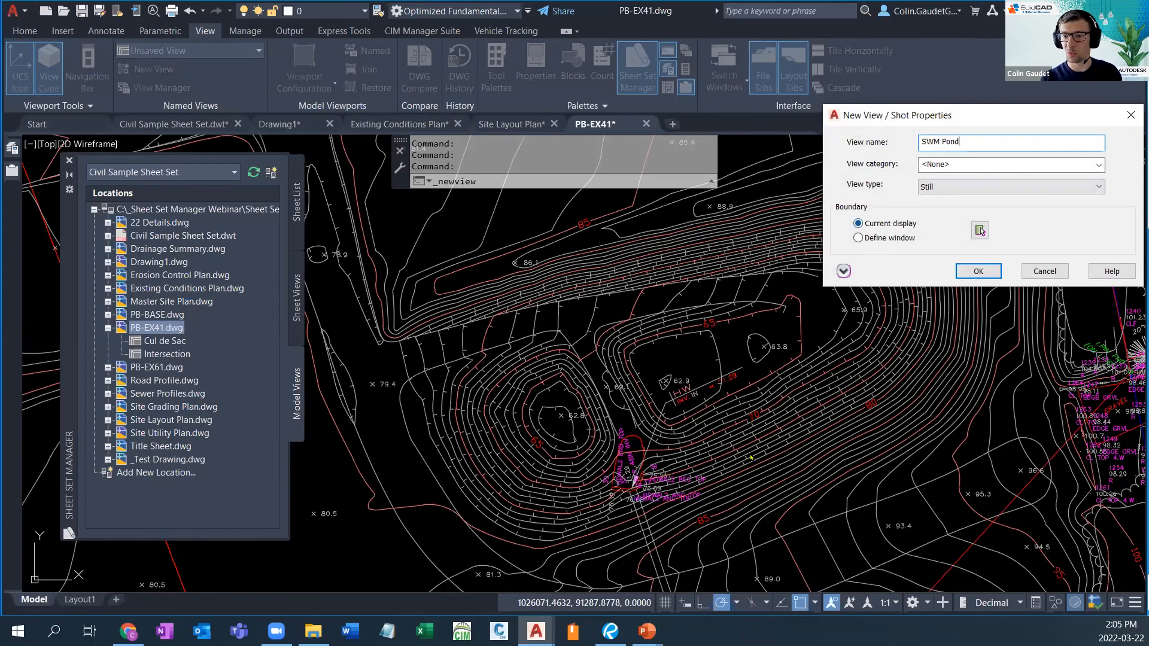
Step: Define the SWM Pond view's boundary as a window closely around the pond contours and save the view
click(858, 237)
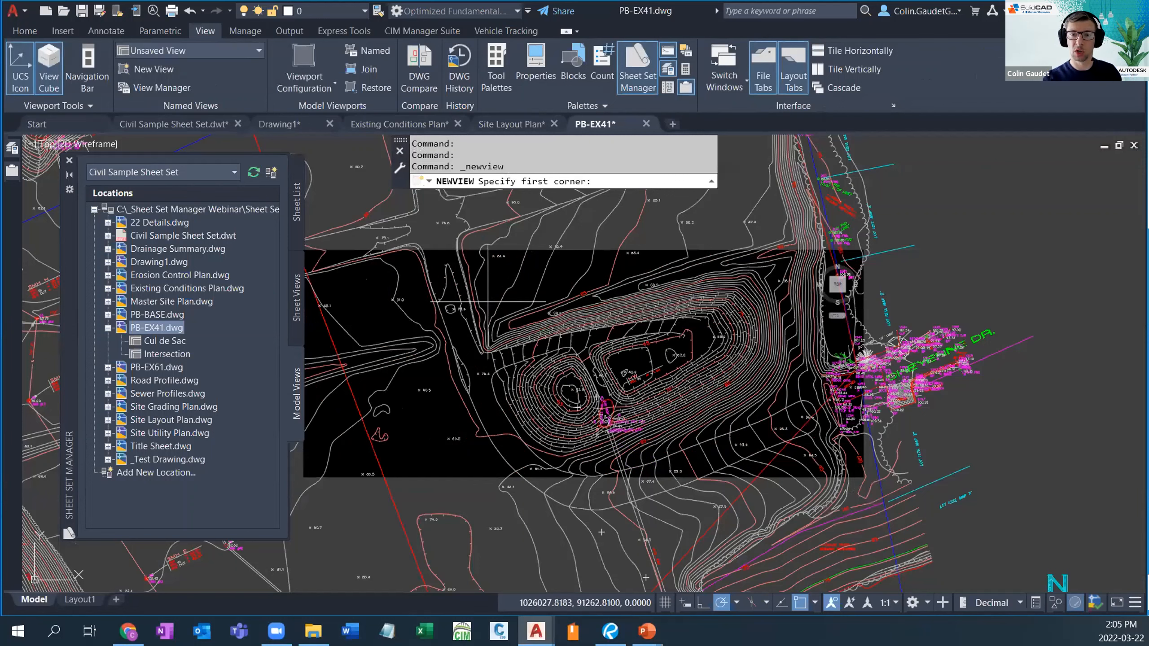
click(468, 266)
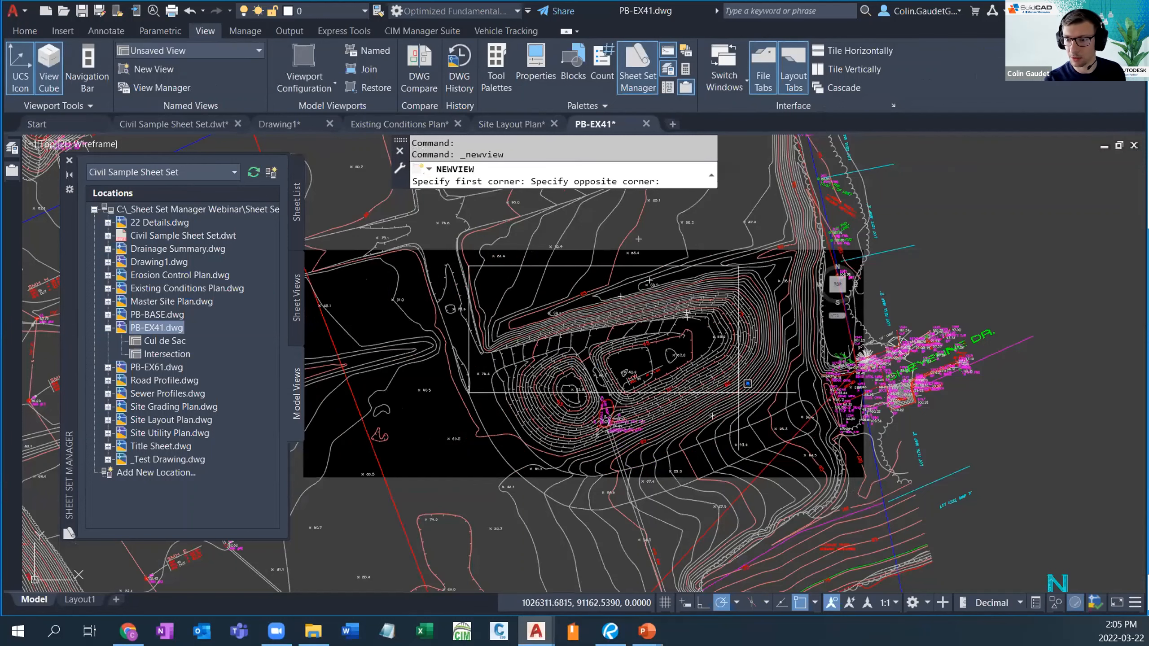
click(809, 471)
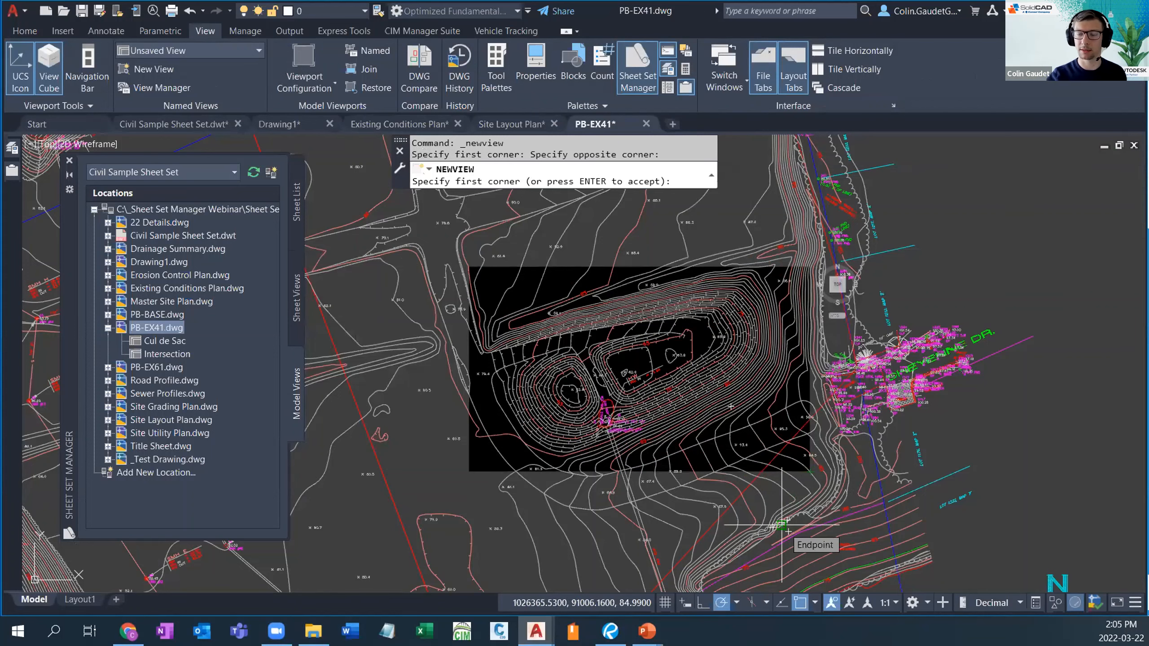
key(Return)
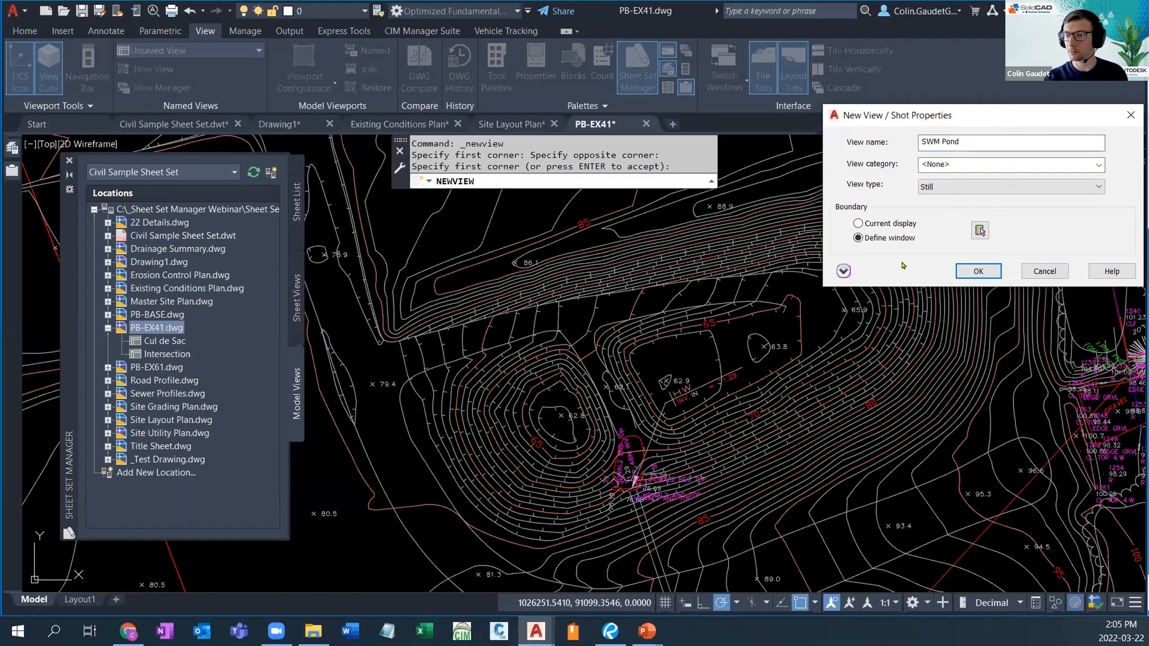
click(977, 271)
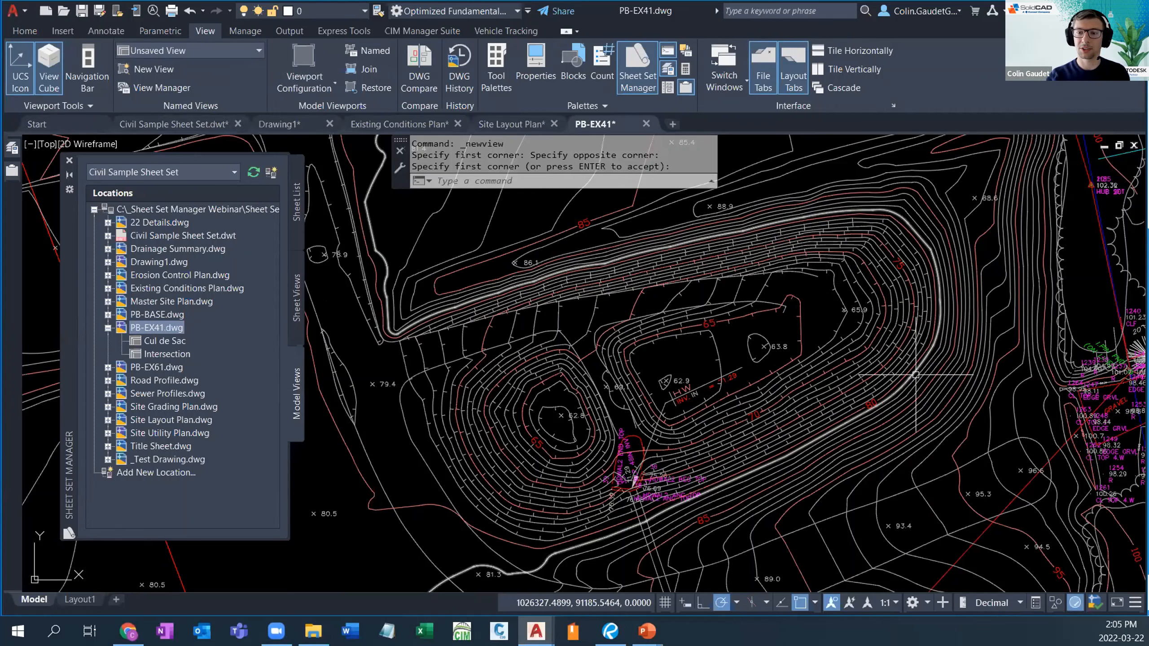
Step: Restore the SWM Pond named view from a different area of the model
scroll(916, 376, down, 8)
middle_drag(763, 176, 786, 354)
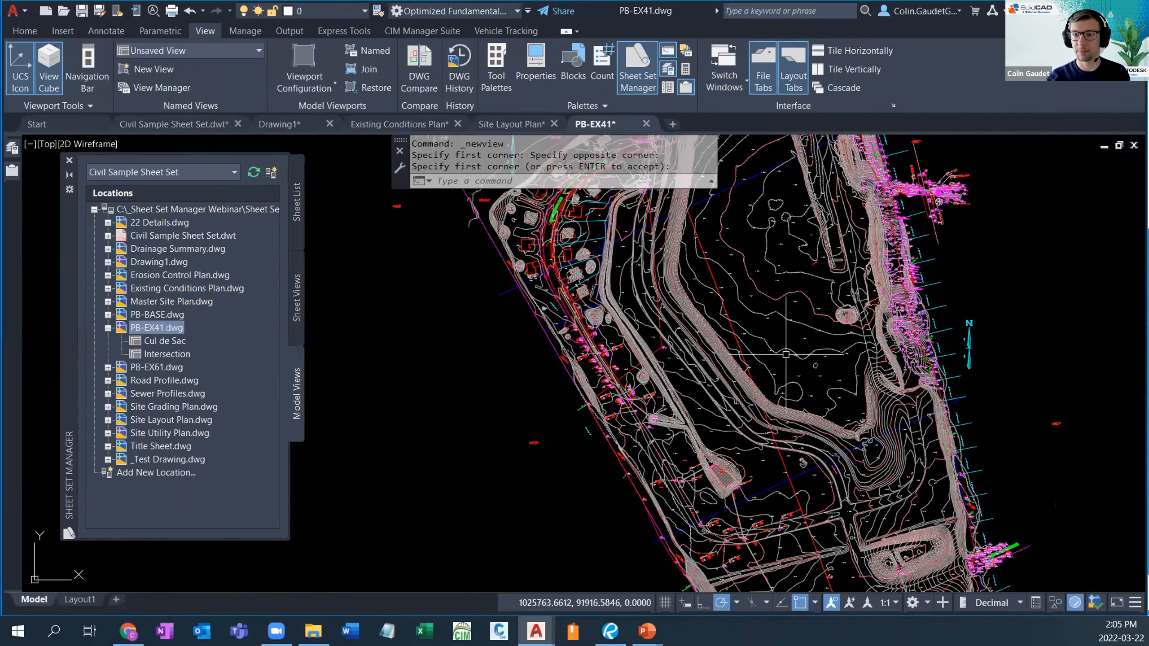
scroll(785, 354, up, 10)
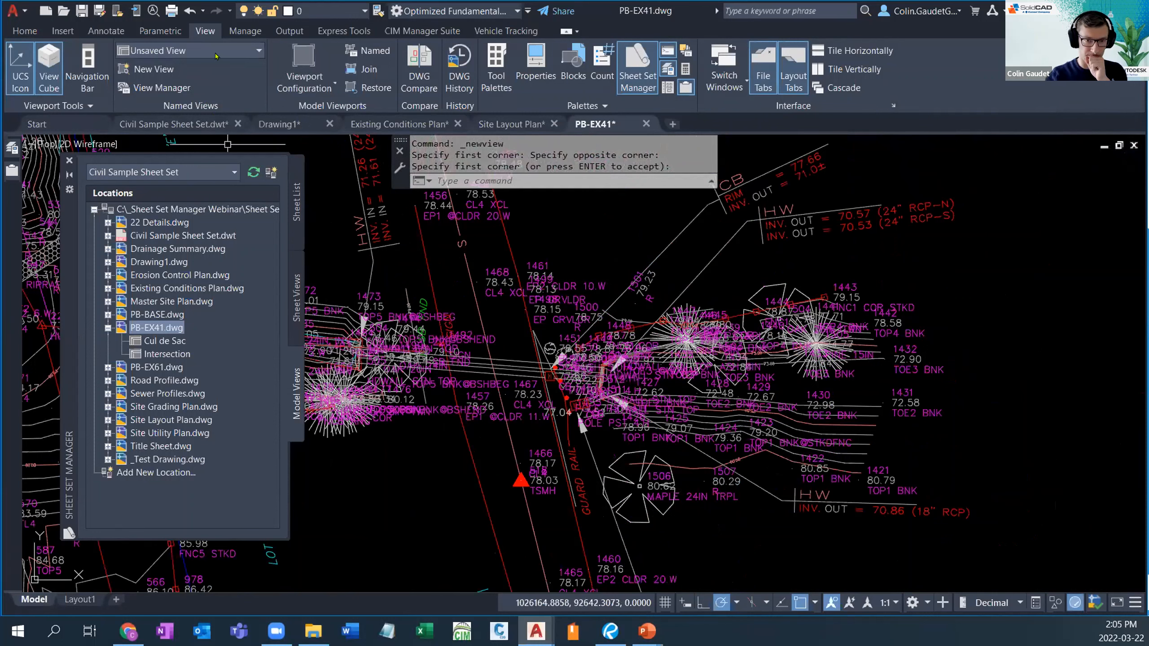
click(256, 51)
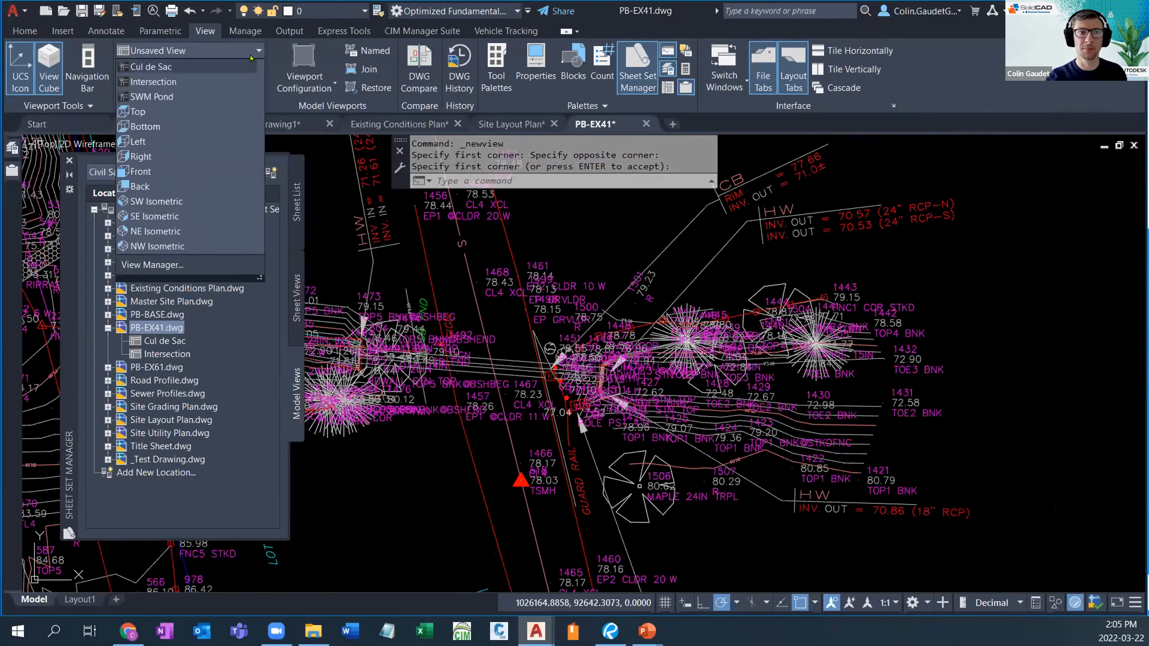
click(158, 96)
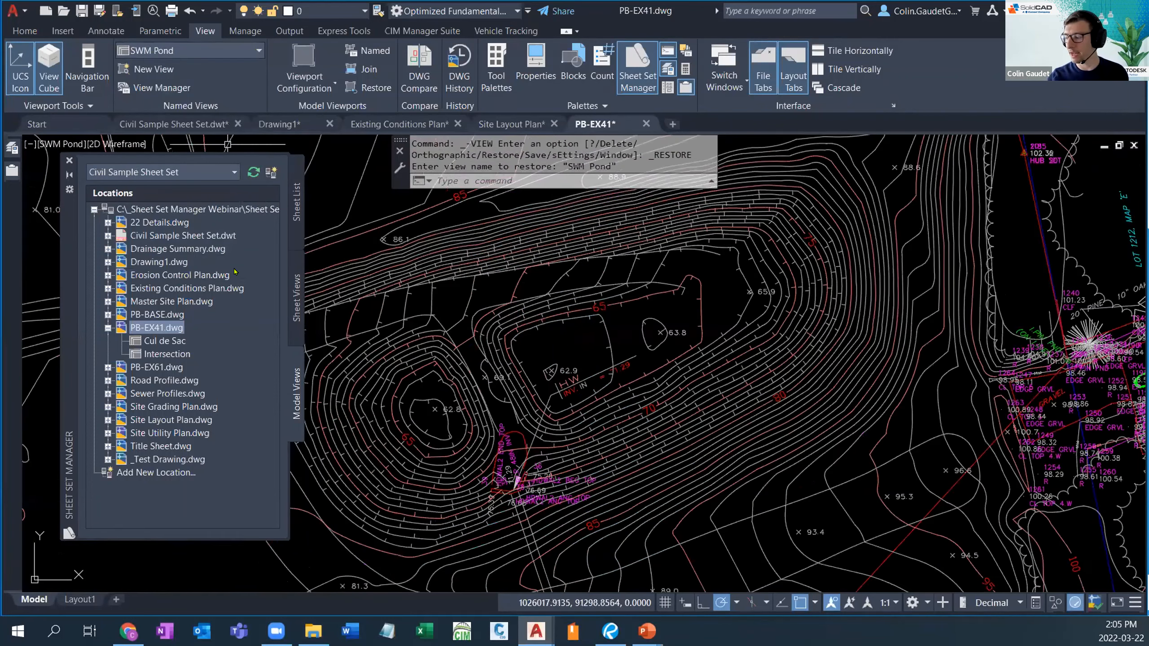
Step: Switch to Layout1 and start inserting the SWM Pond named view as a layout viewport
mouse_move(235, 271)
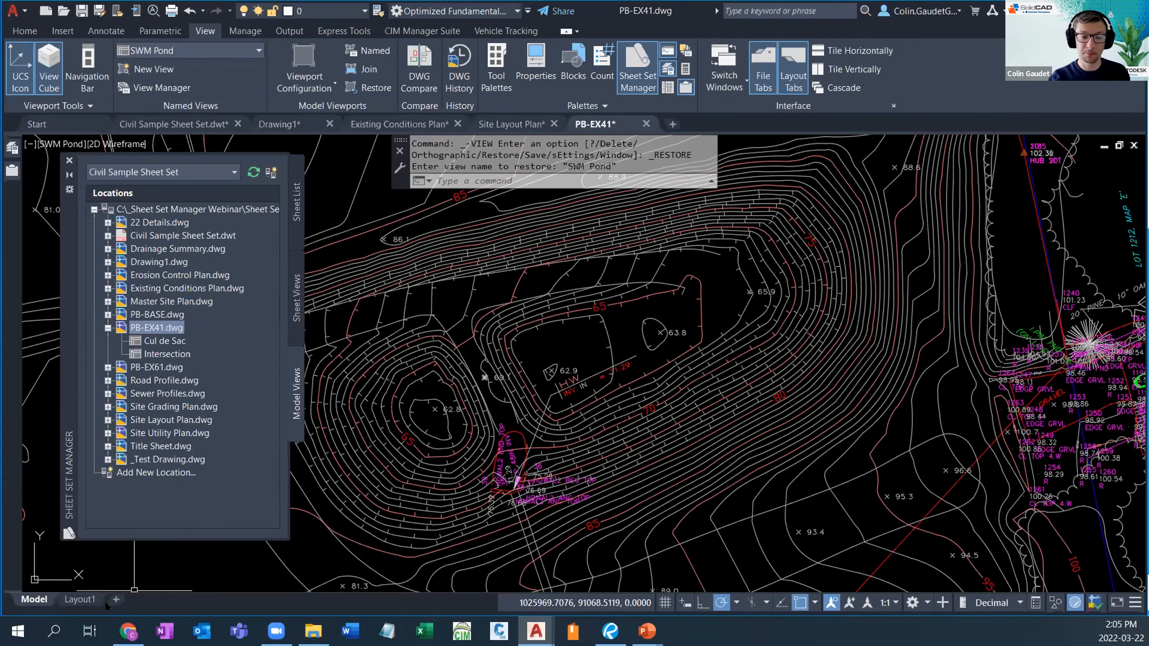
click(80, 599)
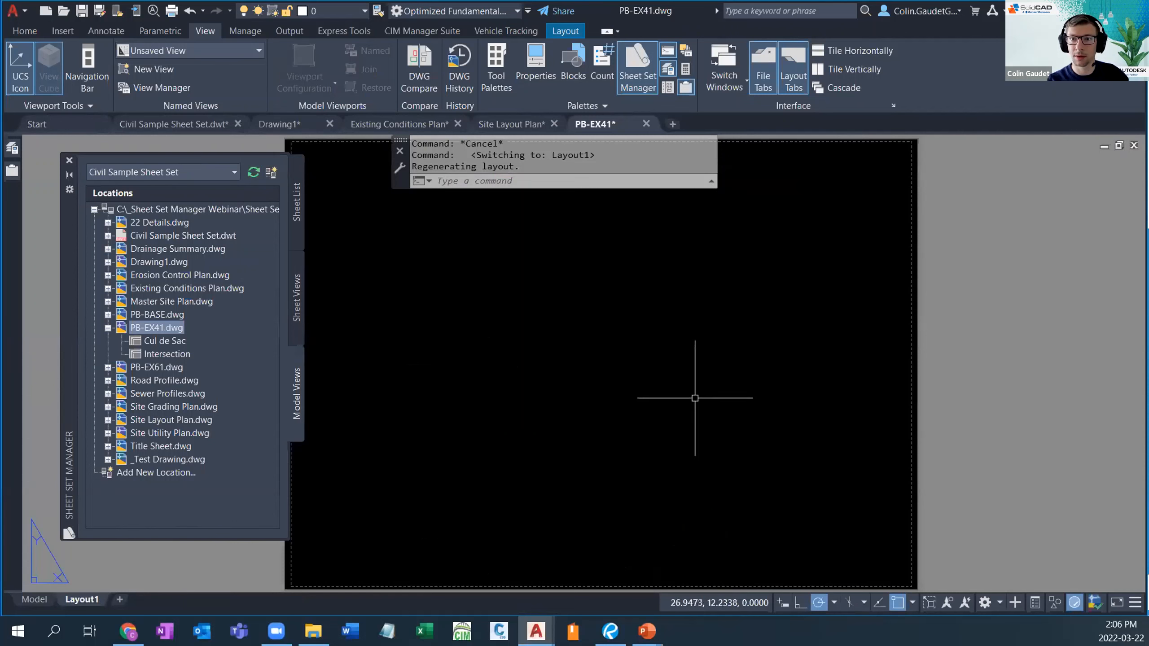
click(575, 30)
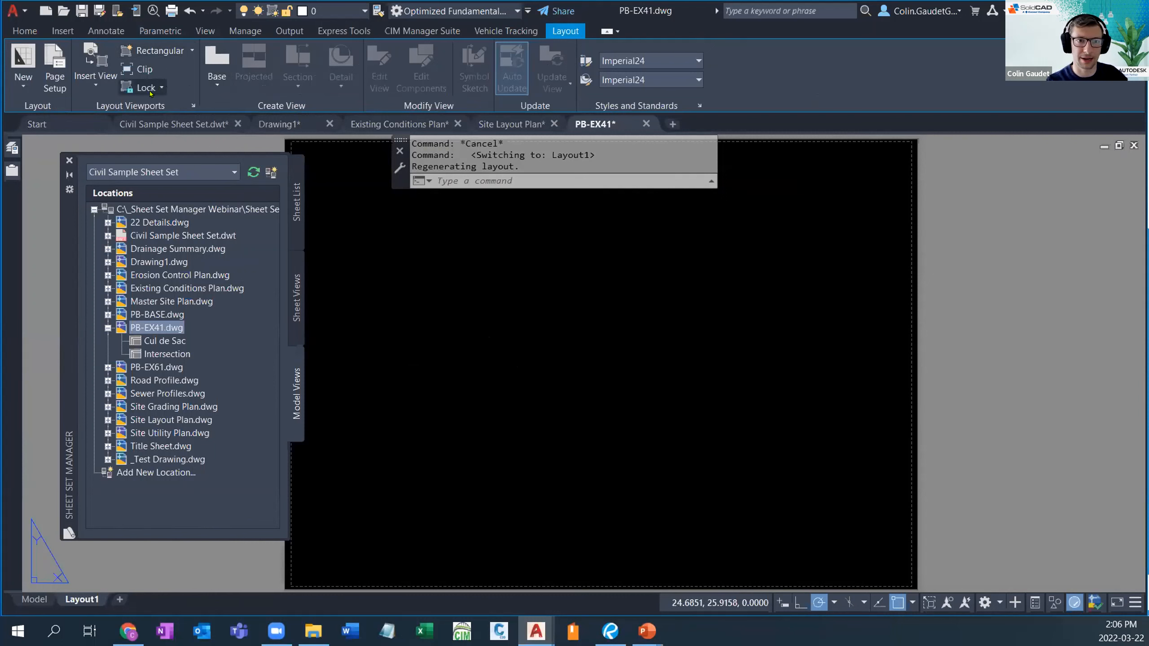
click(95, 86)
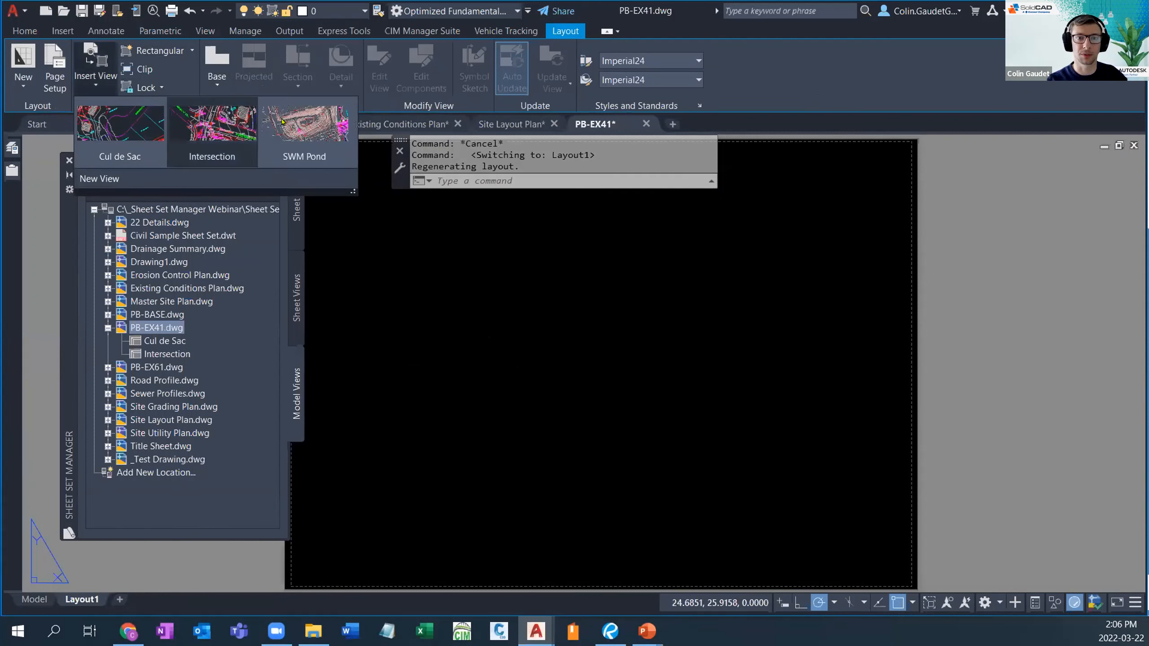
click(287, 123)
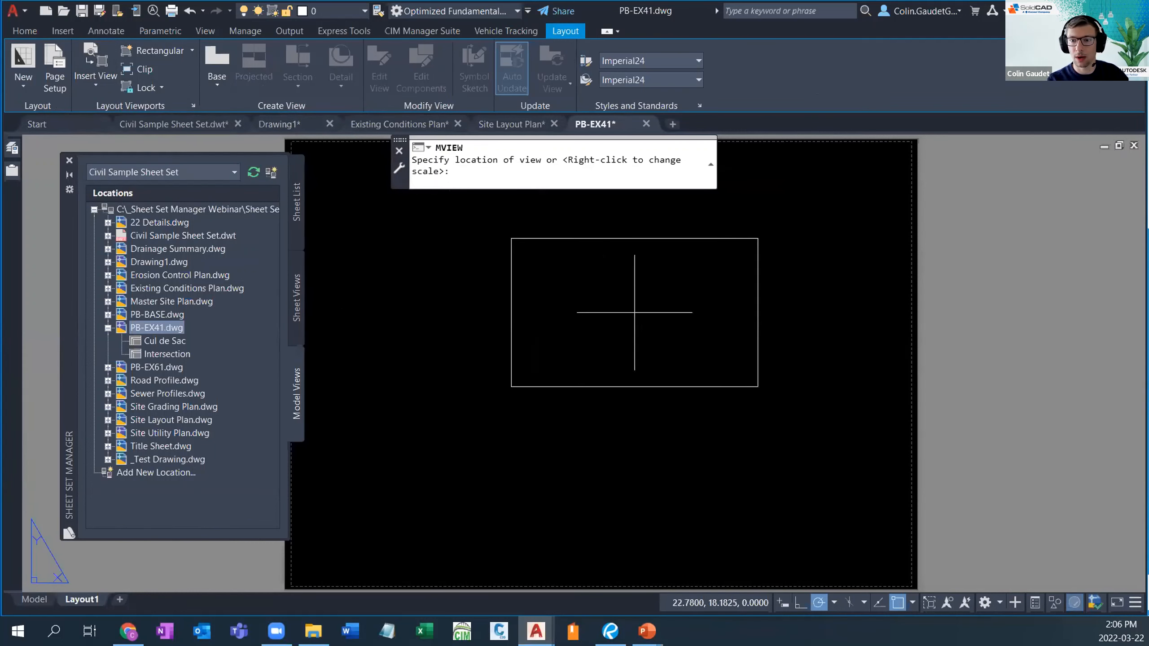
Step: Set the SWM Pond view's scale to 3/4" = 1'-0" and place it in the upper part of the Layout1 sheet
right_click(486, 274)
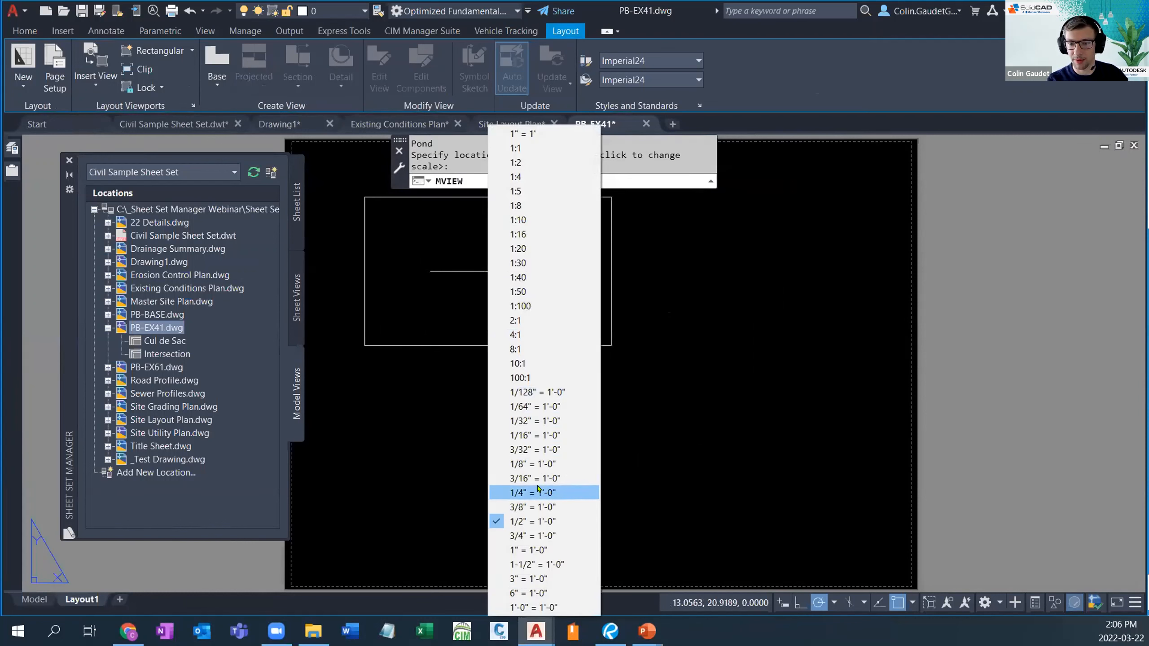
click(539, 492)
right_click(454, 277)
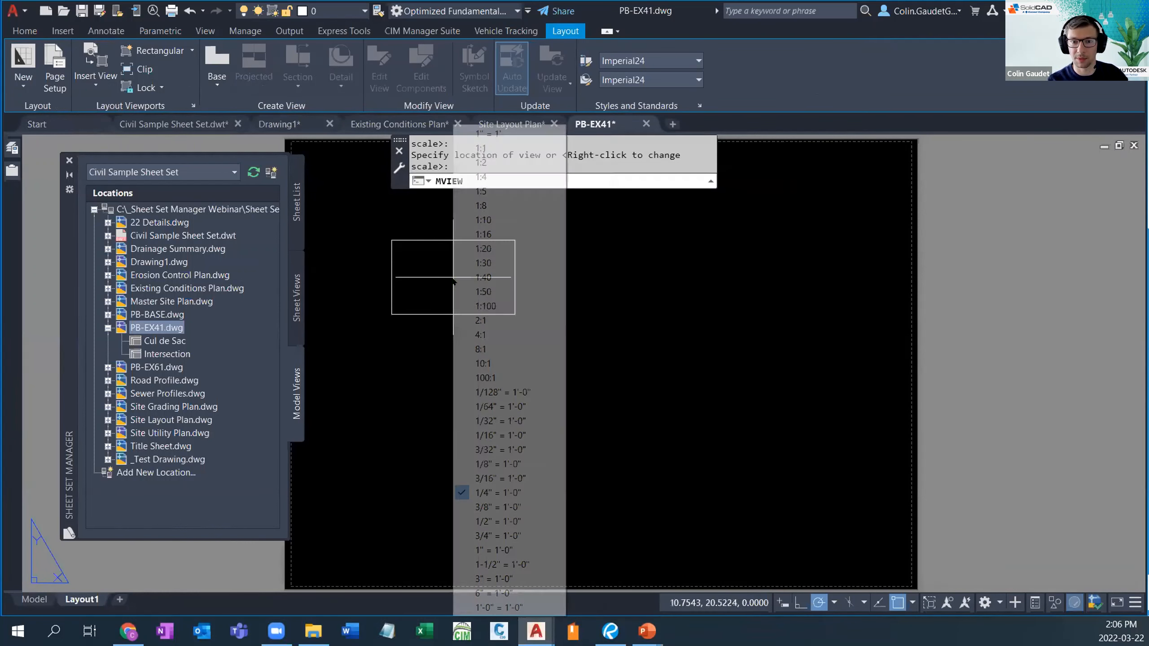
click(500, 535)
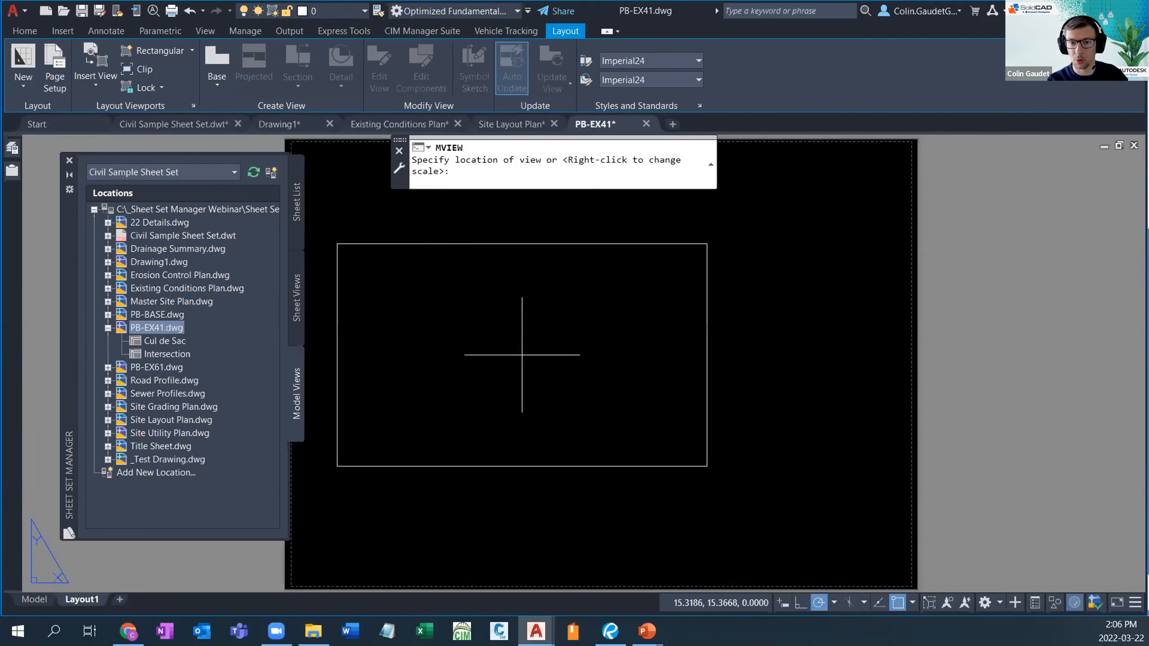
click(535, 313)
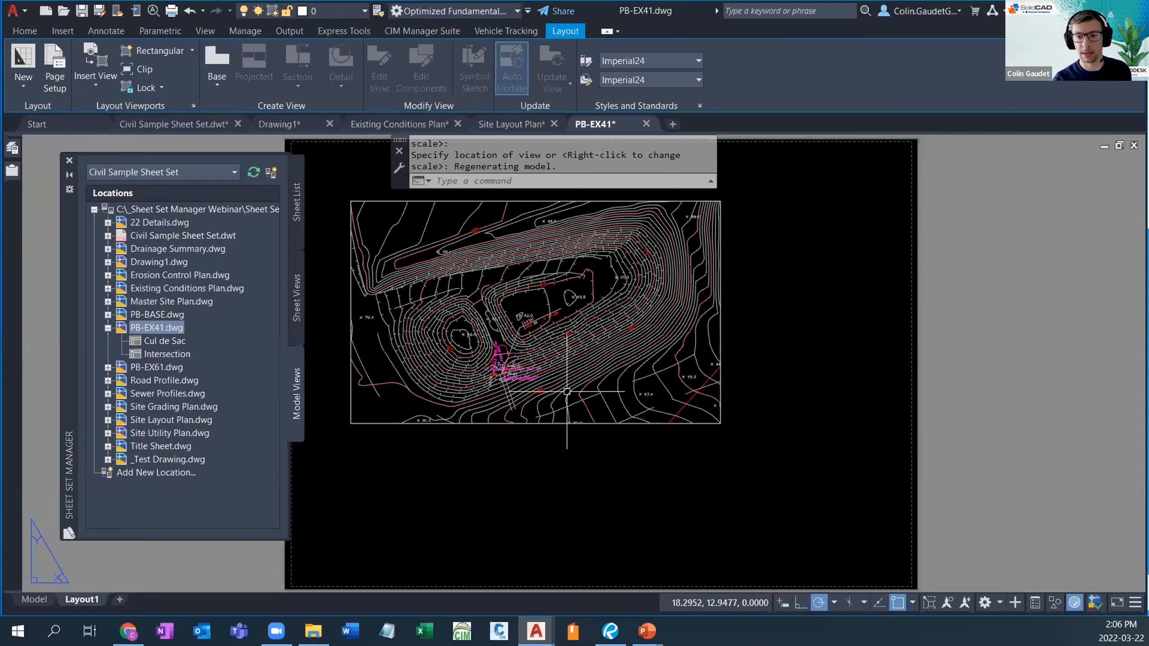
Step: Activate model space inside the SWM Pond viewport, return to paper space and clear any pending selection
double_click(397, 401)
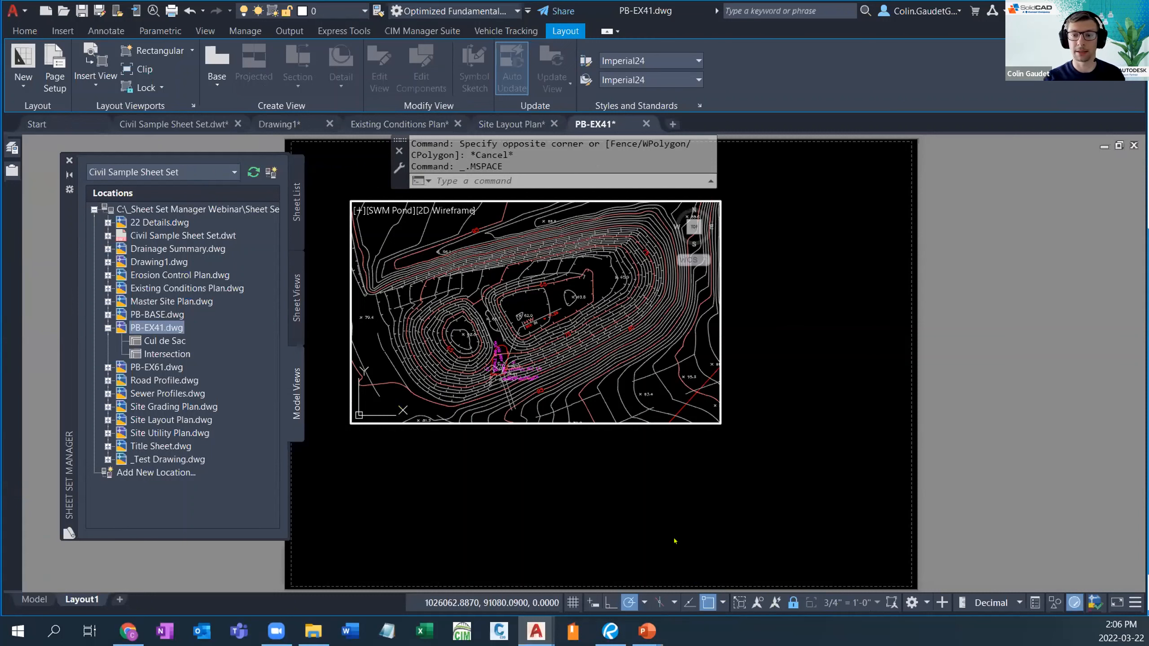
double_click(630, 468)
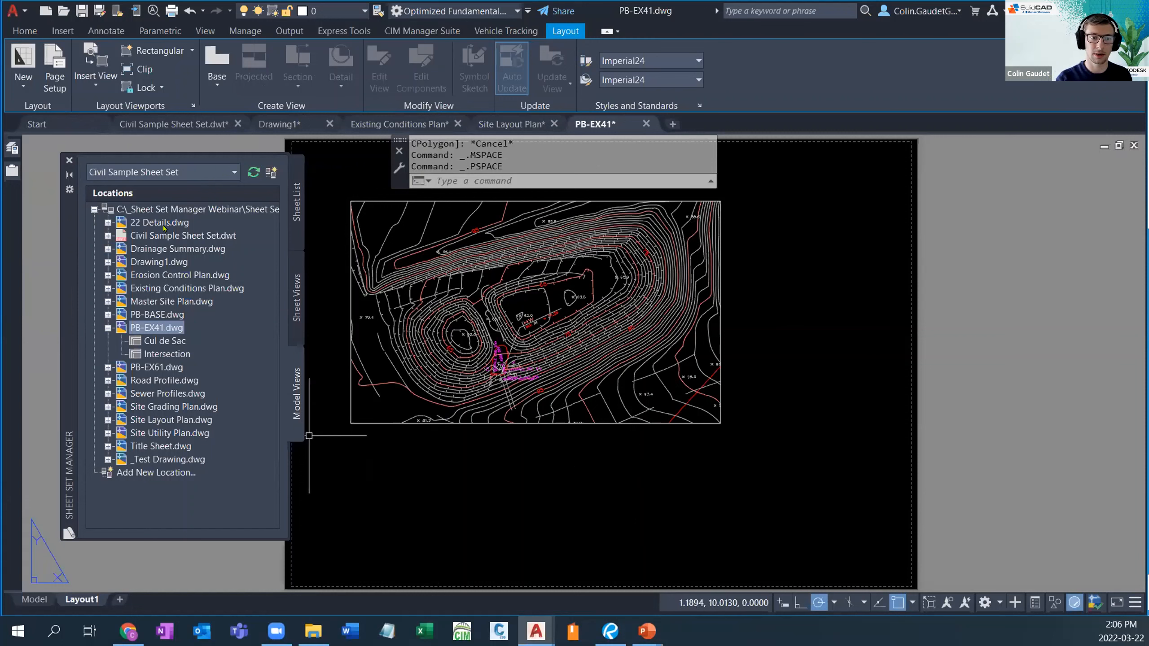
click(389, 464)
key(Escape)
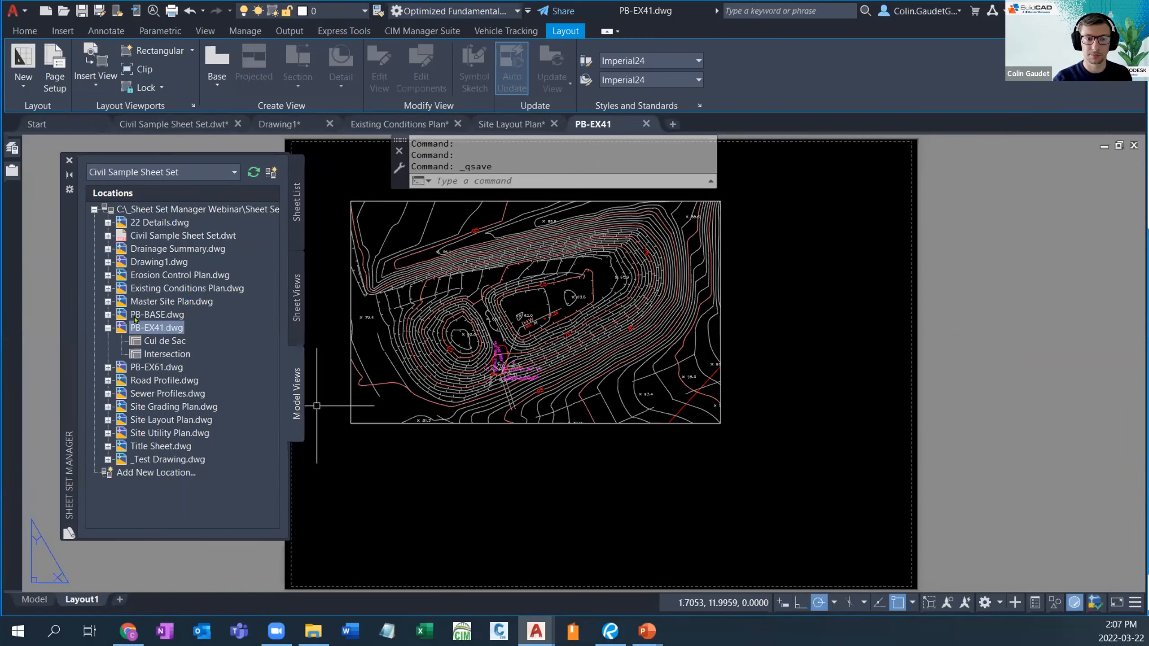
Step: Save PB-EX41.dwg, refresh its list of model views in the sheet set and select the SWM Pond view
key(ctrl+s)
click(108, 326)
click(108, 327)
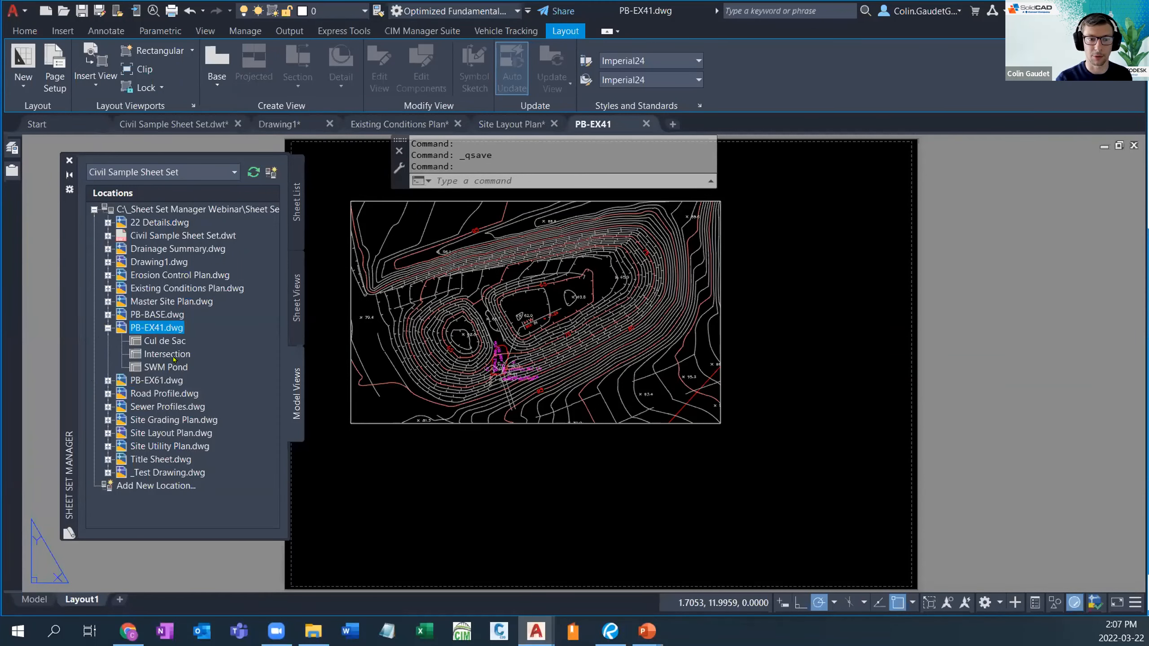
click(169, 367)
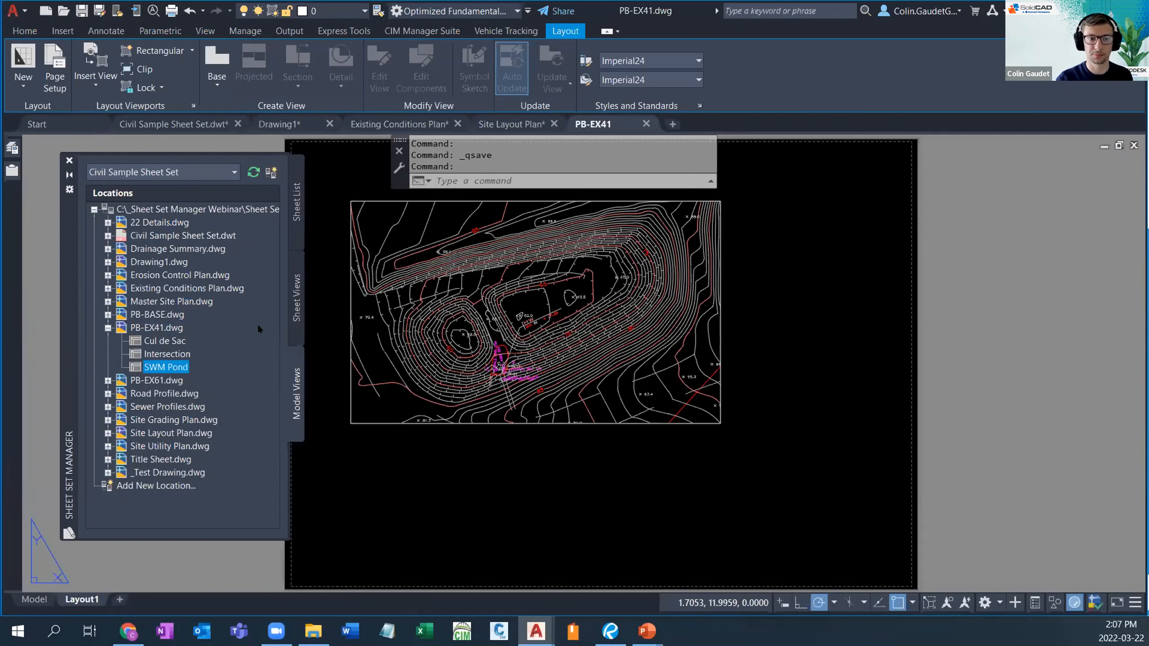
Step: Open 22 Details.dwg from the sheet set's model view locations and switch to its DD Details layout
double_click(159, 223)
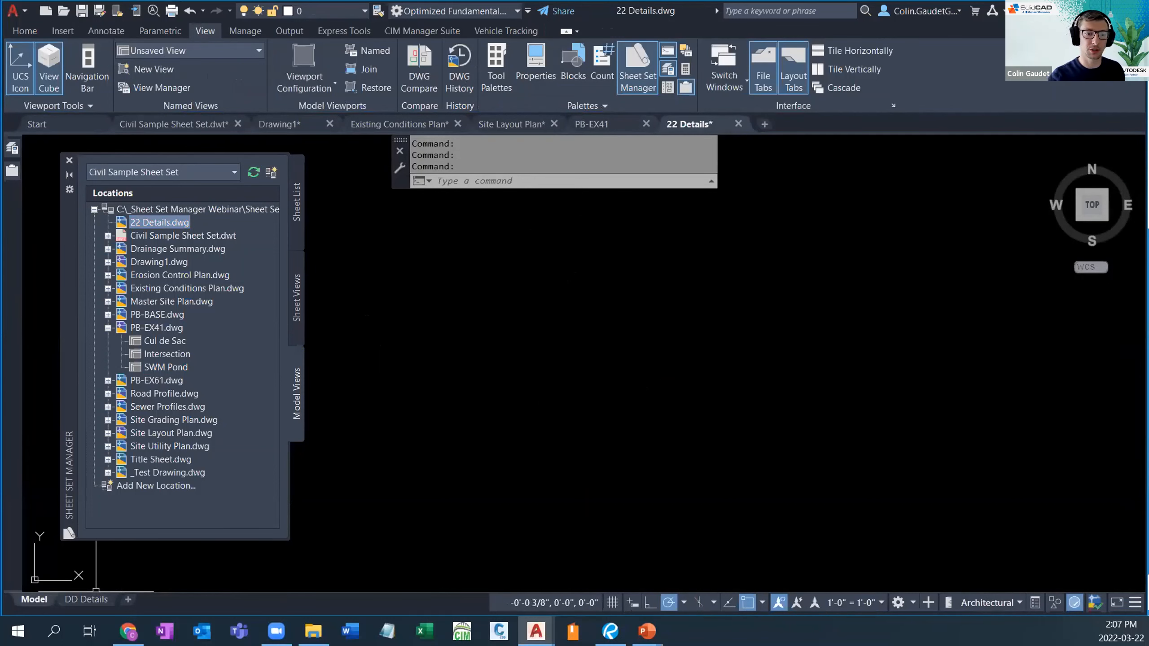
click(87, 599)
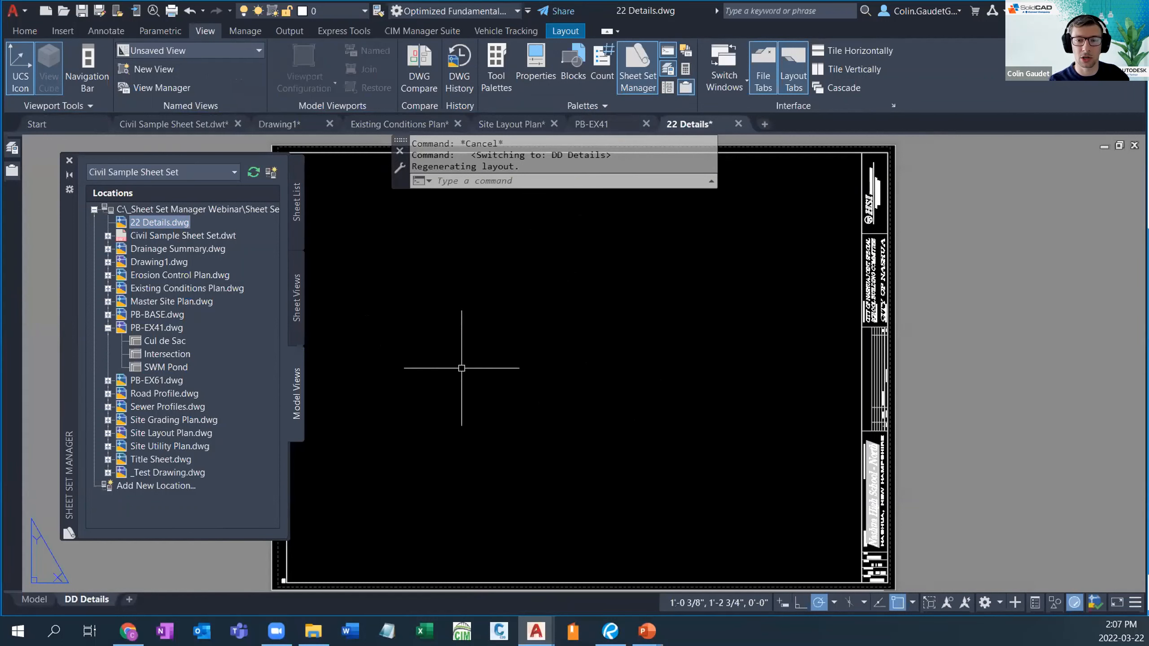
middle_drag(462, 377, 491, 368)
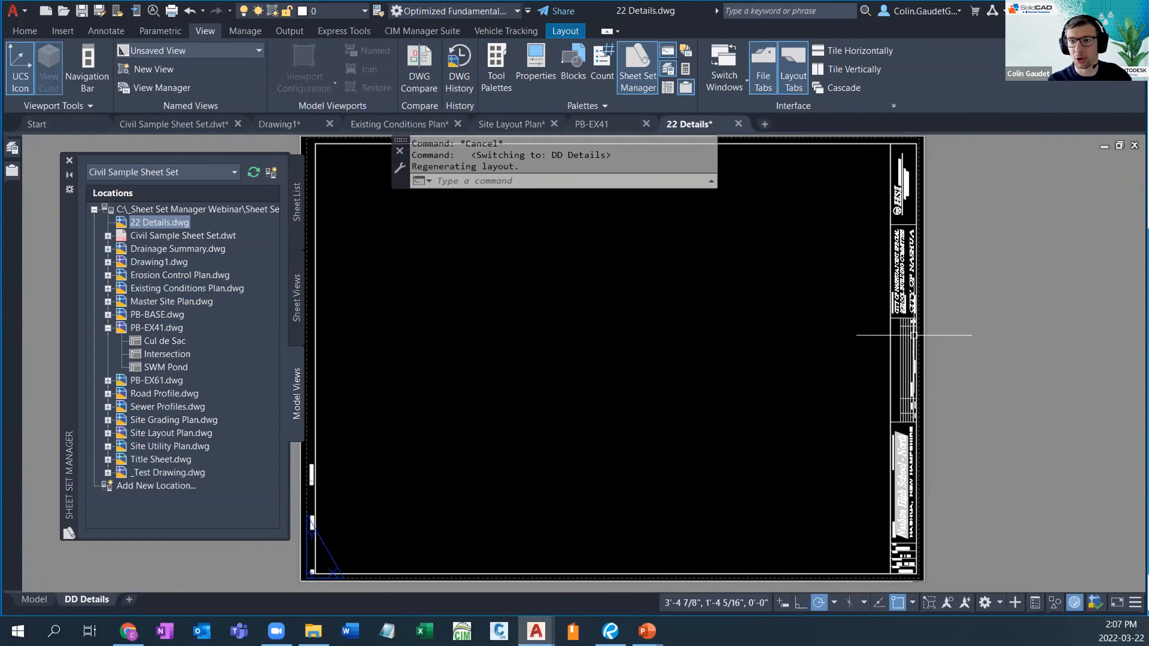
mouse_move(203, 121)
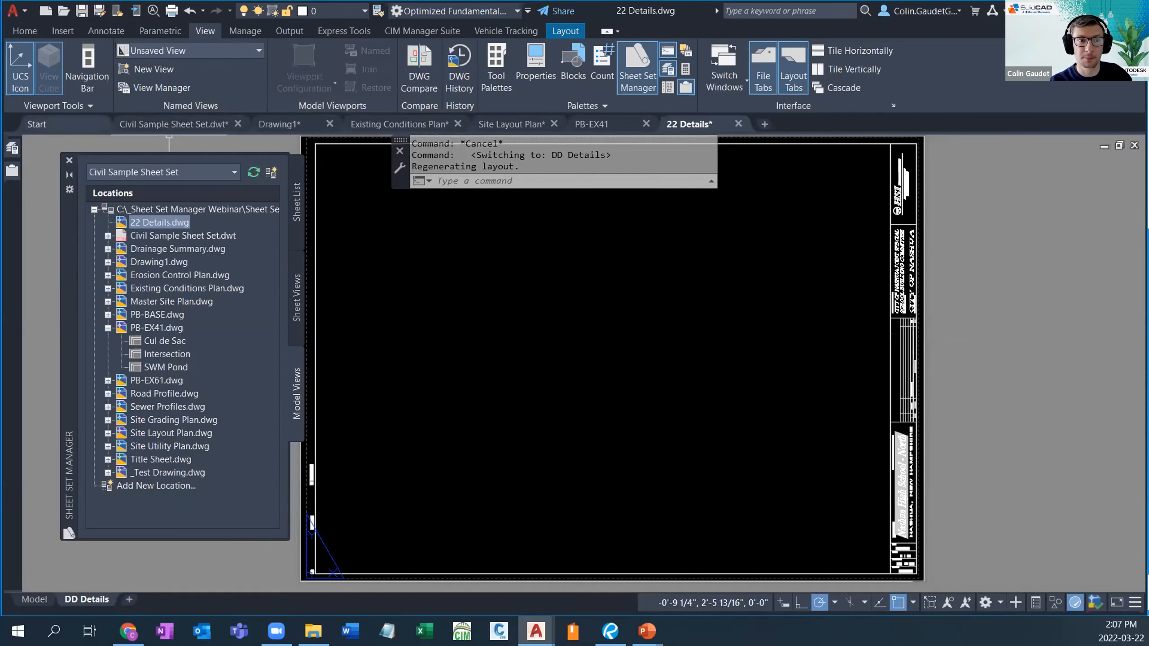
mouse_move(13, 170)
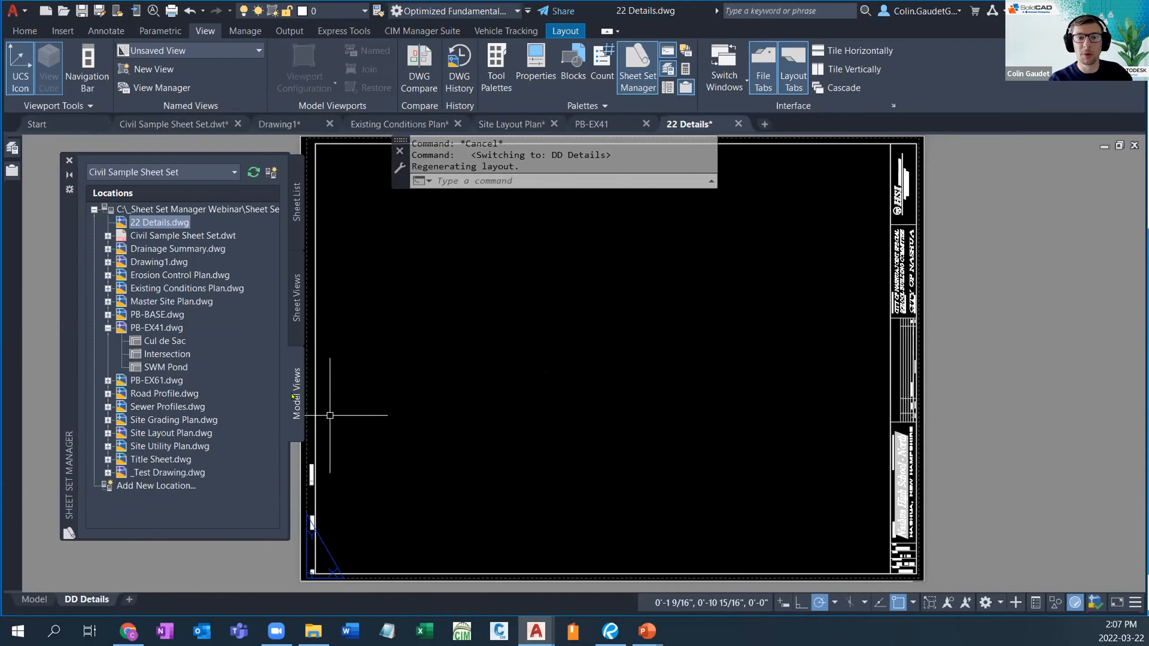
Step: Place PB-EX41's Cul de Sac model view on the DD Details sheet's upper-left area at 1/2" = 1'-0" scale
click(176, 342)
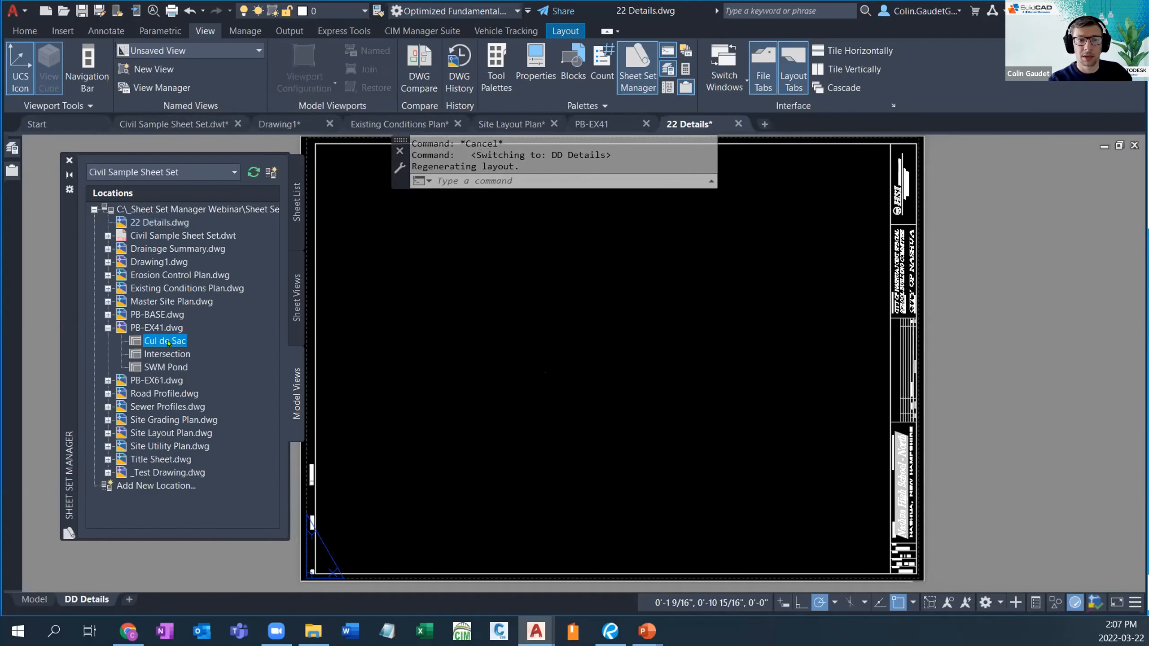
mouse_move(167, 342)
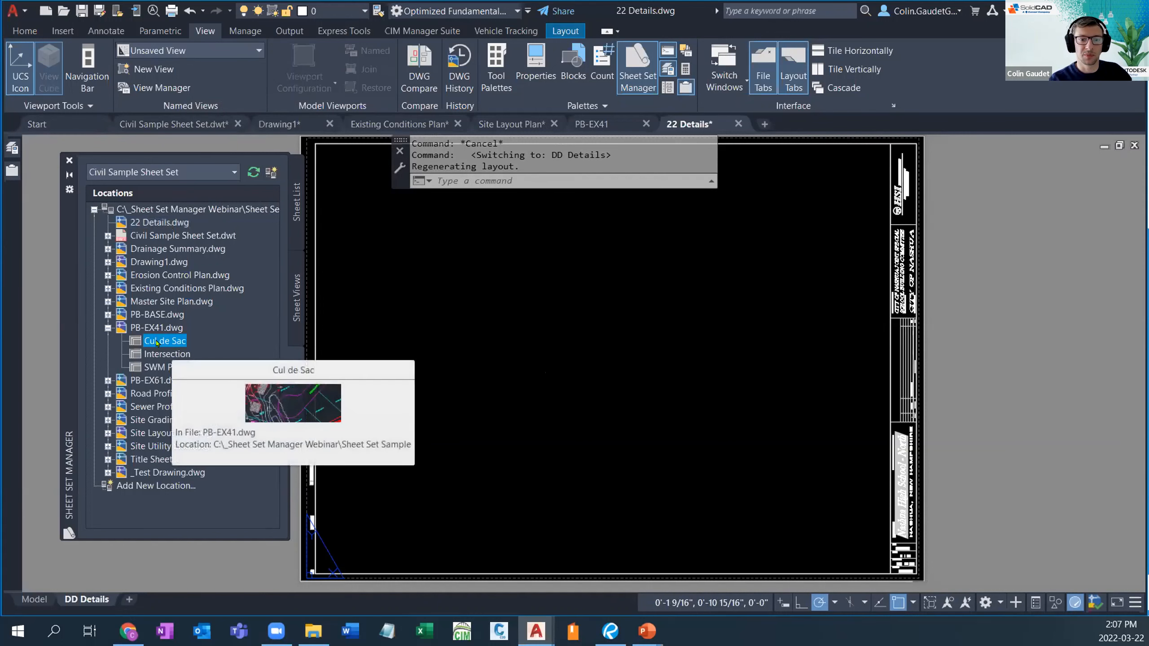
right_click(157, 343)
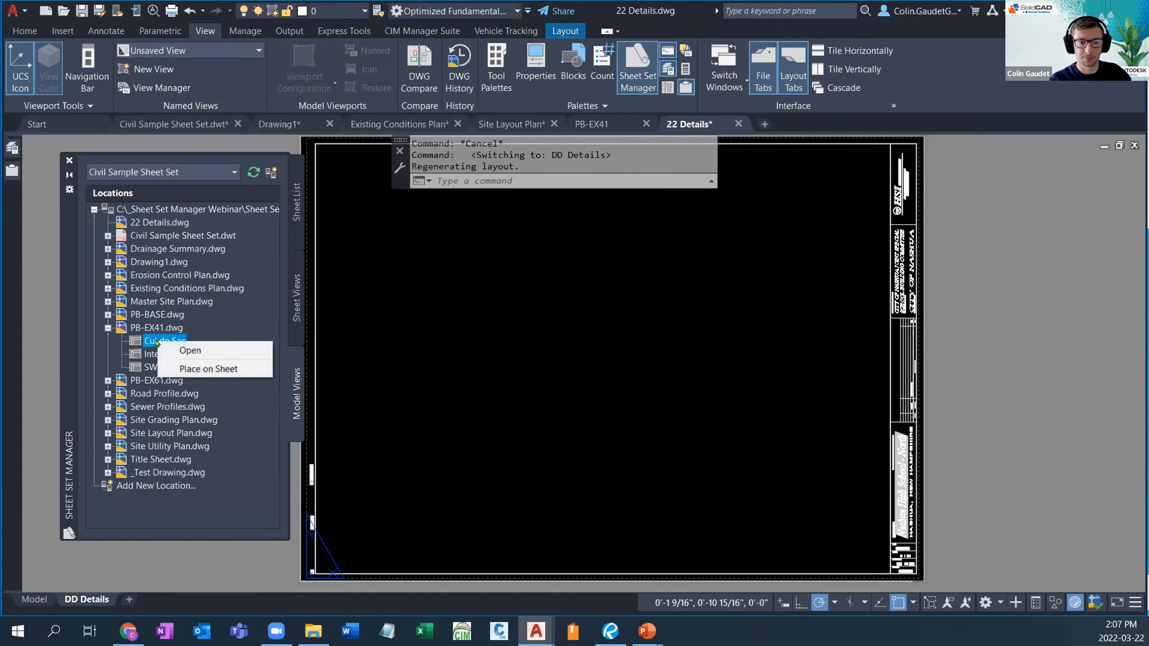
click(216, 368)
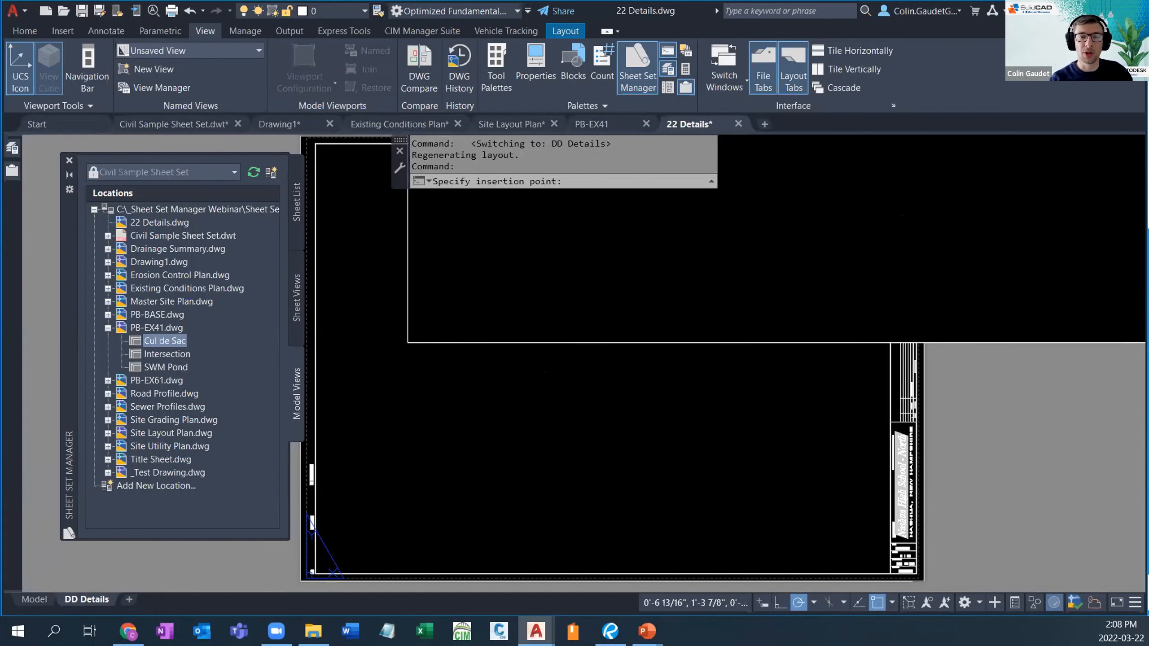
right_click(387, 323)
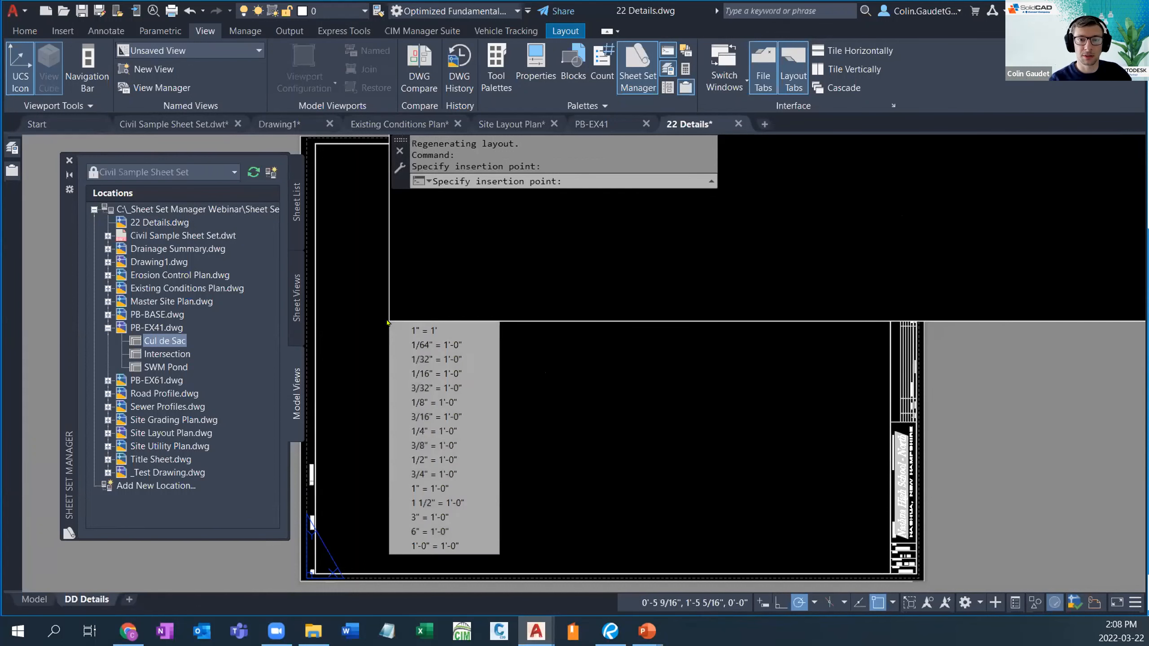
click(428, 460)
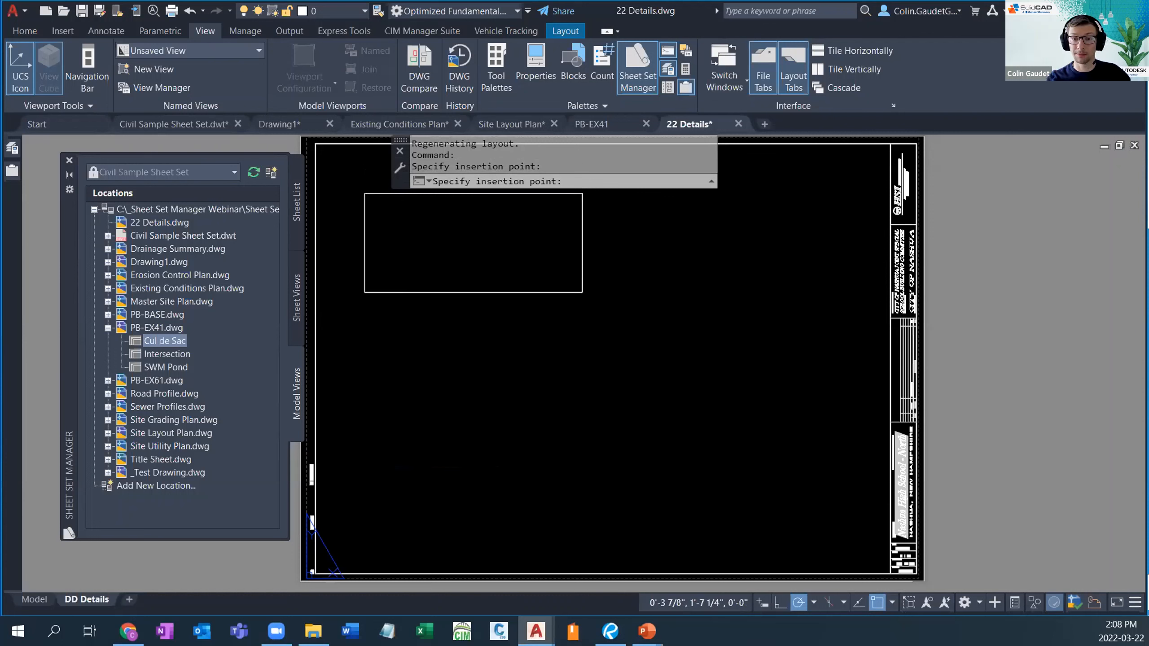
click(364, 292)
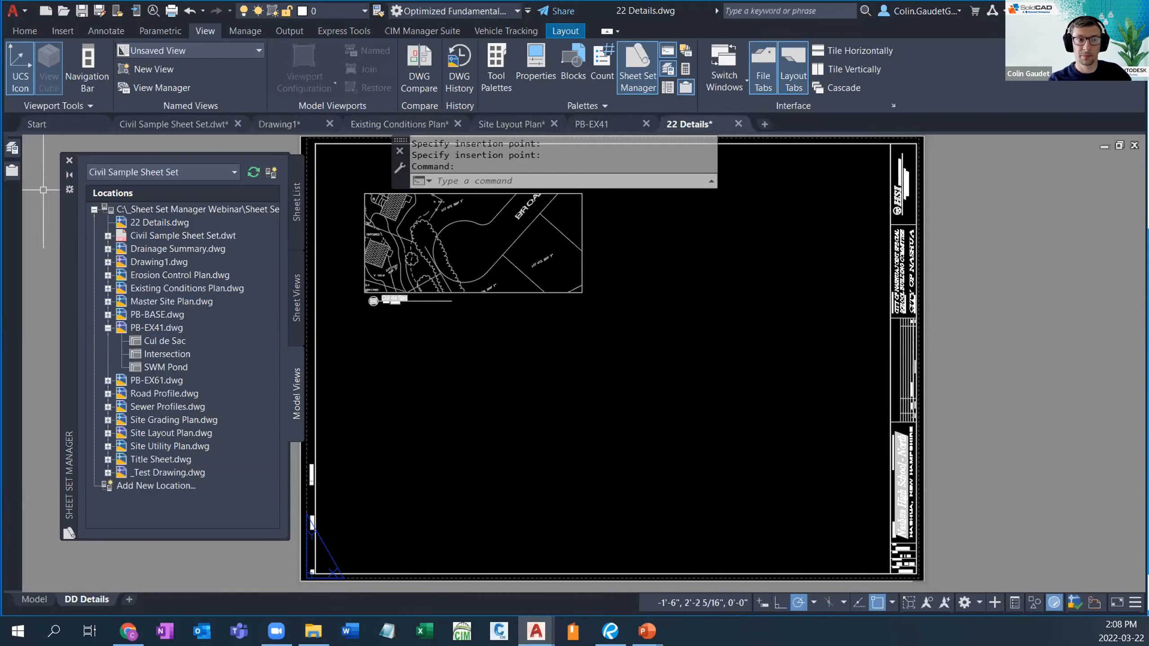
Step: Examine the placed Cul de Sac viewport, its model space and the title and scale label block below it
click(13, 171)
click(93, 229)
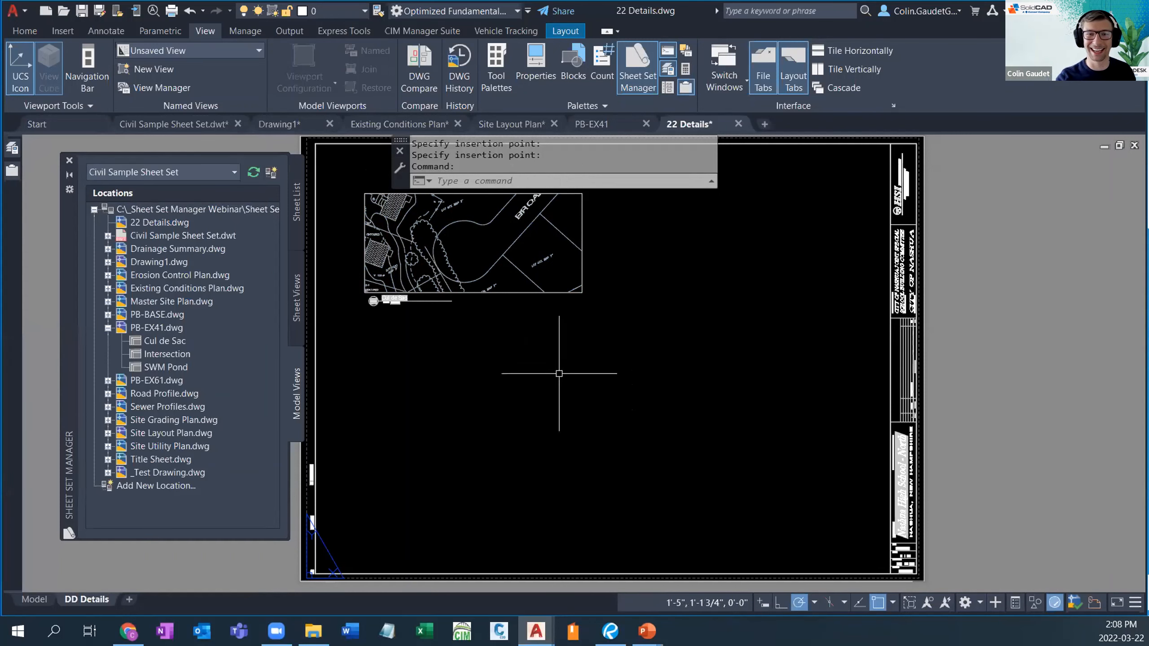
middle_drag(515, 329, 526, 362)
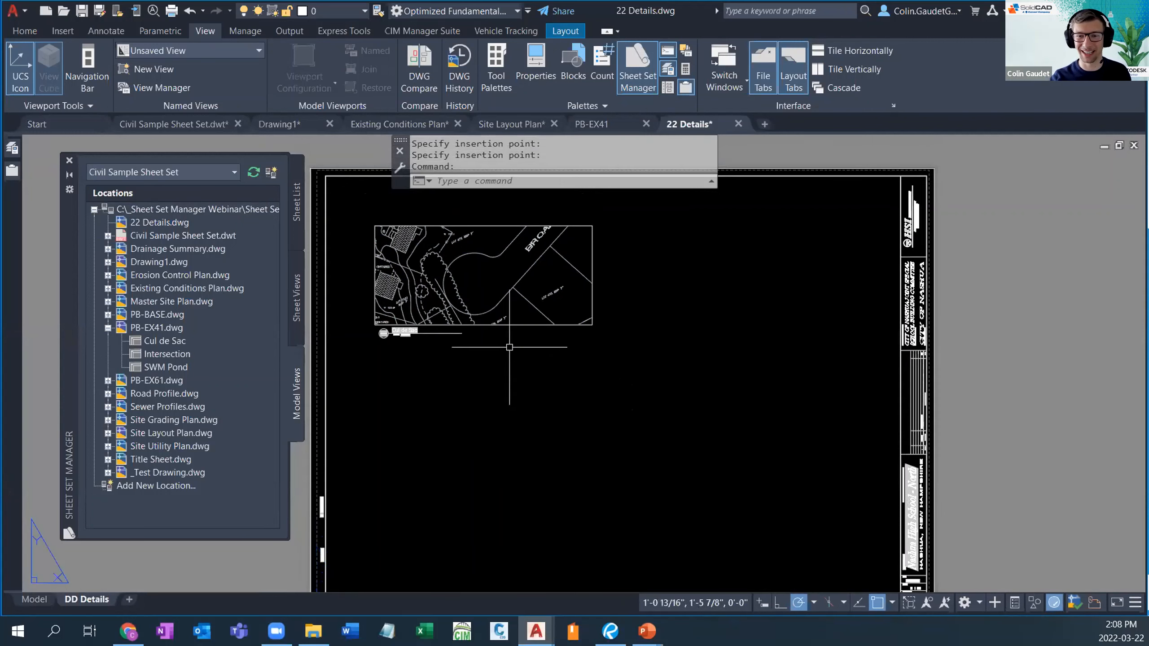
scroll(477, 316, up, 2)
middle_drag(478, 324, 623, 375)
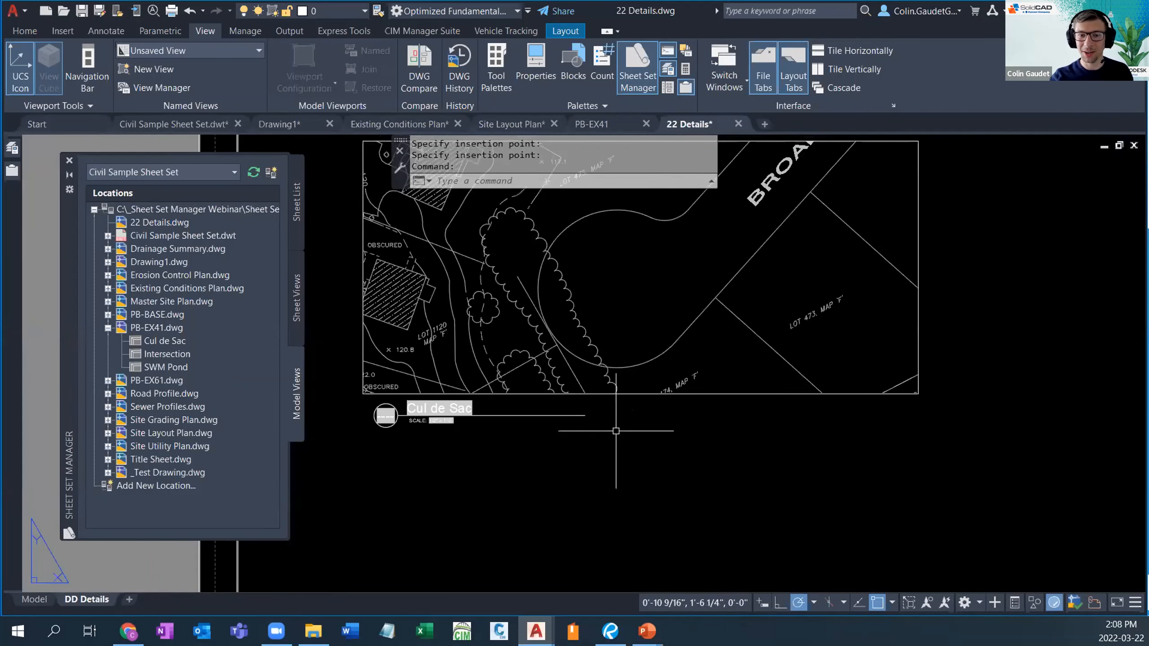
middle_drag(628, 421, 630, 474)
double_click(628, 373)
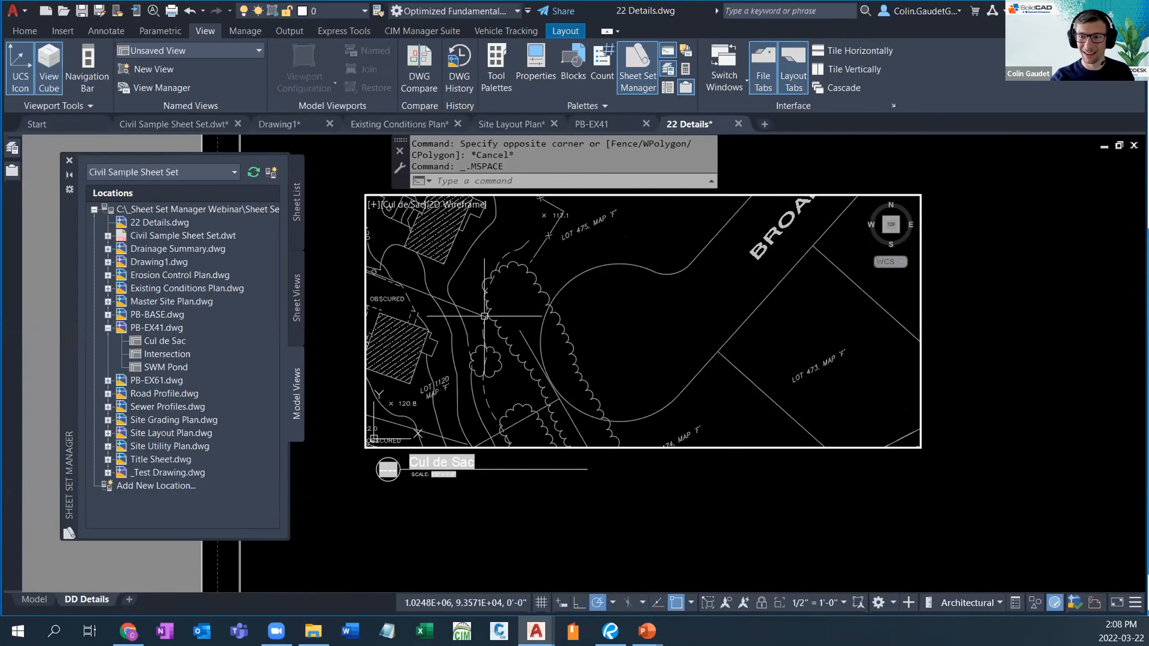
double_click(548, 498)
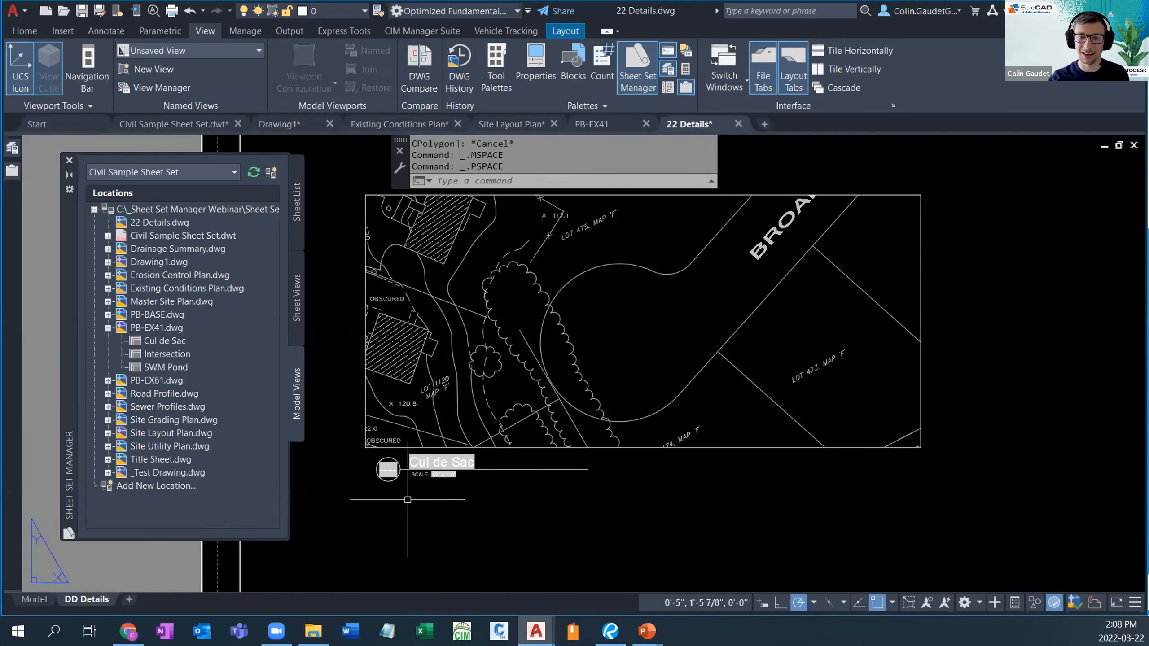
scroll(407, 498, up, 2)
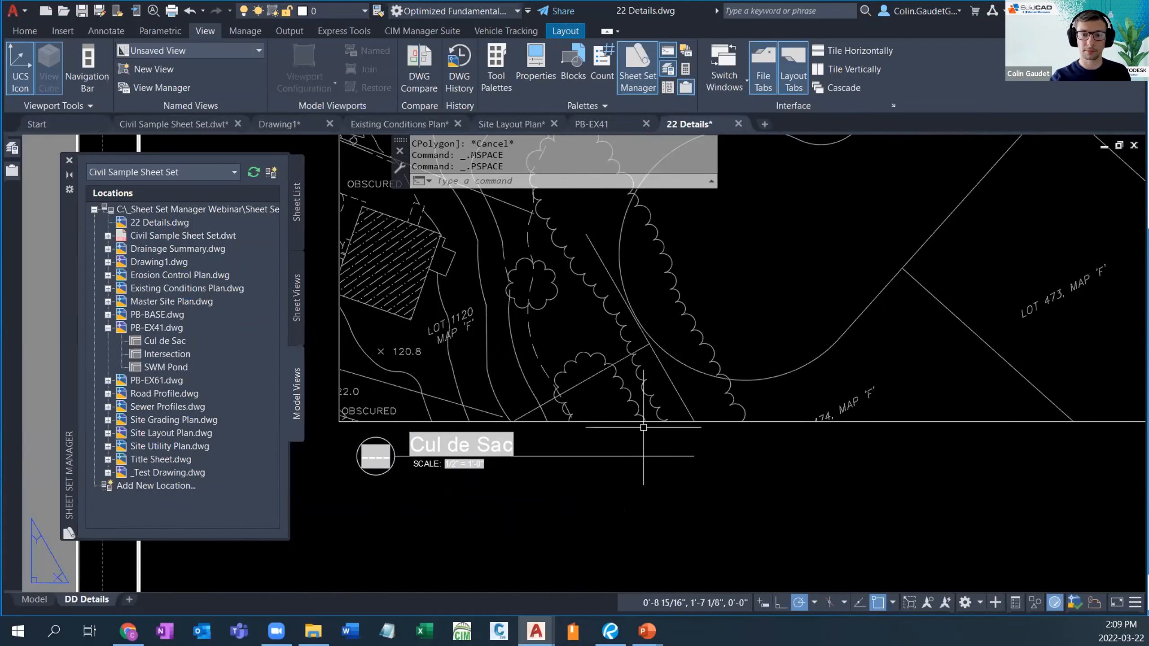
scroll(479, 417, down, 4)
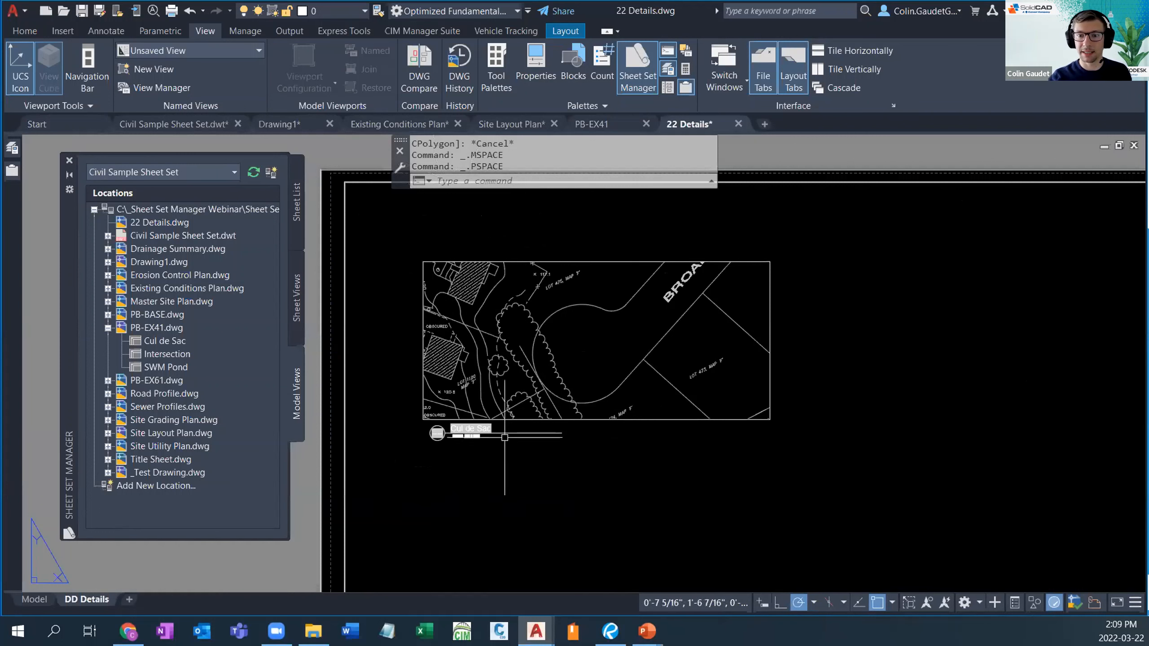
middle_drag(782, 477, 766, 453)
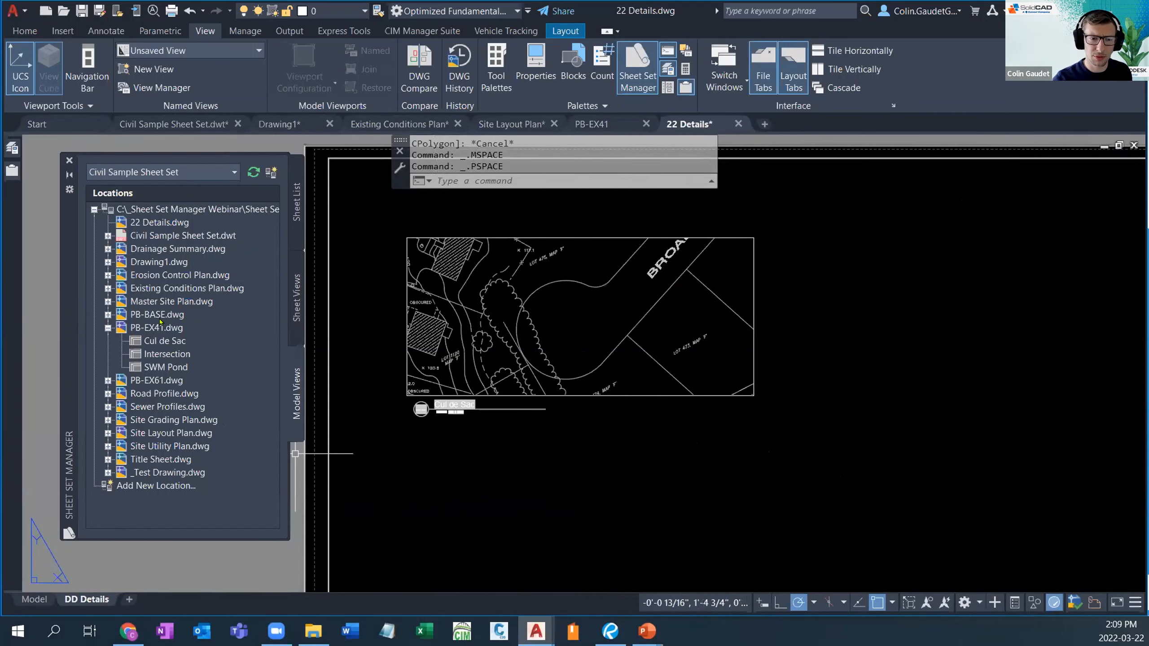
Step: Open Master Site Plan.dwg and its 01 - Master Plan sheet at the Broadcrest cul-de-sac
double_click(155, 301)
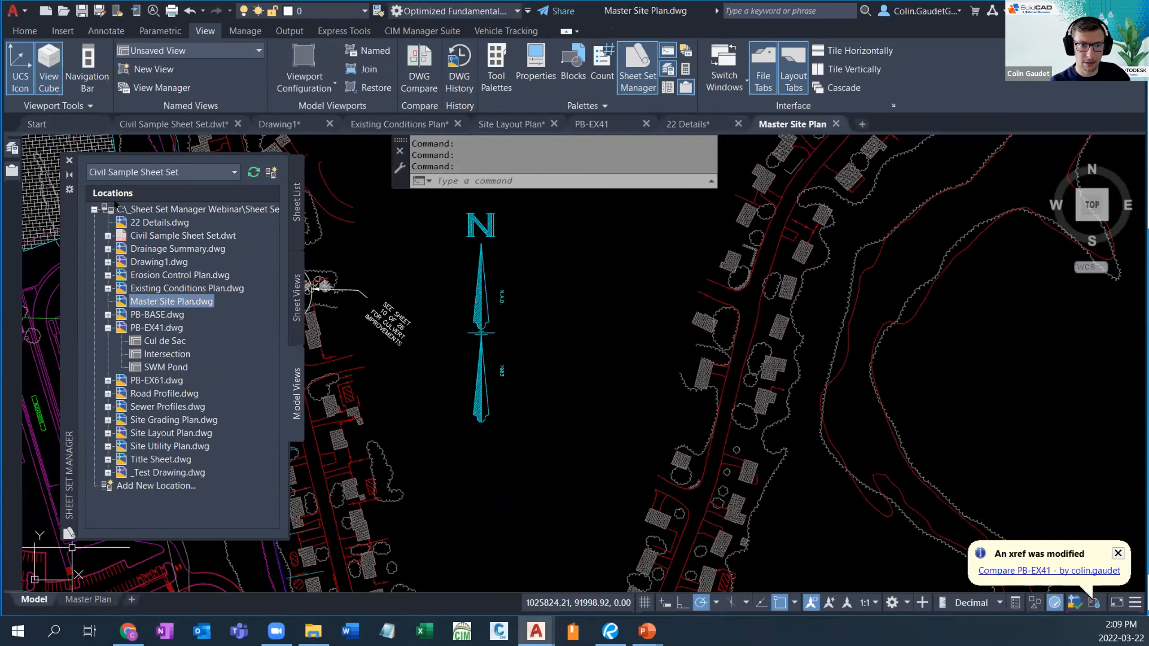
click(295, 212)
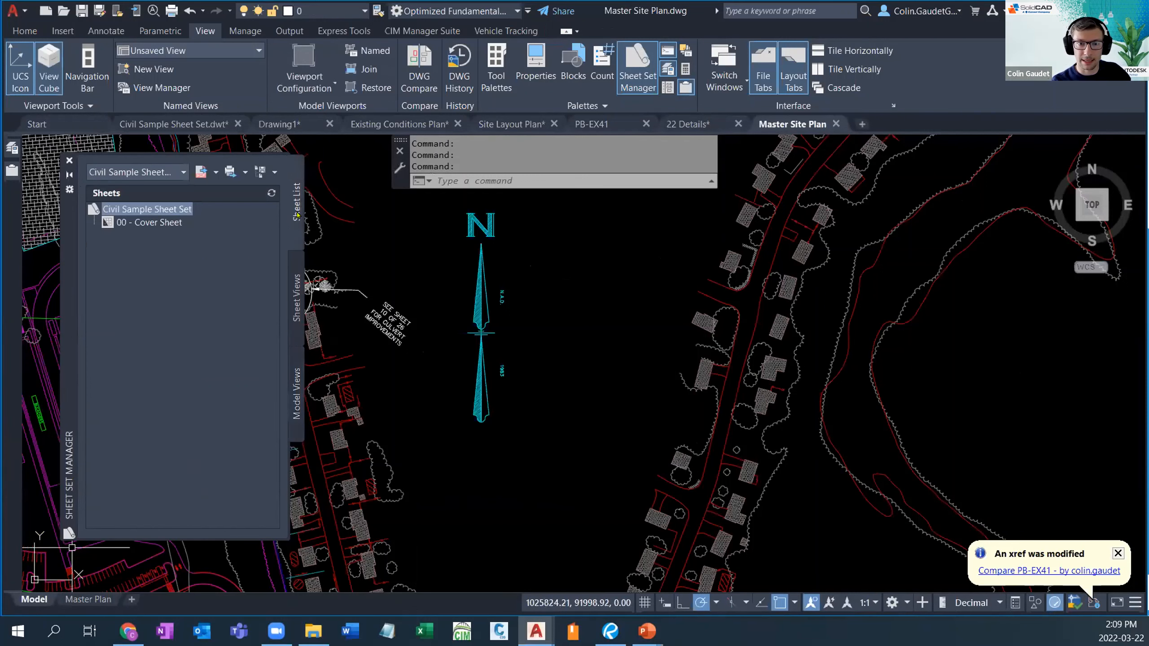
double_click(166, 236)
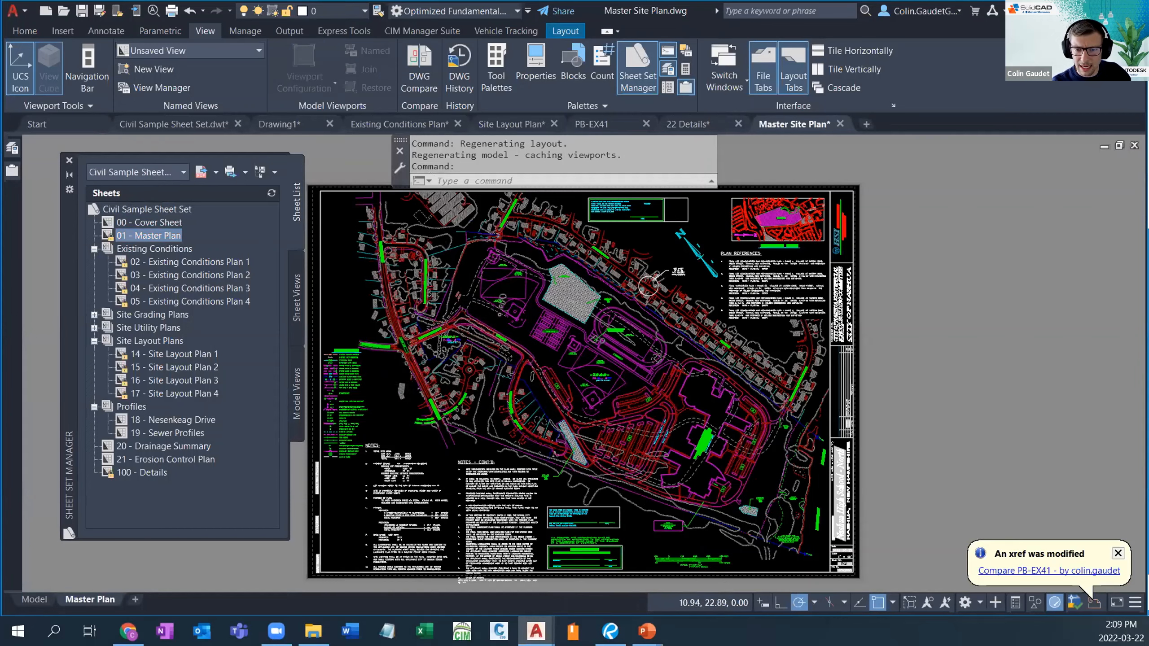
scroll(411, 312, up, 5)
scroll(411, 312, up, 5)
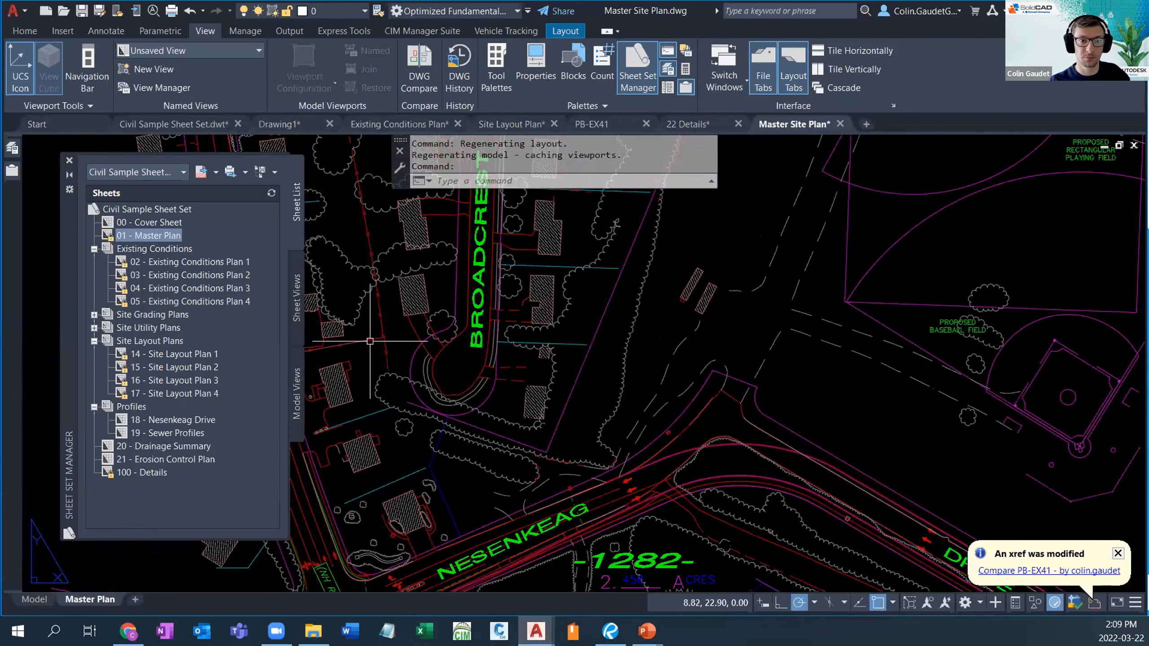
Step: Show the sheet set's views and select the Cul de Sac view under 100 - Details
click(295, 314)
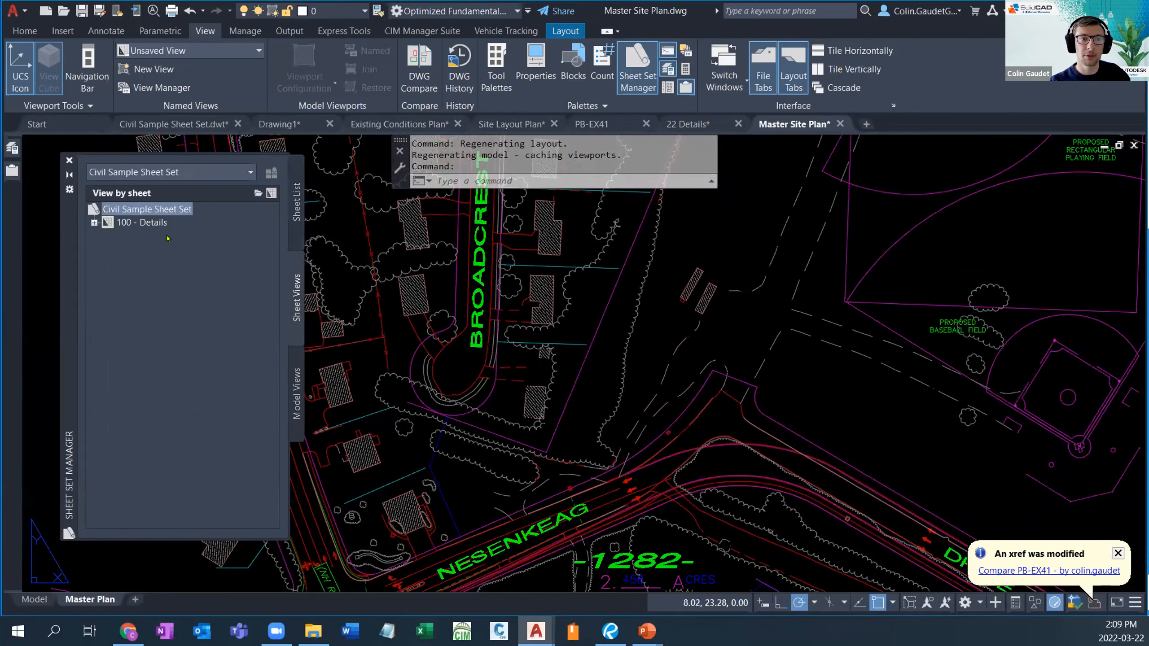
click(93, 223)
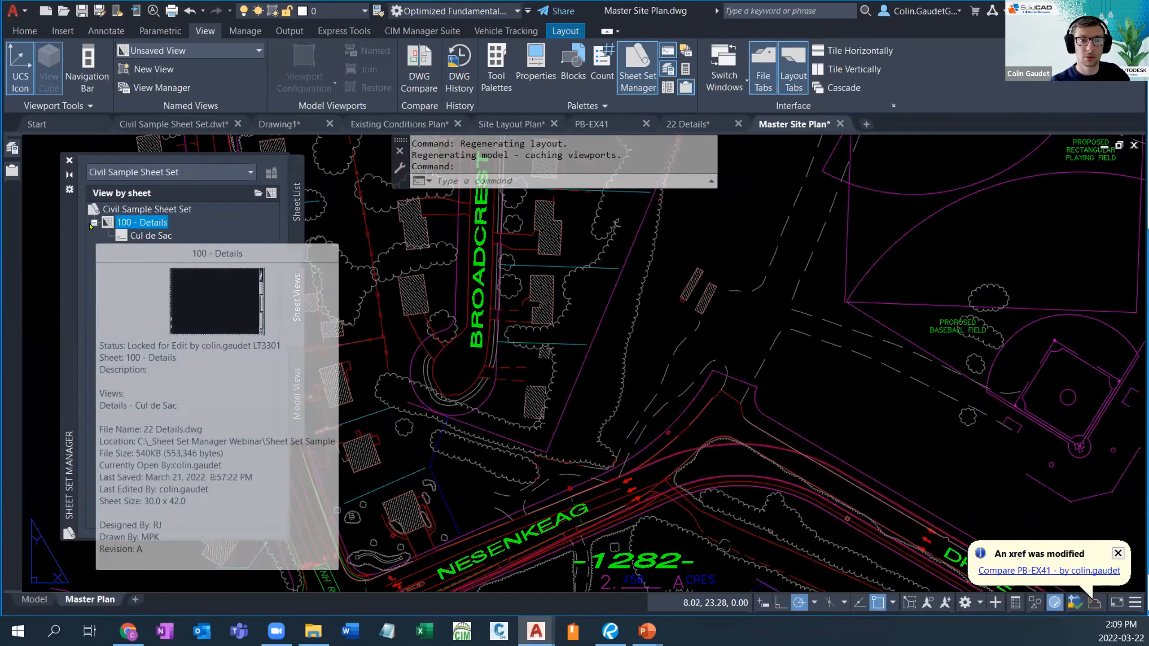
click(154, 236)
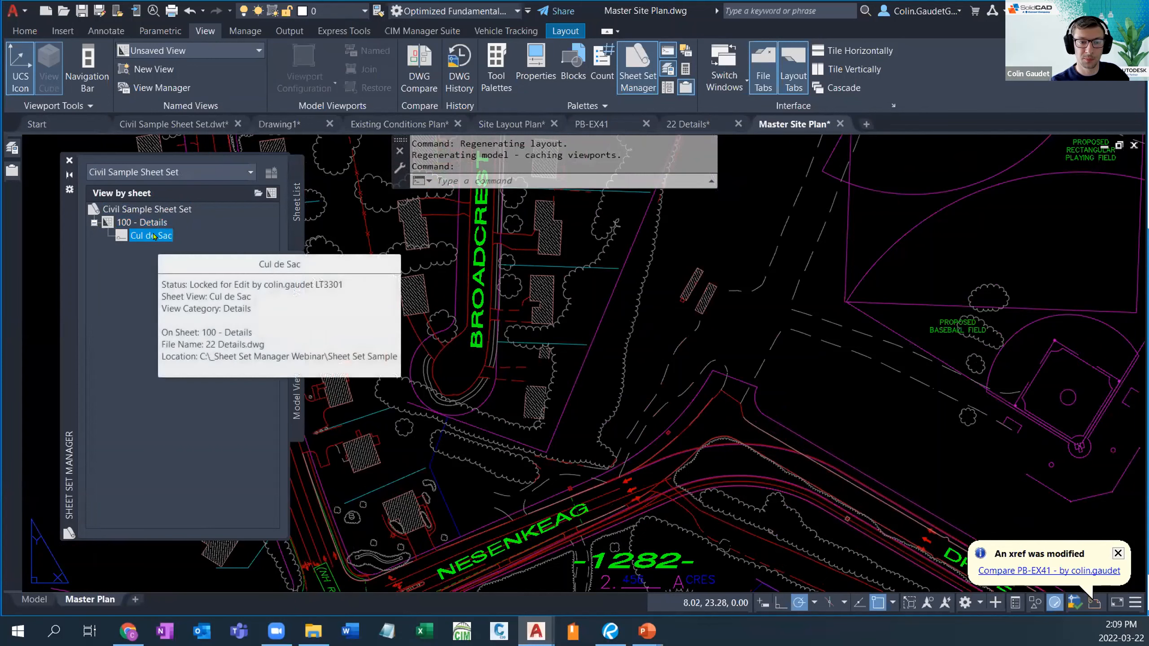
Step: Place a trial Callout Bubble for the Cul de Sac view inside the Broadcrest cul-de-sac and erase it
right_click(154, 236)
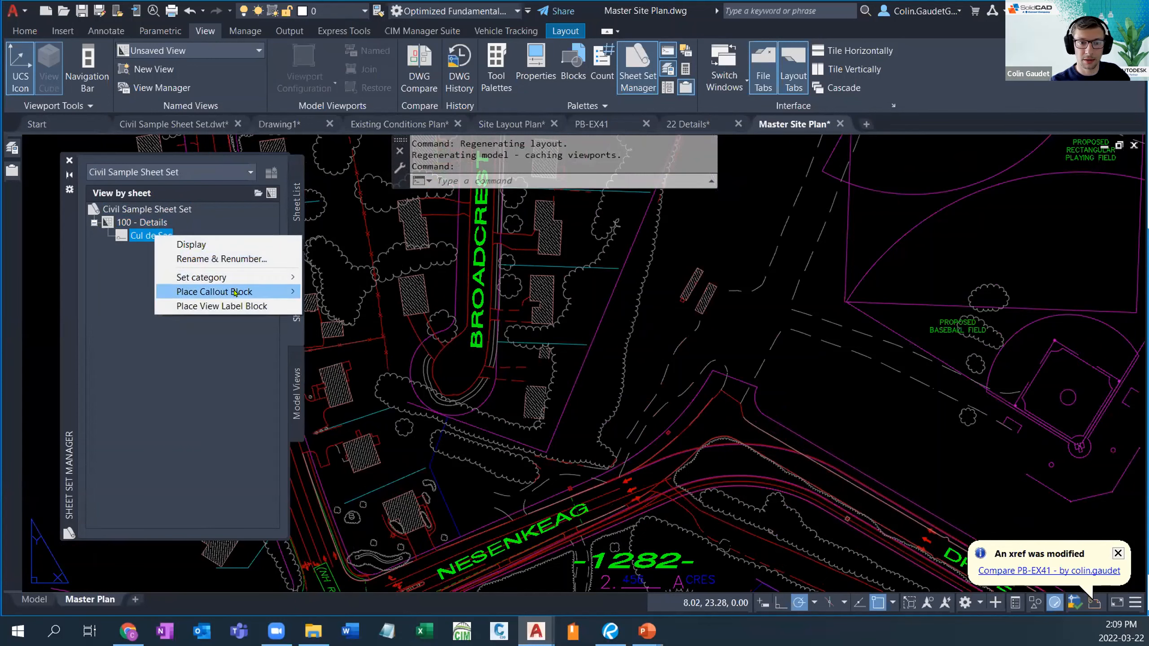
mouse_move(231, 293)
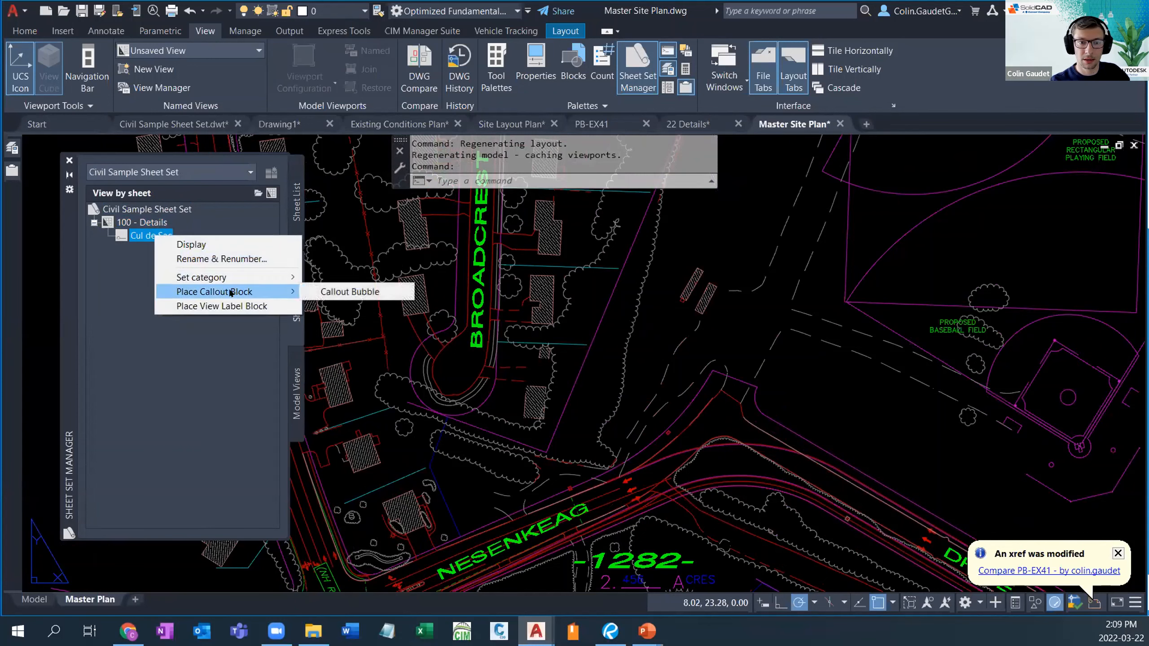
click(346, 292)
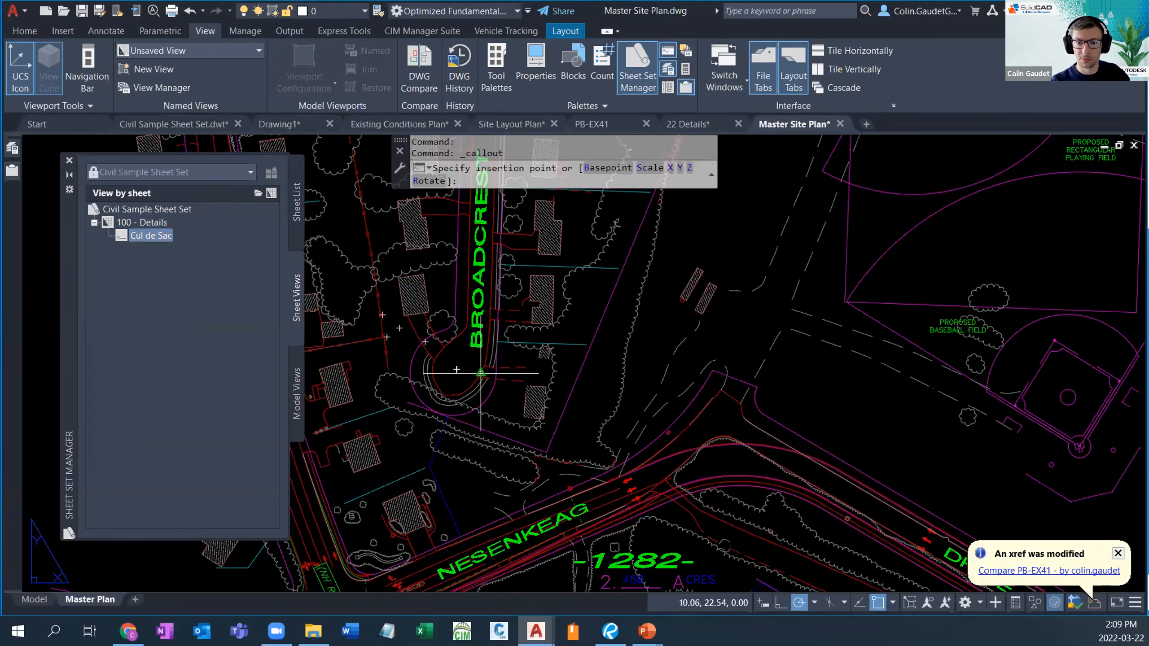
scroll(466, 373, up, 5)
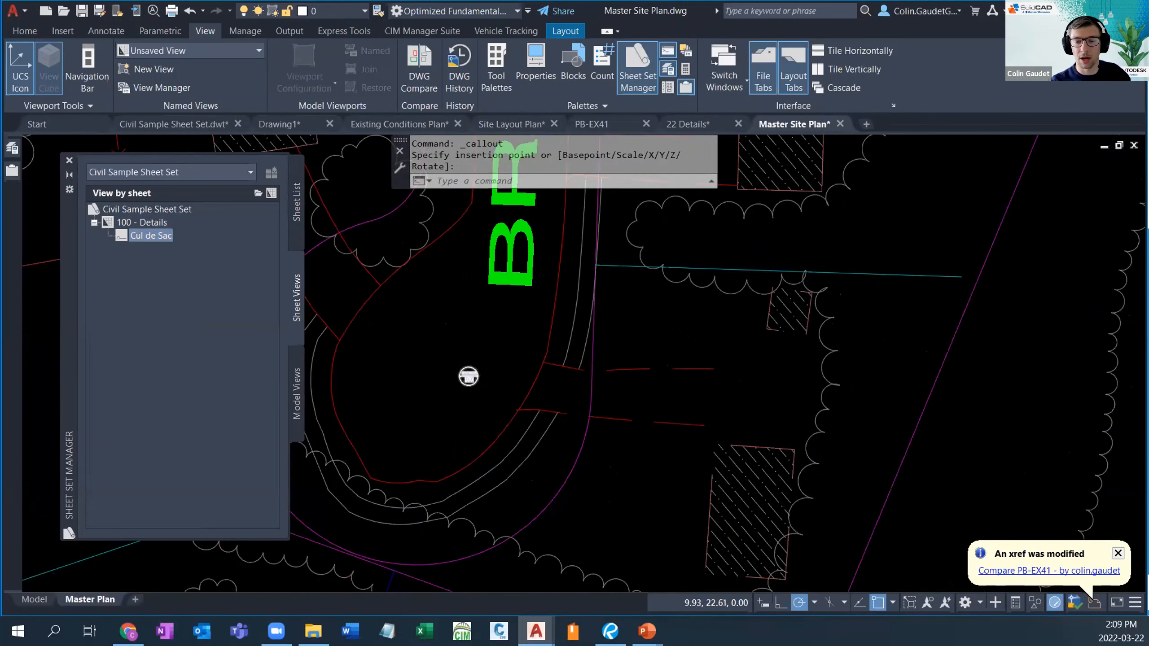
scroll(492, 376, up, 4)
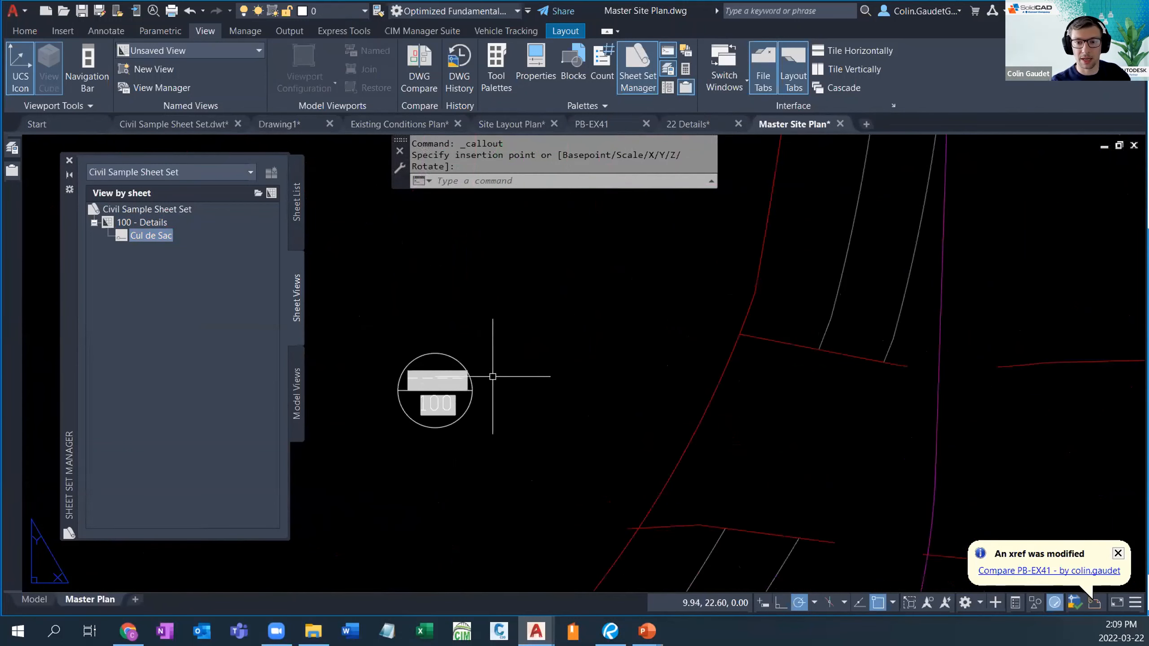
click(455, 390)
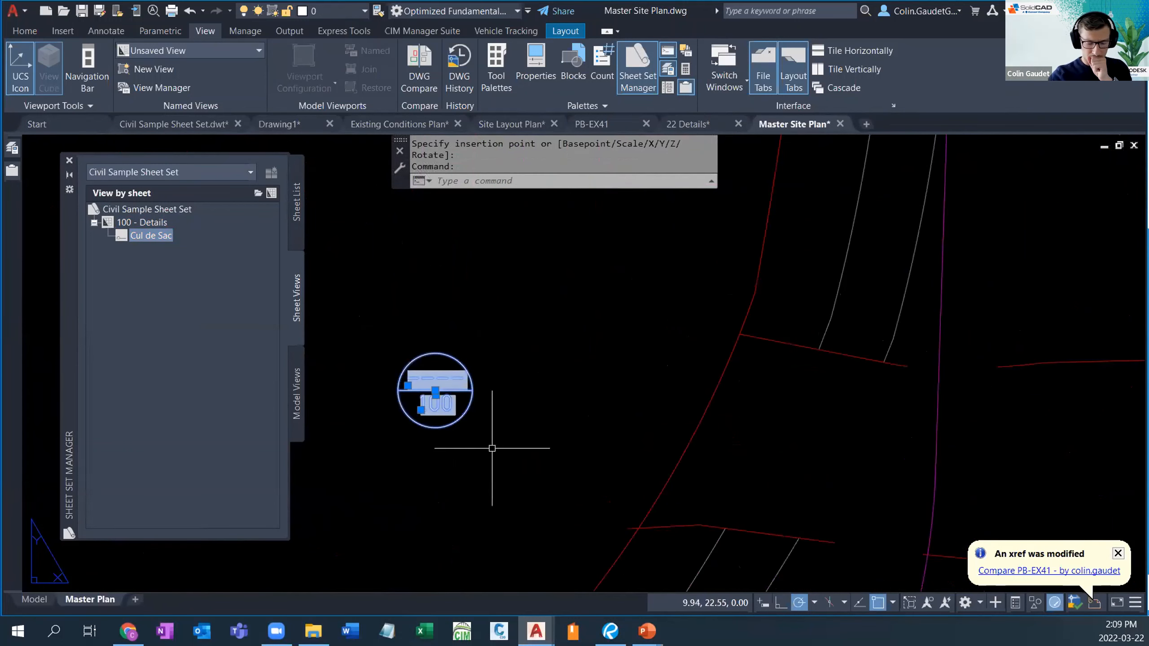
key(Delete)
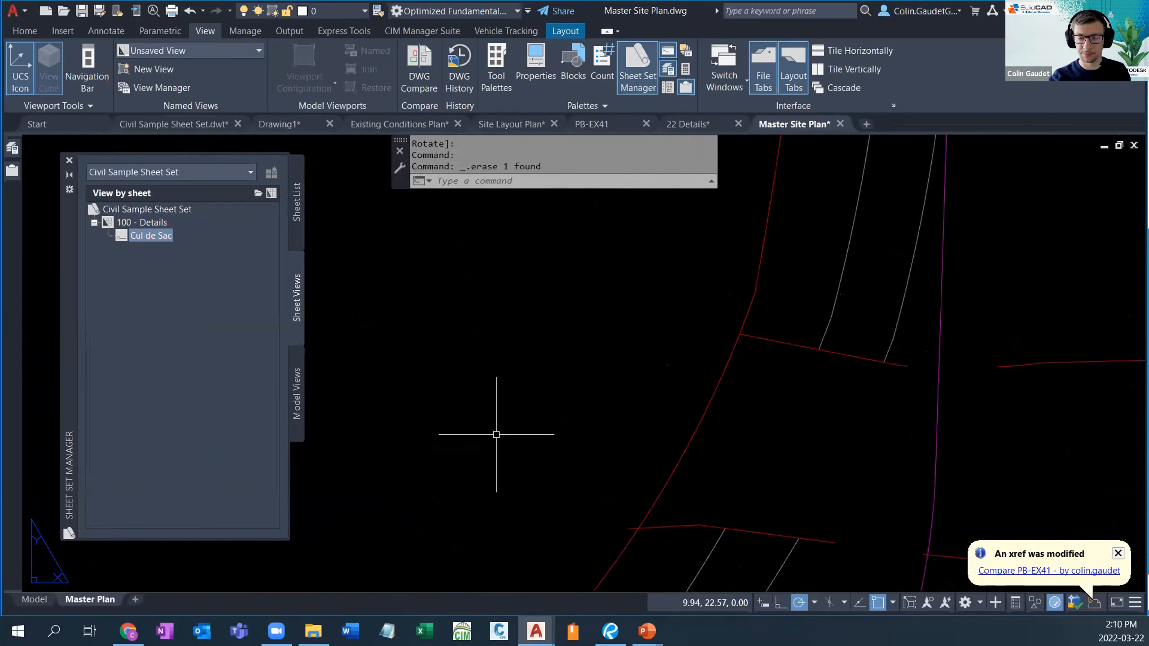
scroll(508, 403, down, 5)
double_click(507, 401)
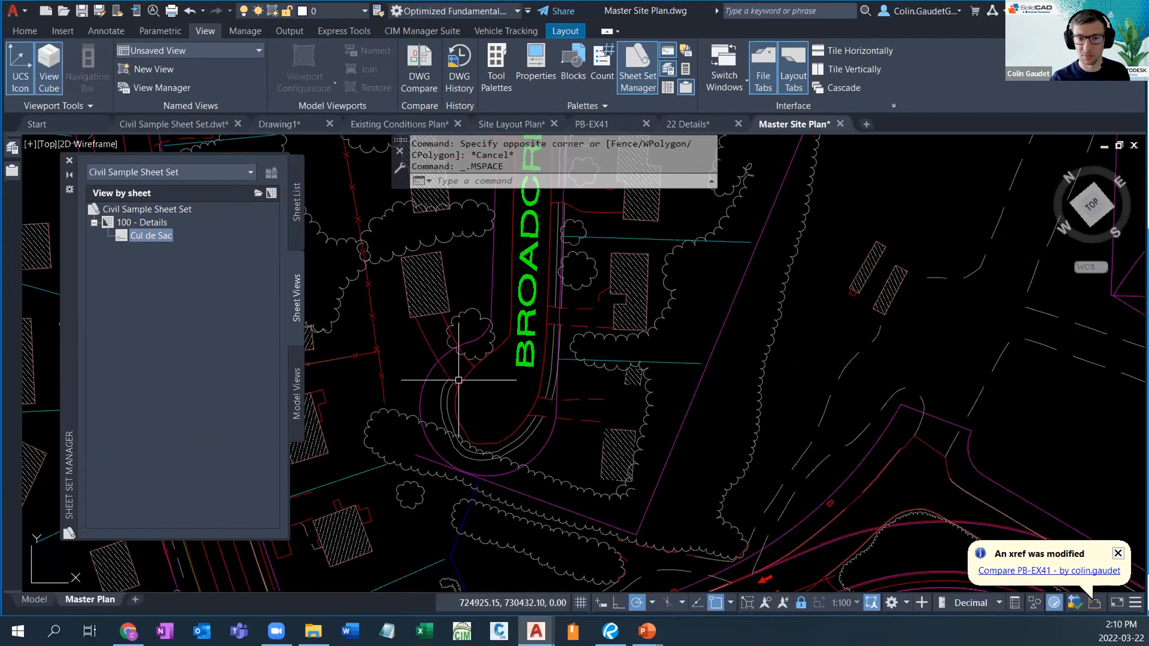
right_click(137, 235)
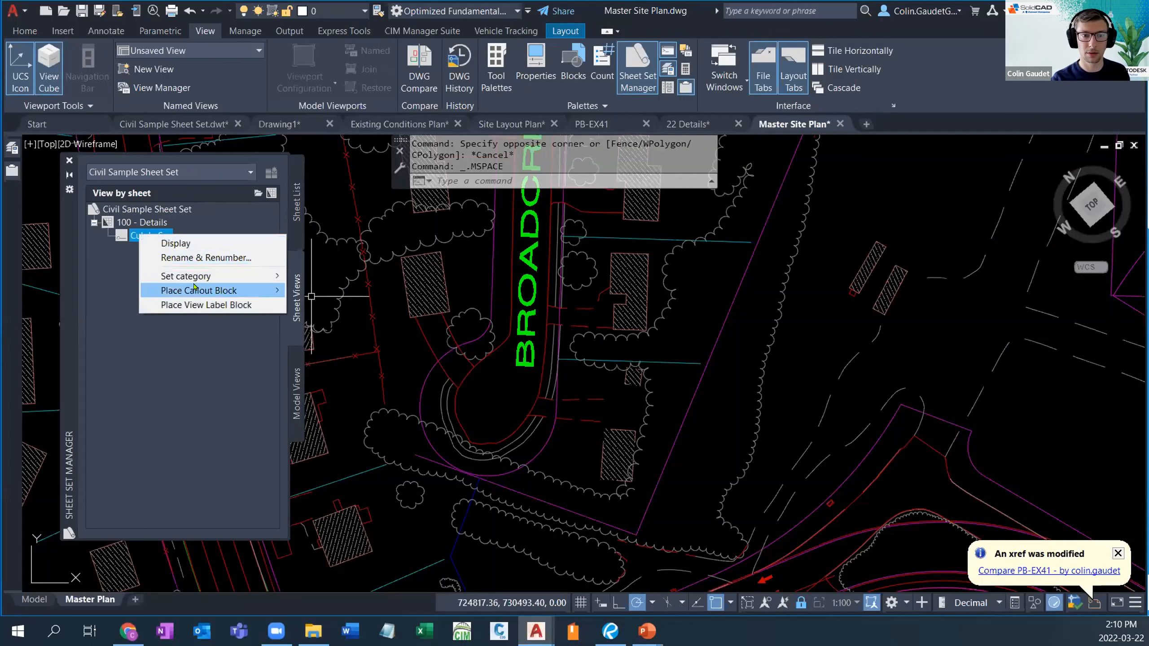
mouse_move(205, 291)
click(337, 292)
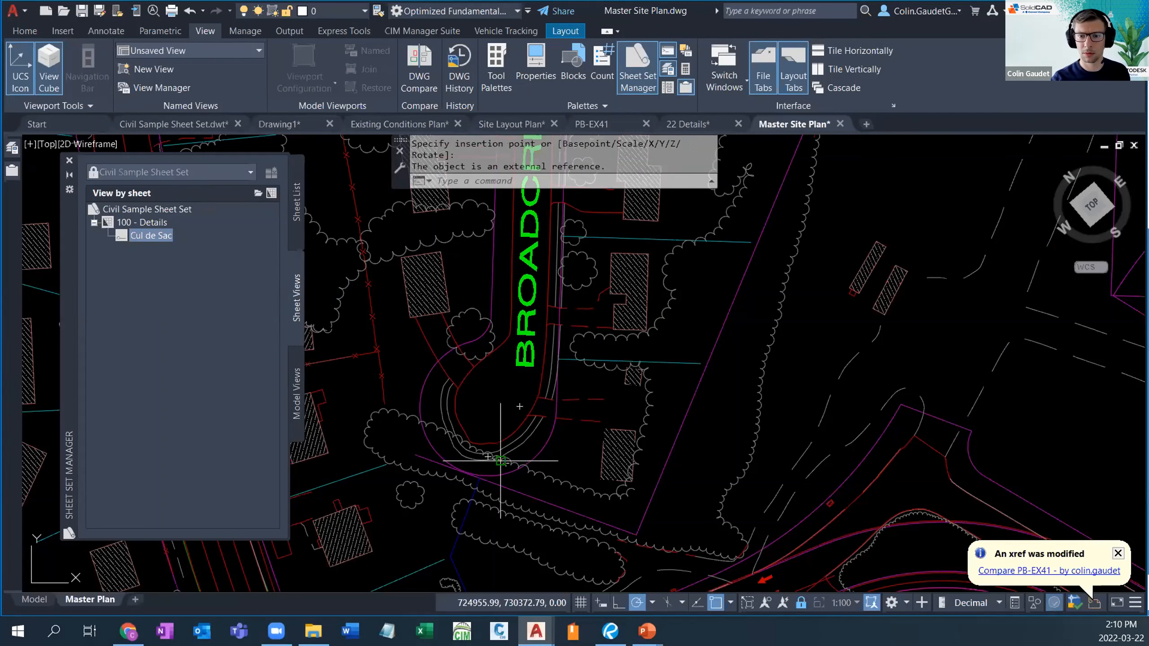
key(Escape)
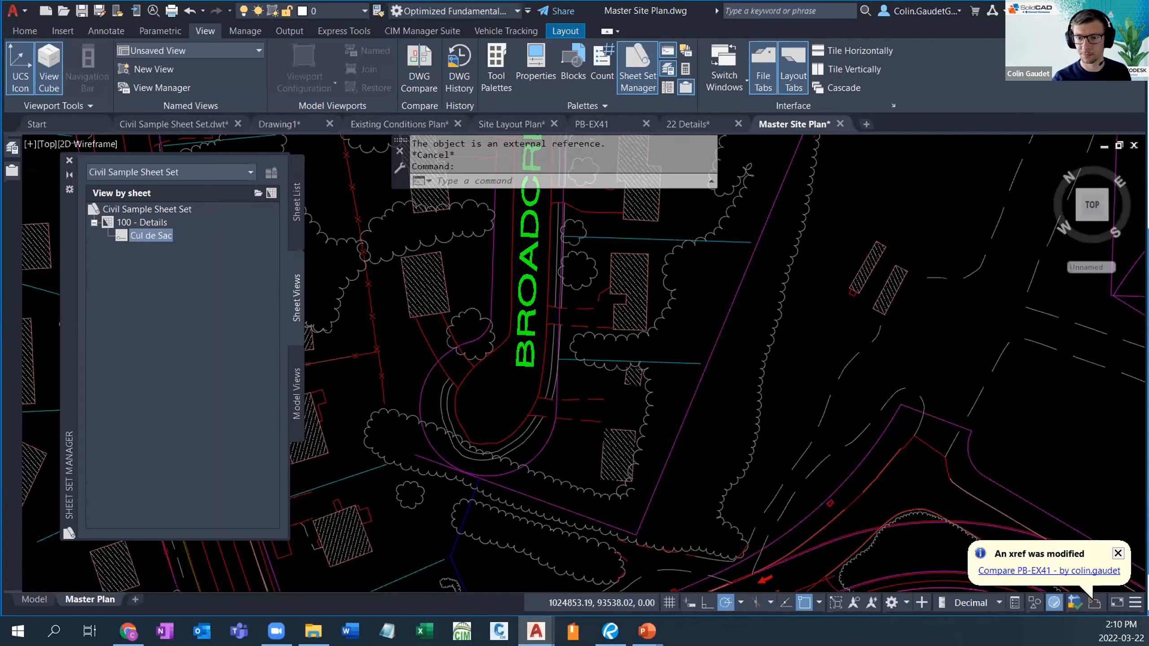
scroll(503, 400, down, 5)
double_click(193, 566)
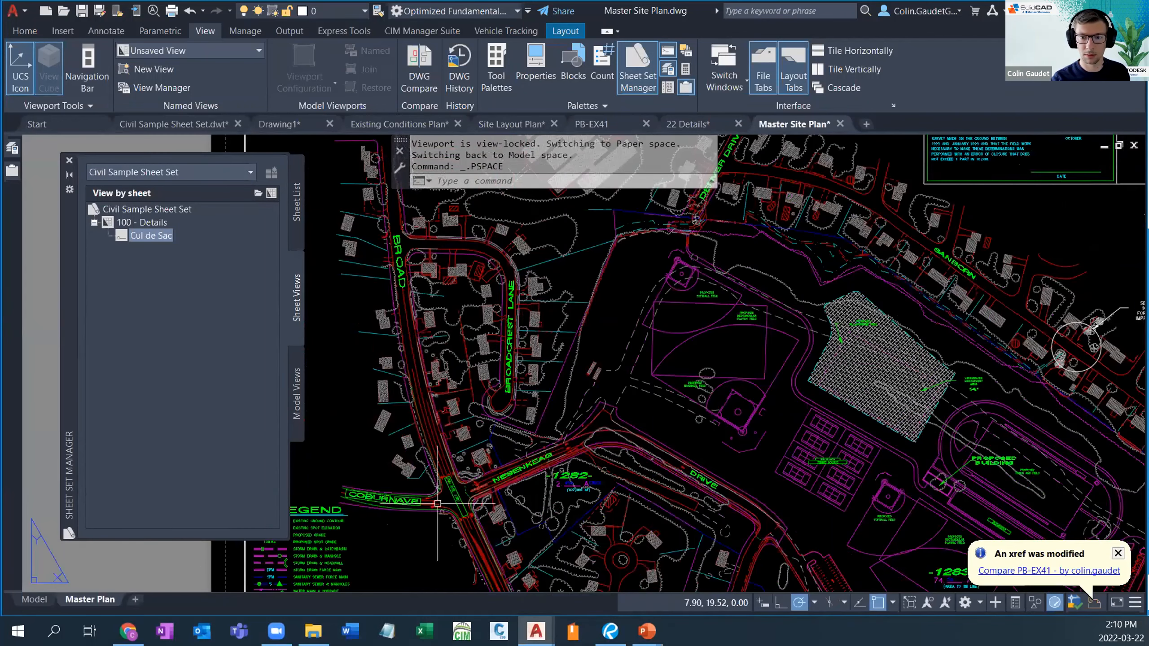
Step: Place a Callout Bubble for the Cul de Sac sheet view inside the Broadcrest cul-de-sac in the Master Plan layout's paper space
right_click(146, 236)
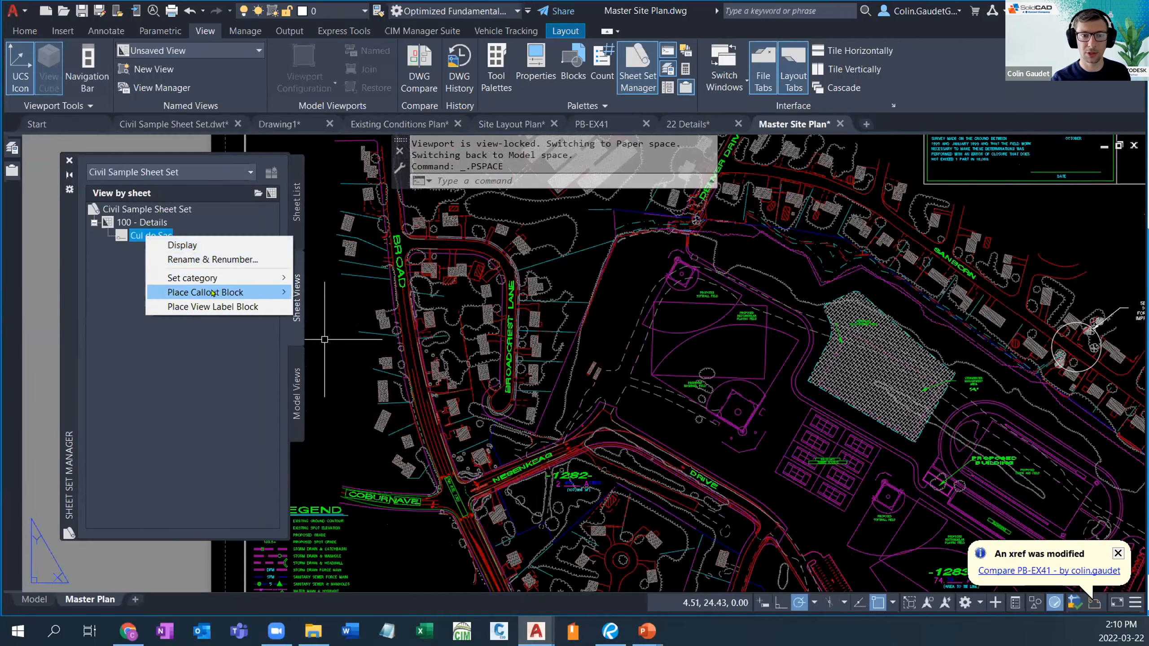
mouse_move(272, 292)
click(343, 292)
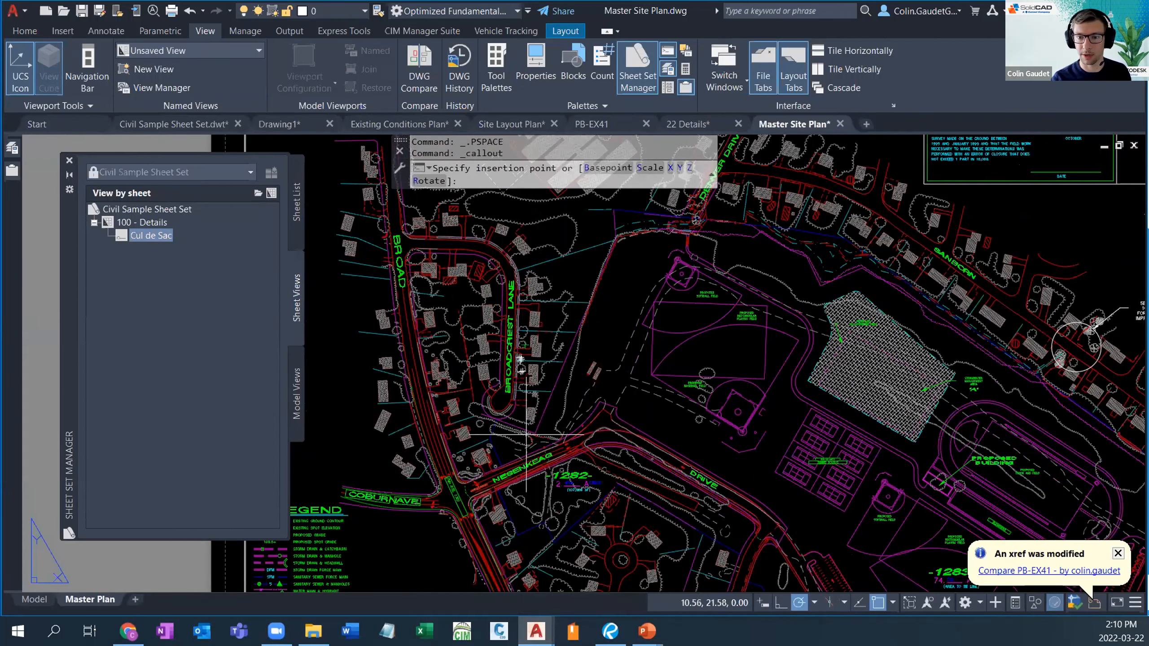
scroll(498, 413, up, 2)
scroll(498, 413, up, 3)
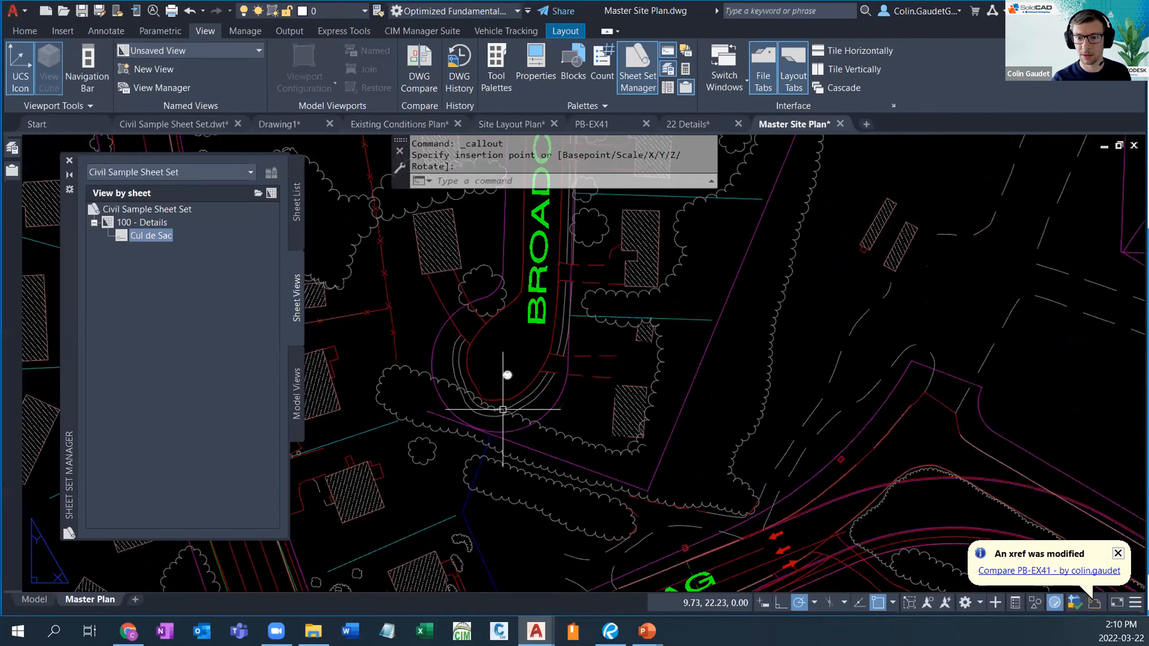
scroll(502, 394, up, 3)
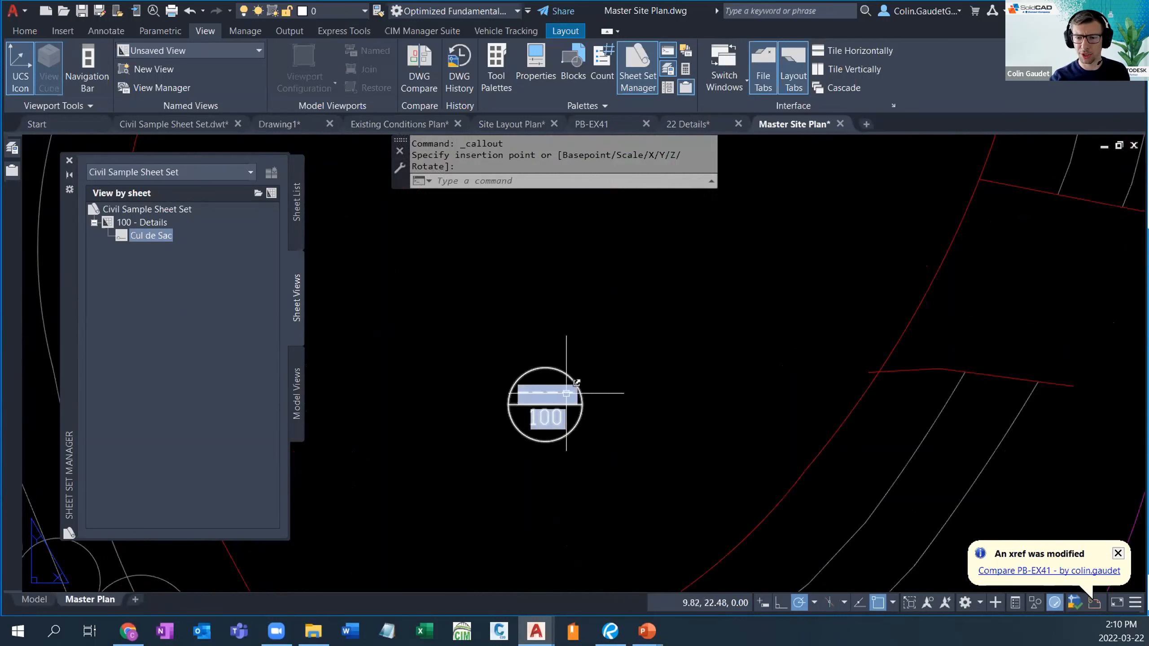
mouse_move(566, 393)
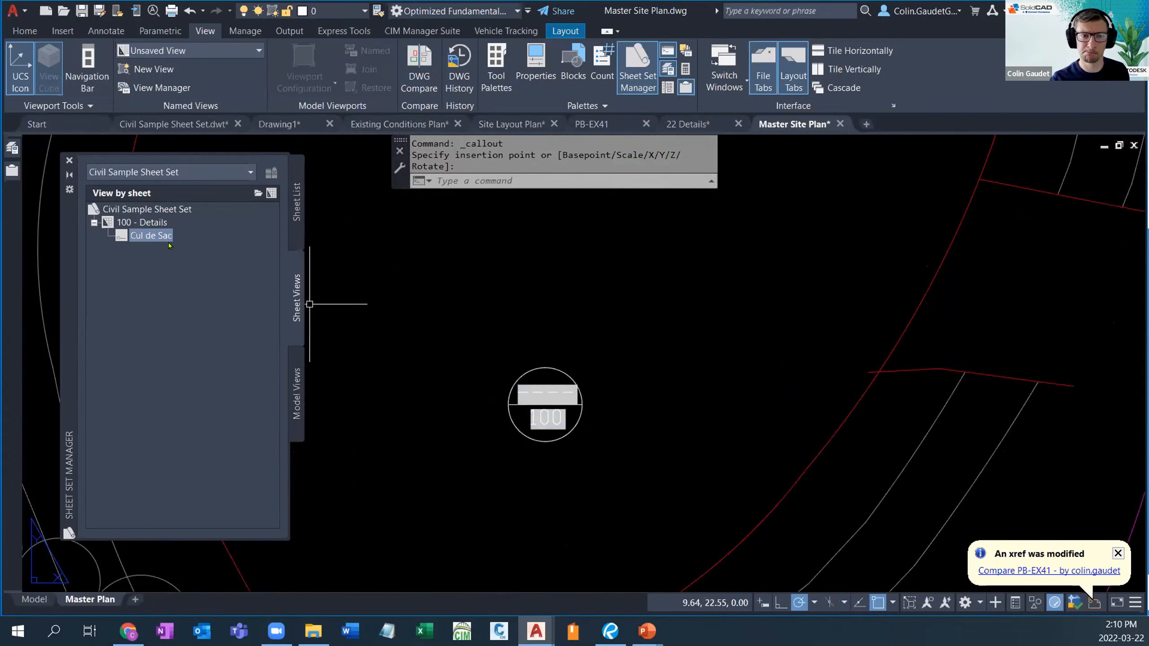
Step: Set the Cul de Sac sheet view's number to 001 and regenerate the Master Plan layout to update its callout
right_click(154, 236)
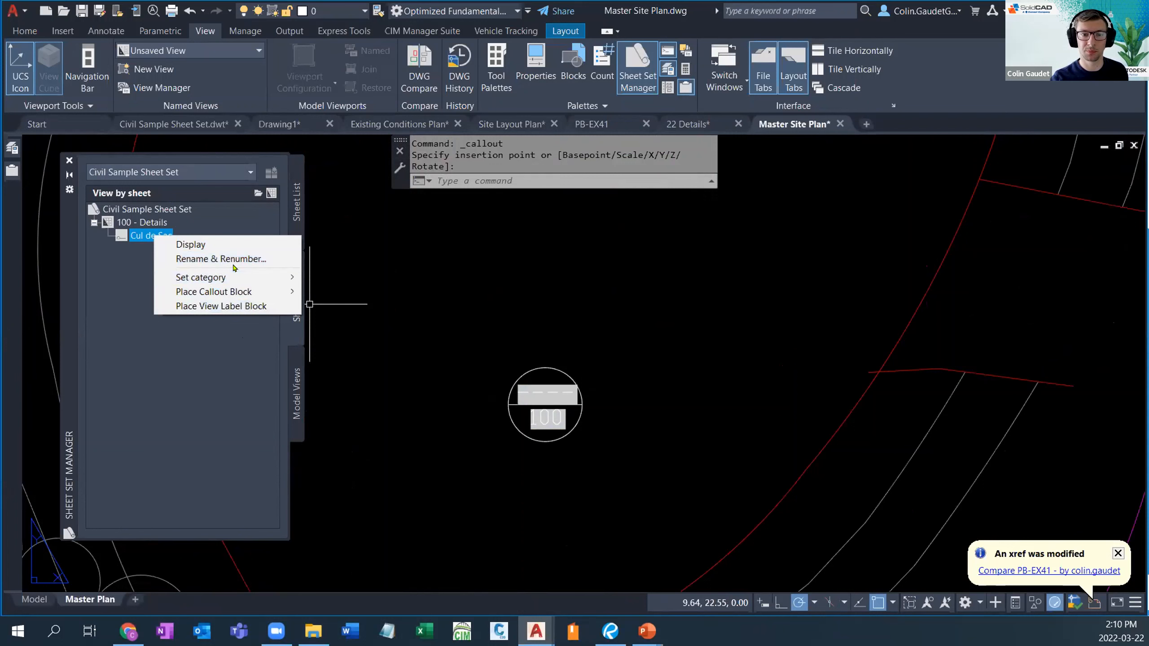
click(221, 259)
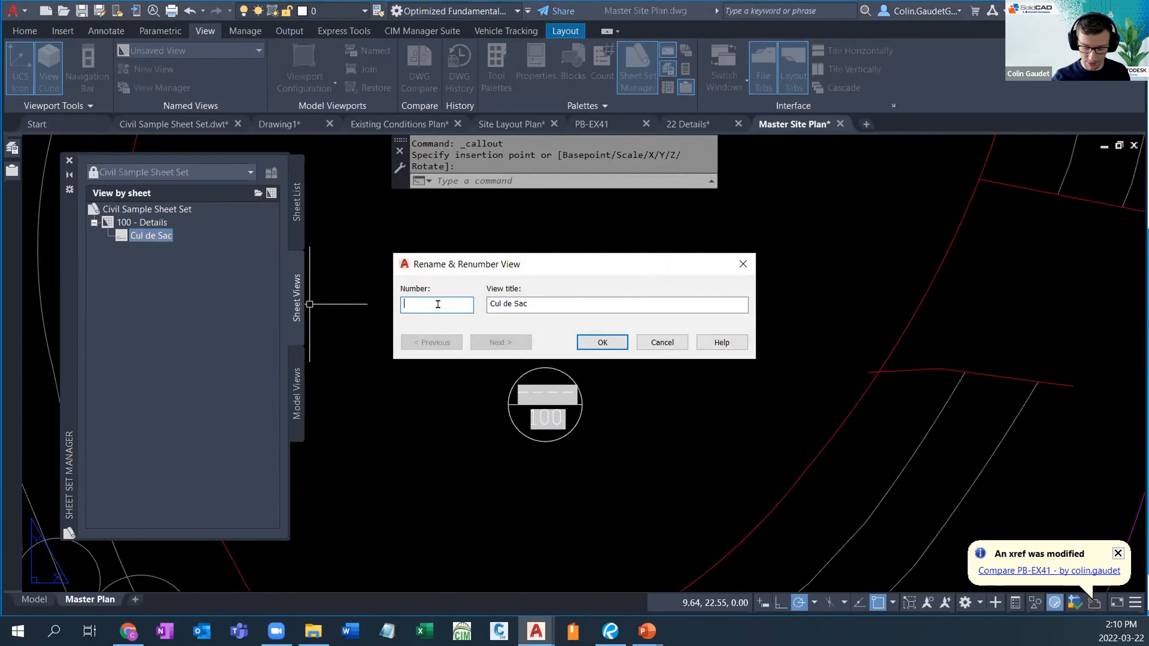
text(001)
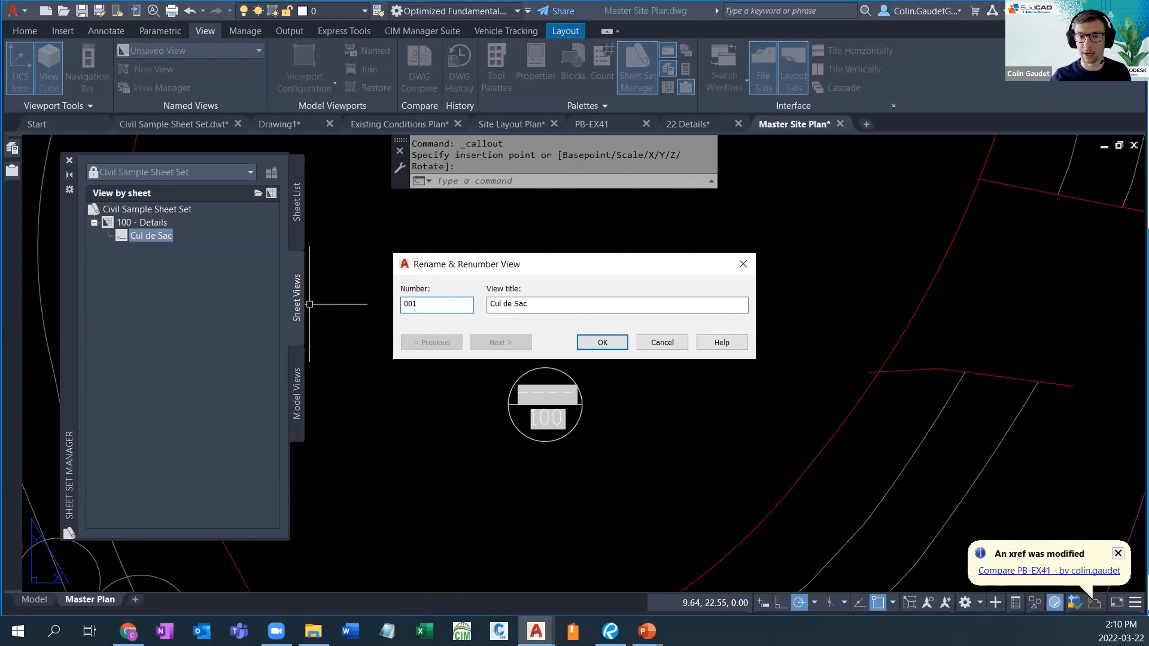
key(Return)
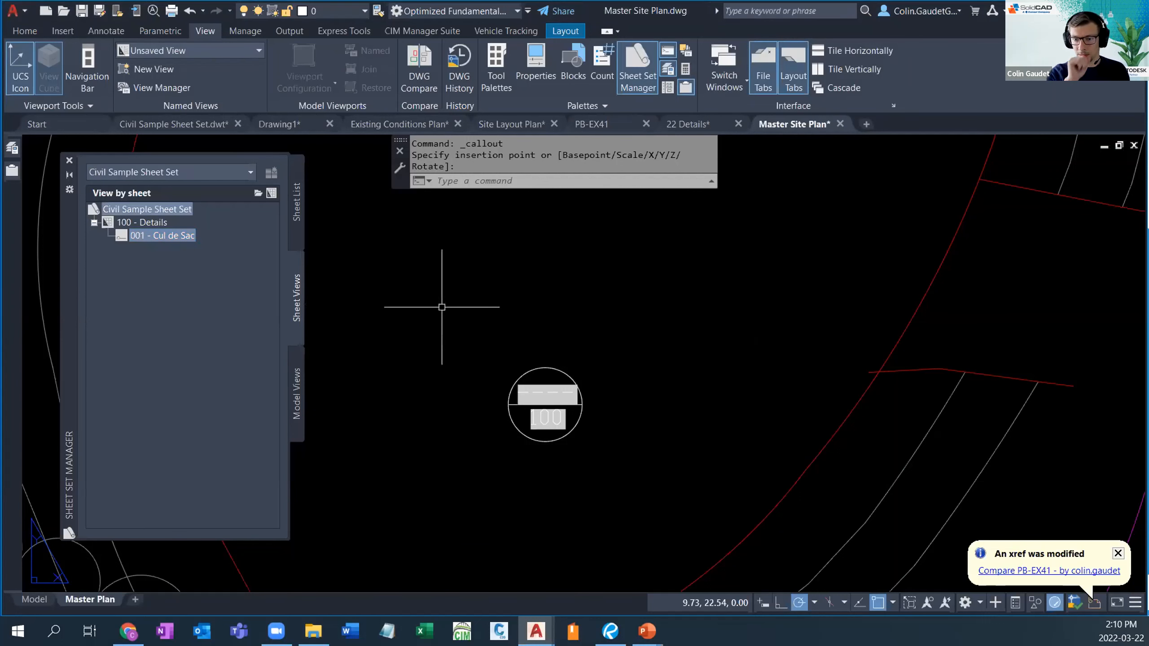
text(re)
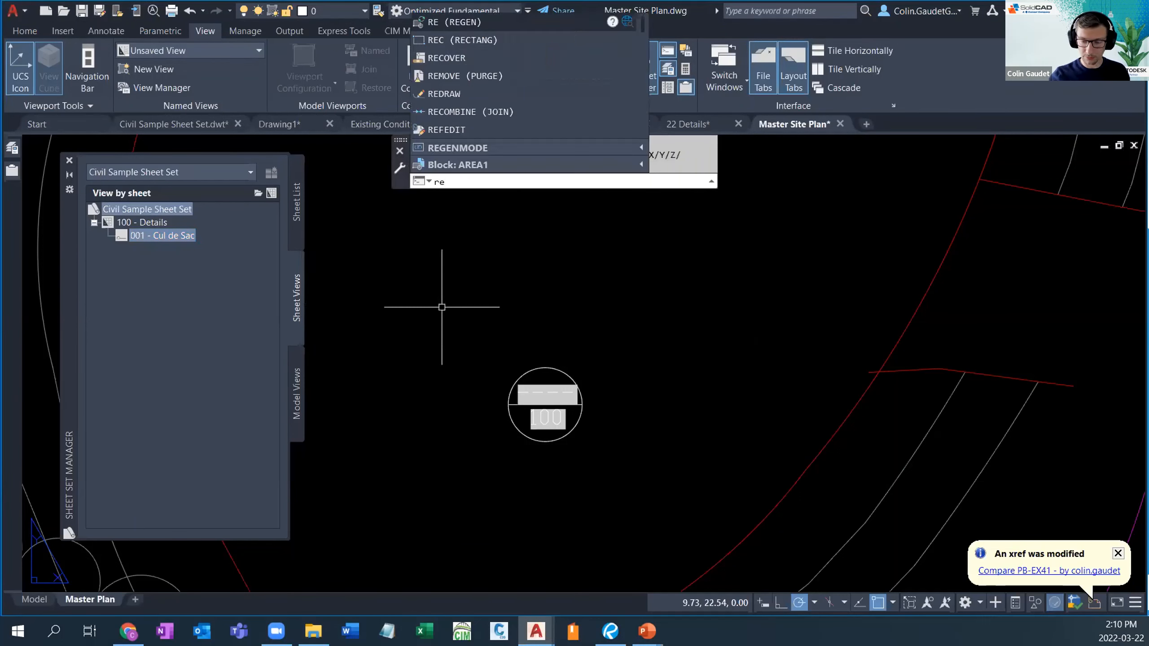
key(Return)
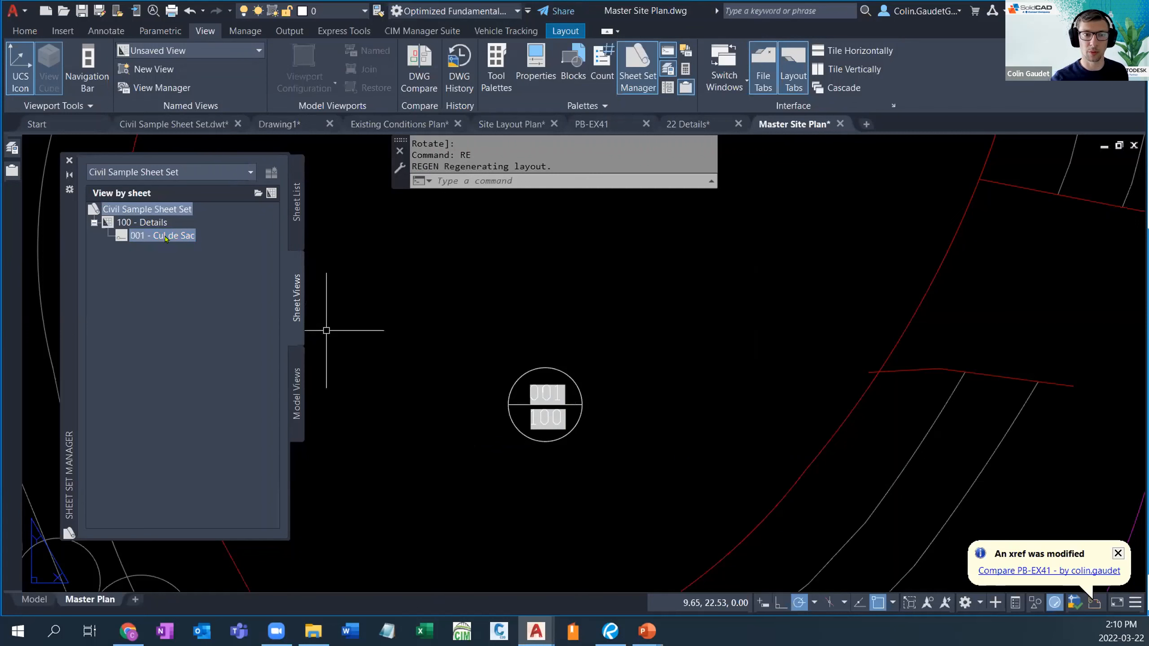
right_click(172, 236)
click(487, 279)
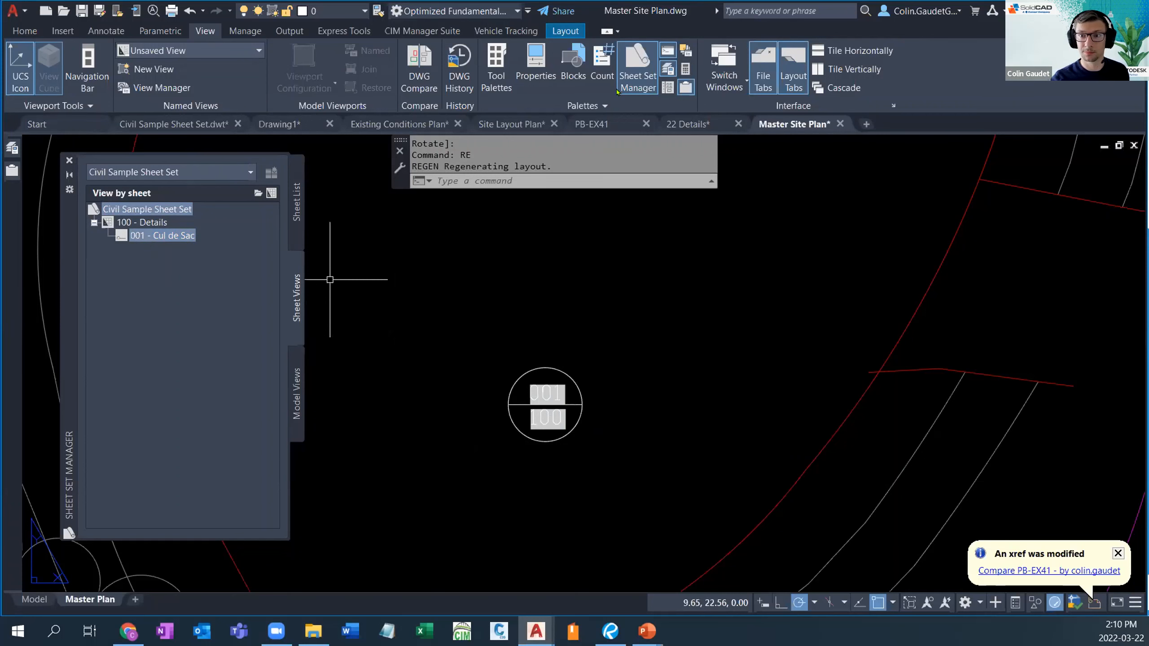
Step: Return to the 22 Details drawing and regenerate the DD Details layout to update the Cul de Sac view label
click(687, 123)
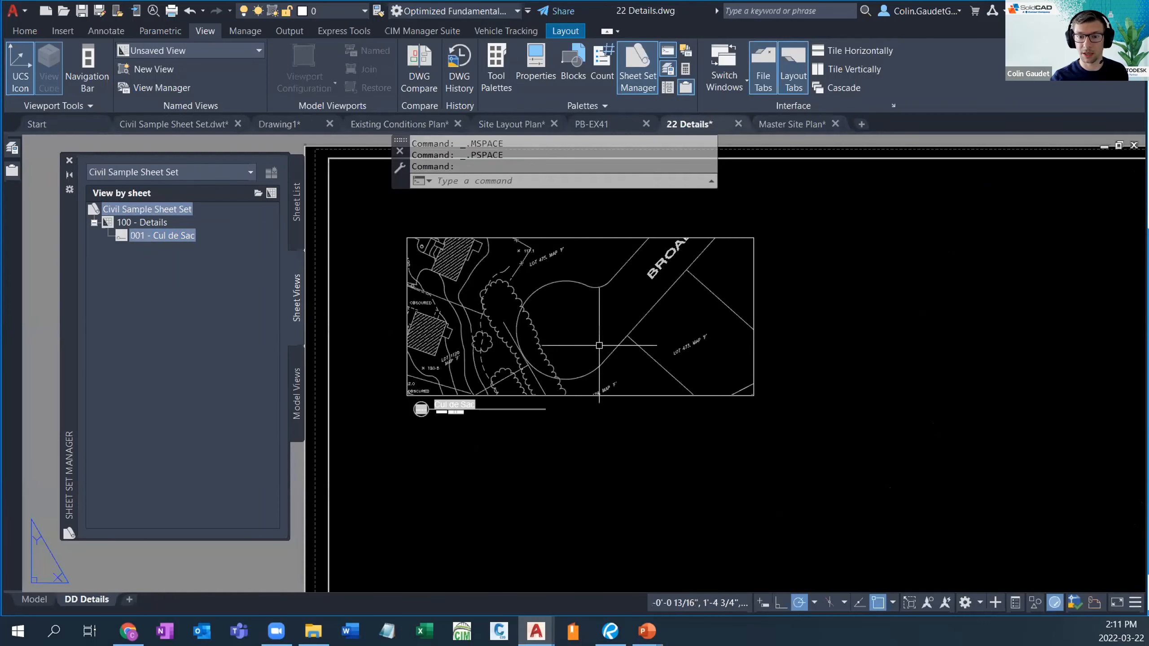
scroll(405, 430, up, 5)
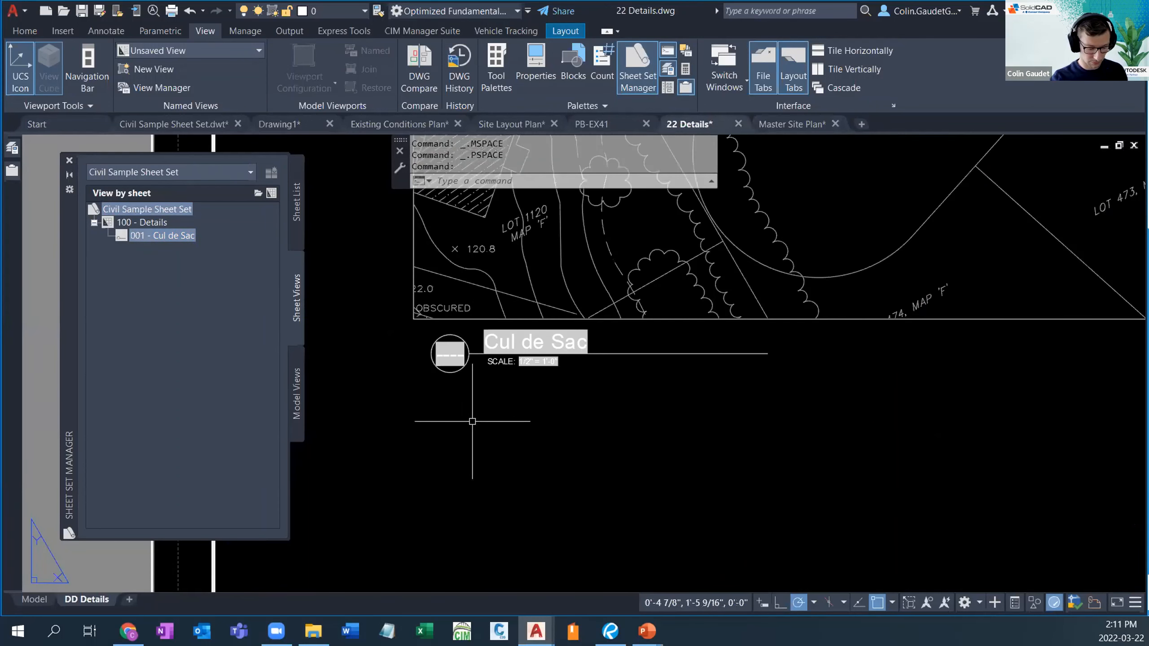
text(re)
key(Return)
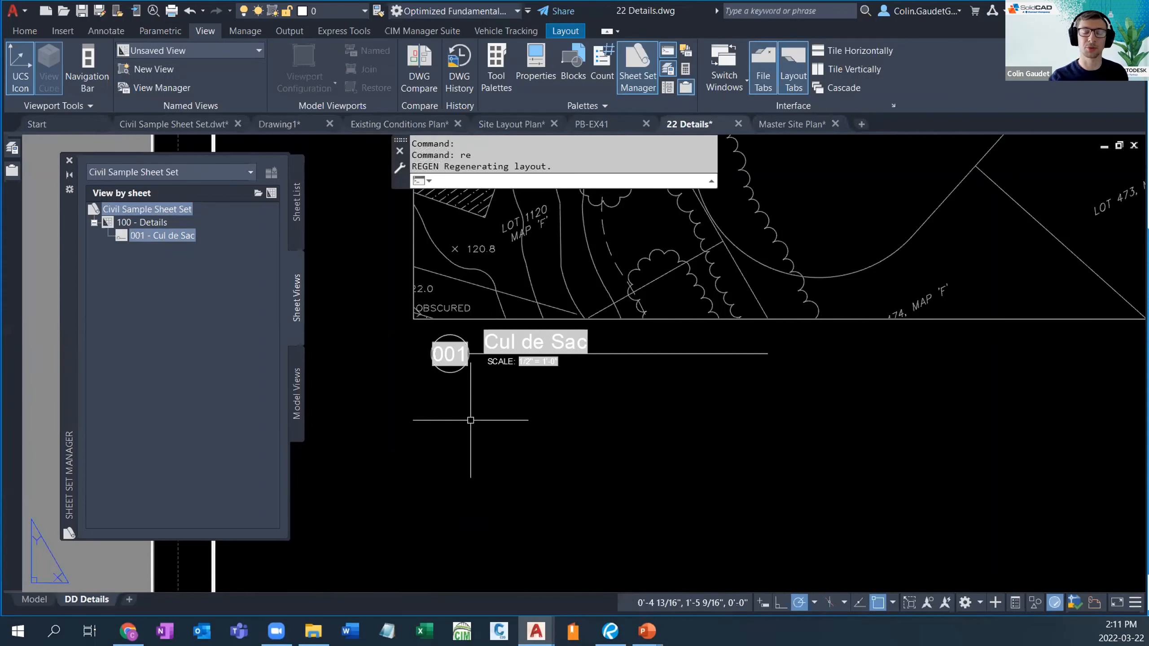
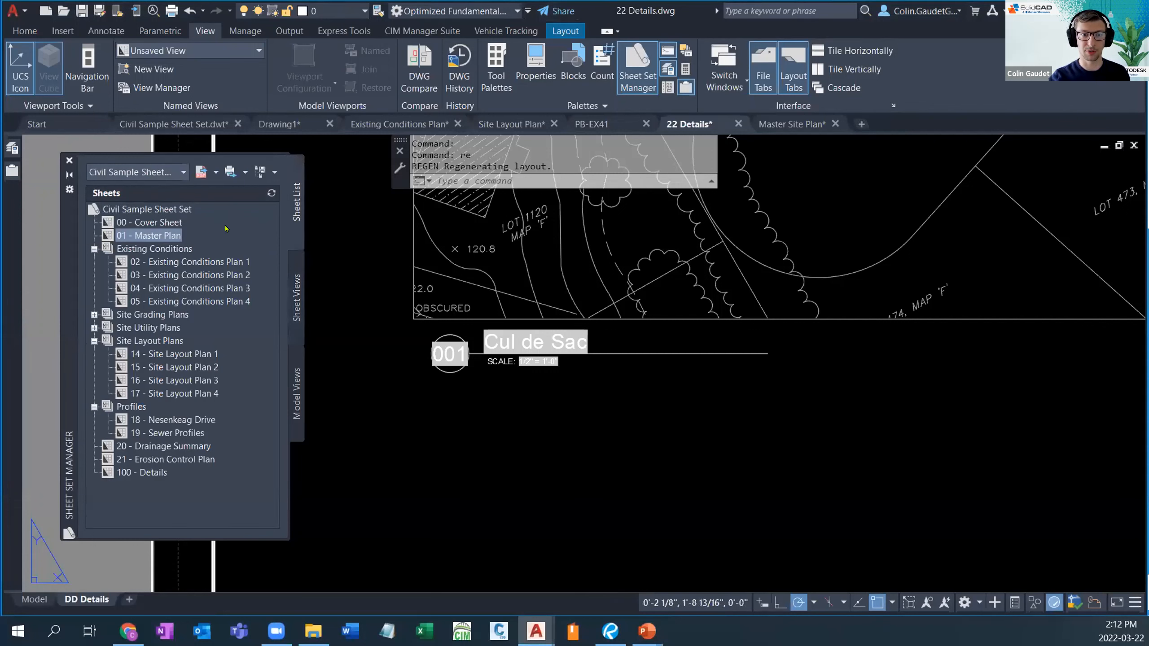
Step: Review the label block and callout block settings in the Civil Sample Sheet Set properties
right_click(166, 209)
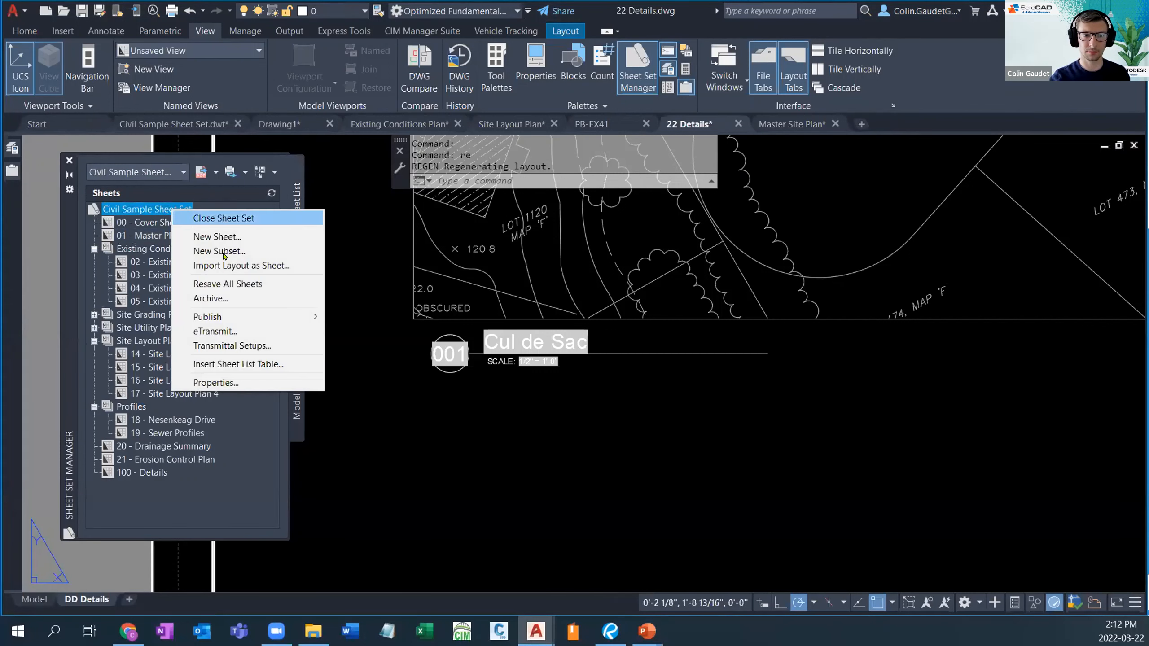
click(221, 382)
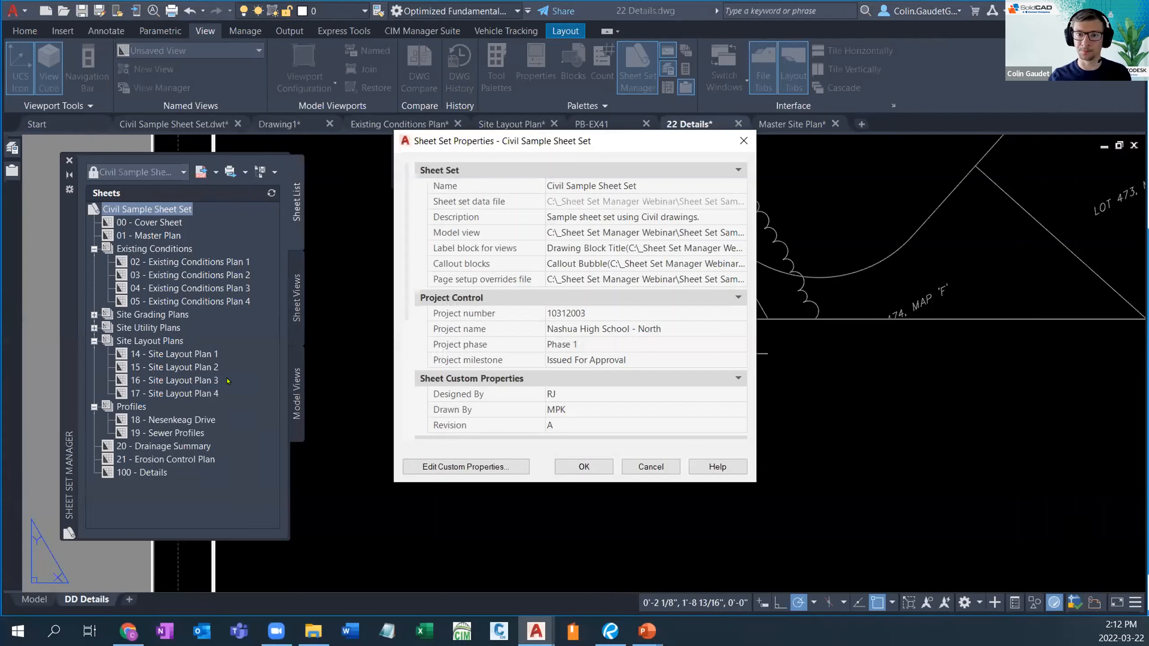
click(498, 263)
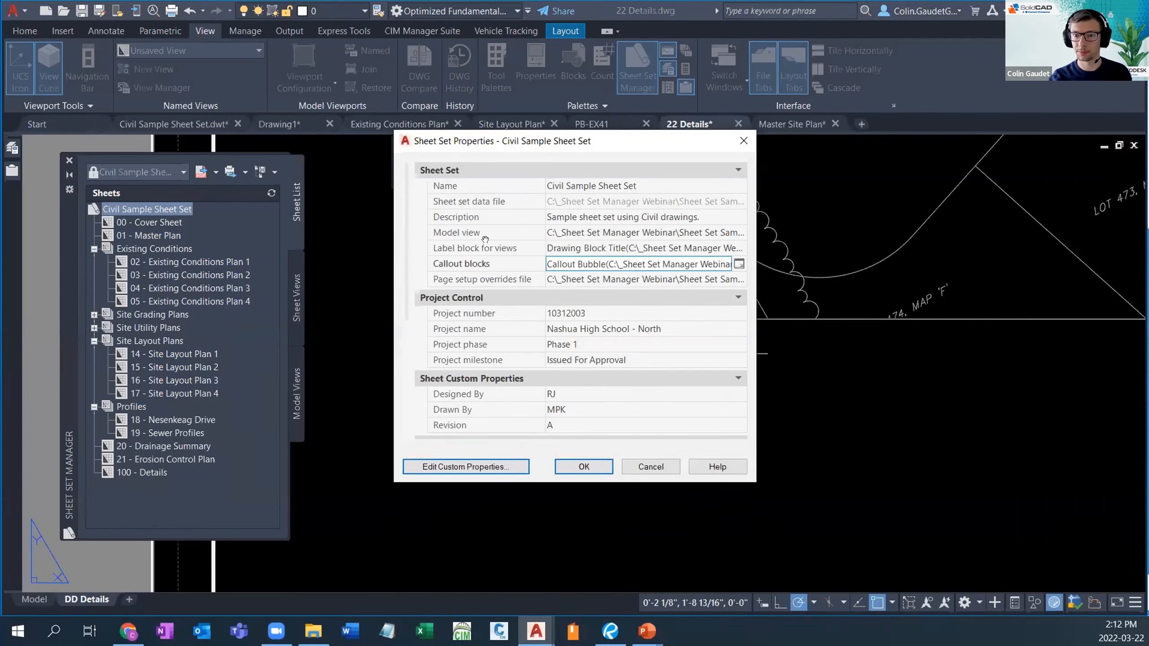
click(498, 244)
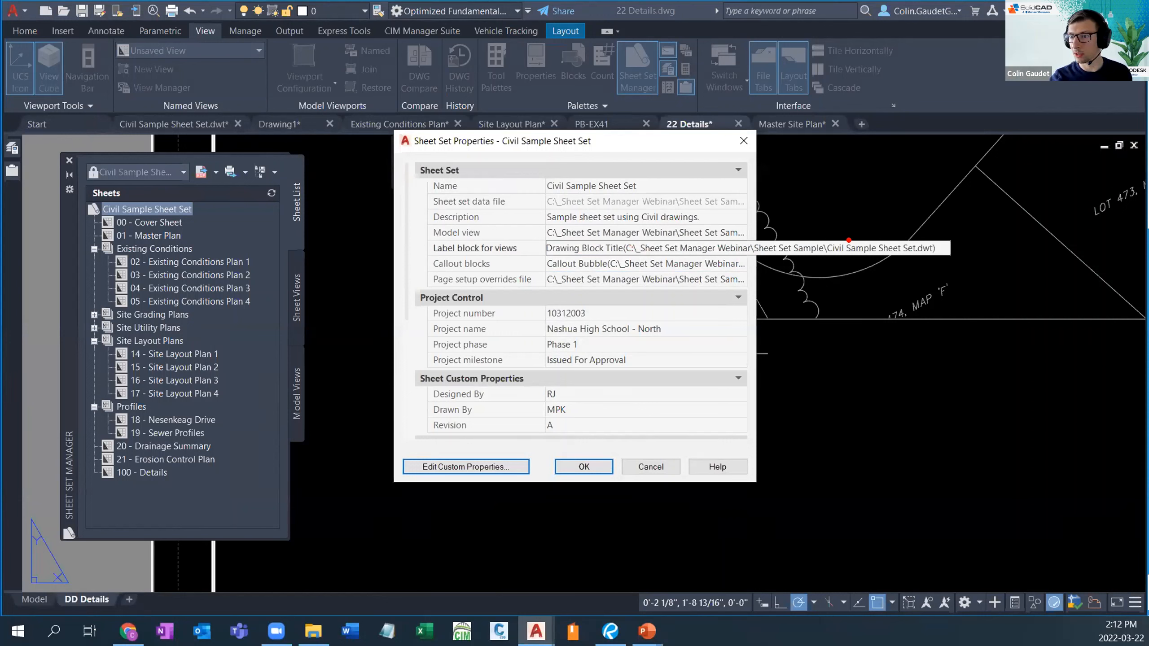
mouse_move(815, 229)
ctrl+mouse_down()
mouse_move(849, 253)
mouse_move(950, 260)
ctrl+mouse_up()
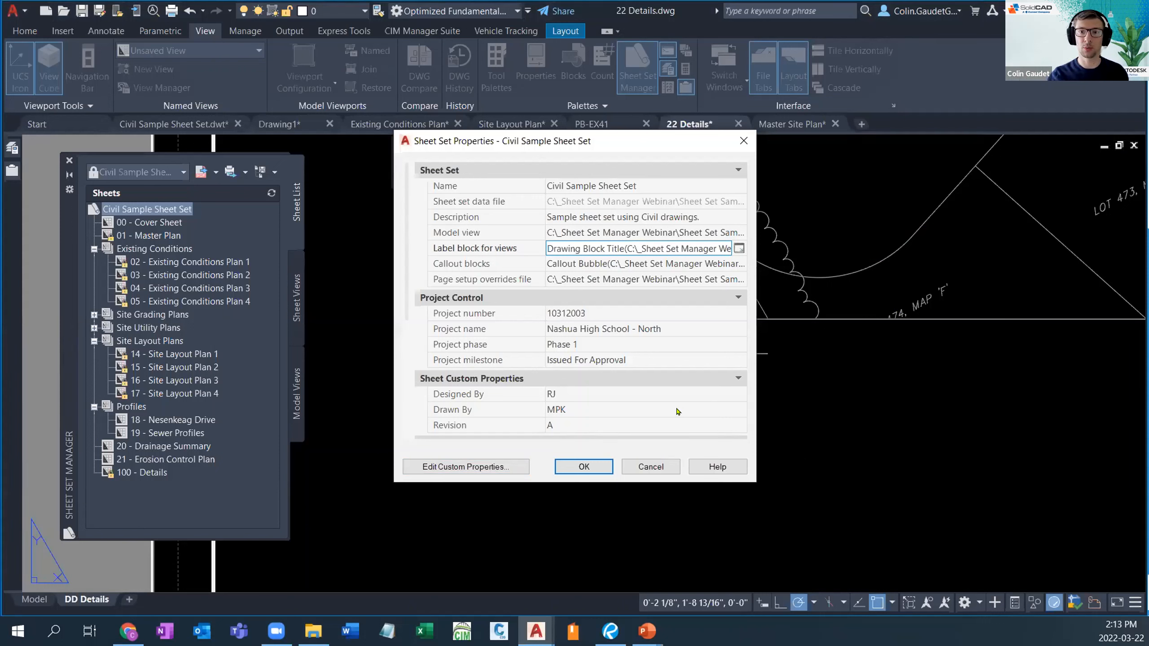
click(588, 466)
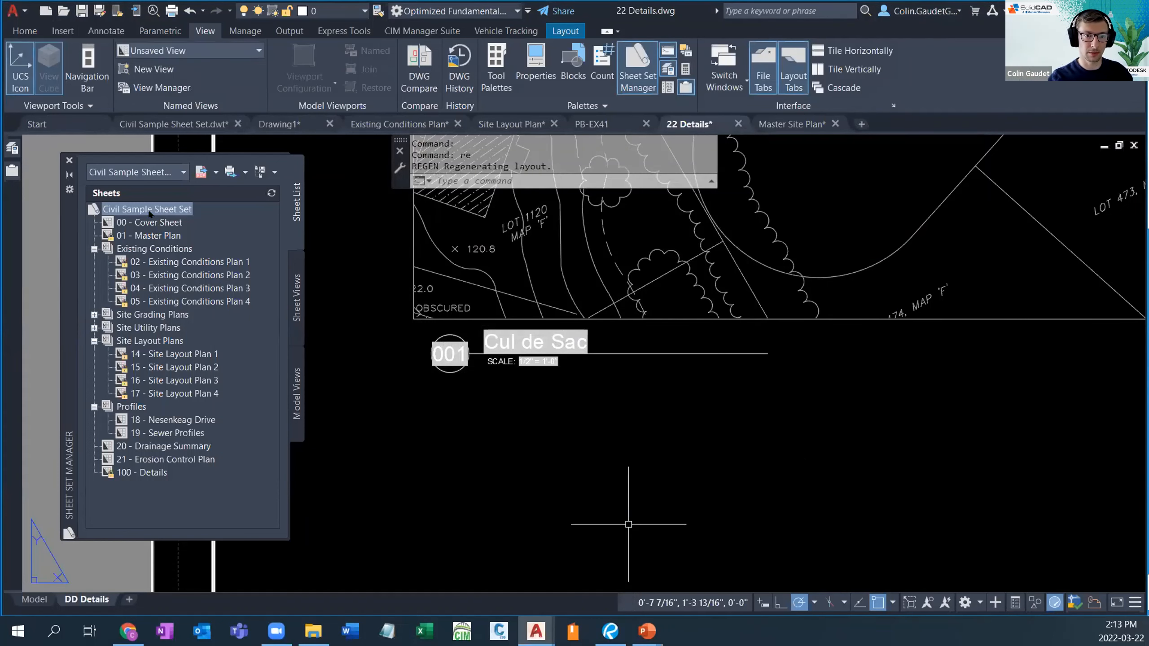
Step: Review the sheet set's publishing options and the details of the 04 - Existing Conditions Plan 3 sheet
mouse_move(148, 211)
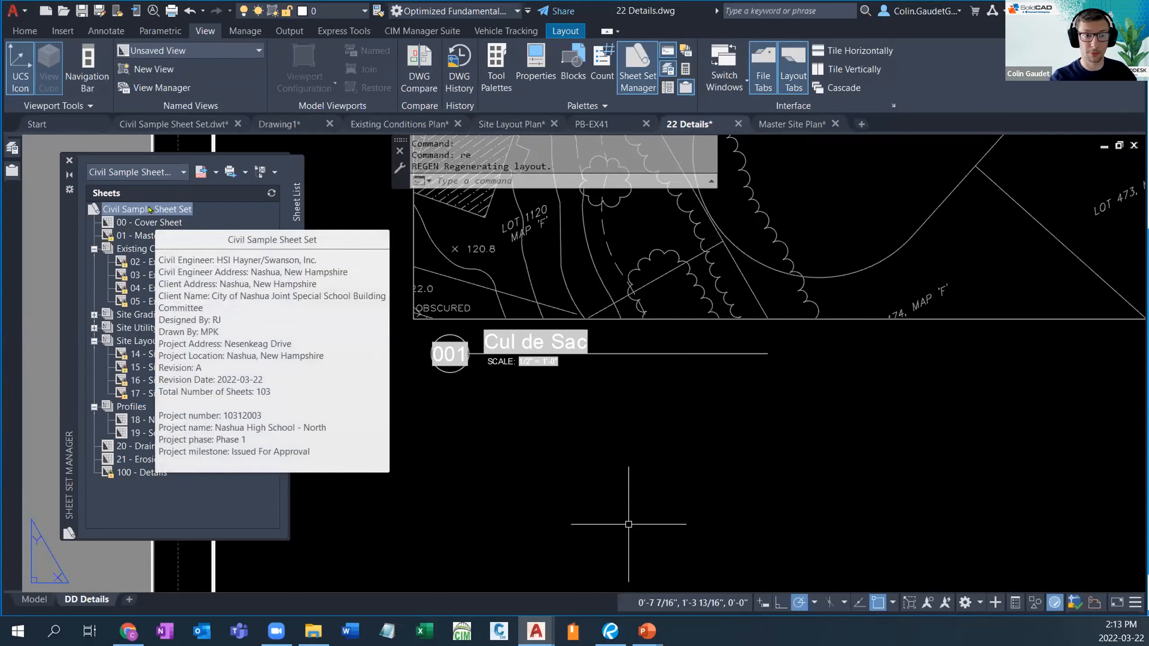
right_click(149, 209)
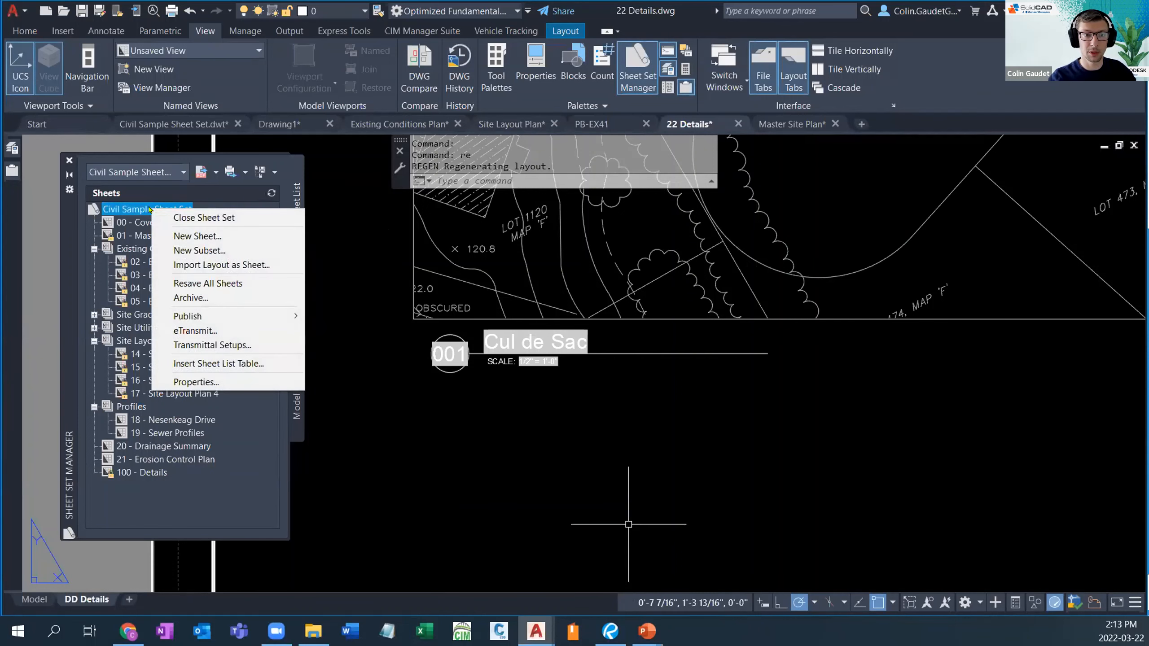
mouse_move(202, 321)
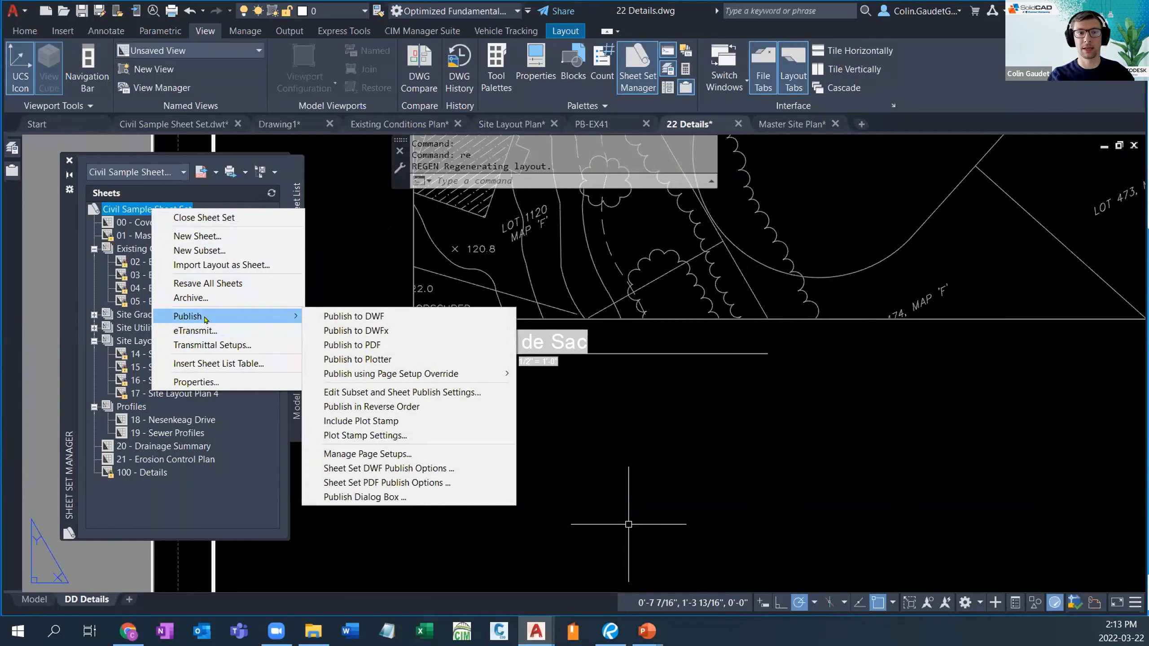
click(157, 302)
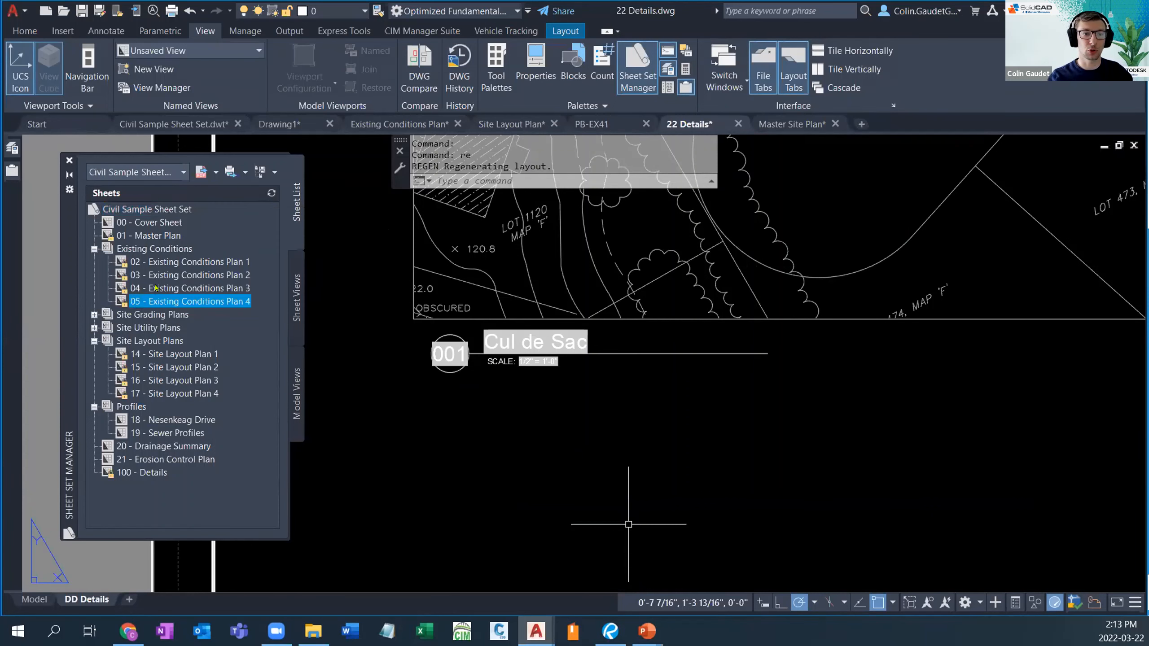
mouse_move(154, 288)
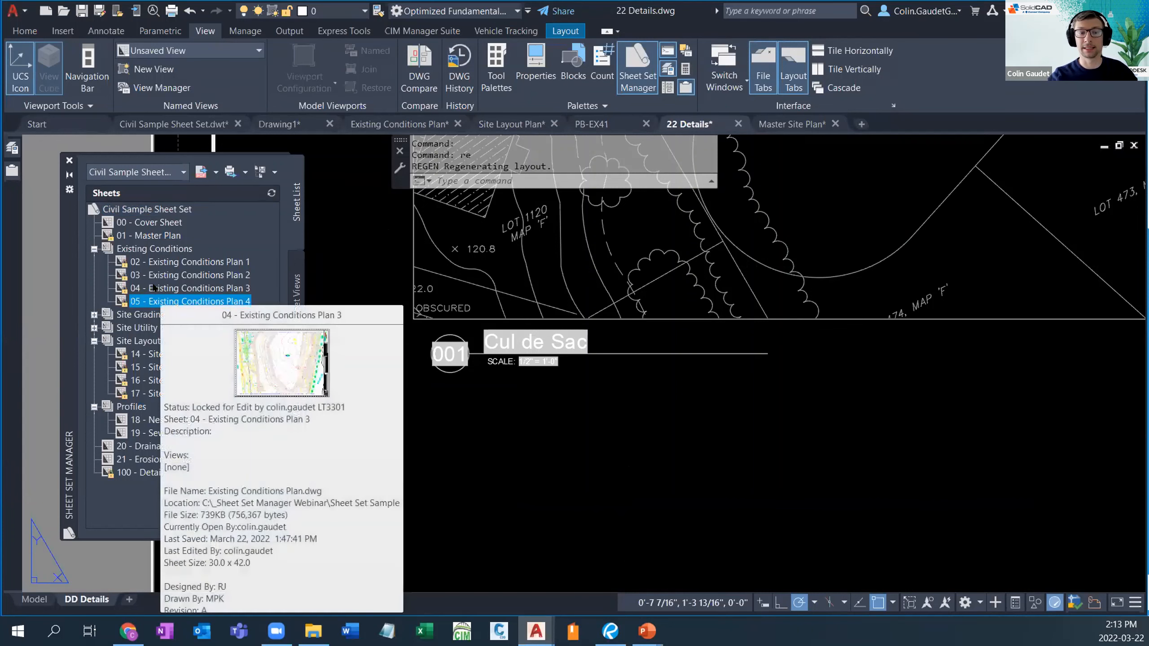
click(155, 250)
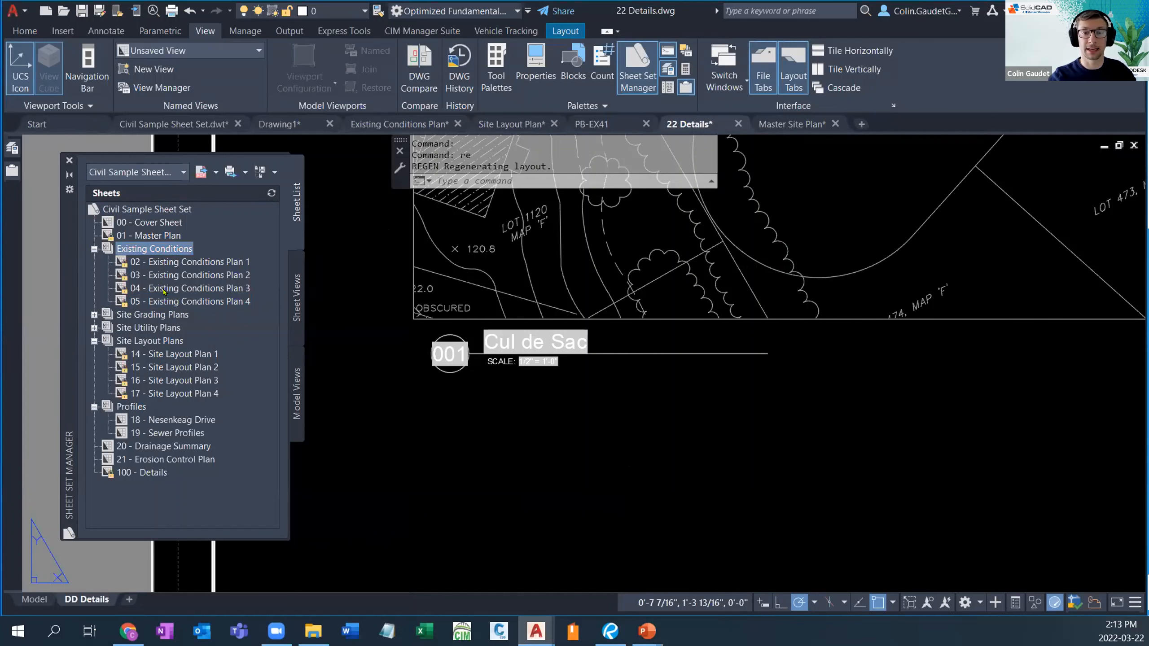
mouse_move(164, 290)
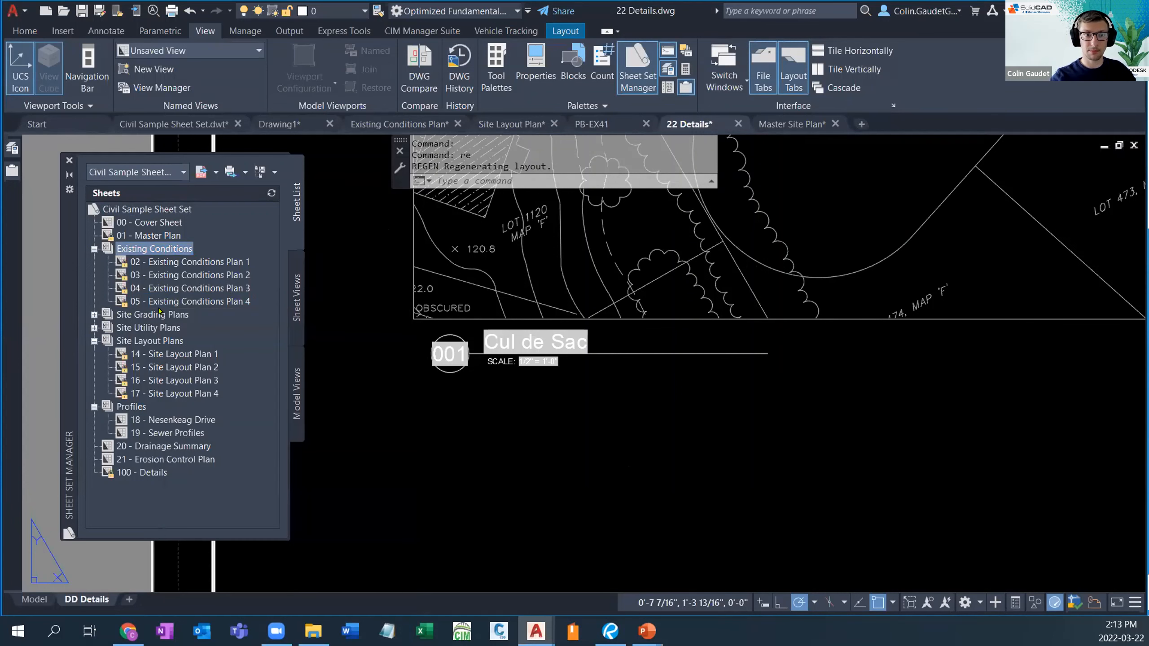
Step: Examine the sheet title, sheet number and file number fields in the DD Details layout's title block
scroll(359, 377, down, 4)
scroll(344, 330, down, 2)
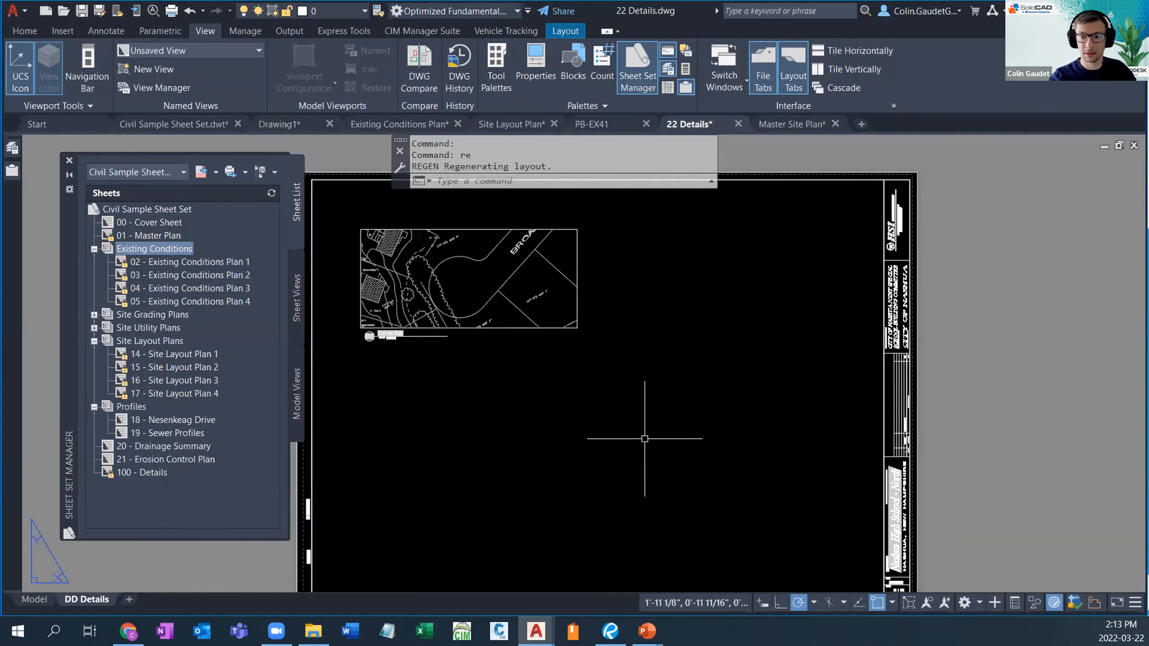
middle_drag(645, 439, 425, 251)
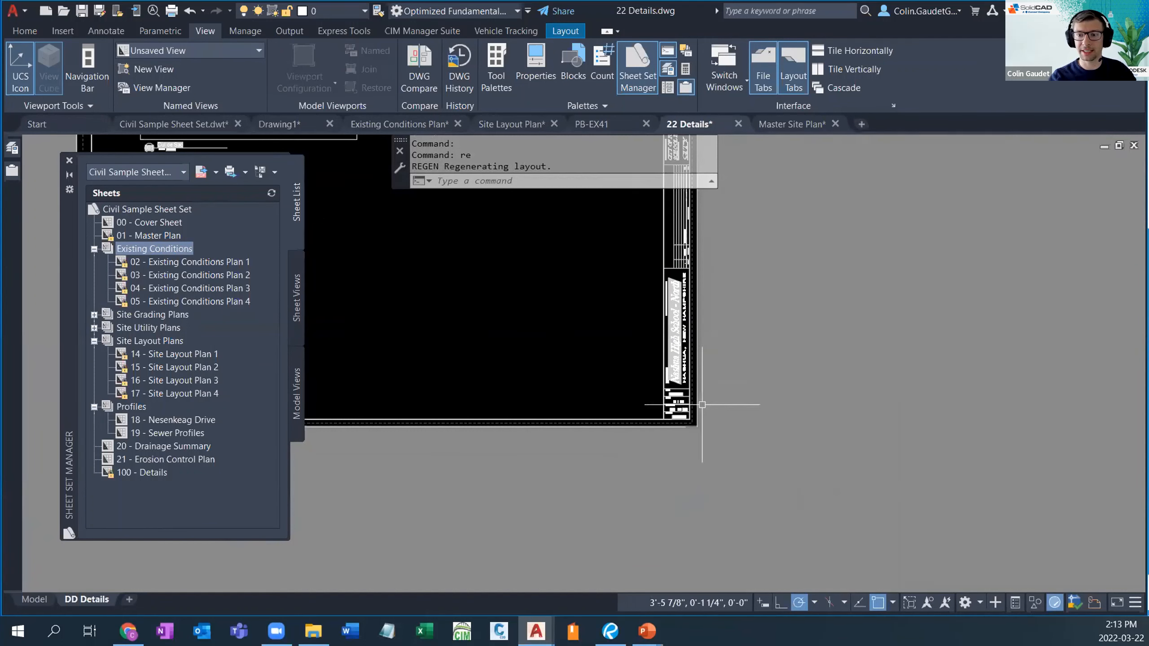
scroll(680, 394, up, 5)
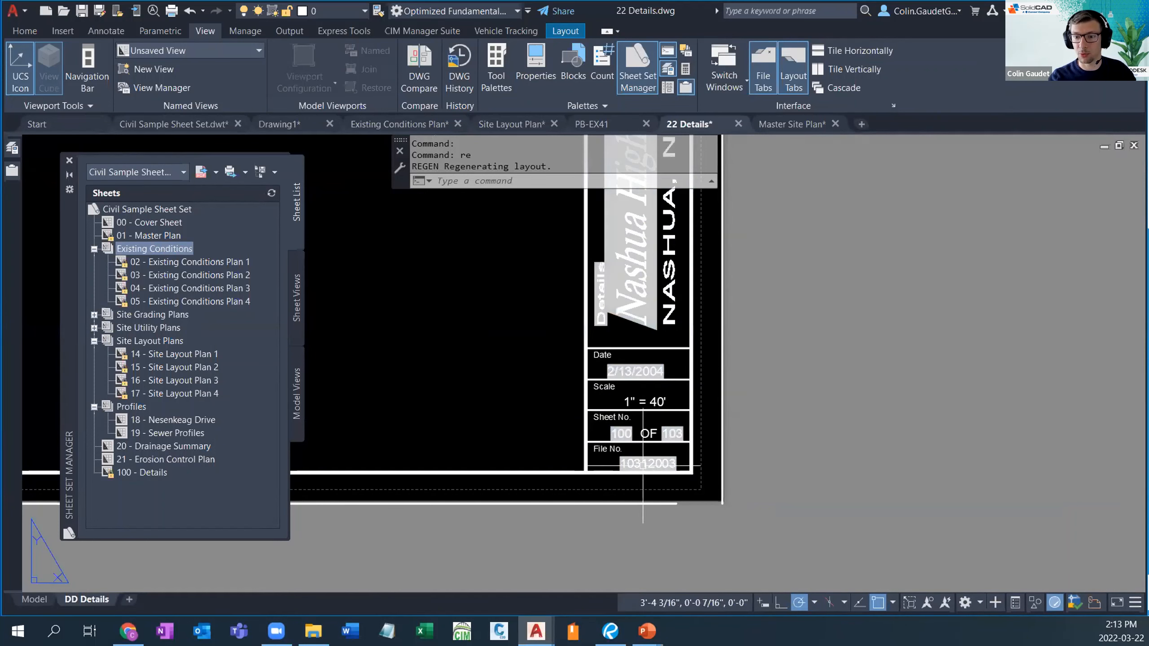
scroll(688, 336, down, 3)
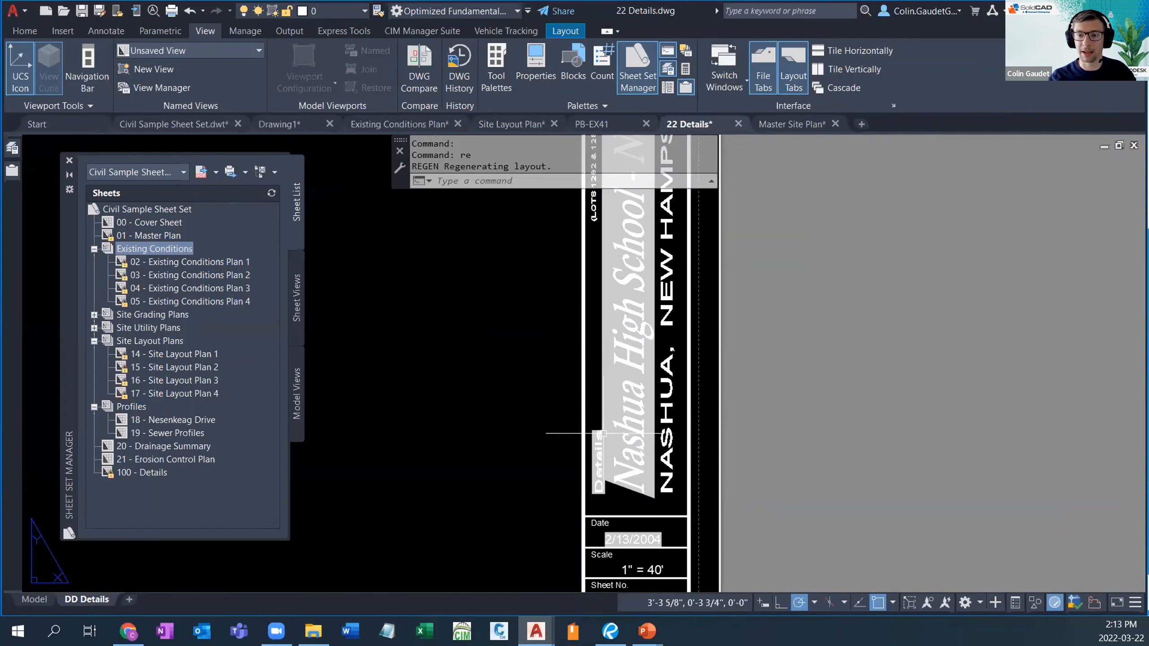
scroll(628, 380, up, 2)
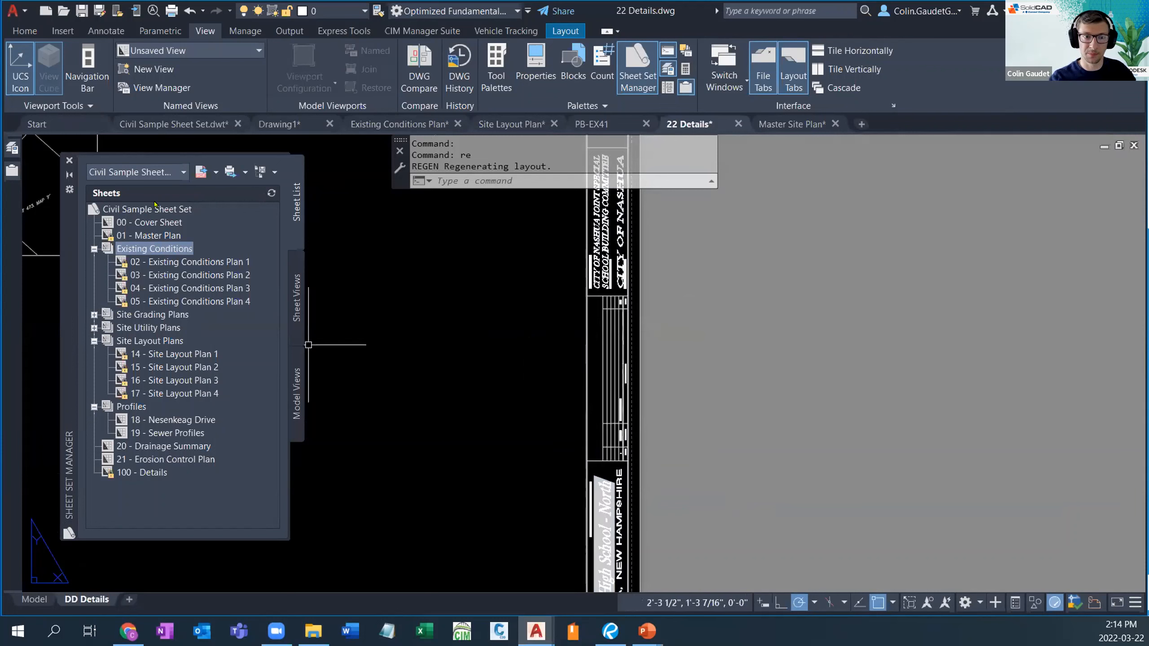
Step: Review the Civil Sample Sheet Set's custom properties and their default values without changing them
right_click(157, 208)
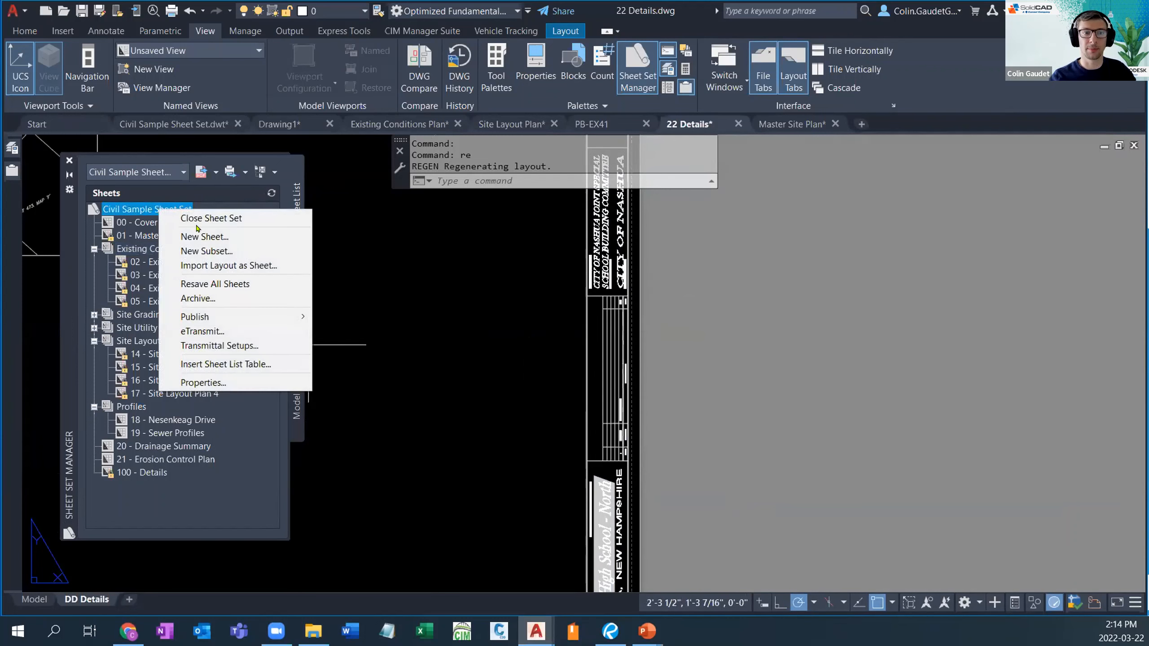
click(232, 381)
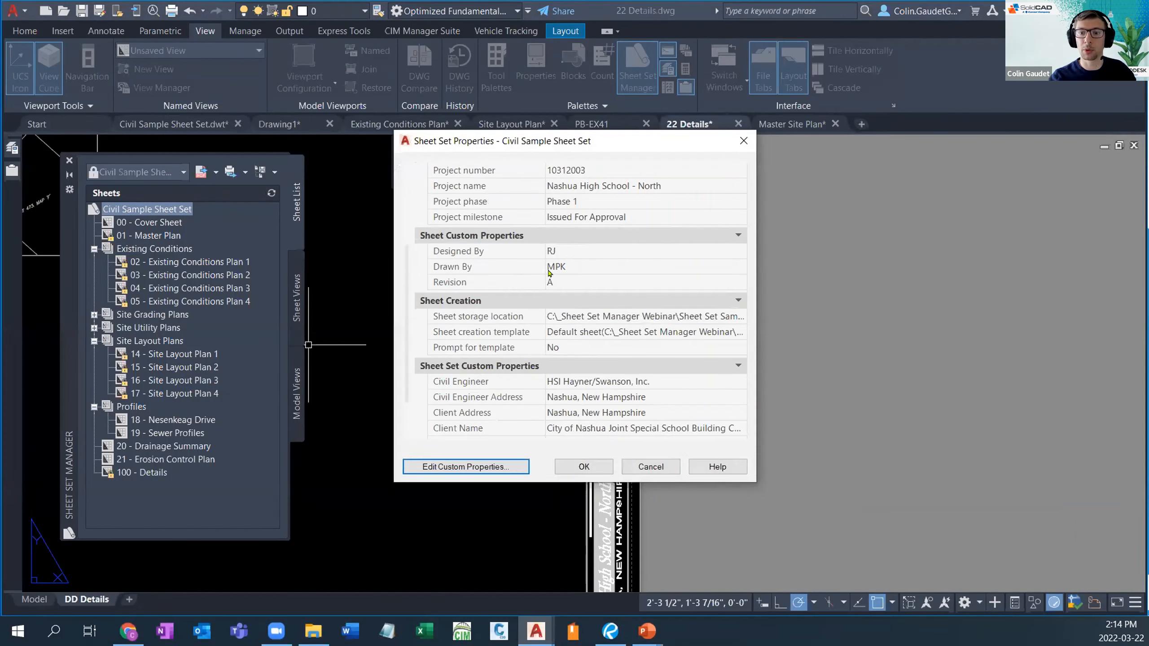
scroll(543, 339, down, 2)
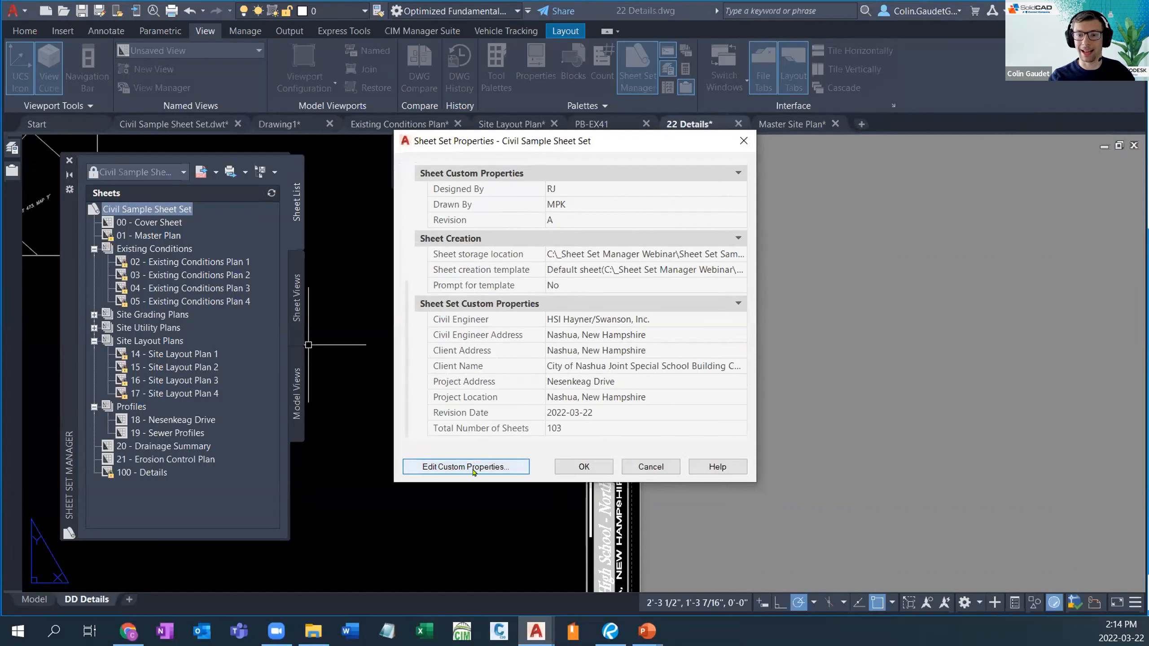
click(473, 467)
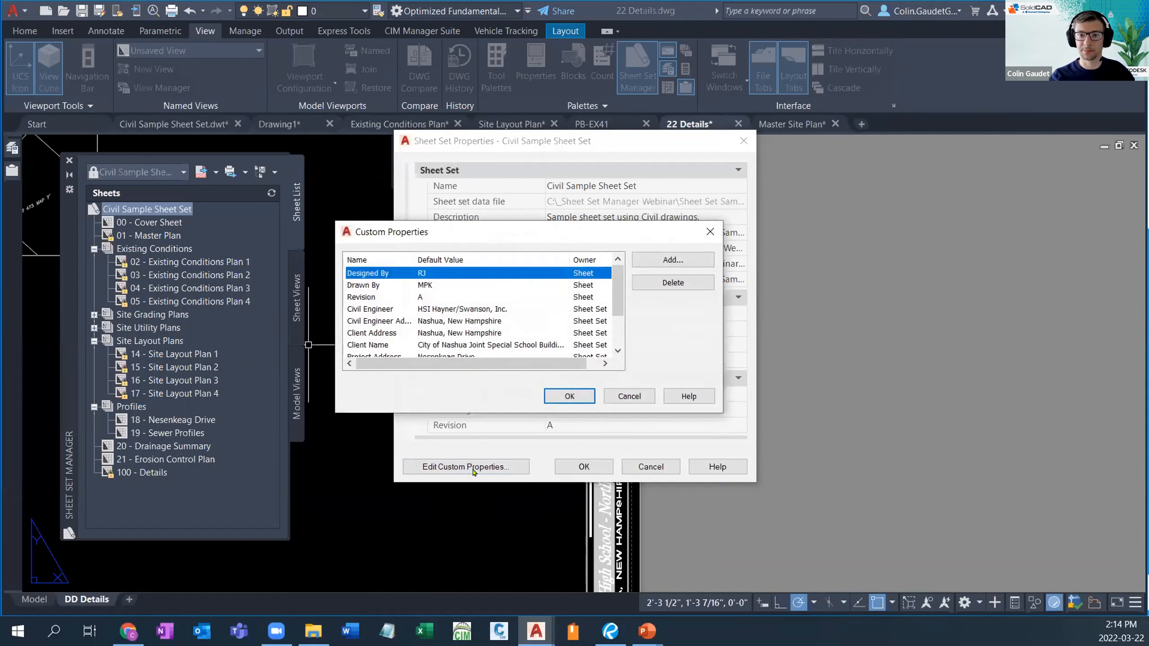
scroll(455, 349, down, 2)
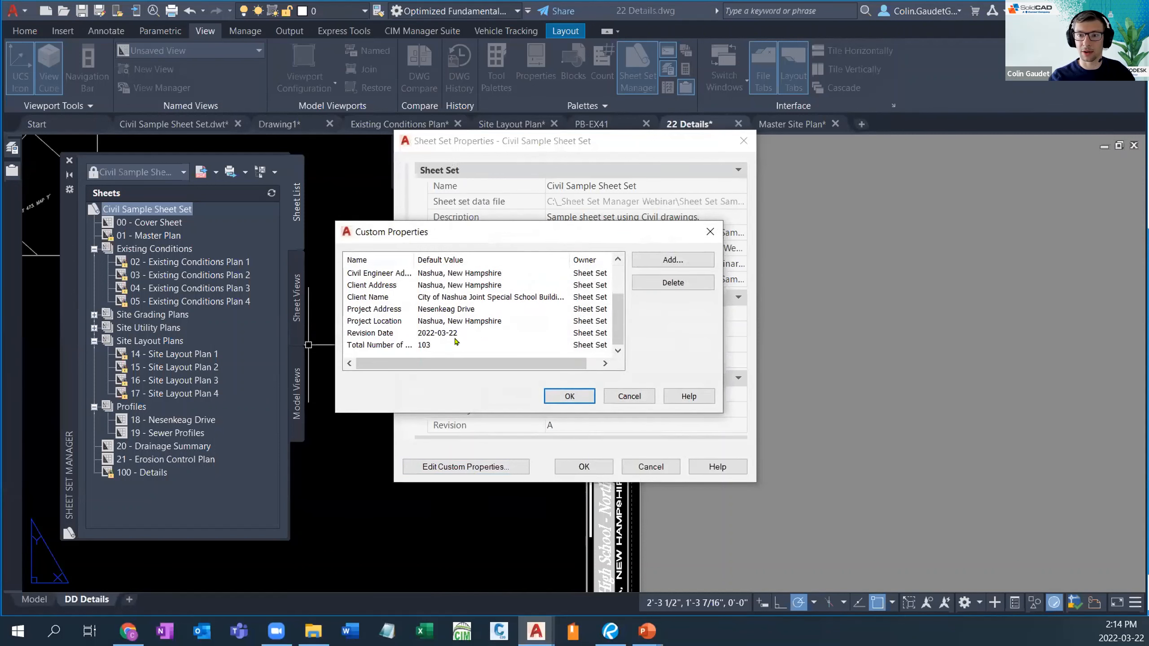
click(635, 398)
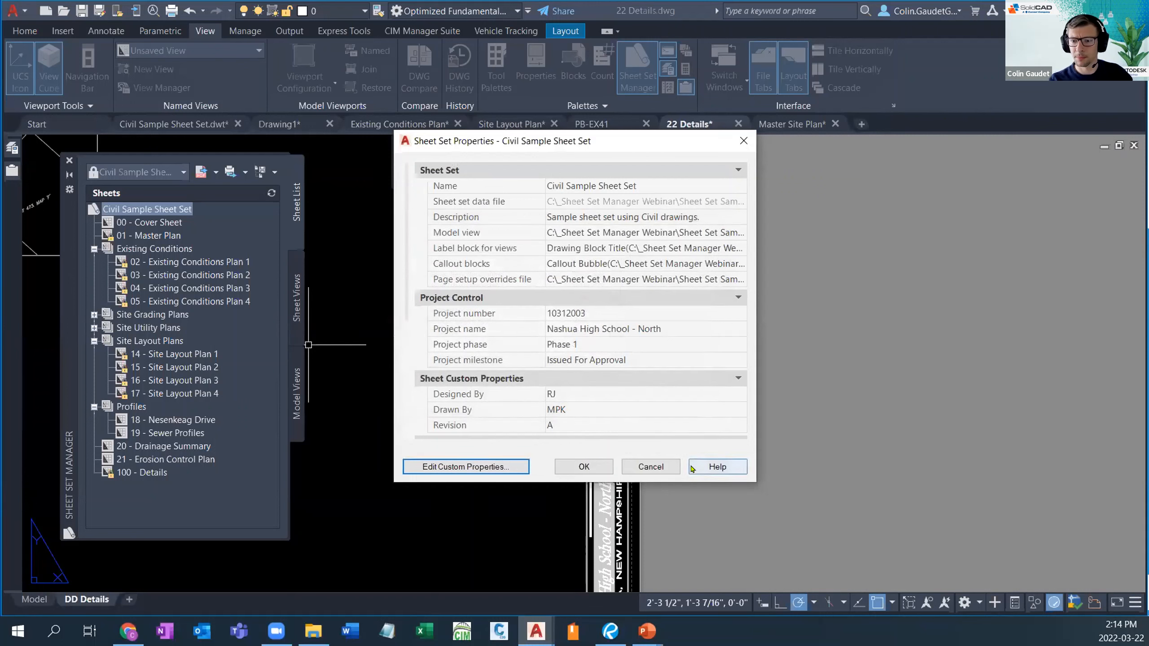
click(651, 467)
Step: Review the sheet set's model view drawings and the callout block options of the 001 - Cul de Sac sheet view
middle_drag(358, 397, 1033, 441)
middle_drag(728, 376, 698, 392)
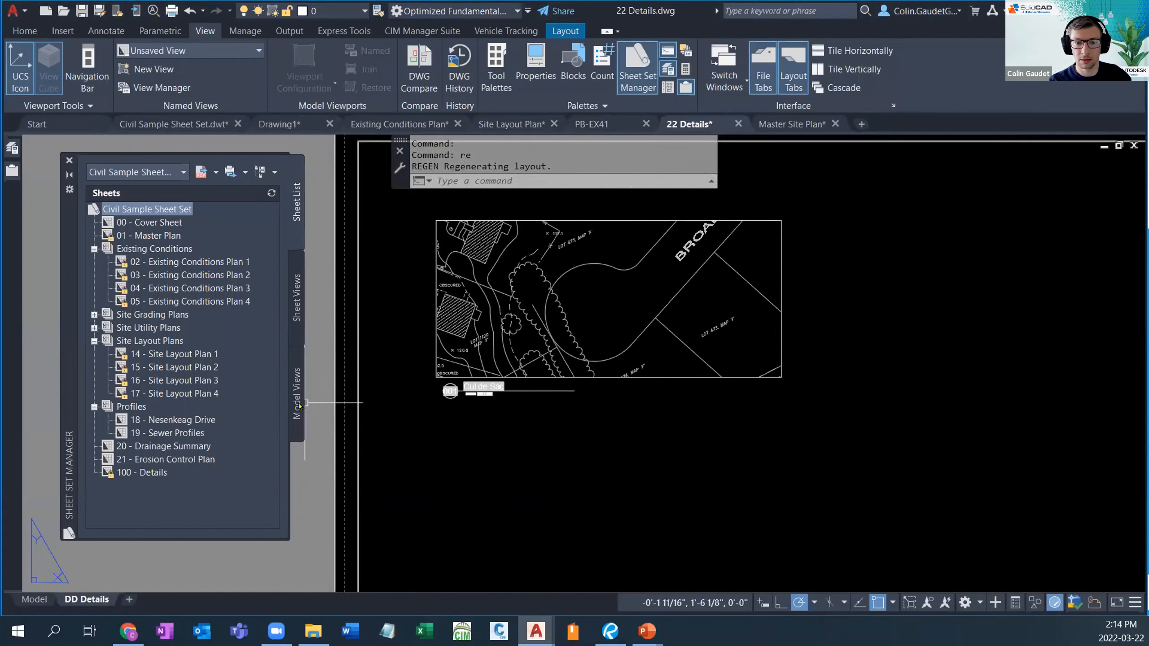
click(298, 364)
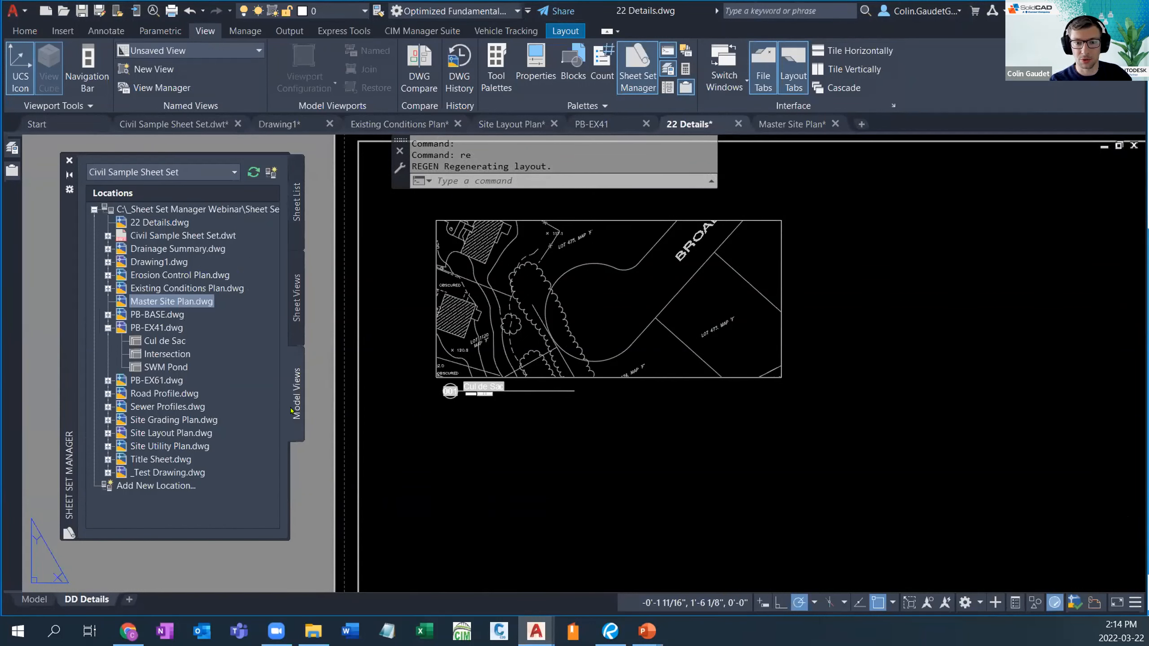
click(248, 52)
click(140, 66)
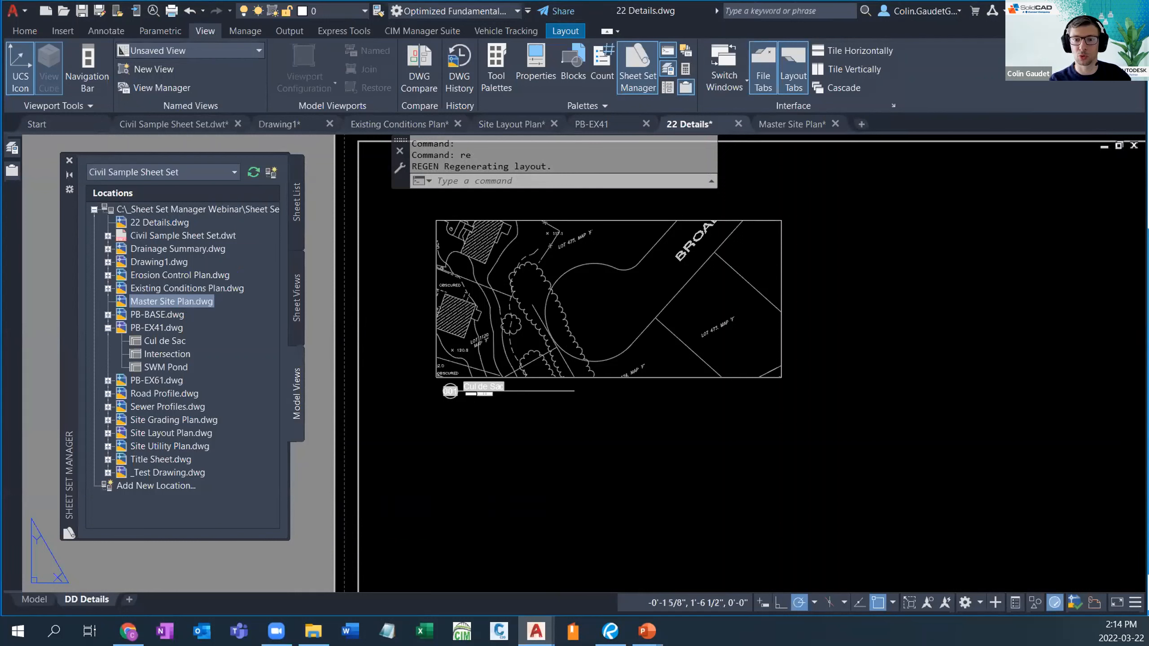
click(295, 305)
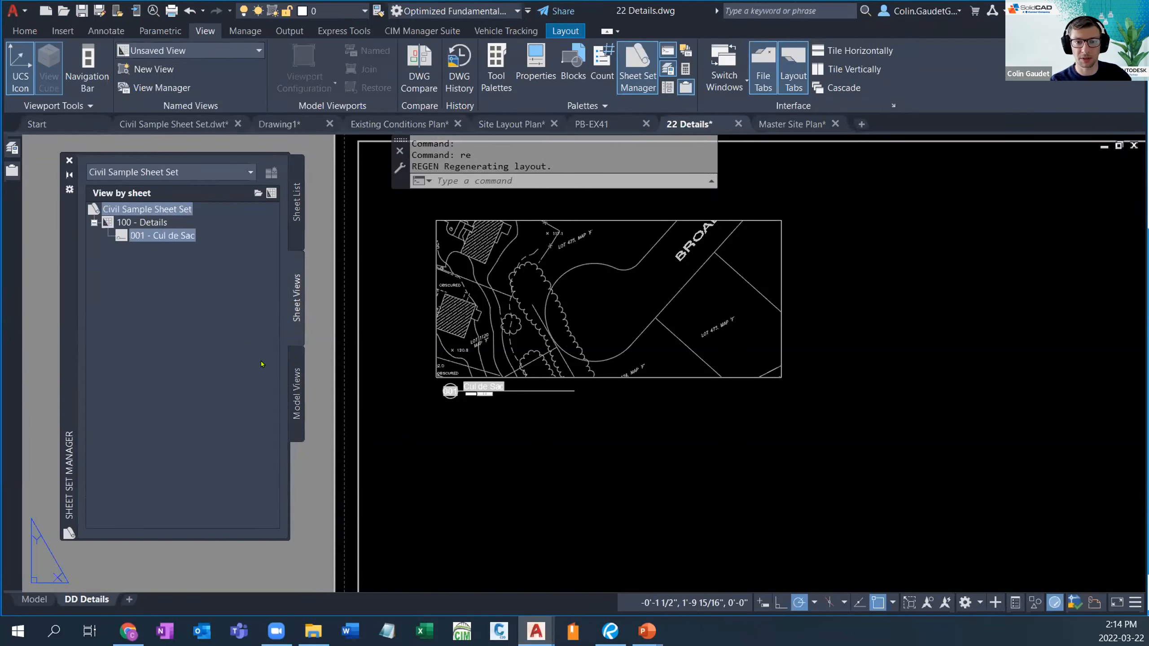
right_click(170, 237)
mouse_move(270, 294)
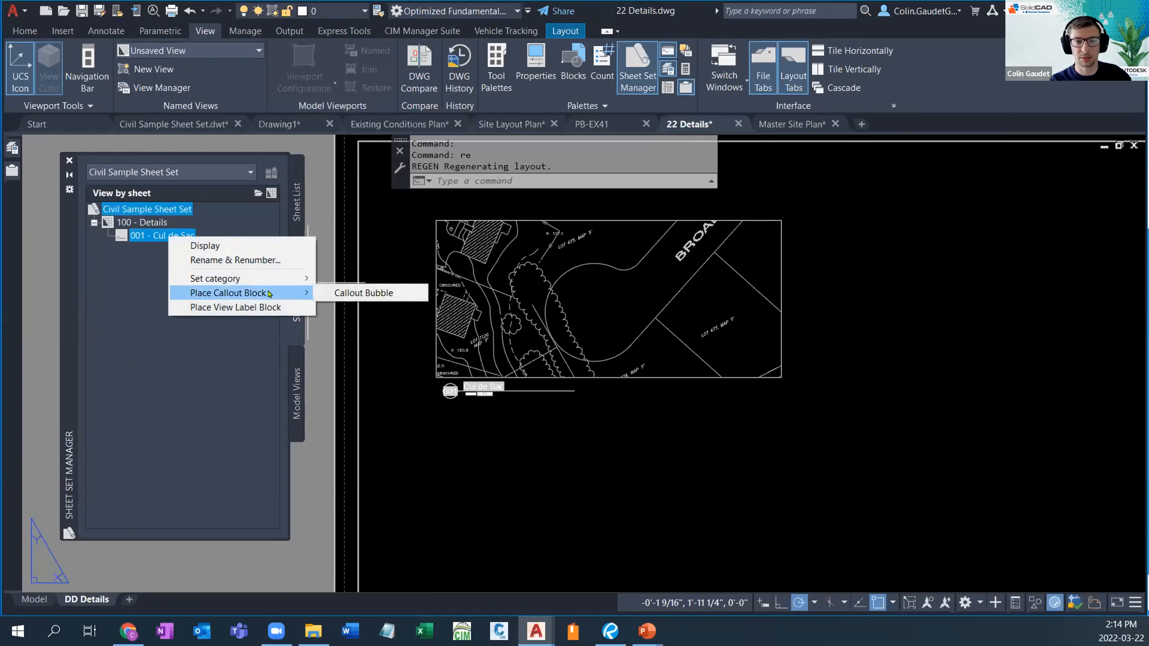
click(230, 350)
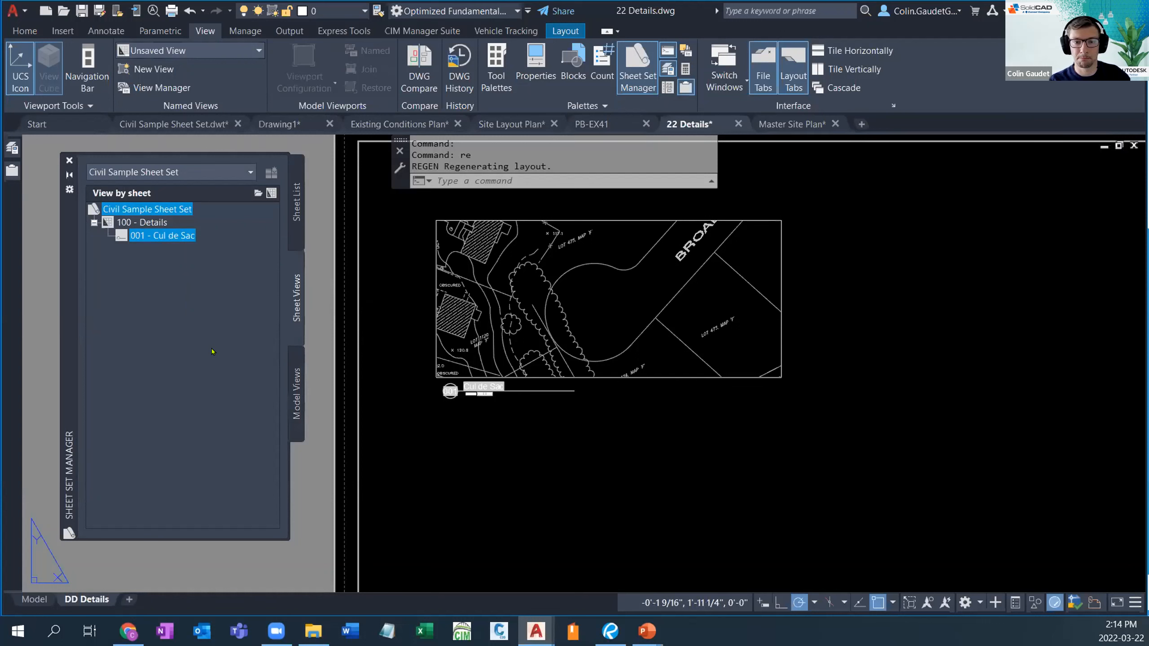
Step: Open the 00 - Cover Sheet and insert a Standard-style Sheet List Table with sheet number and title columns beside the cover text
click(291, 226)
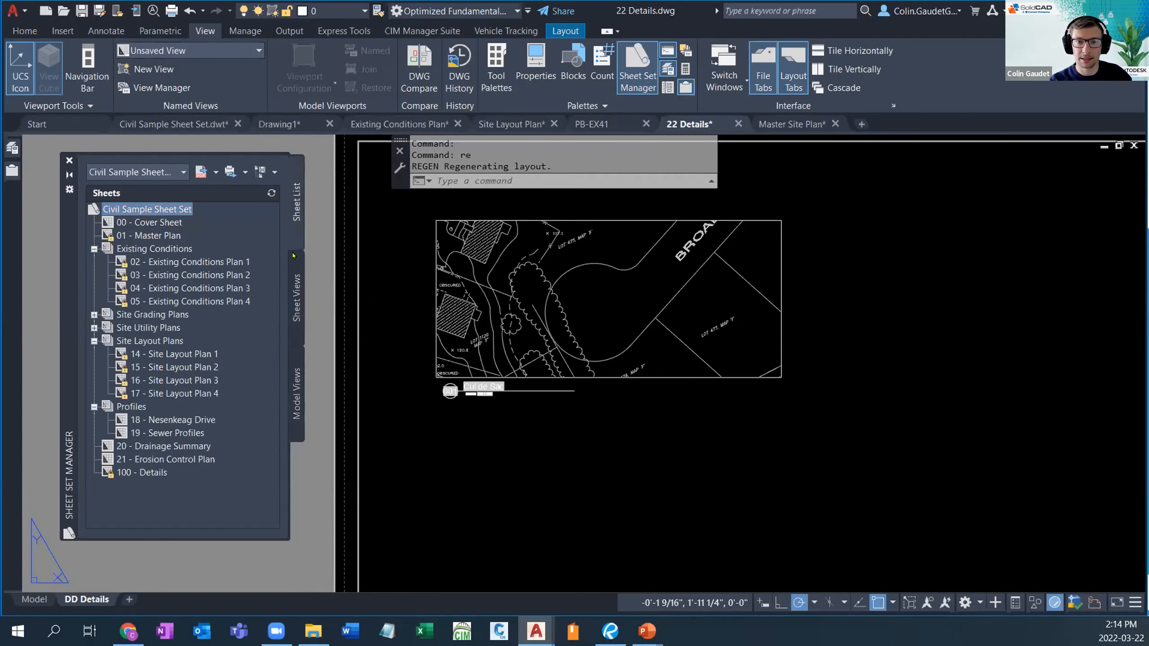
double_click(165, 221)
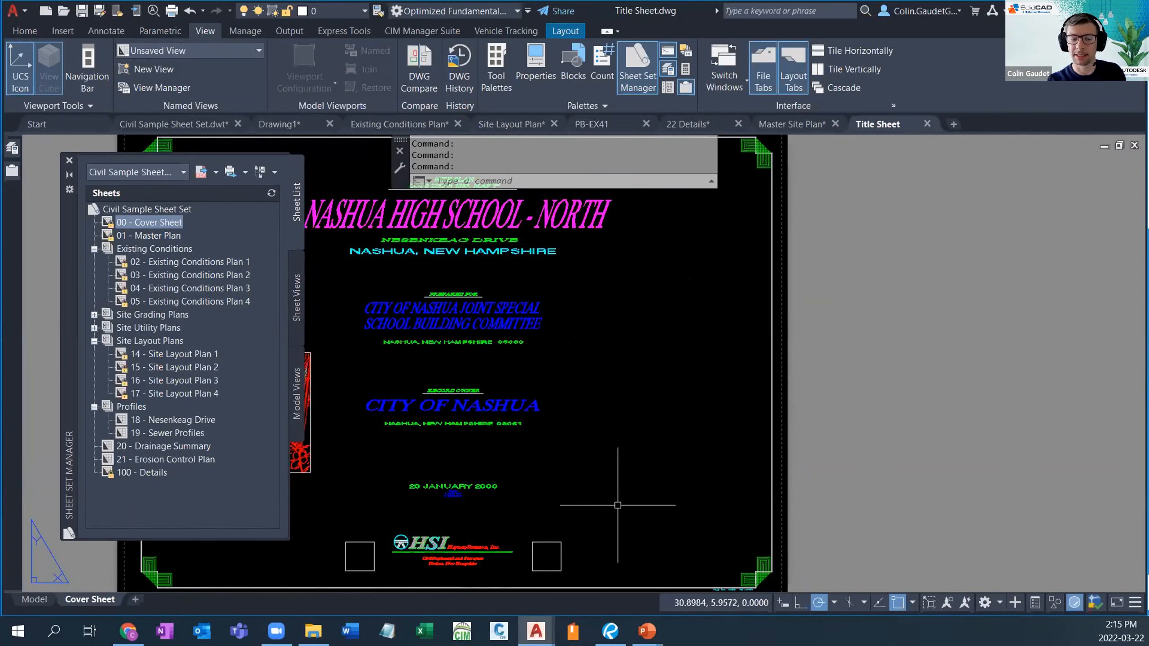
right_click(167, 208)
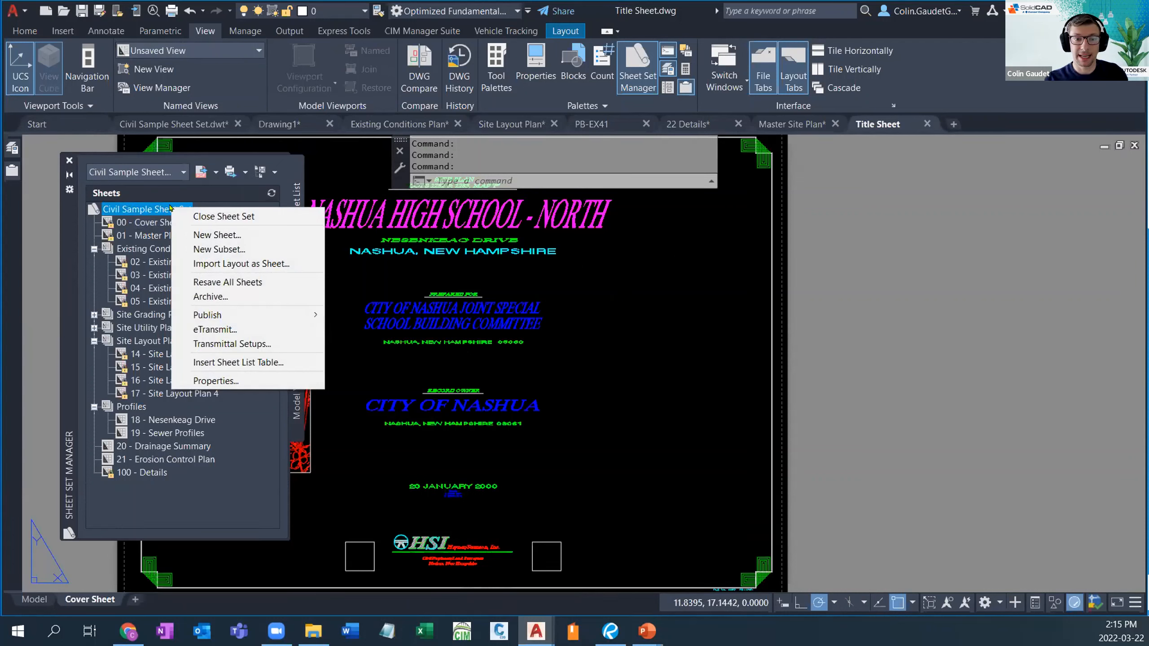
click(250, 363)
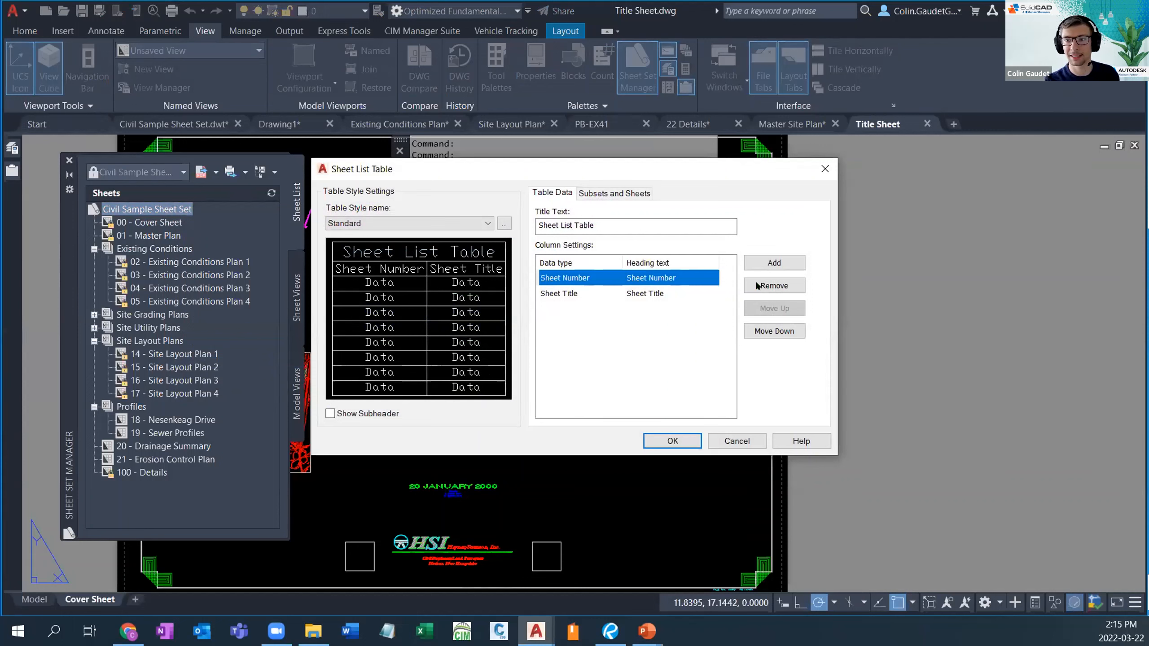
click(662, 440)
click(601, 287)
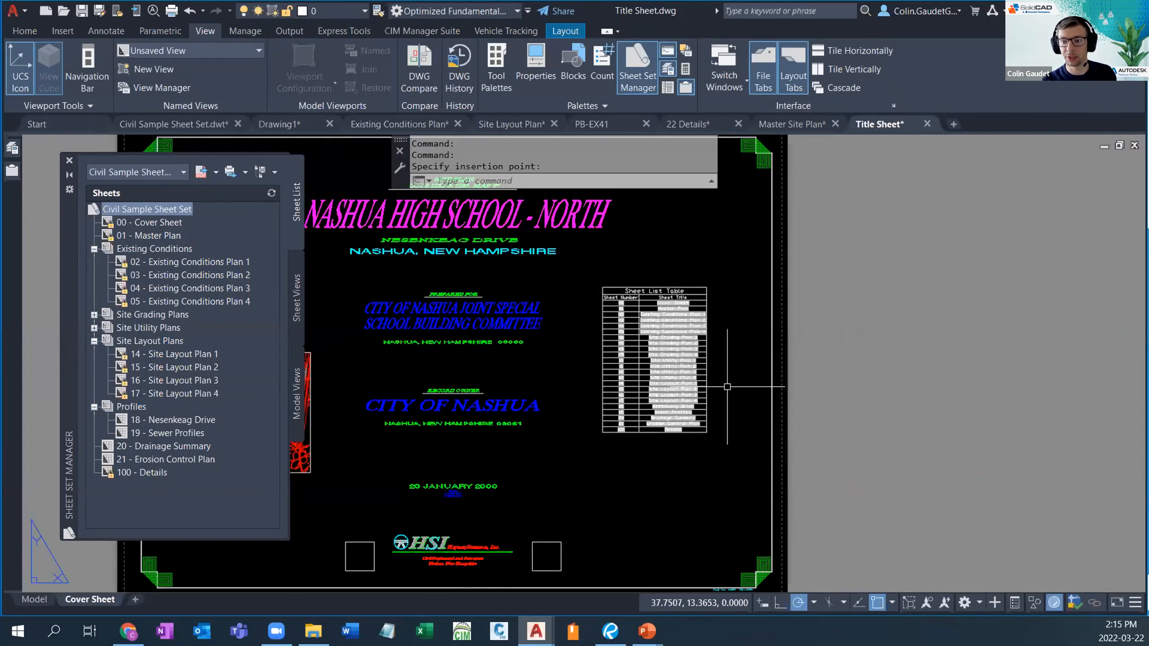
Step: Examine the sheet numbers and titles in the cover sheet's Sheet List Table, then return to the full sheet
scroll(724, 388, up, 4)
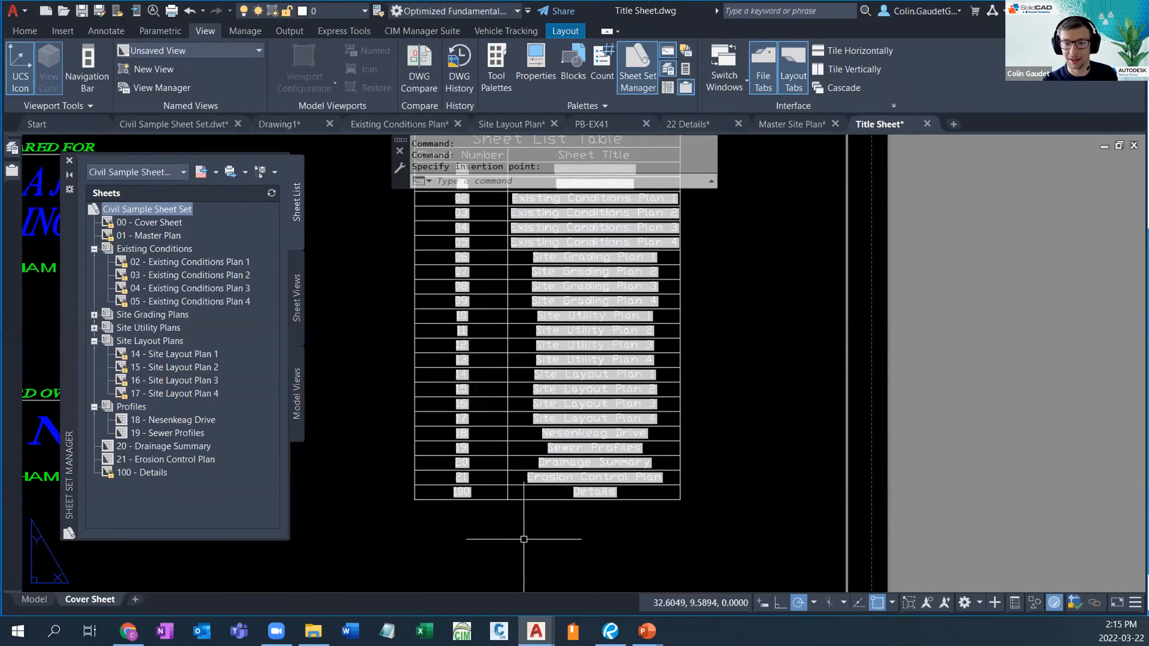
middle_drag(738, 280, 739, 393)
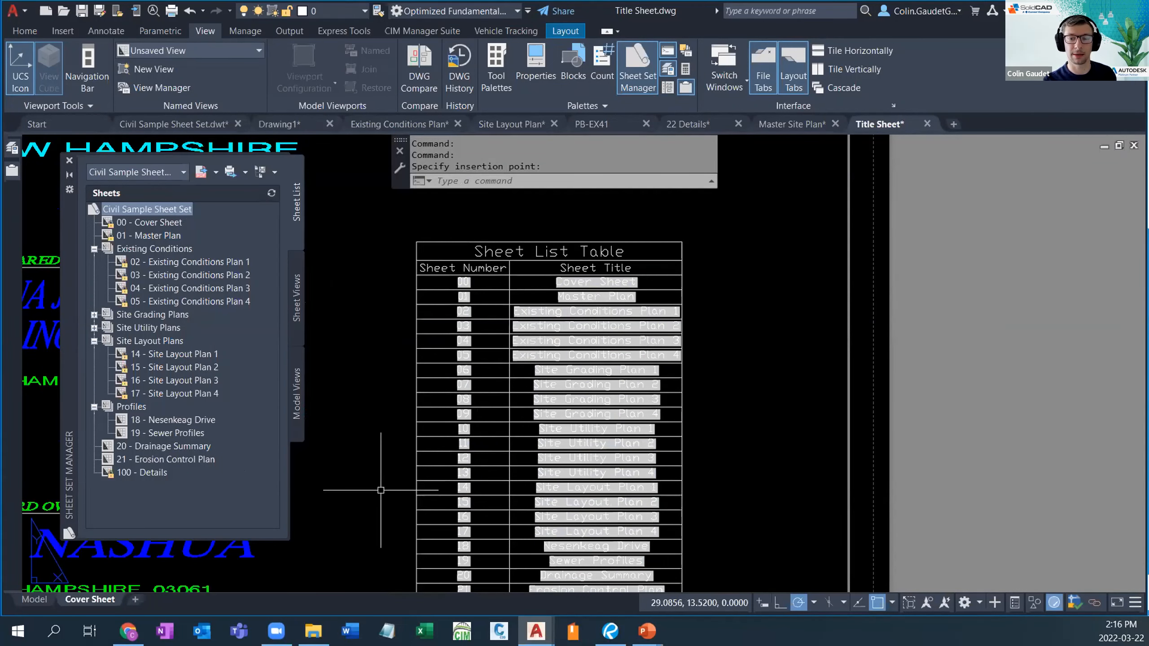
scroll(389, 471, down, 4)
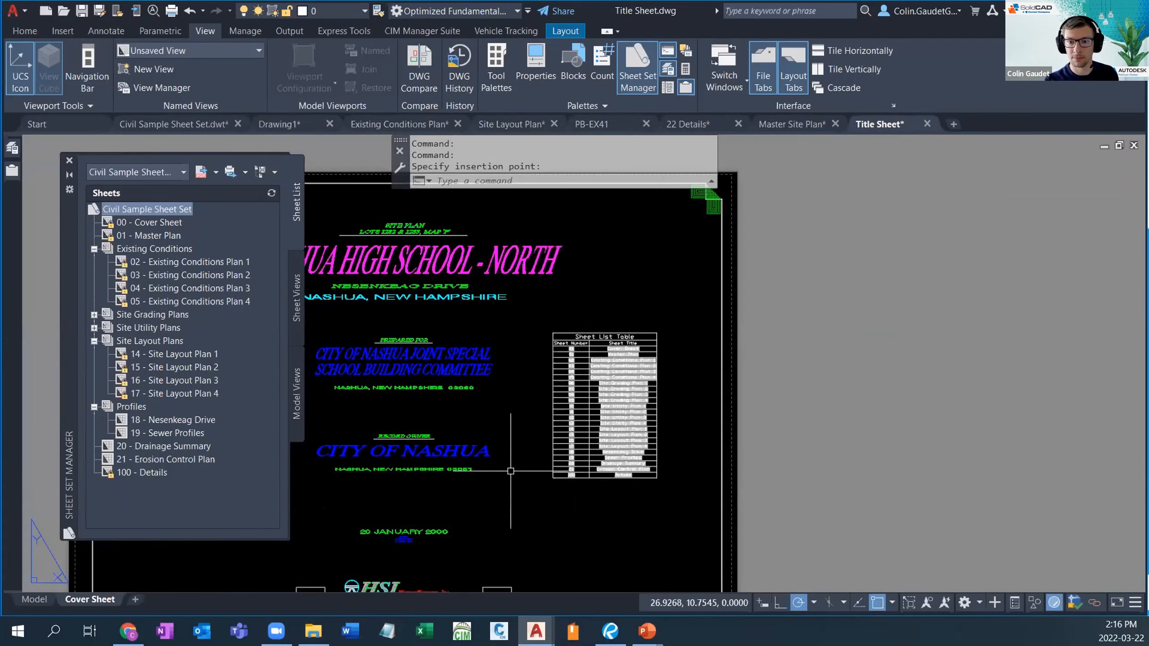
middle_click(510, 470)
middle_click(510, 470)
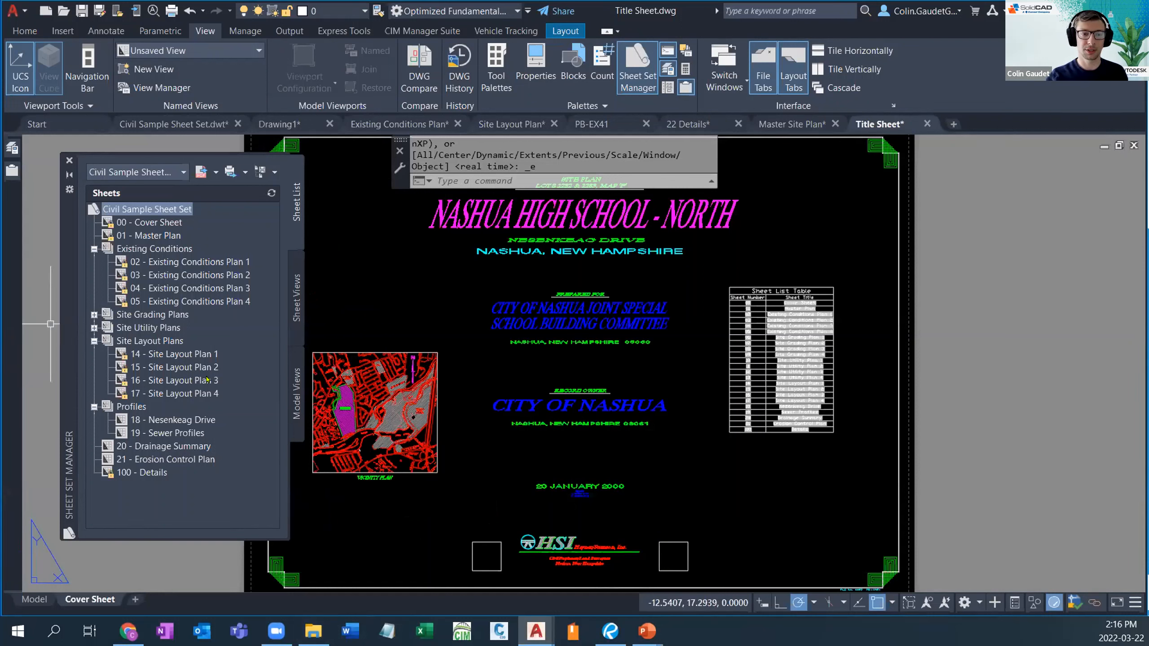
Step: Begin a new sheet set using the Civil Sample Sheet Set as the example, keeping the default name, description and storage location
mouse_move(207, 379)
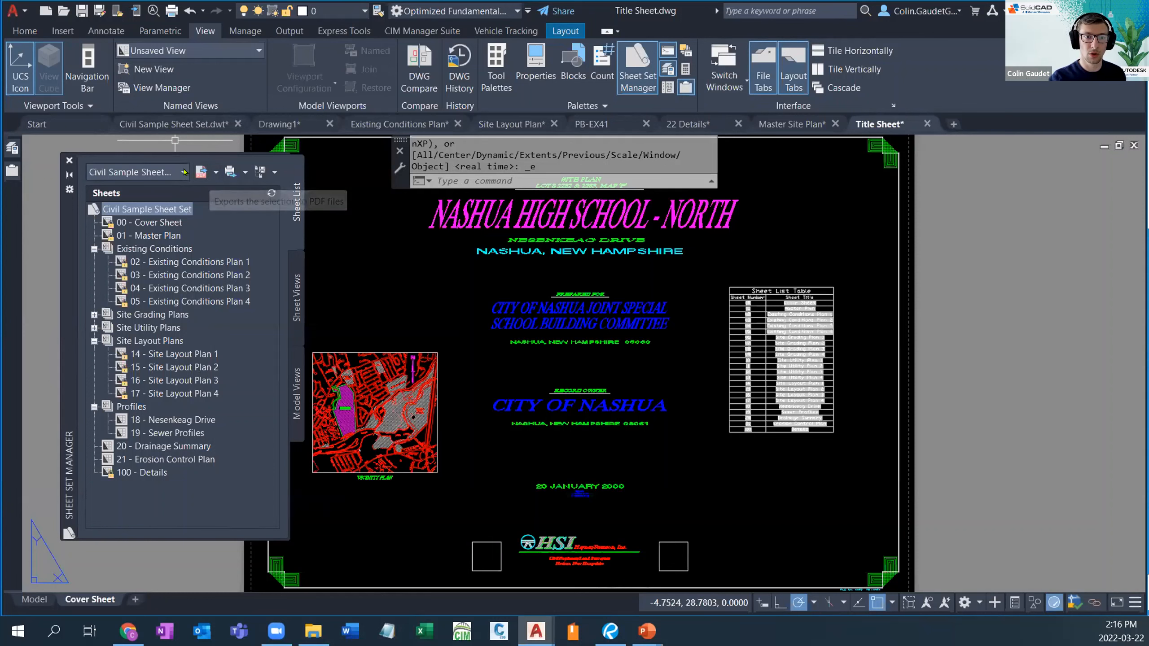
click(183, 172)
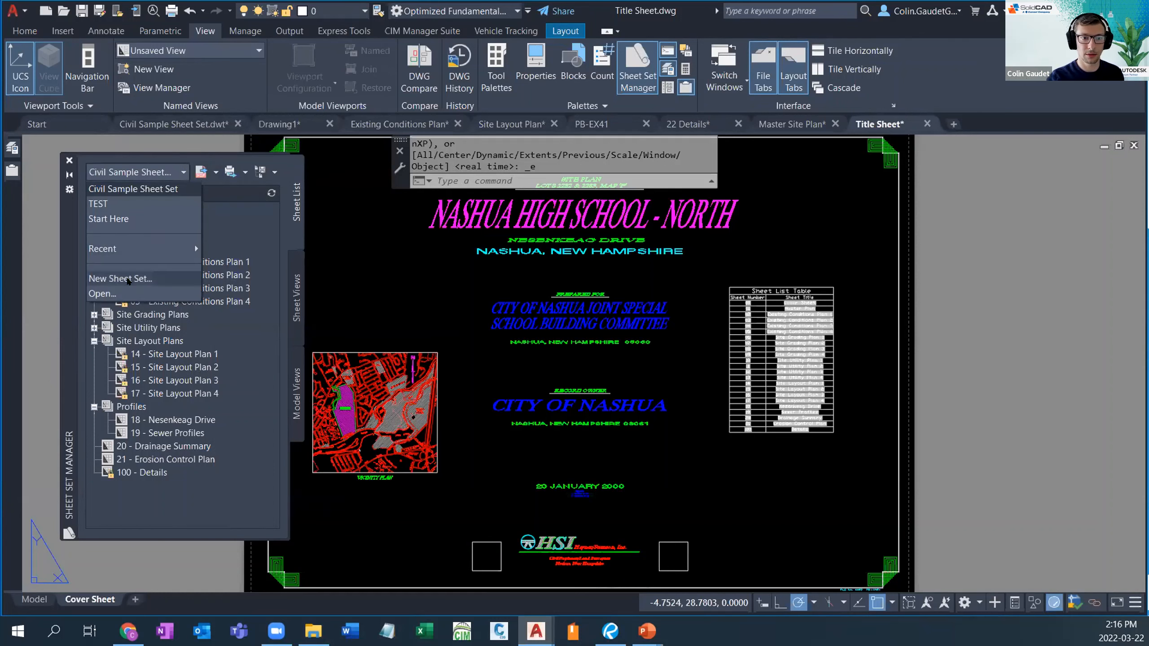
click(119, 279)
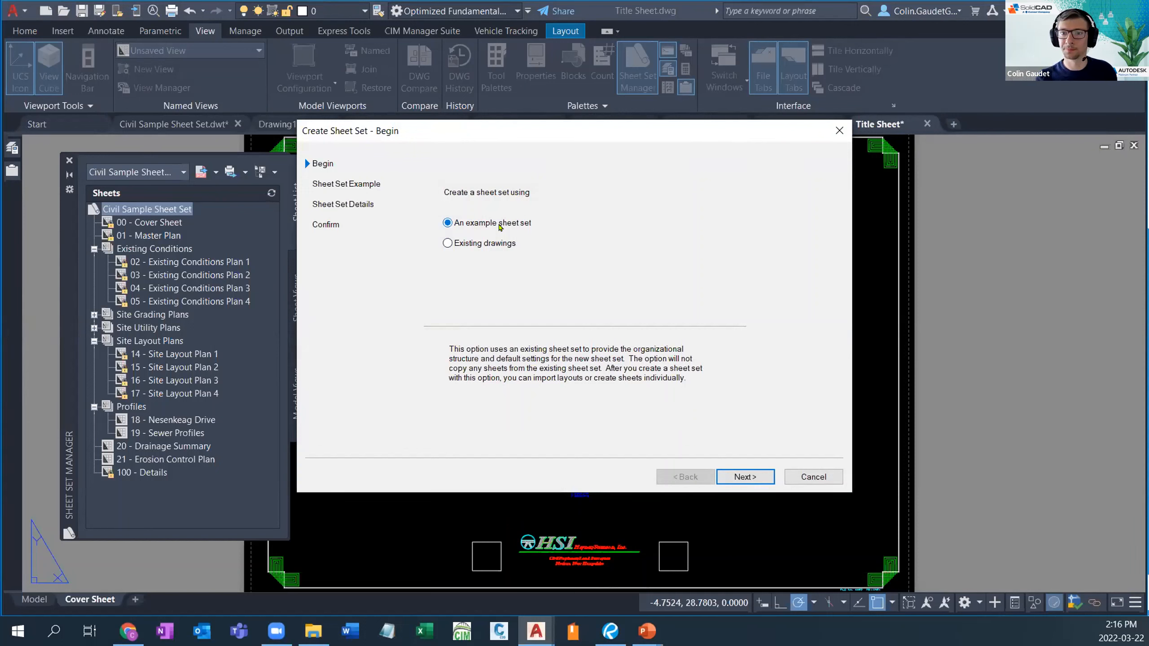
click(724, 478)
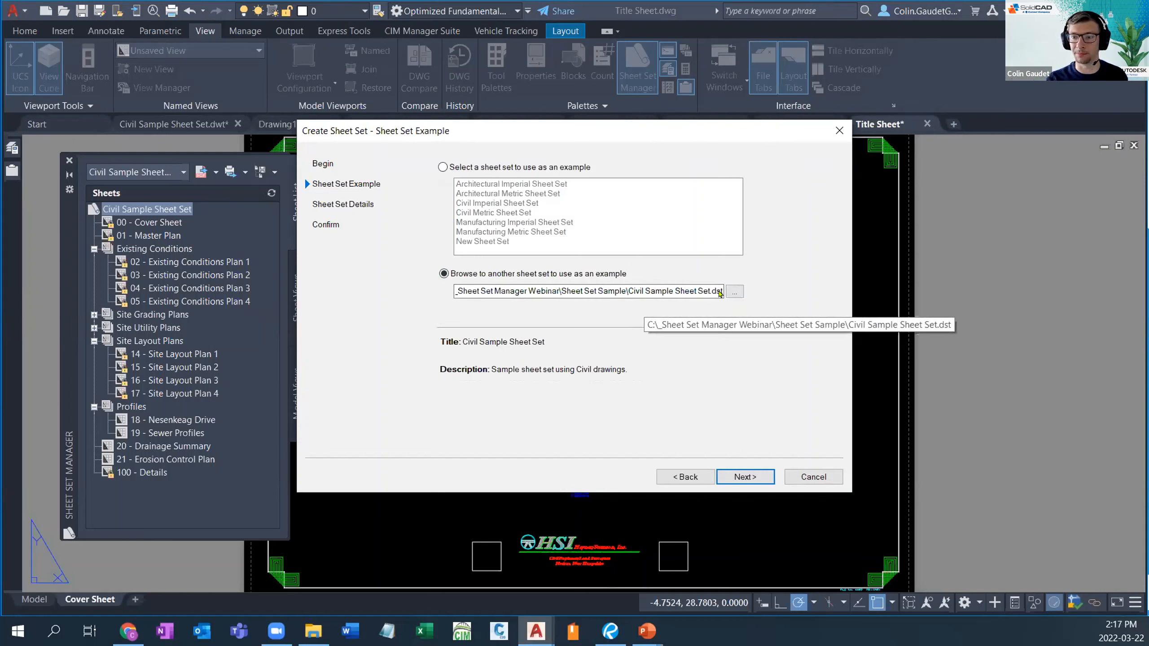
click(739, 481)
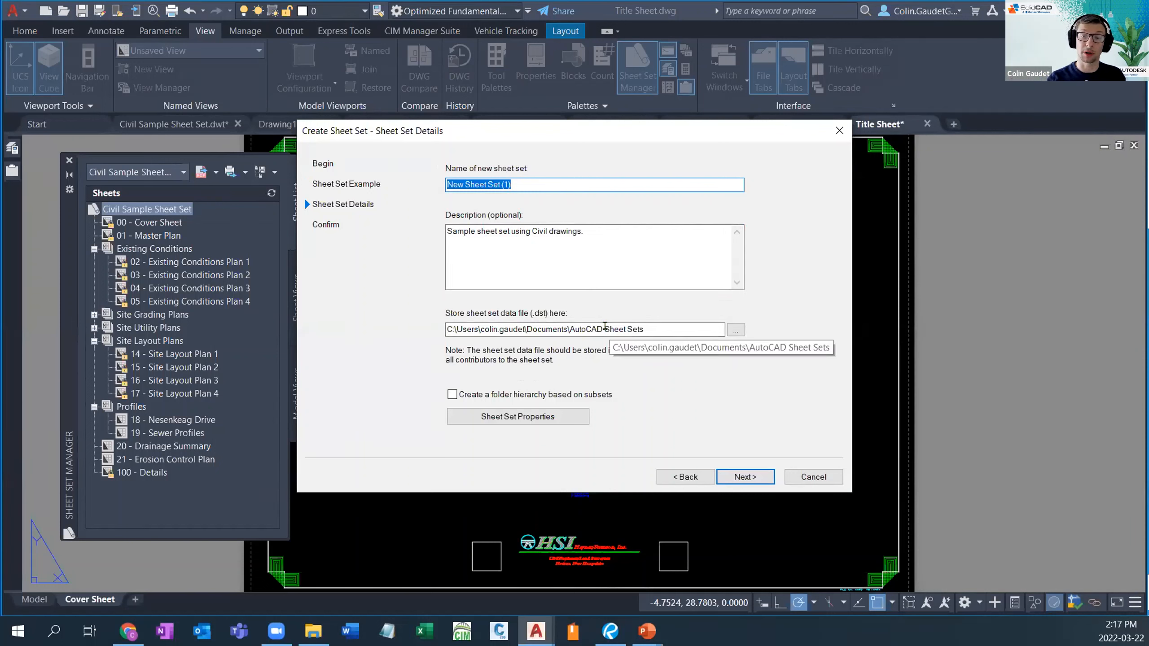
click(745, 477)
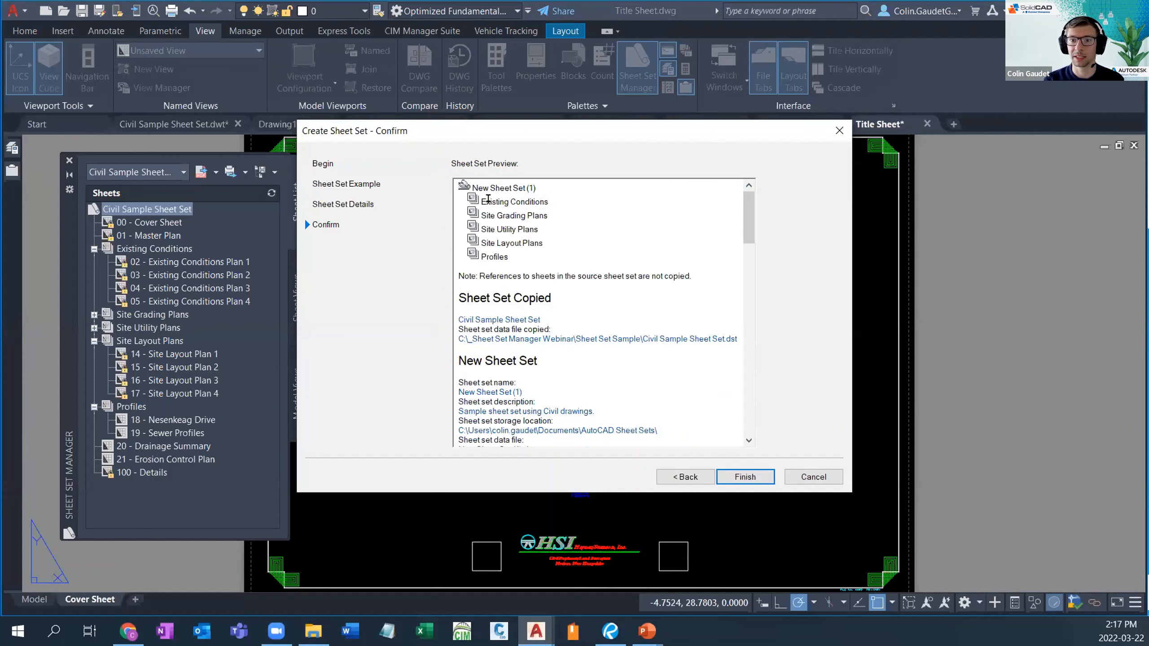
Step: Review the new sheet set's preview of subsets, blocks, templates and custom properties, and quit the wizard without creating it
scroll(580, 324, down, 3)
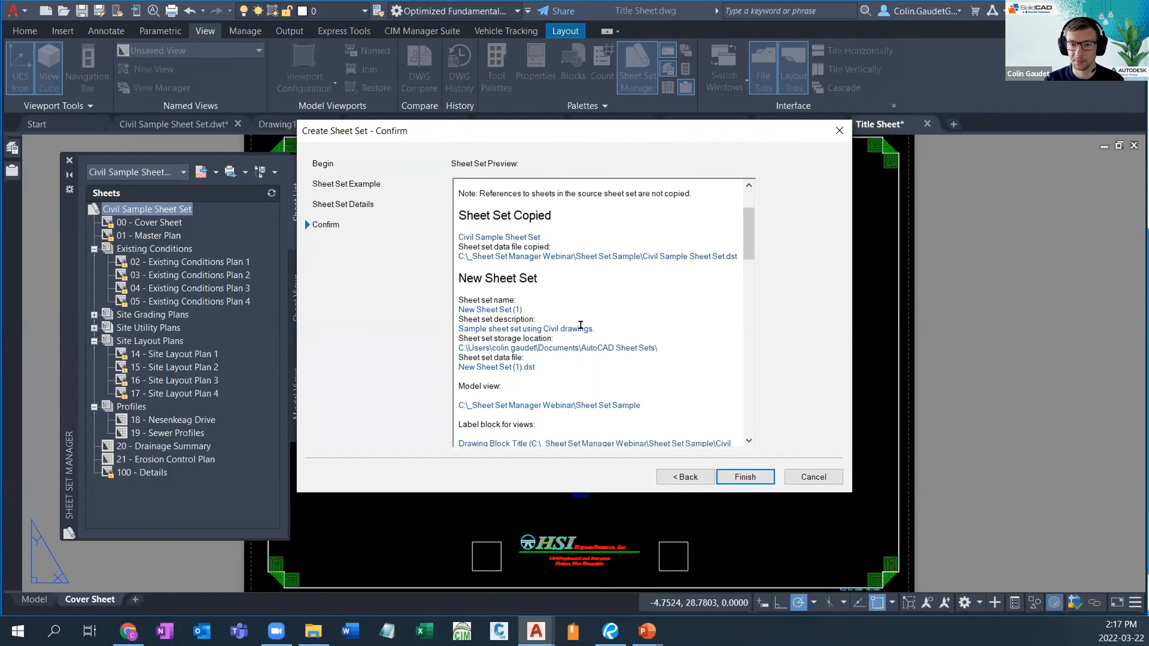
scroll(581, 325, down, 7)
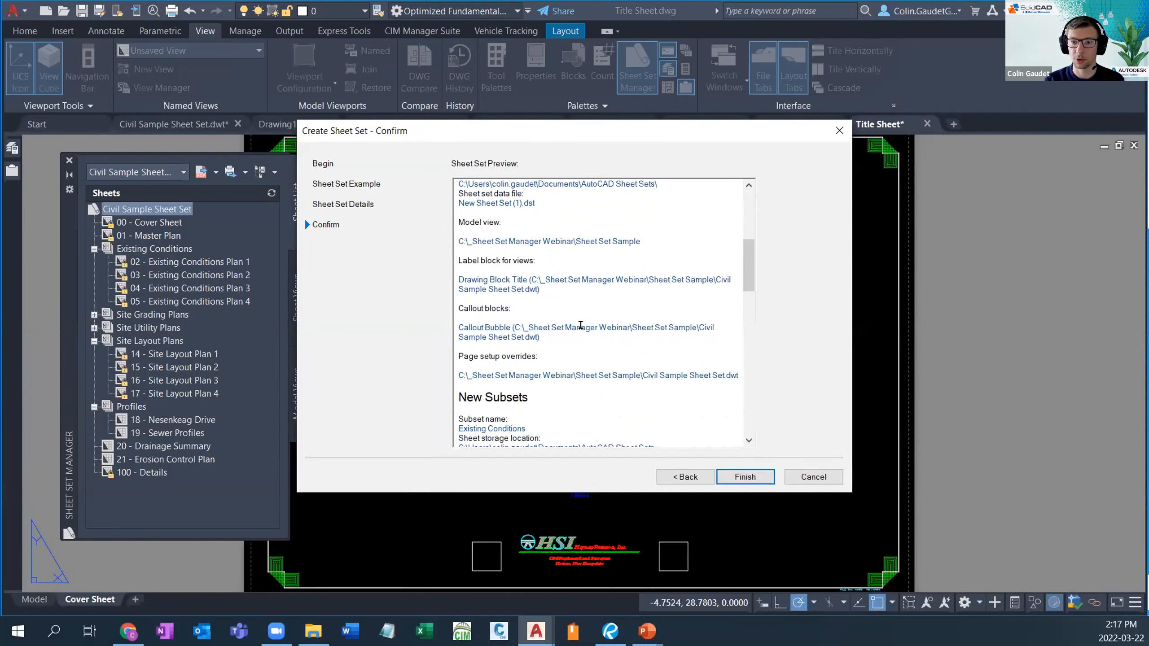
scroll(581, 325, down, 15)
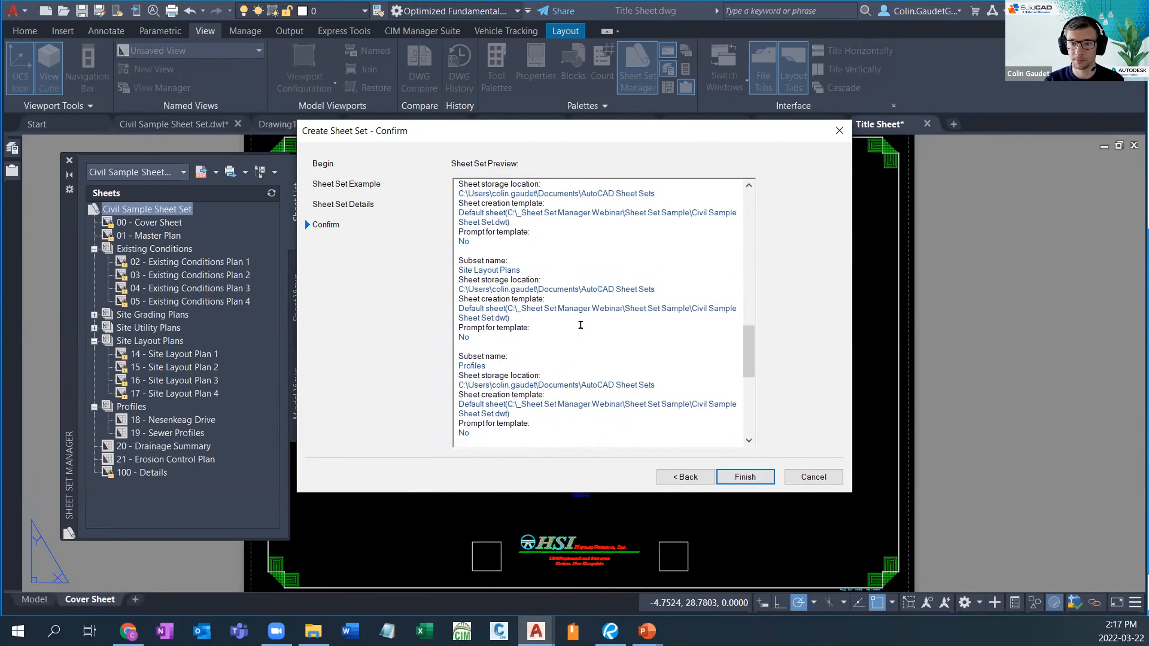
scroll(596, 317, down, 7)
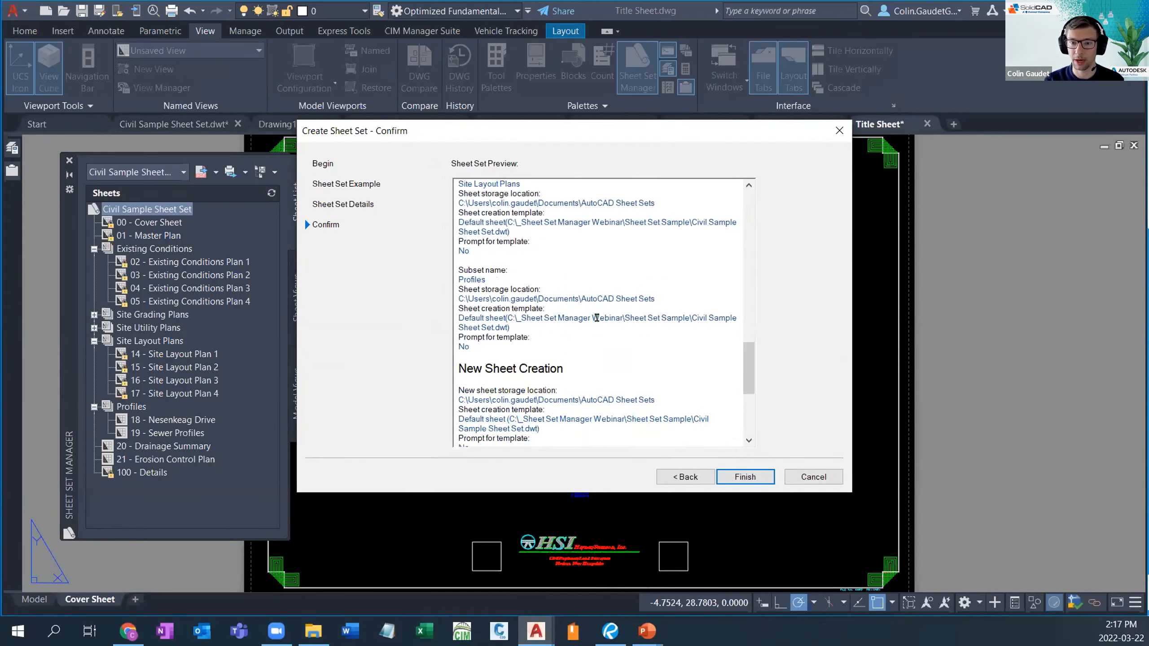
scroll(596, 317, down, 4)
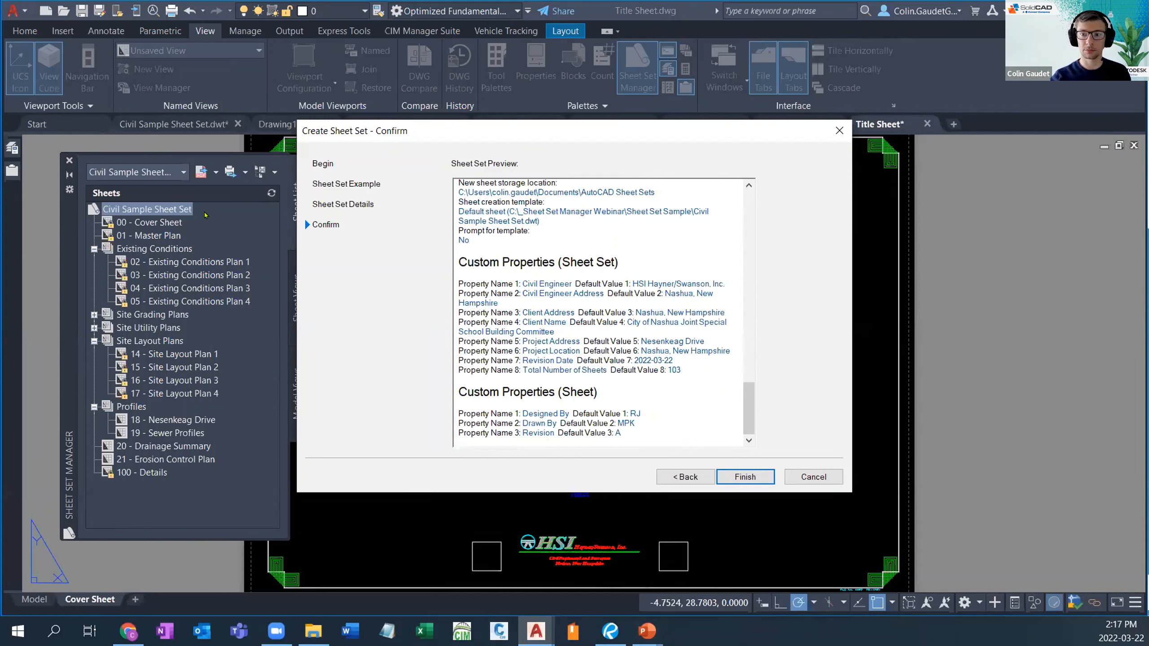
click(810, 479)
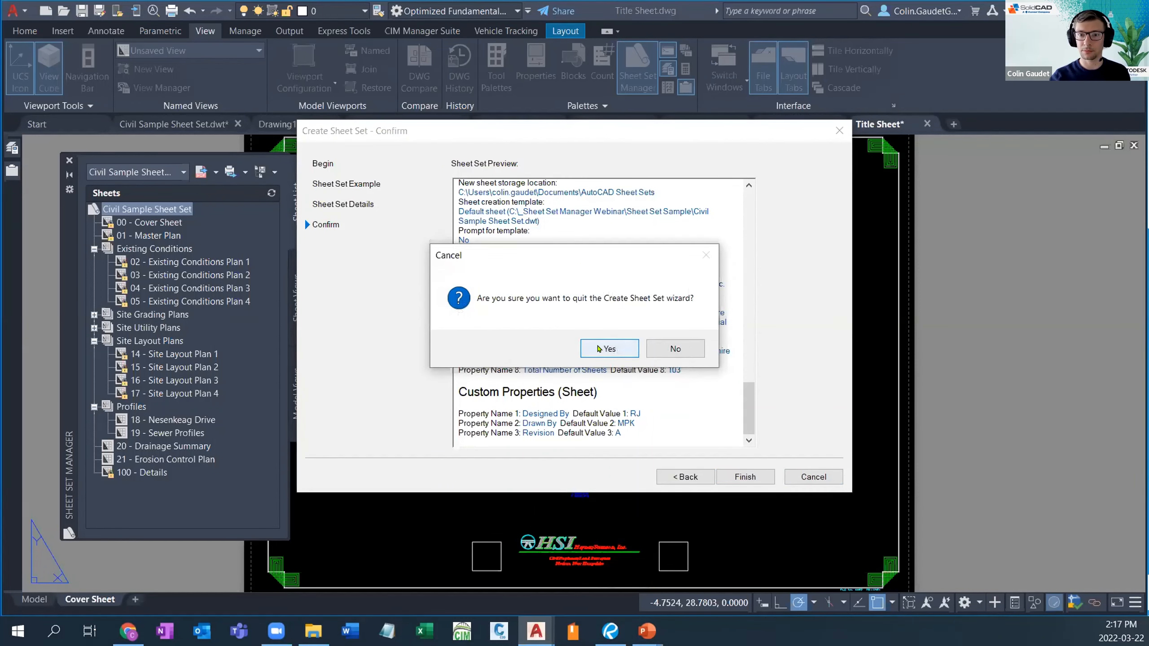
click(599, 348)
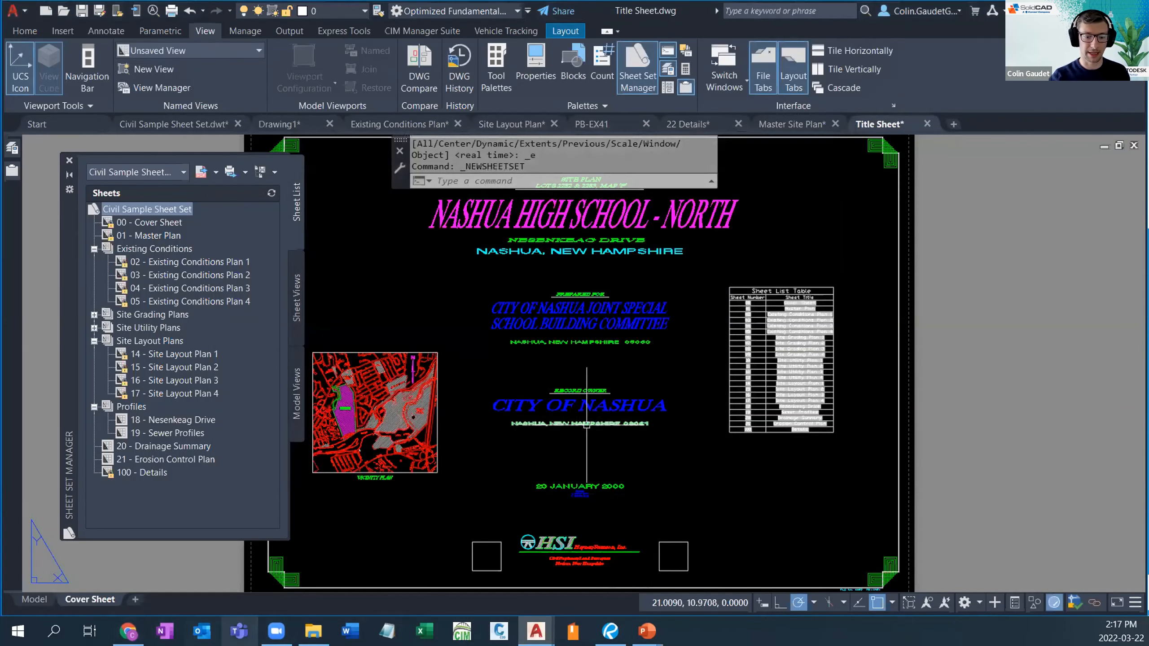
key(alt+Tab)
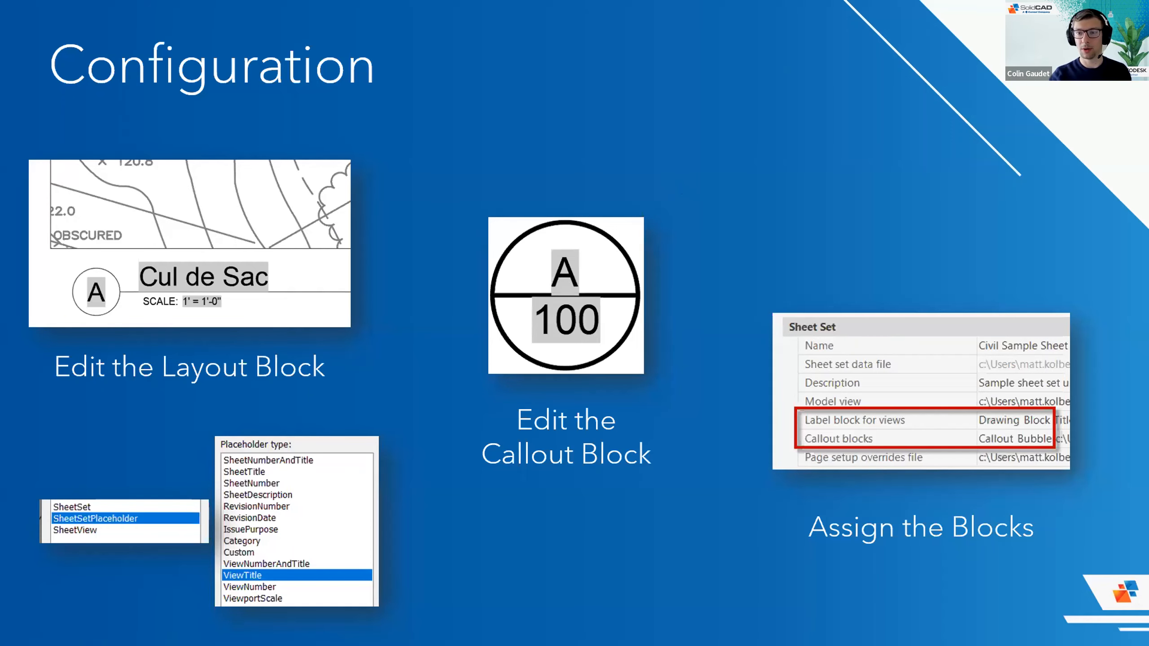
key(Right)
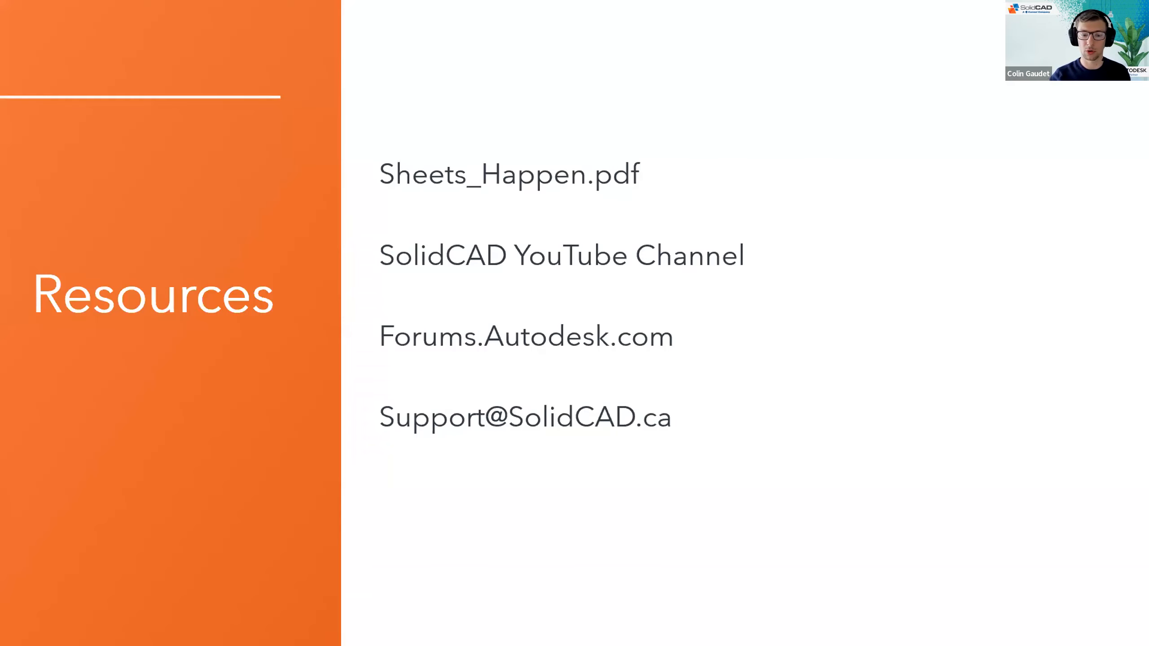
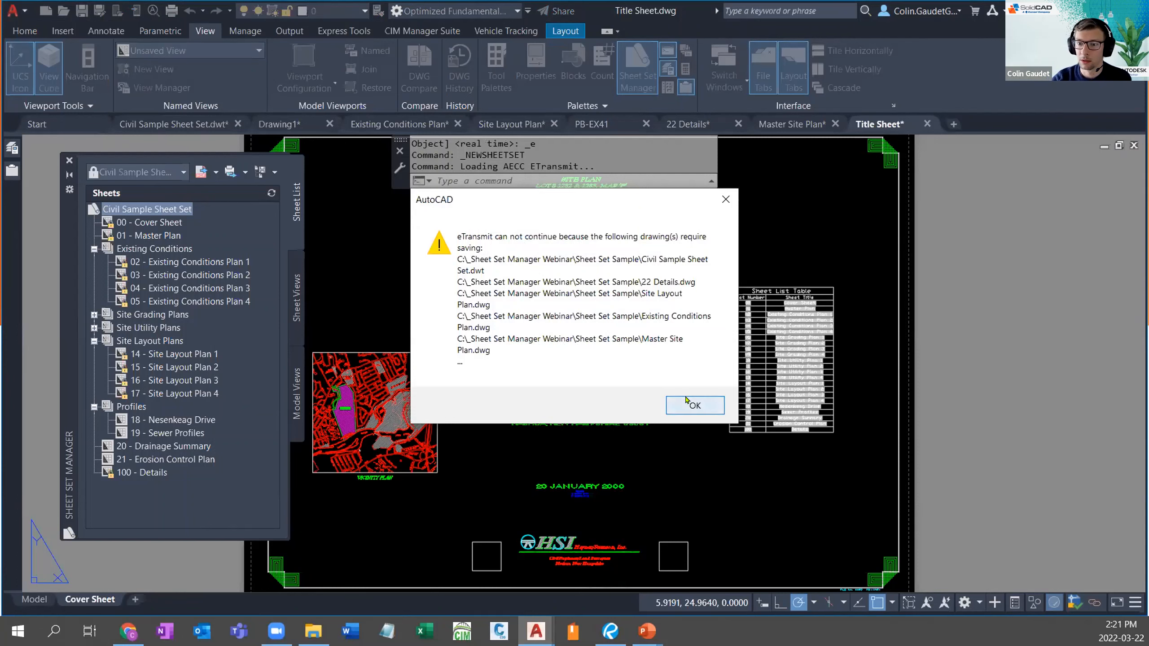
Step: Dismiss the eTransmit message and try to close the Existing Conditions Plan drawing
click(680, 404)
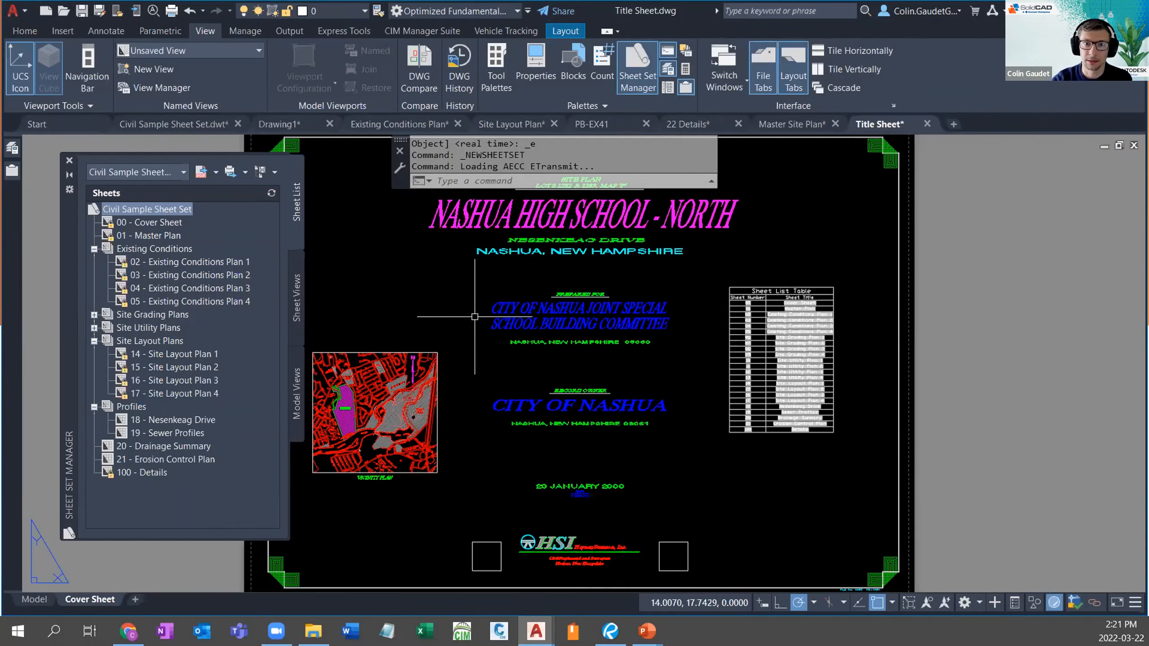
click(447, 124)
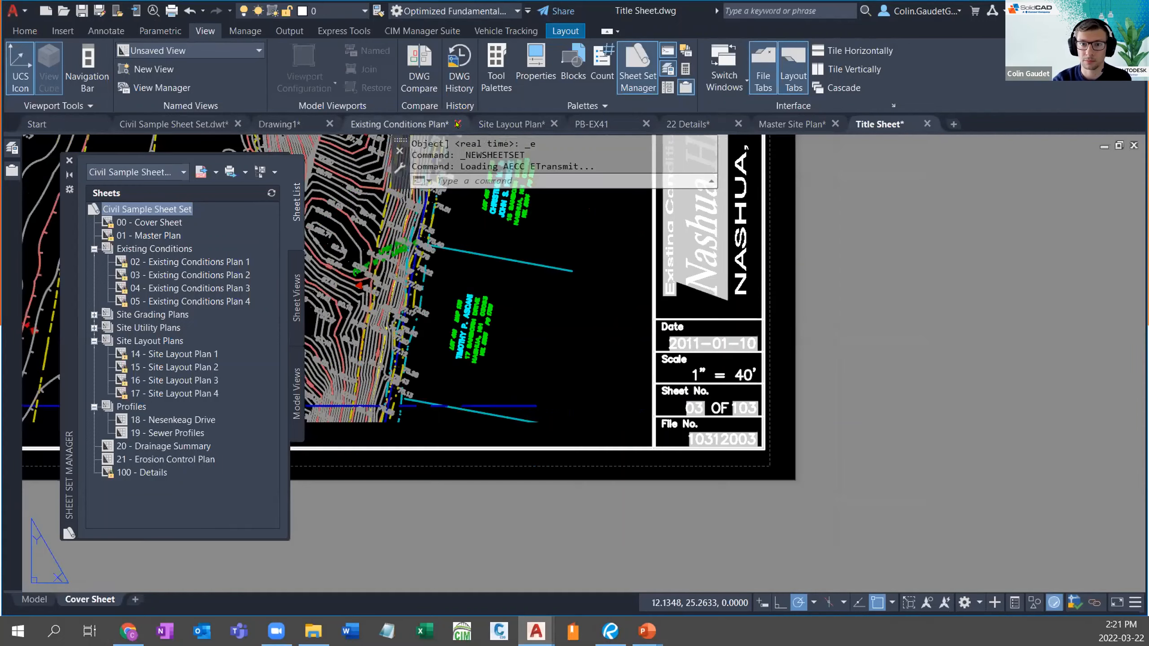
click(457, 124)
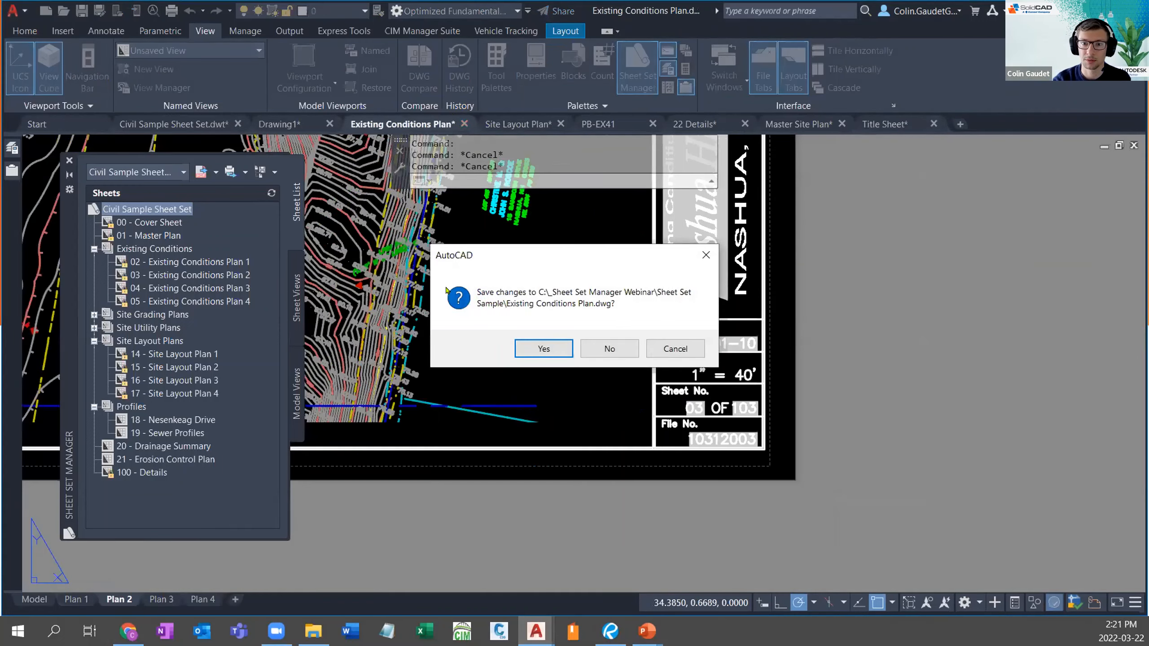
click(610, 353)
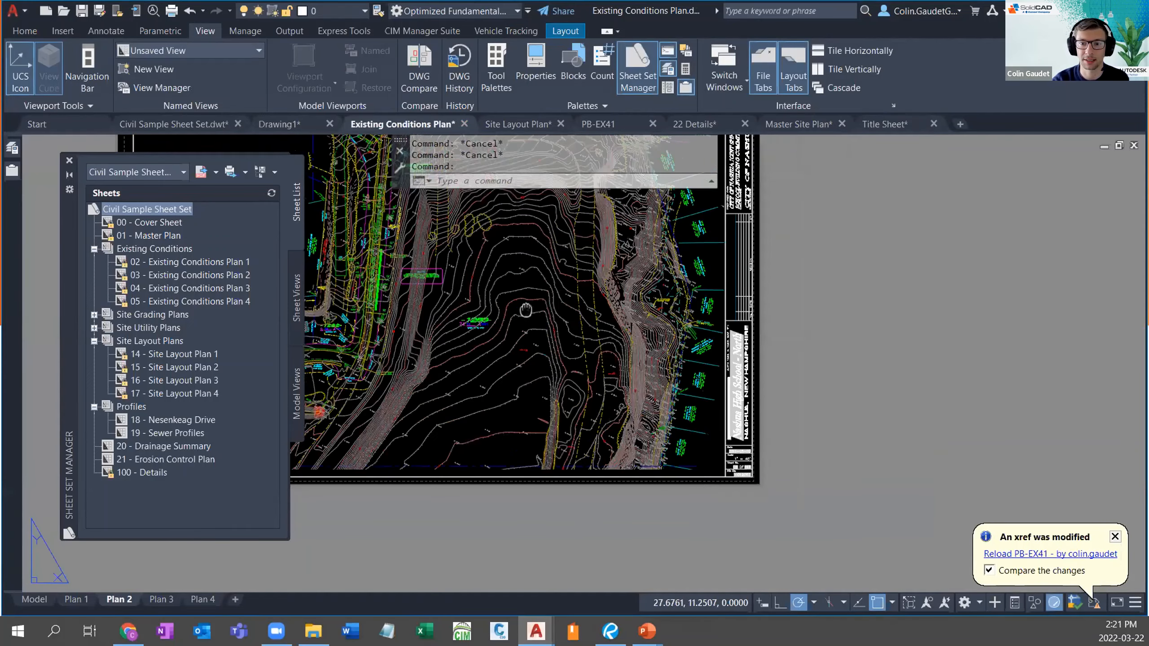
Step: Try to create an eTransmit package while the Existing Conditions Plan drawing is current
click(18, 10)
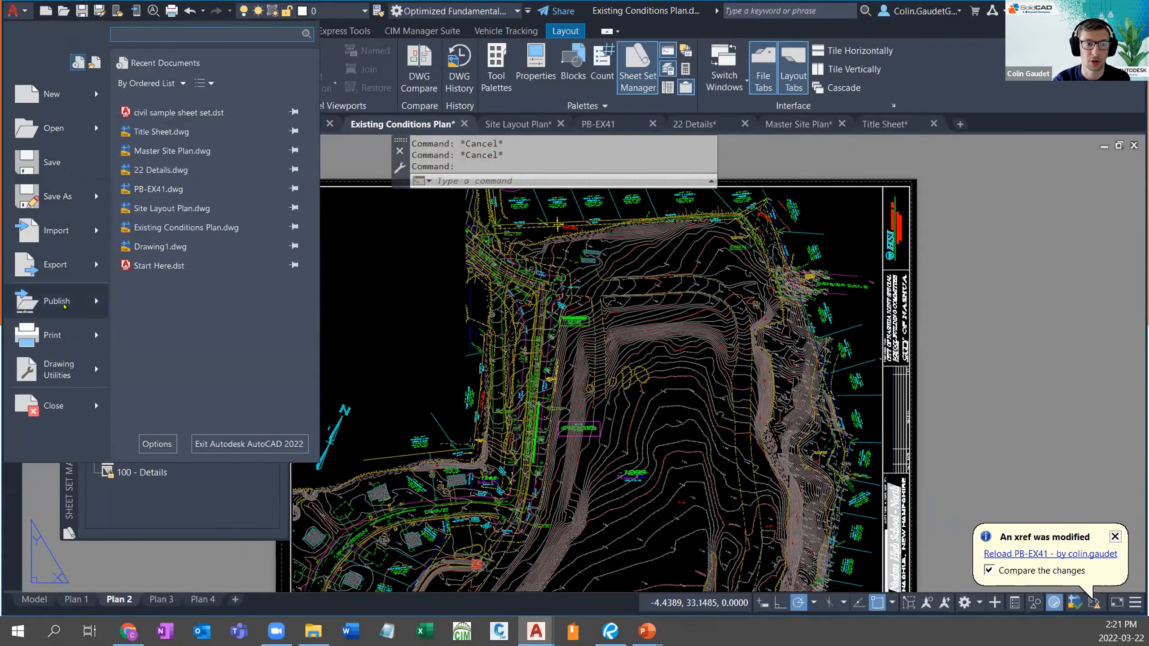
mouse_move(65, 306)
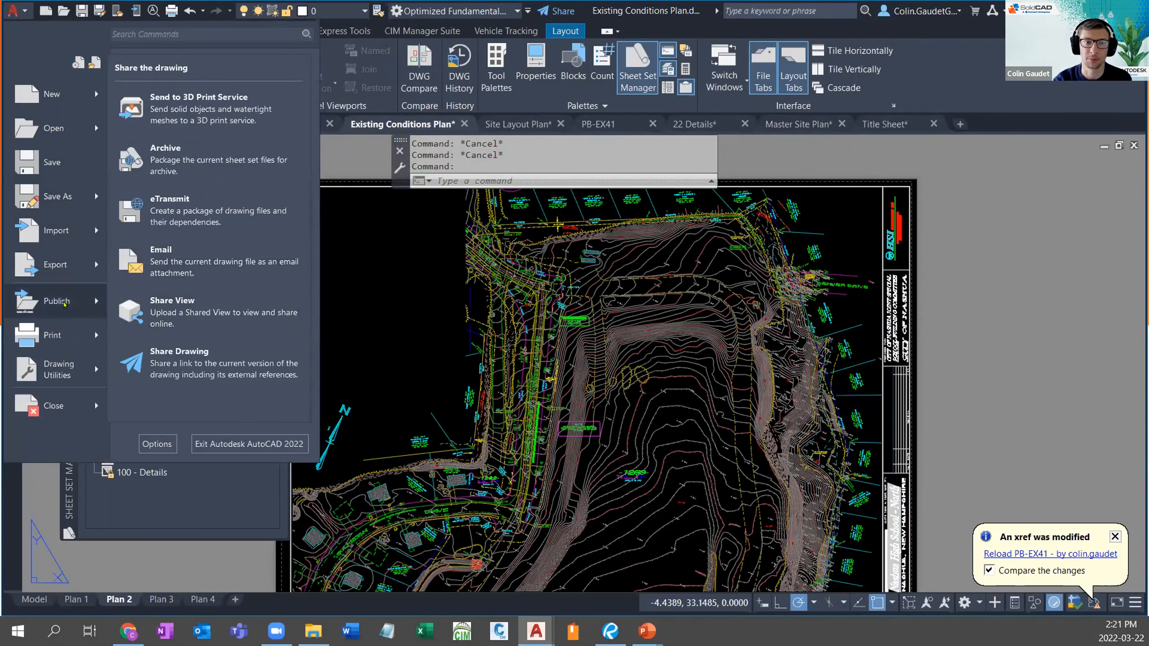
click(222, 215)
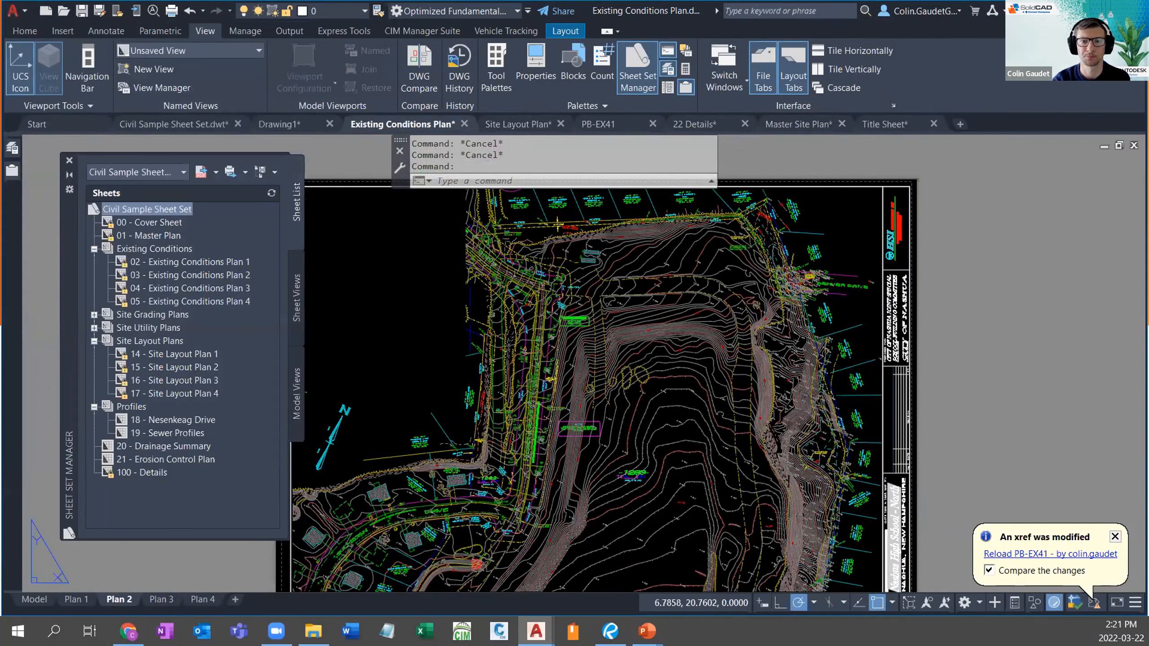
click(604, 354)
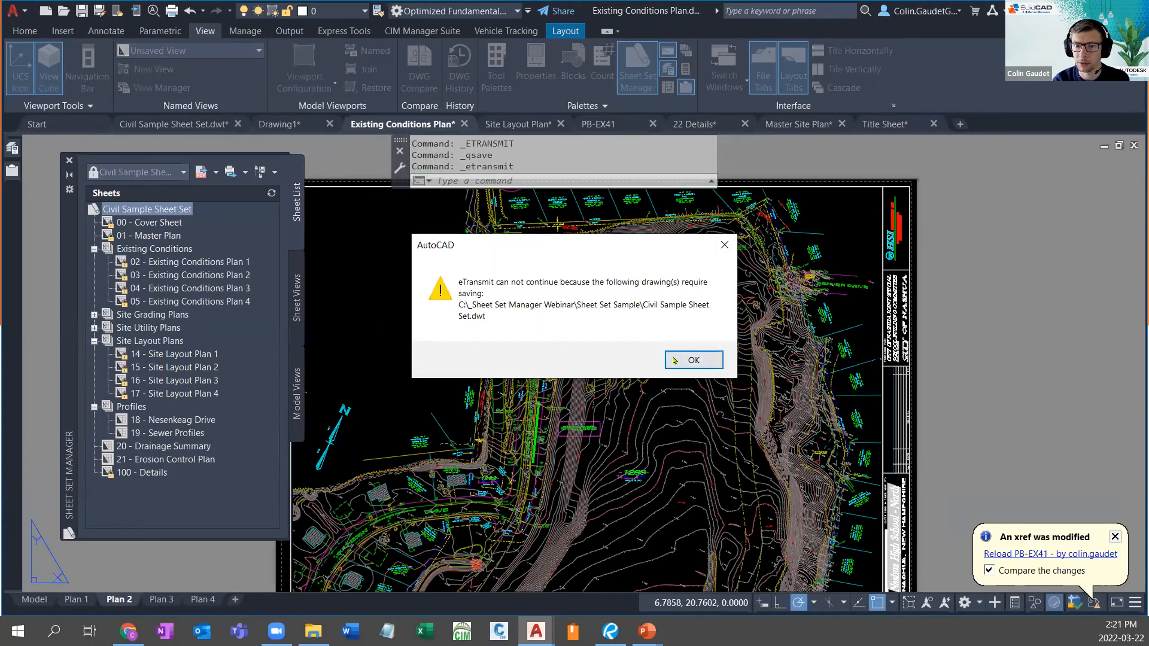
click(689, 360)
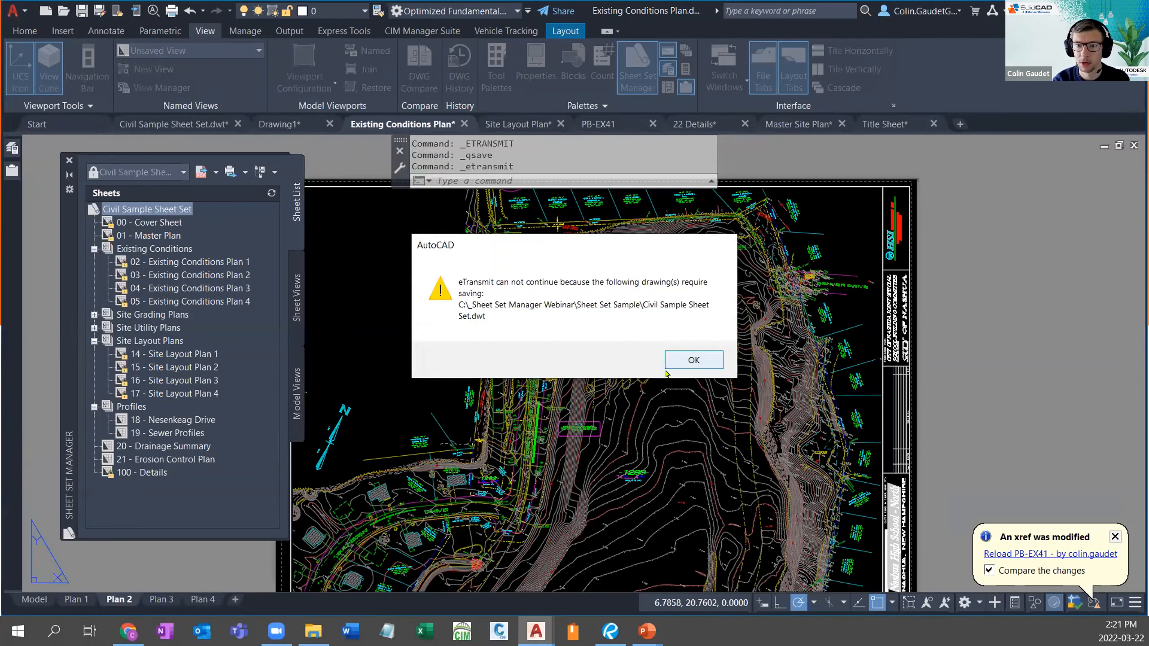
Step: Resave all sheets of the Civil Sample Sheet Set
right_click(147, 209)
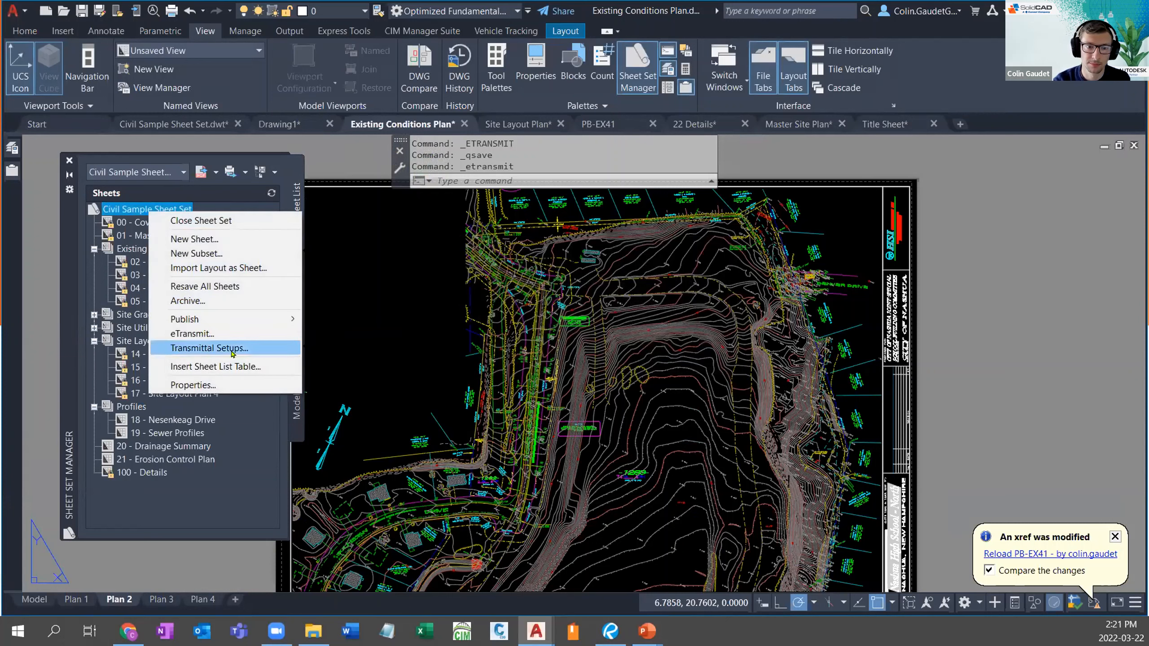
click(221, 286)
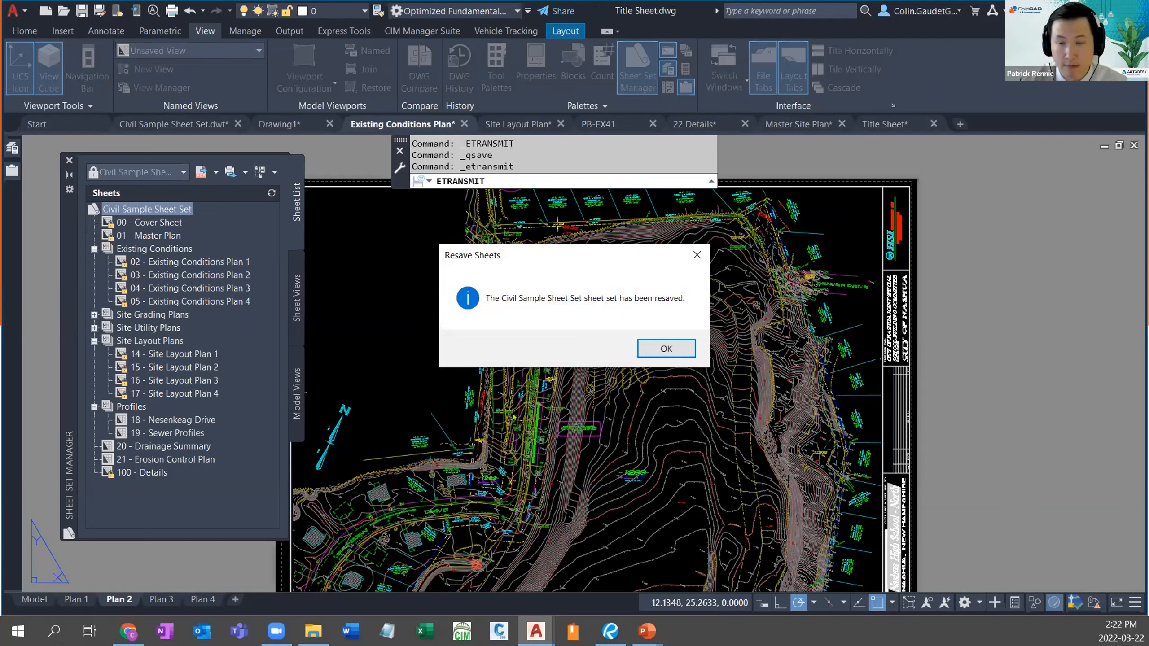
key(Return)
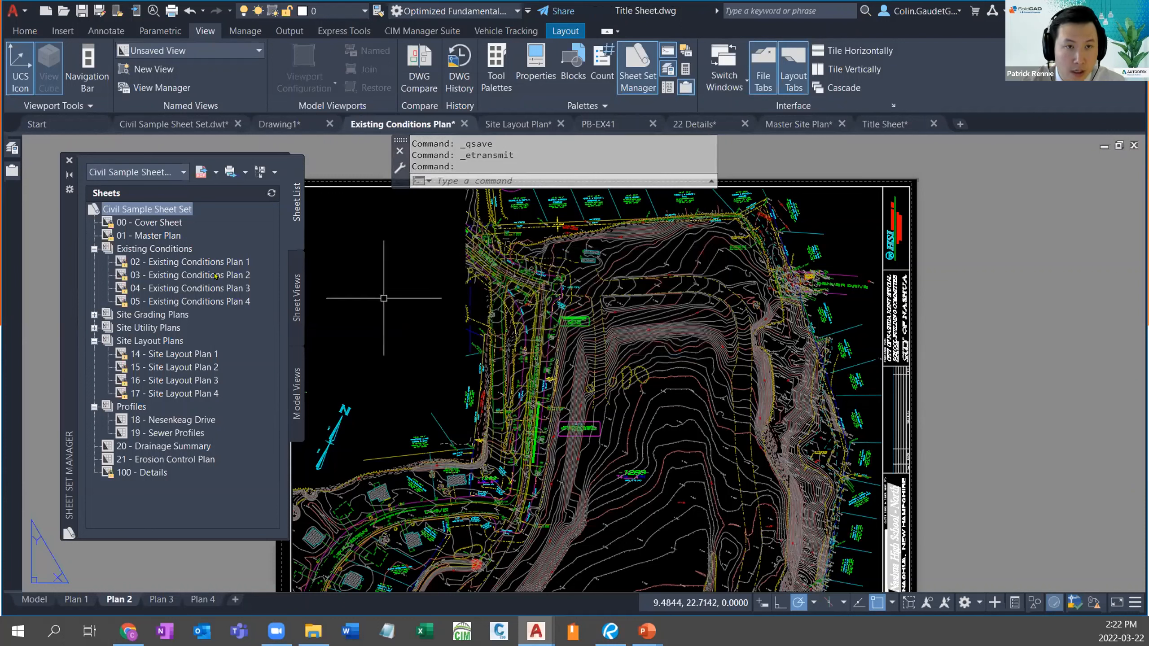
Step: Make Start Here the current sheet set, and open and close the Publish dialog without publishing
click(165, 172)
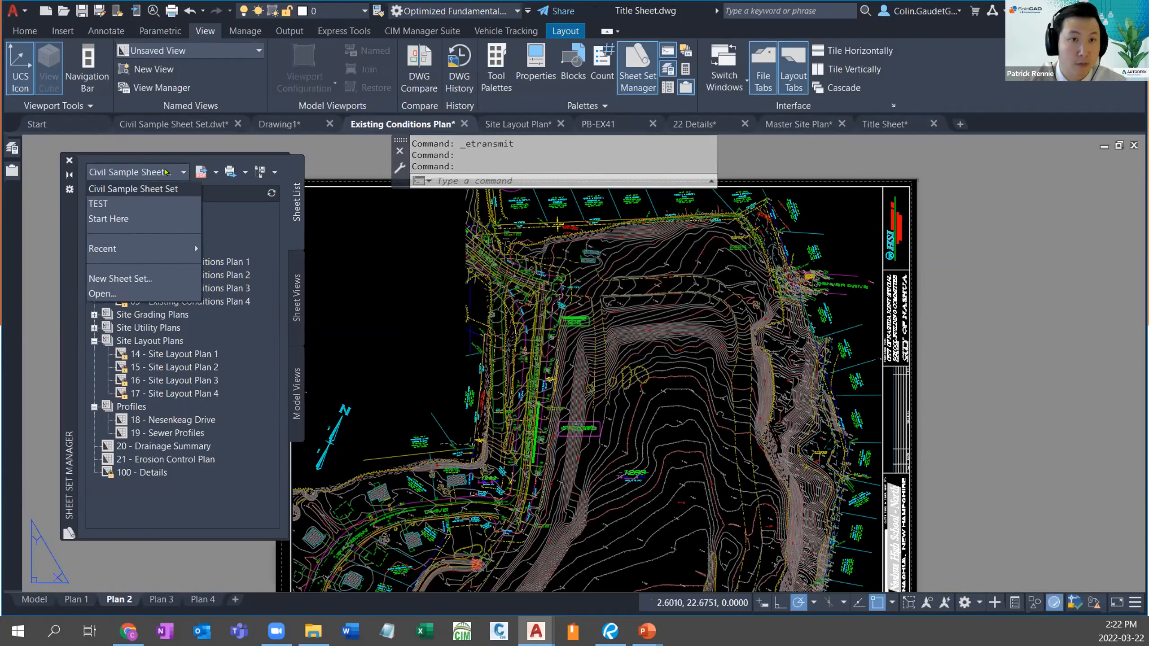
click(132, 218)
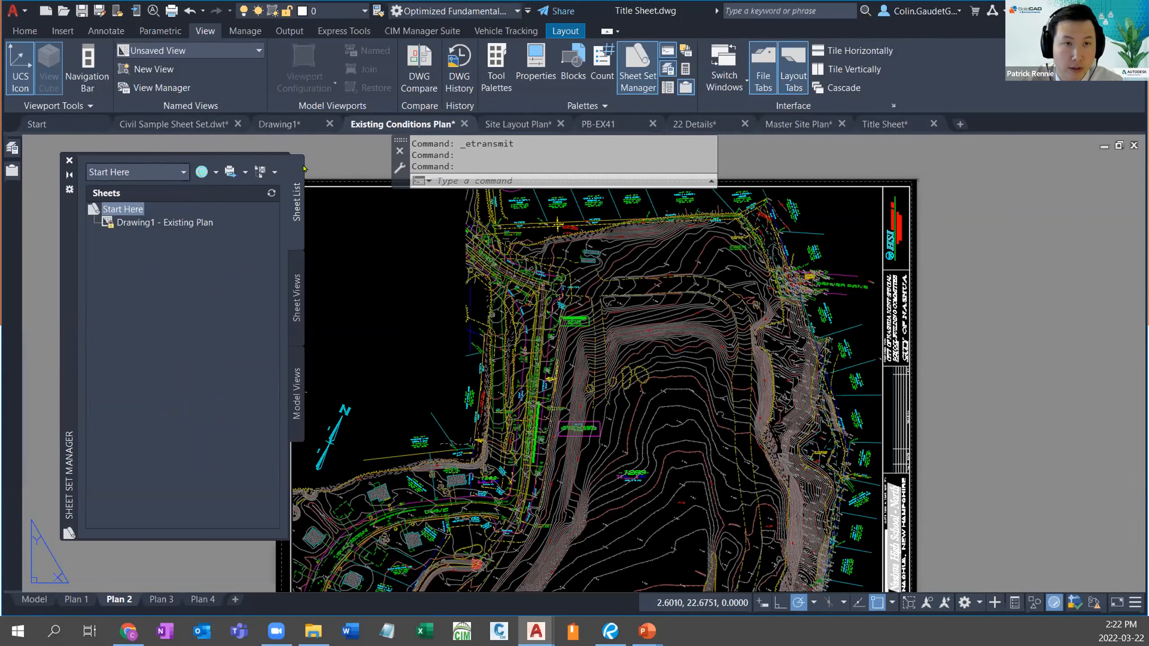
click(13, 10)
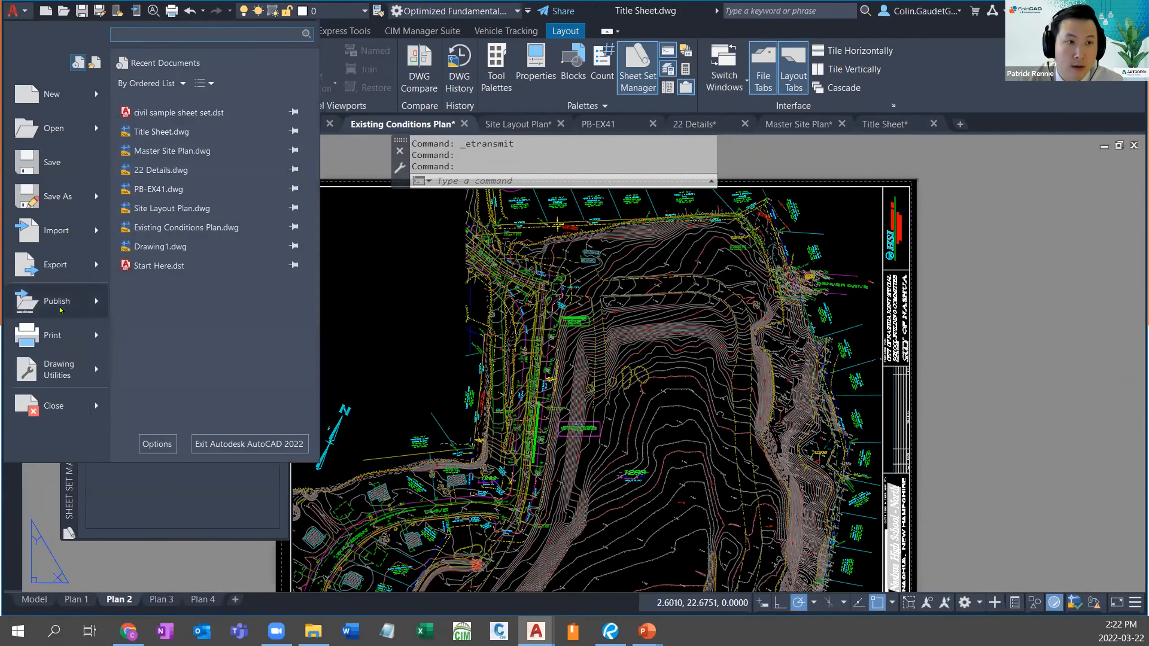
key(Escape)
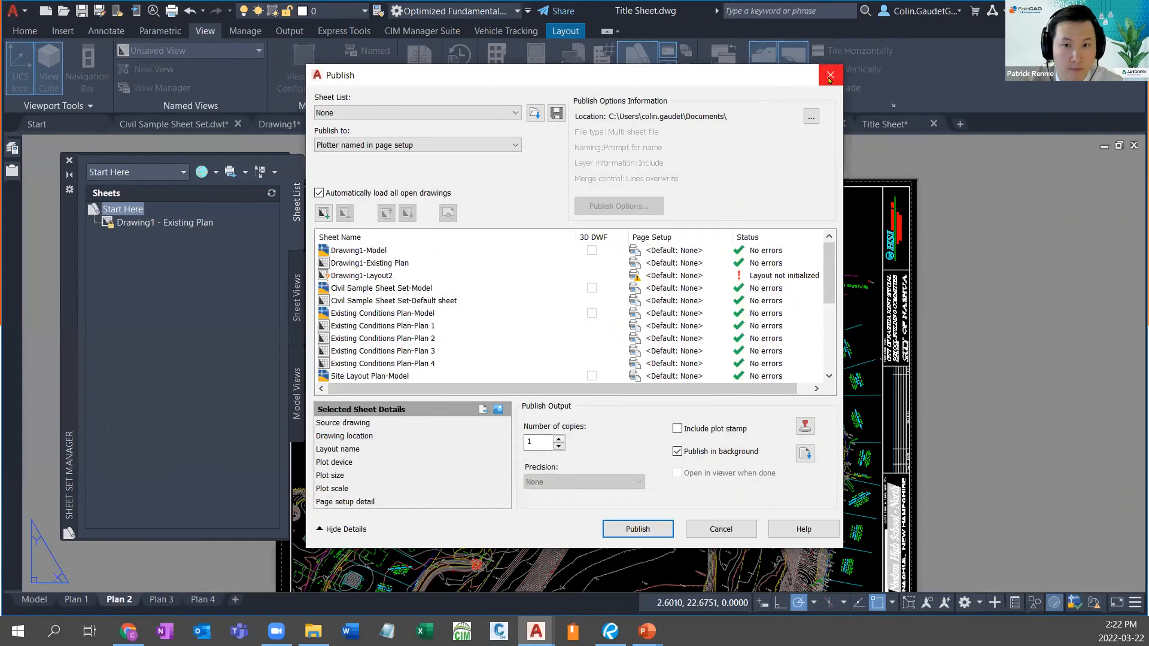
click(830, 74)
click(653, 317)
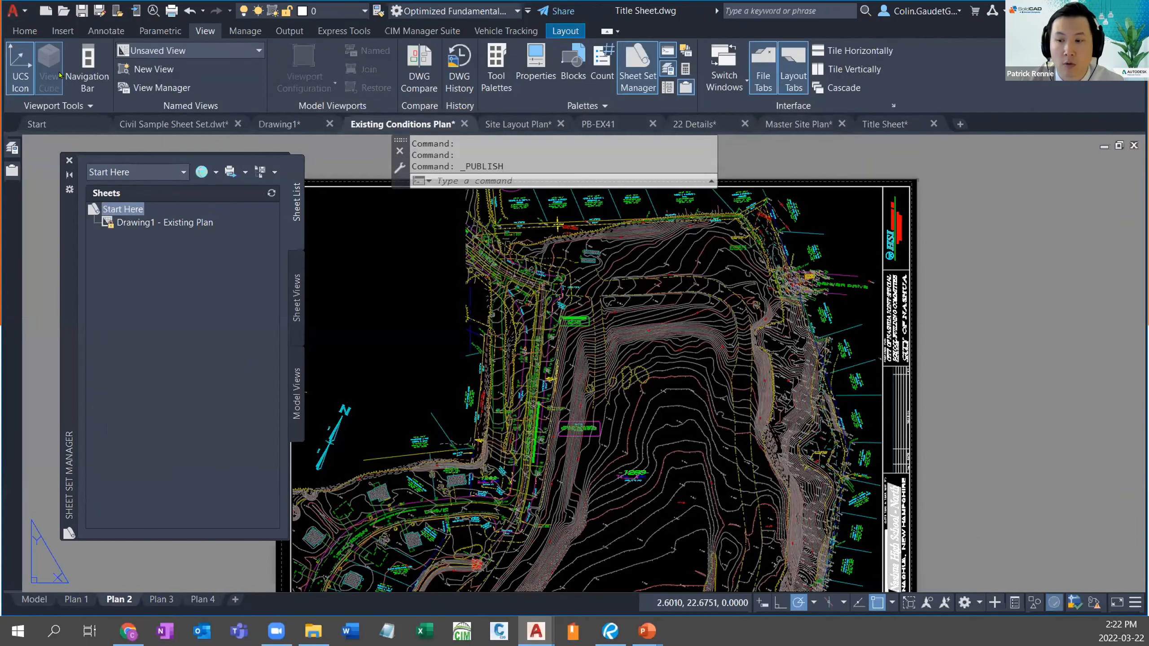
Step: Try to start eTransmit with Start Here as the current sheet set, and dismiss the message
click(13, 11)
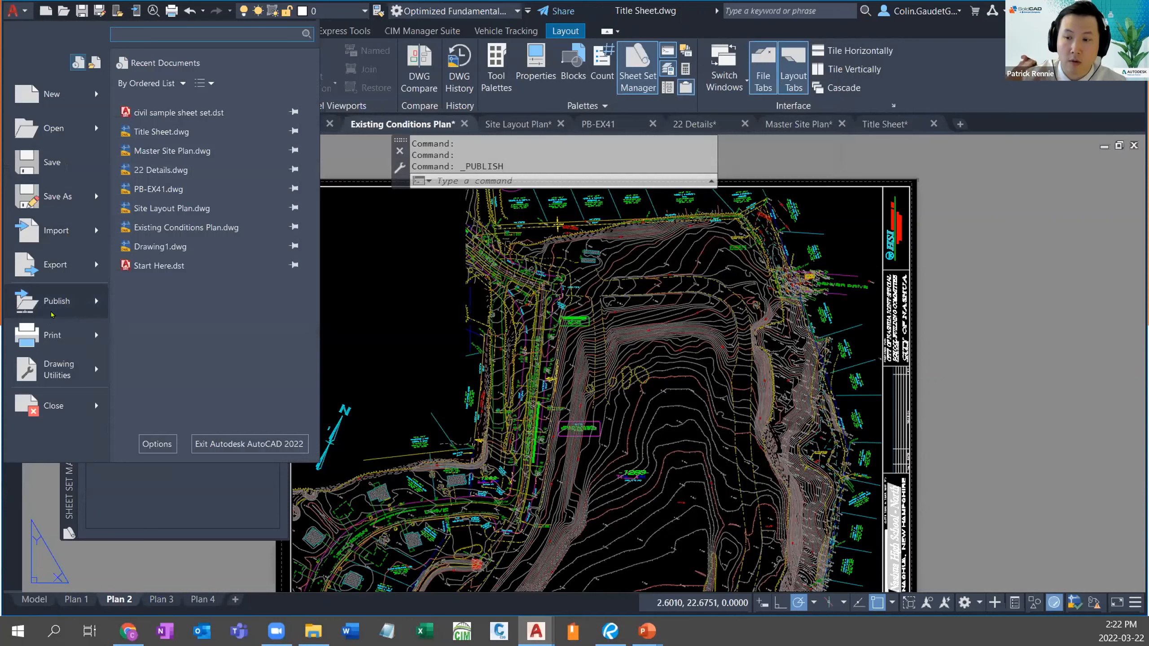
mouse_move(51, 314)
click(177, 207)
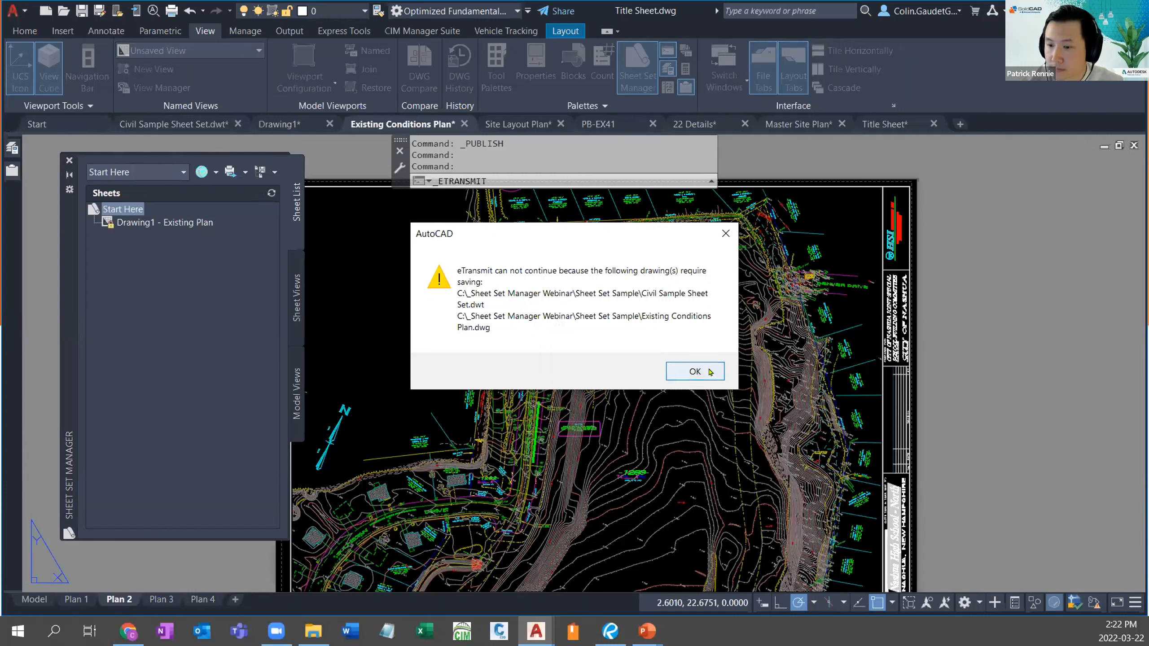
click(695, 369)
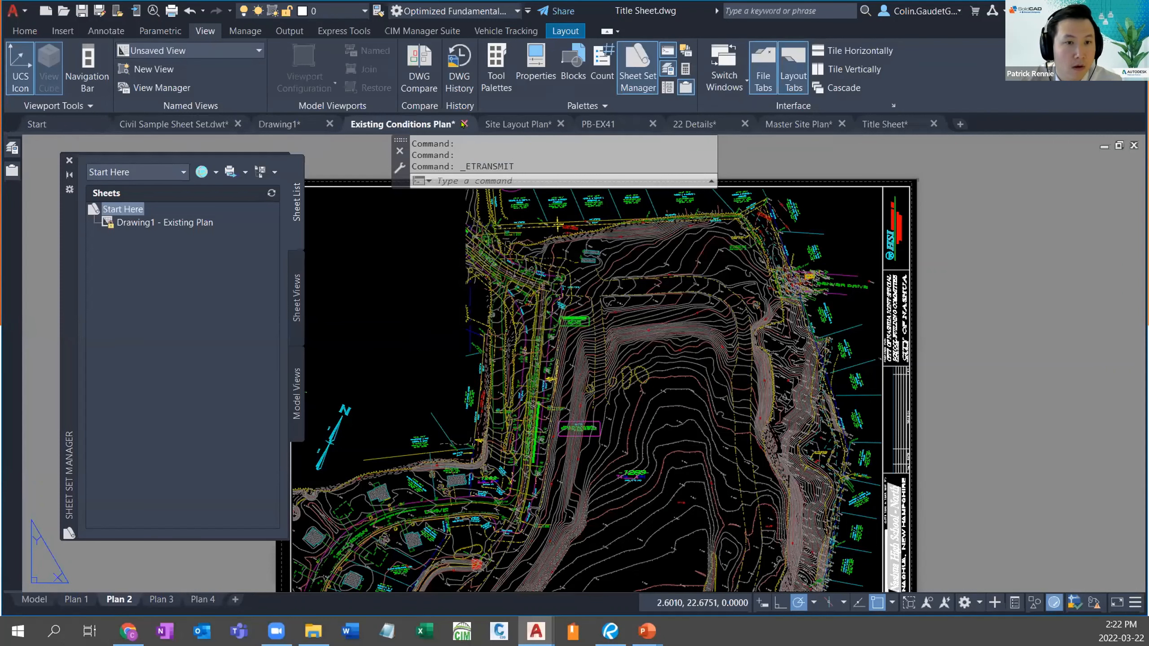
Step: Close the Existing Conditions Plan drawing with its changes saved, and close the Site Layout Plan and PB-EX41 drawings
click(464, 123)
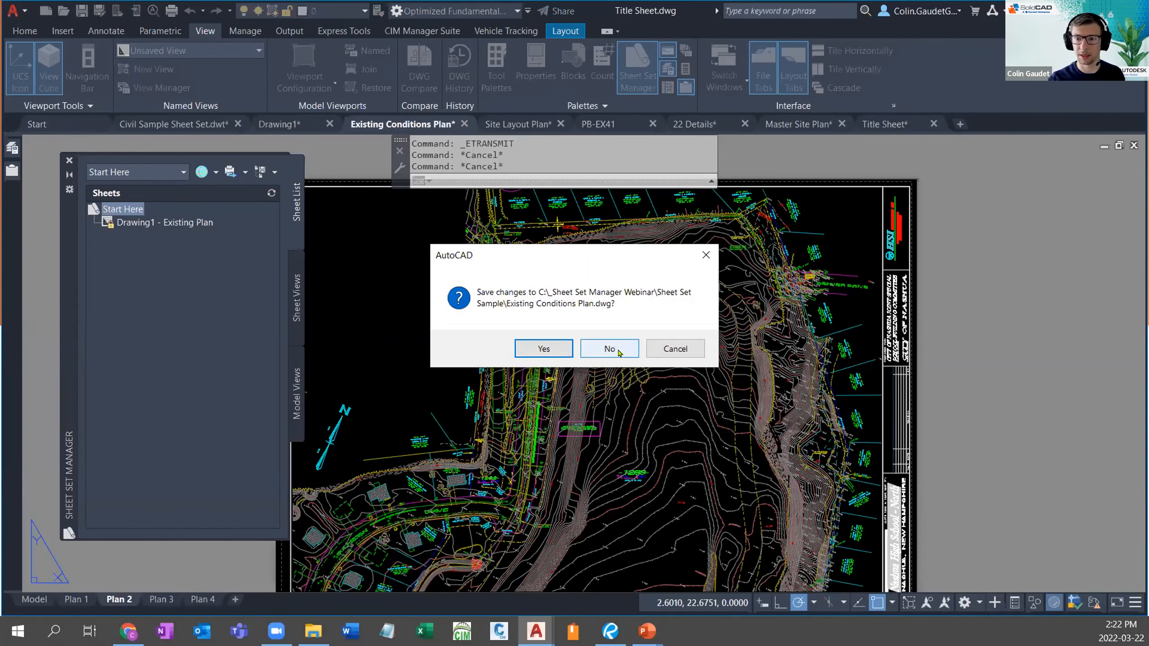
click(545, 348)
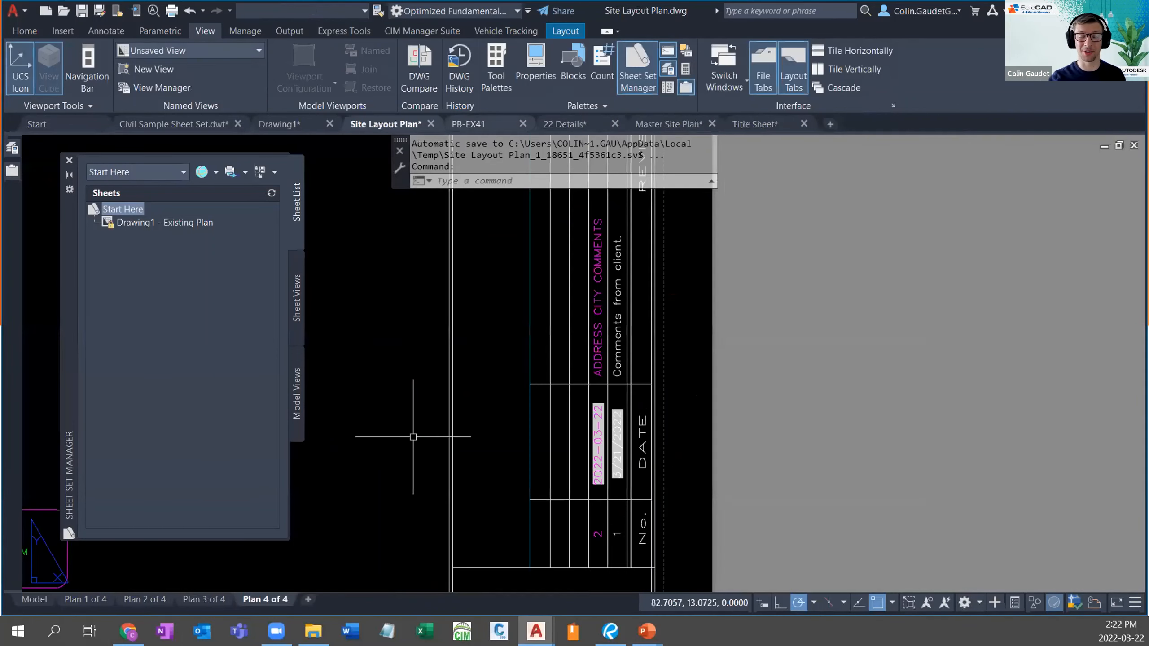
click(432, 124)
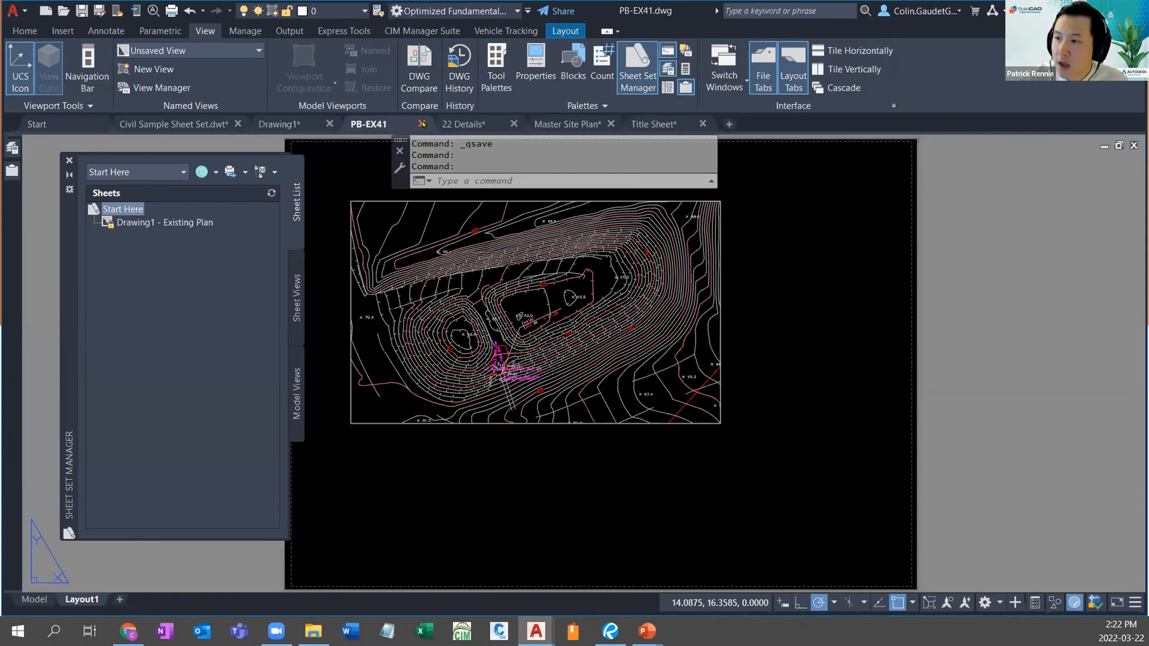
click(422, 123)
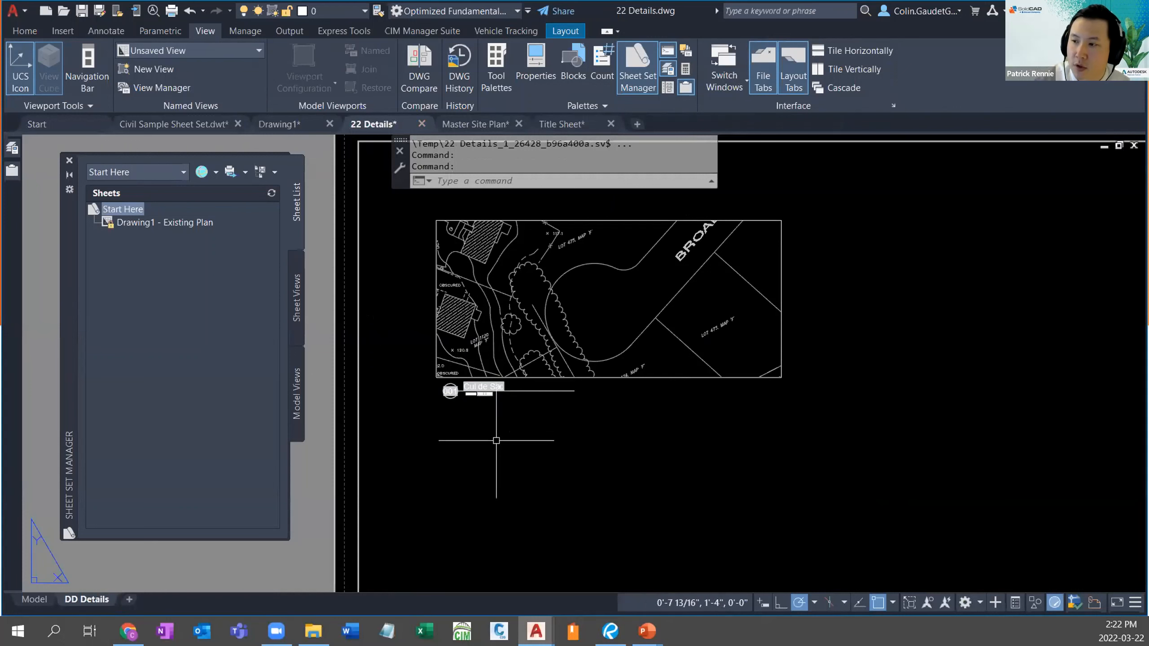
Step: Return to the Civil Sample Sheet Set and review the sheet properties of 02 - Existing Conditions Plan 1 without changing them
click(172, 170)
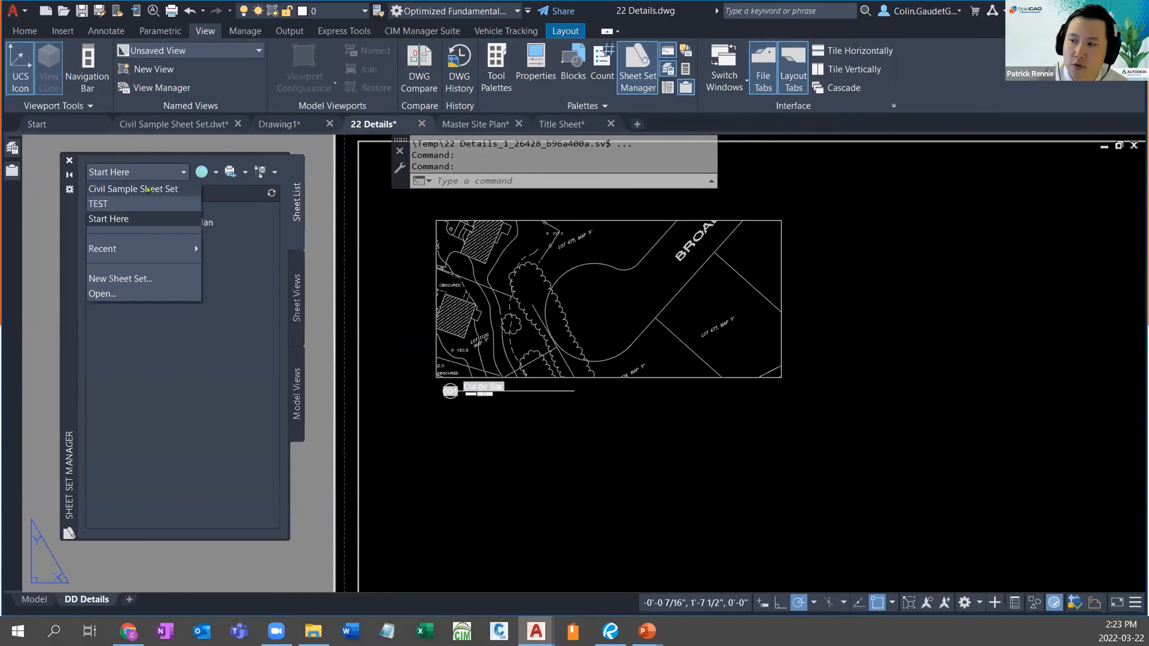
click(148, 189)
right_click(167, 264)
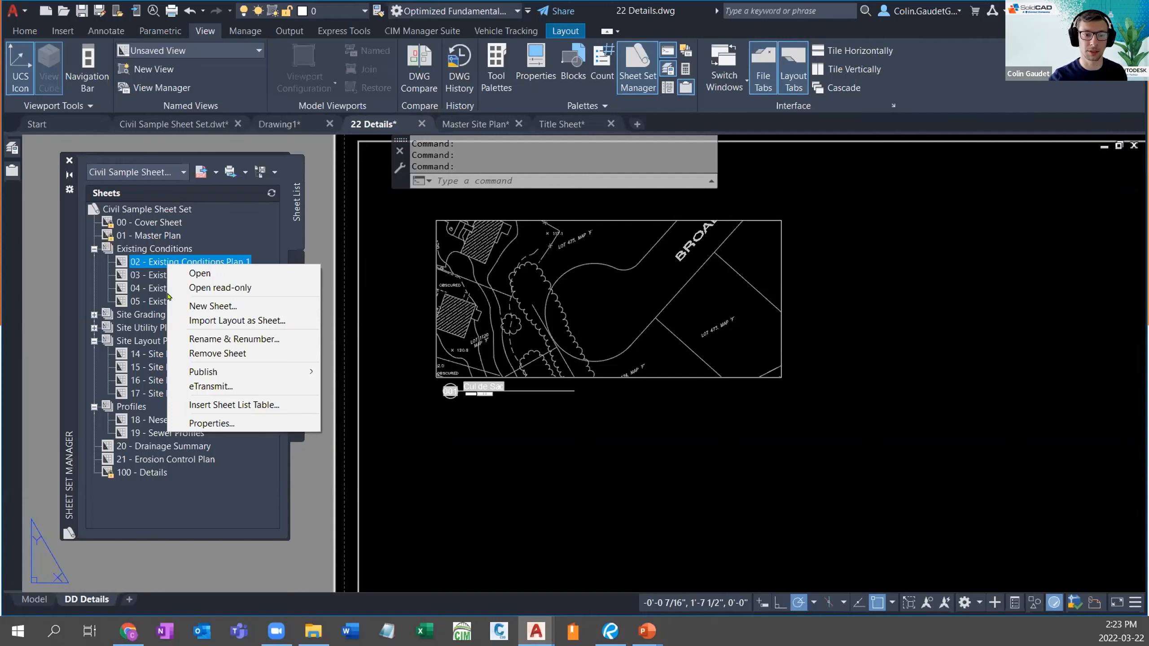
click(227, 424)
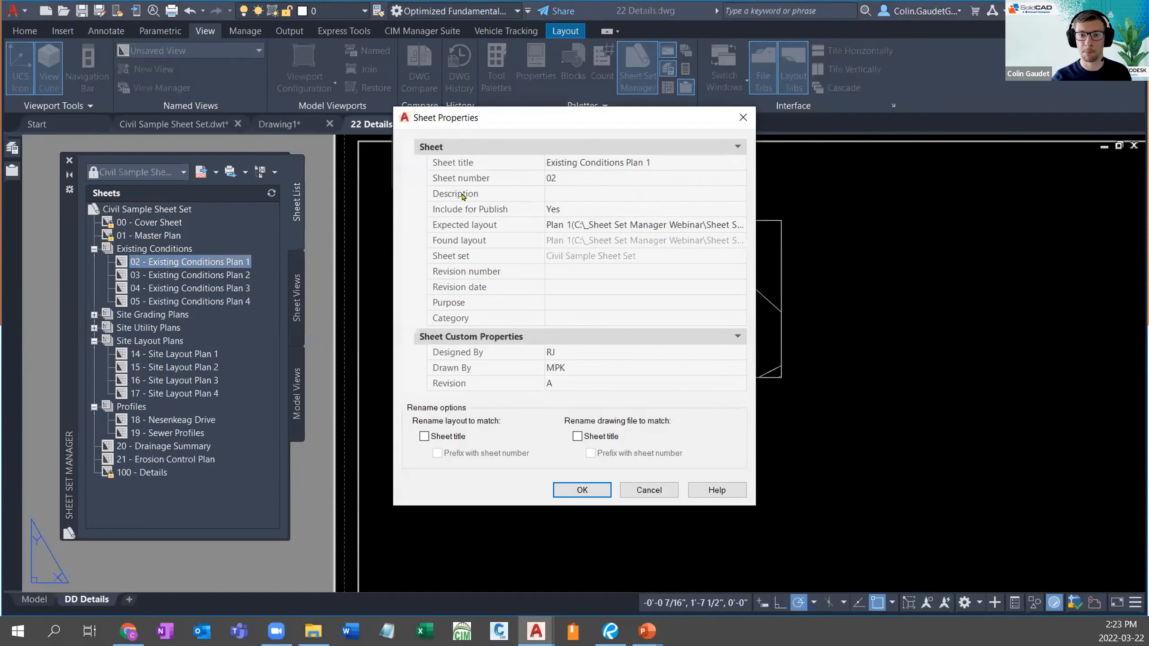
click(554, 384)
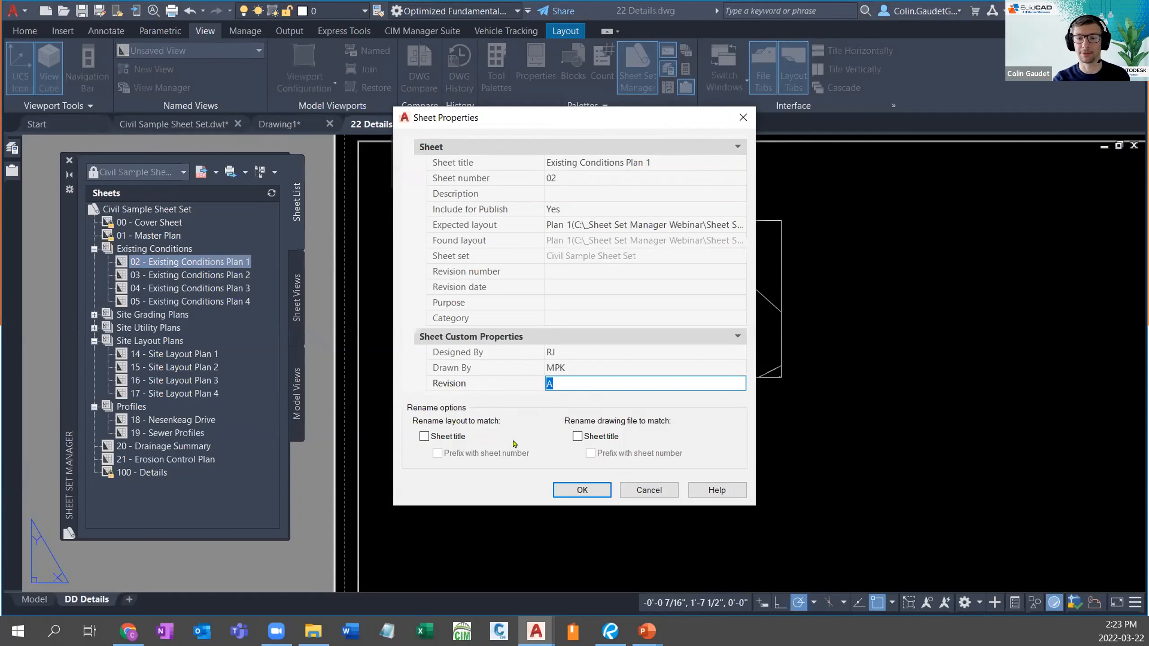
click(647, 490)
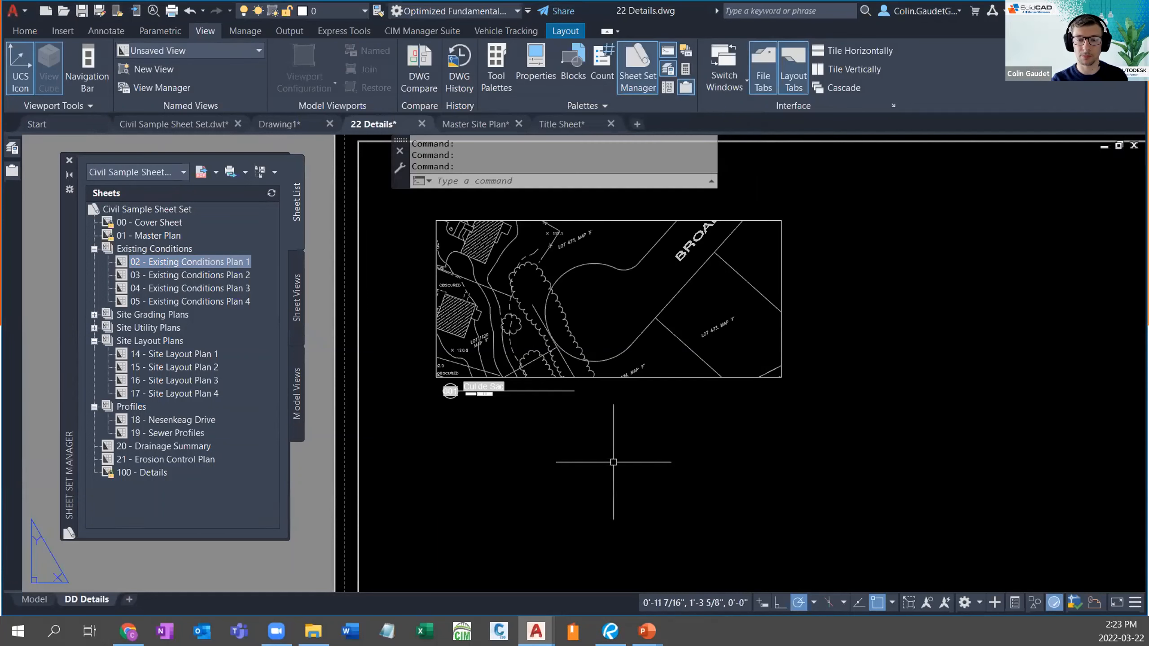
Step: Close the Master Site Plan and Title Sheet drawings, keeping the 22 Details drawing current
middle_drag(651, 479, 543, 434)
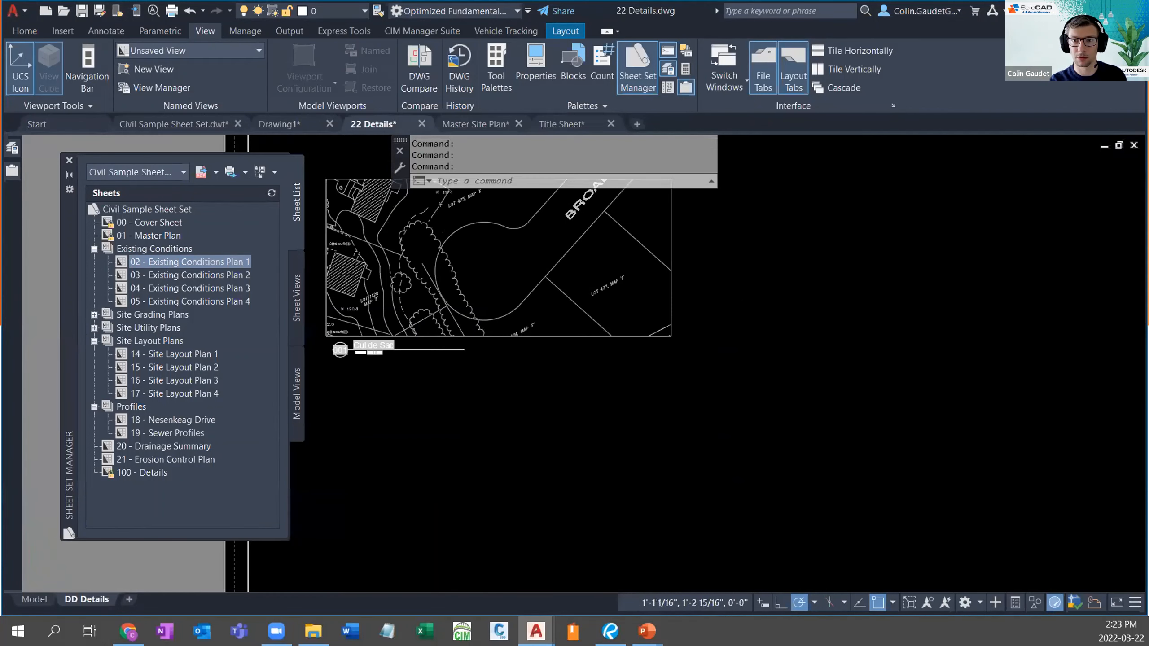
click(520, 128)
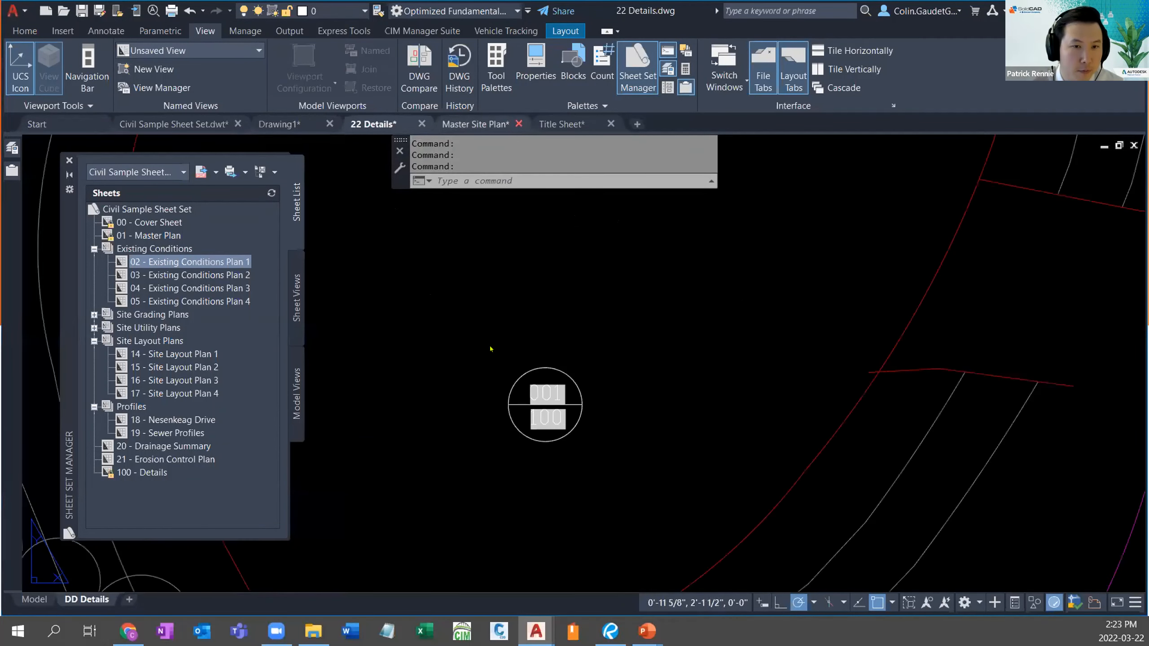
click(523, 123)
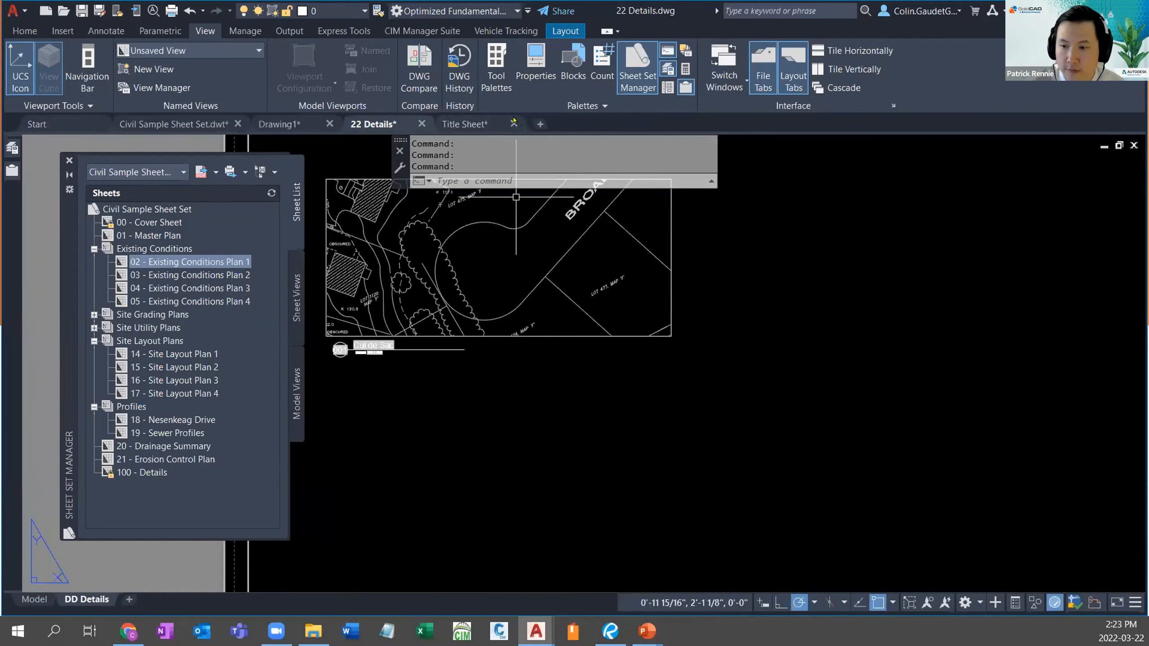
click(495, 124)
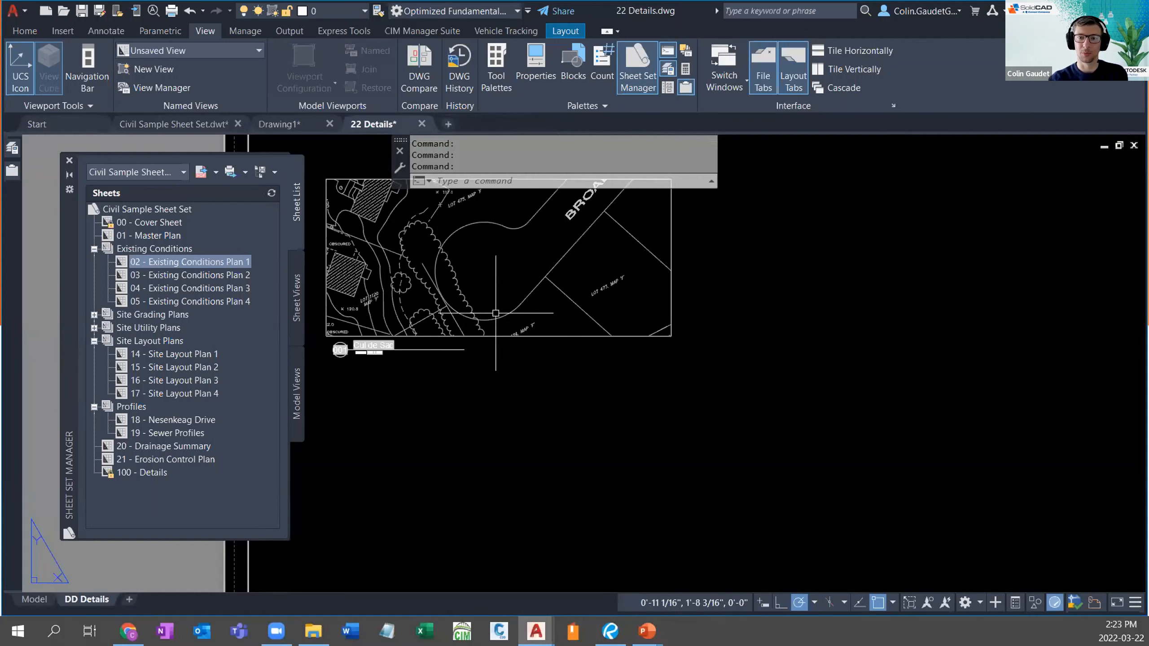
scroll(466, 376, down, 2)
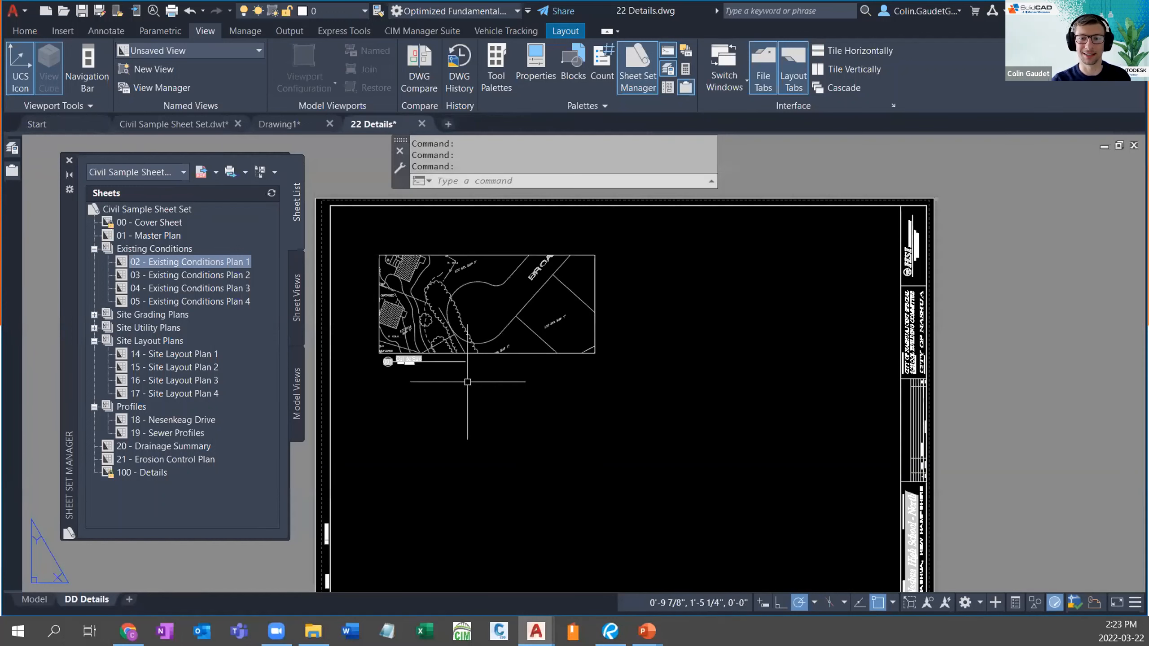
middle_drag(636, 431, 637, 390)
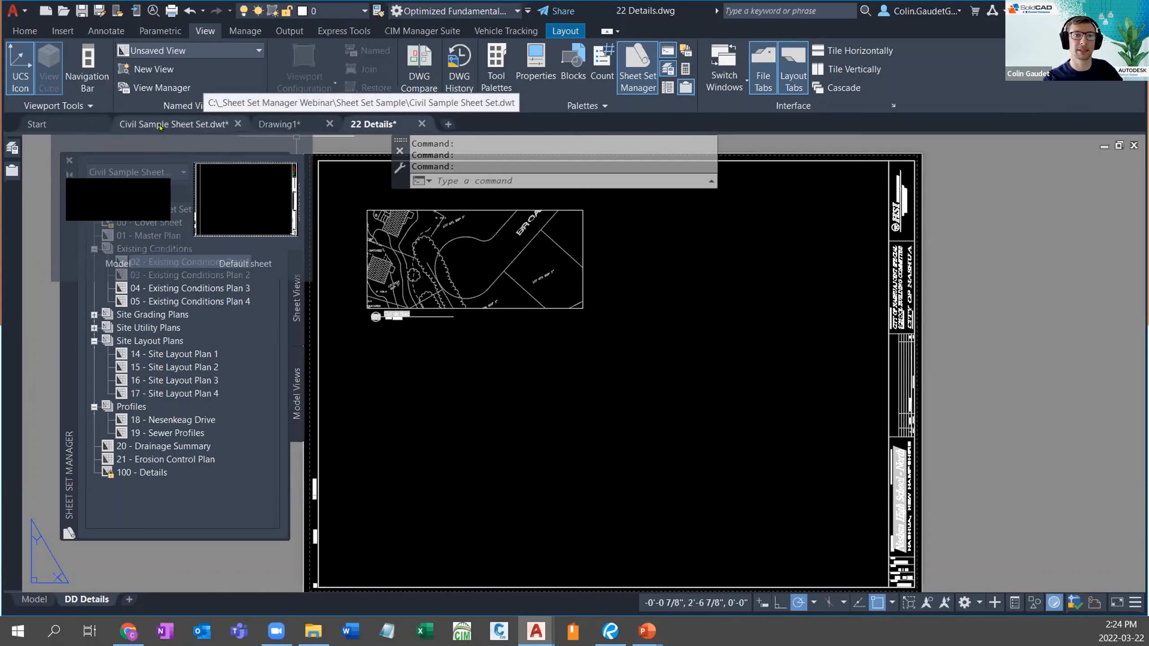
Step: Bring up the Civil Sample Sheet Set.dwt template, locate its file in the Sheet Set Sample folder in File Explorer, and return to AutoCAD
click(139, 123)
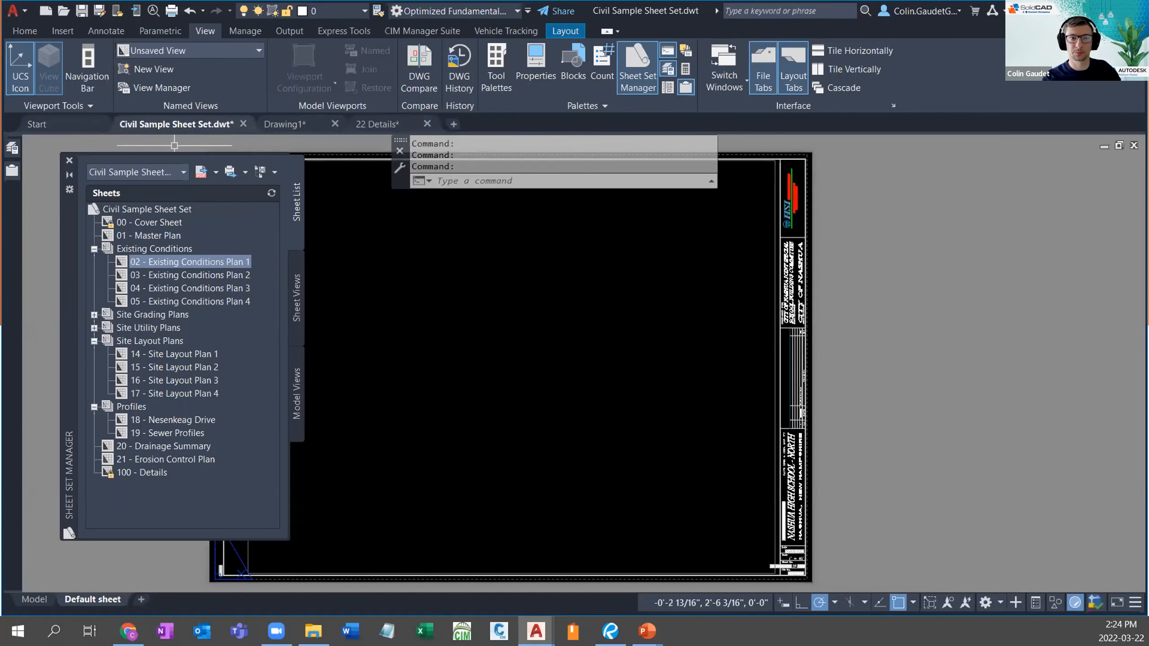
click(314, 630)
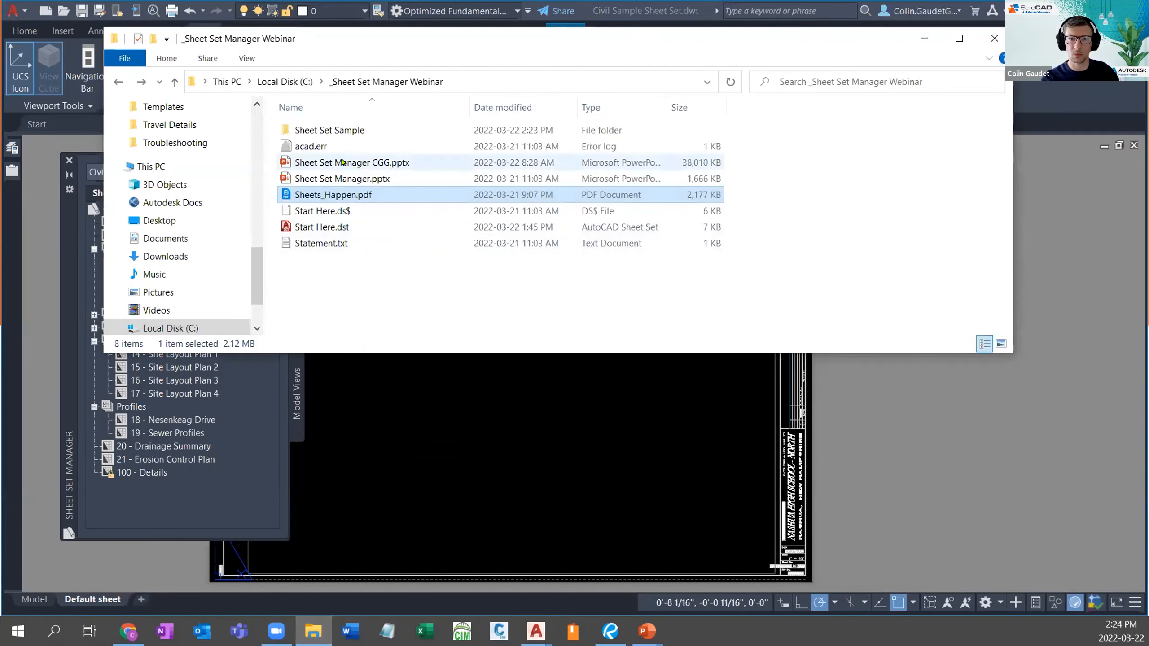
double_click(315, 131)
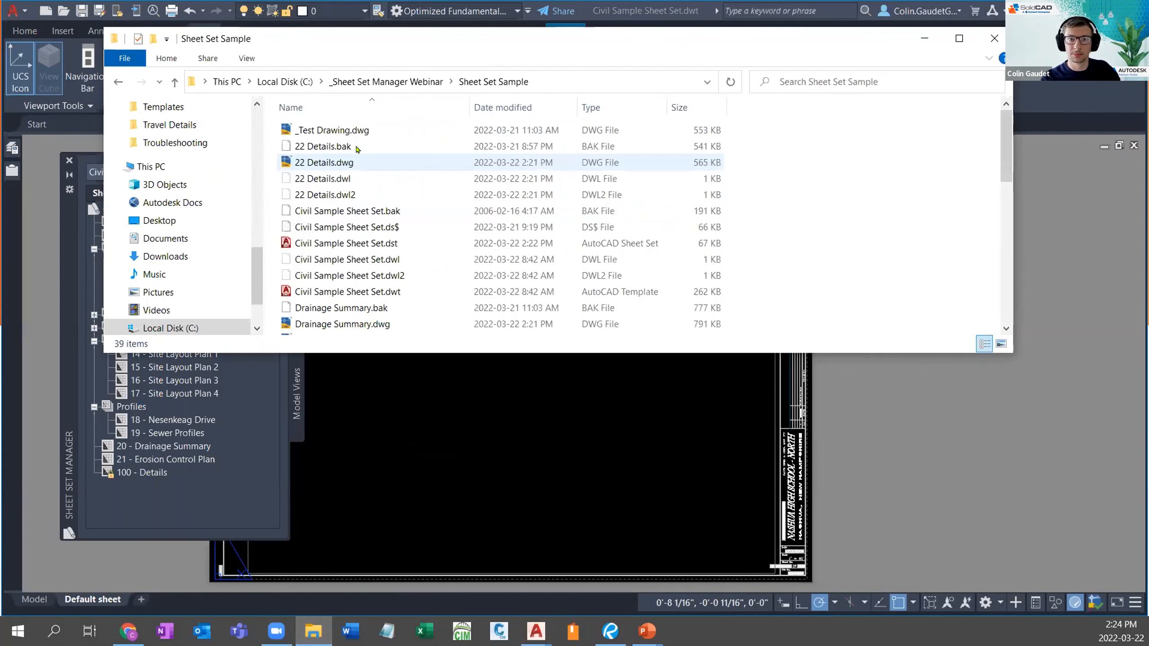
click(371, 245)
click(370, 292)
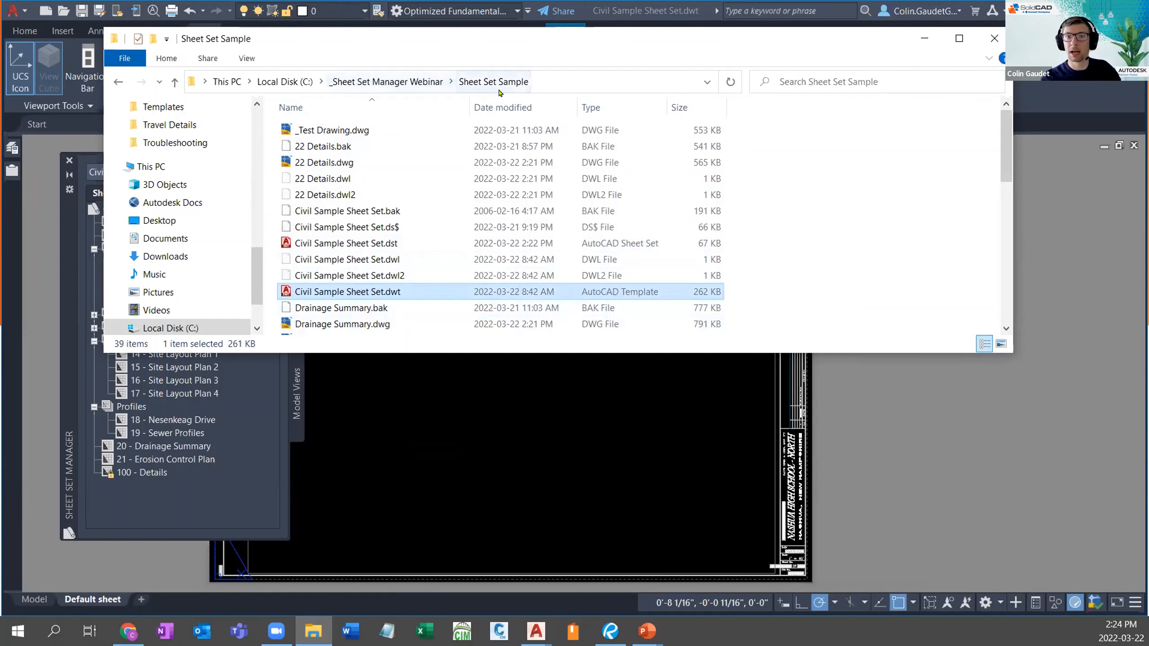
click(372, 397)
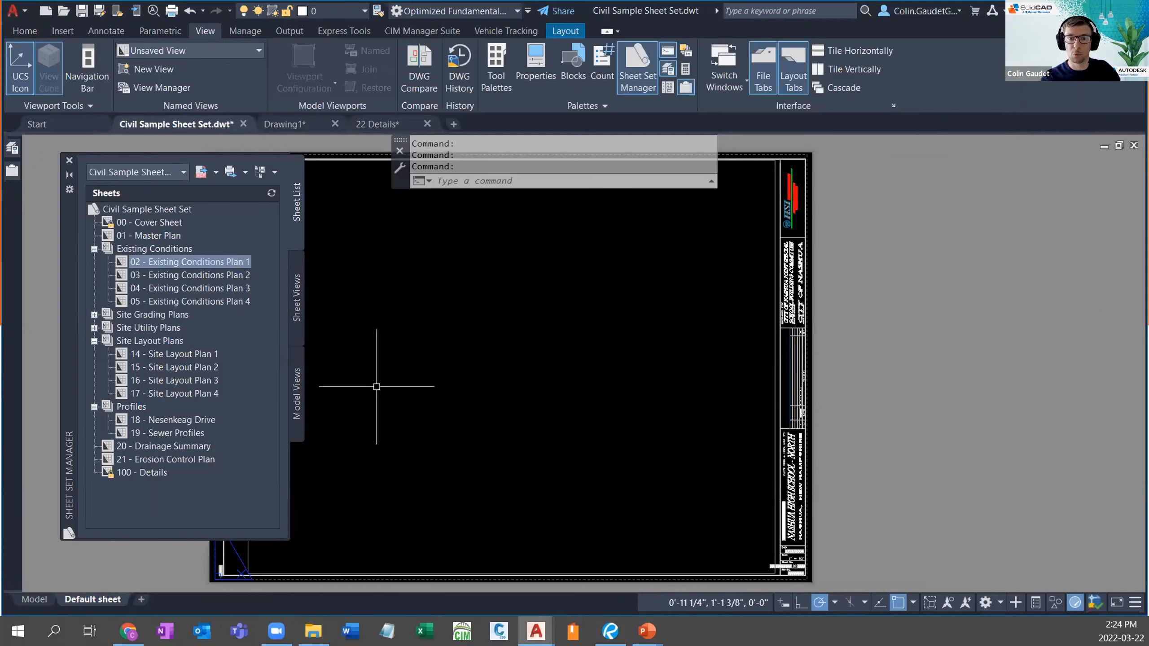
Step: Review the page setup overrides file in the Civil Sample Sheet Set's properties, and cancel without changes
click(159, 209)
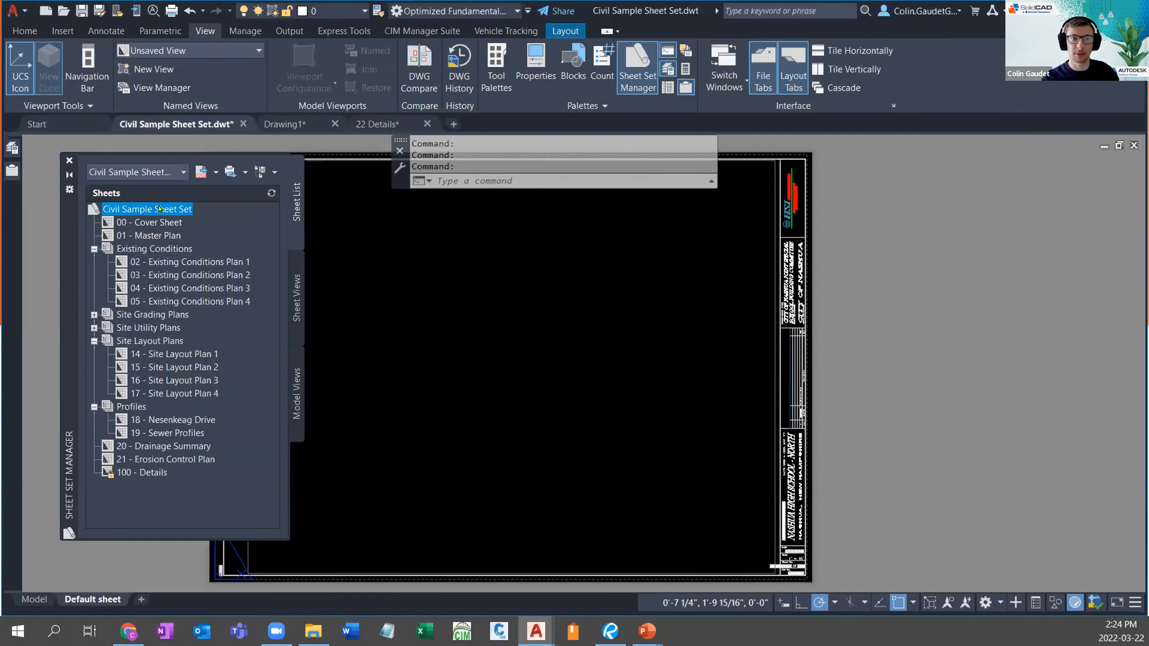
right_click(160, 208)
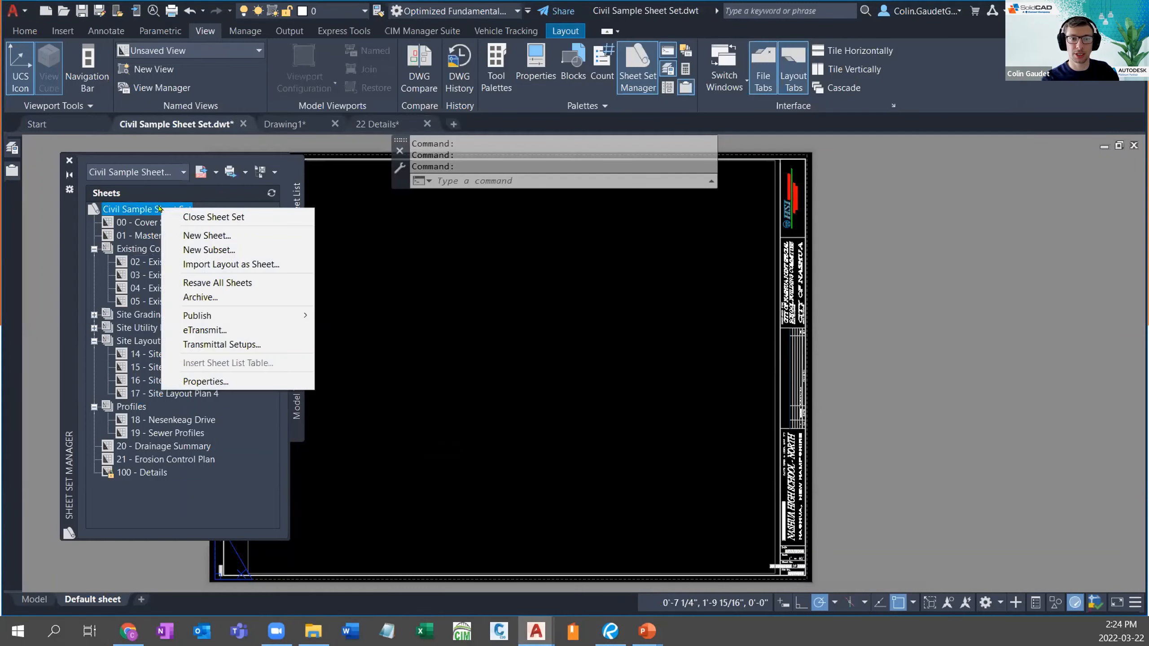
click(213, 381)
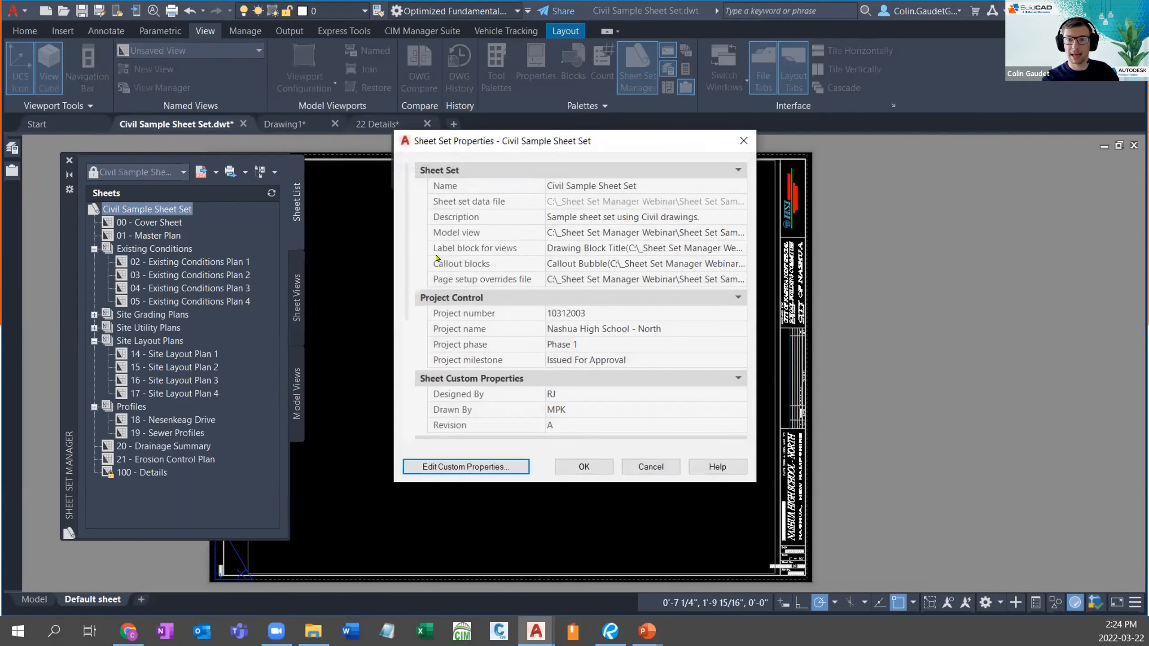
click(475, 280)
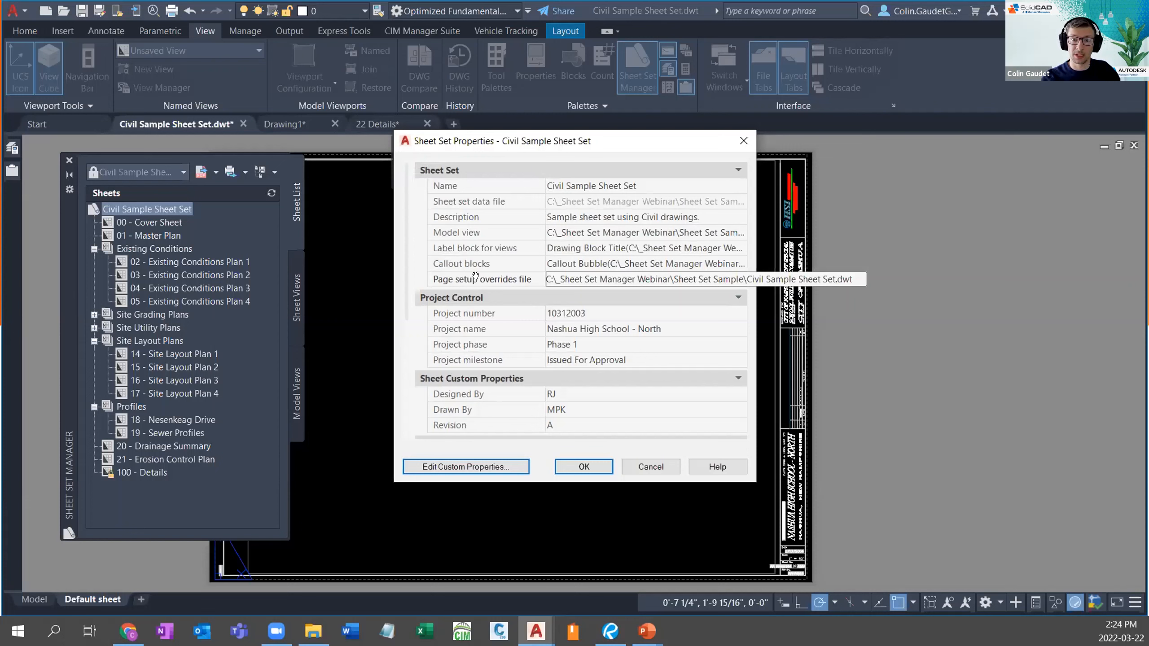
click(380, 333)
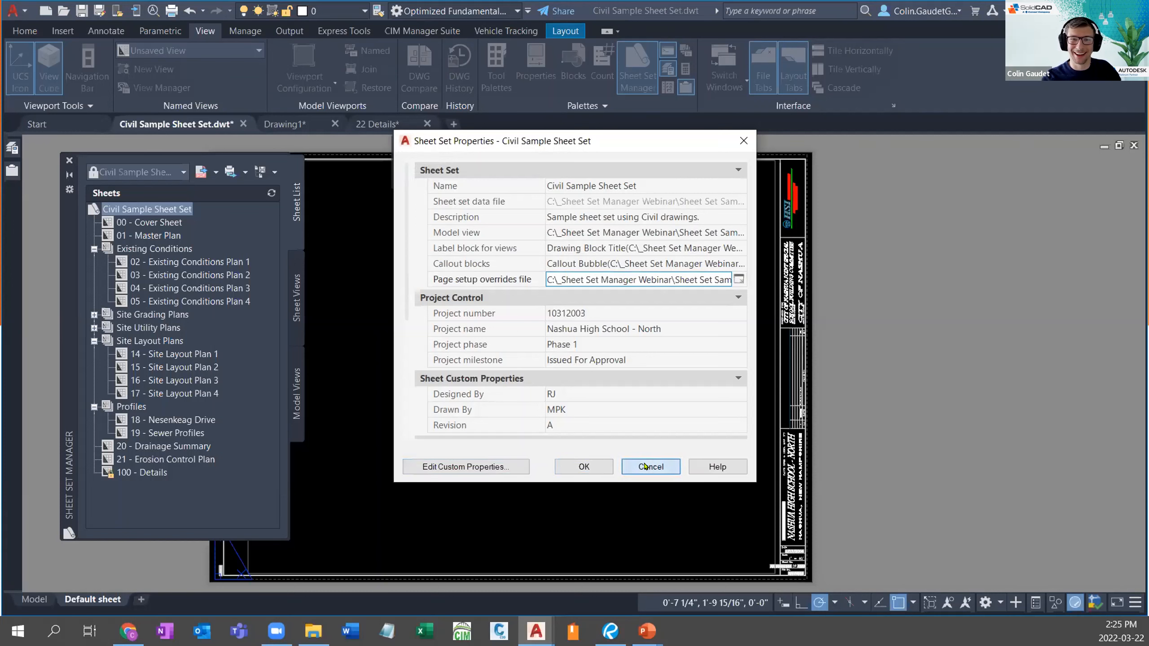
click(645, 467)
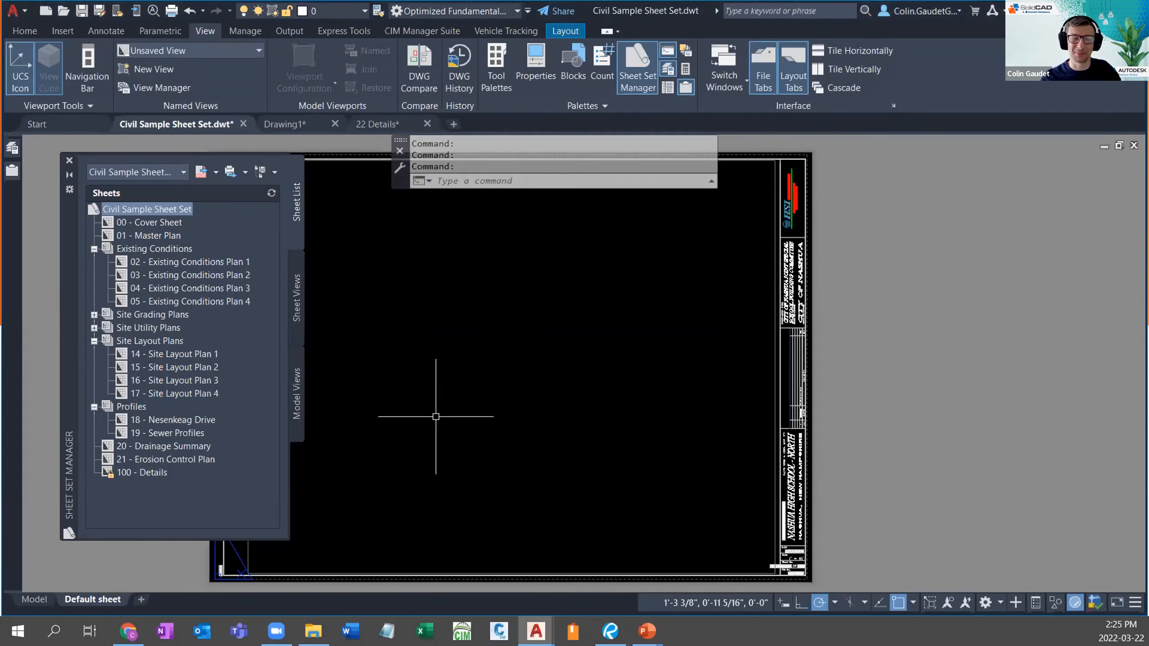
Step: Examine the page setup overrides offered for publishing the Civil Sample Sheet Set, and leave without publishing
right_click(166, 209)
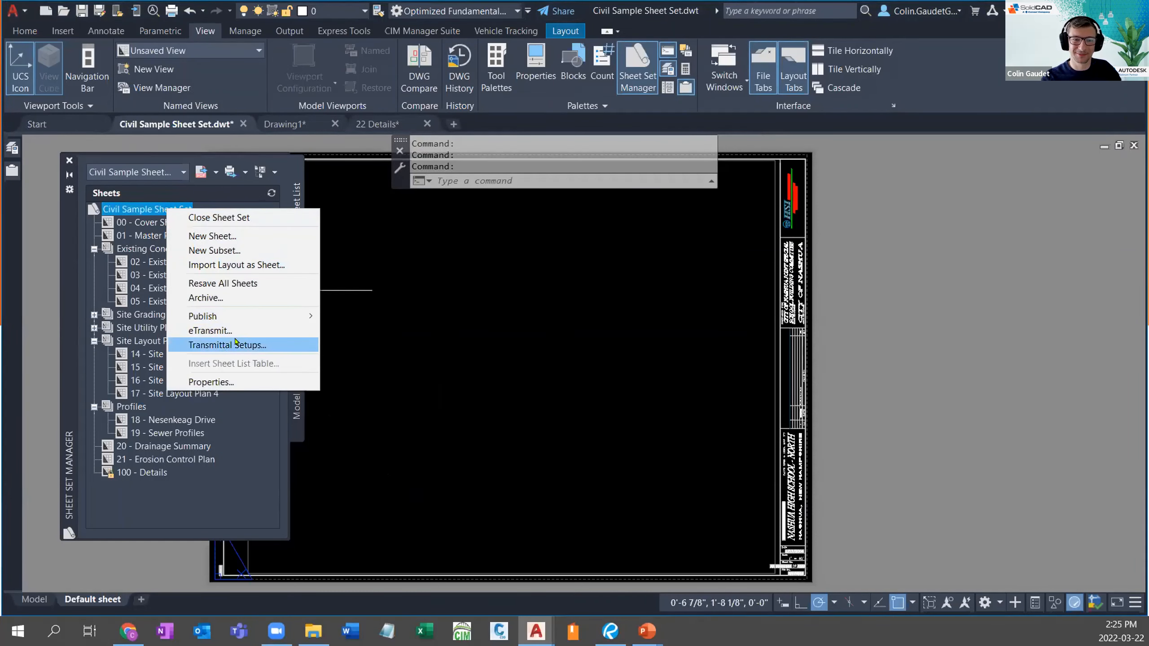
mouse_move(255, 320)
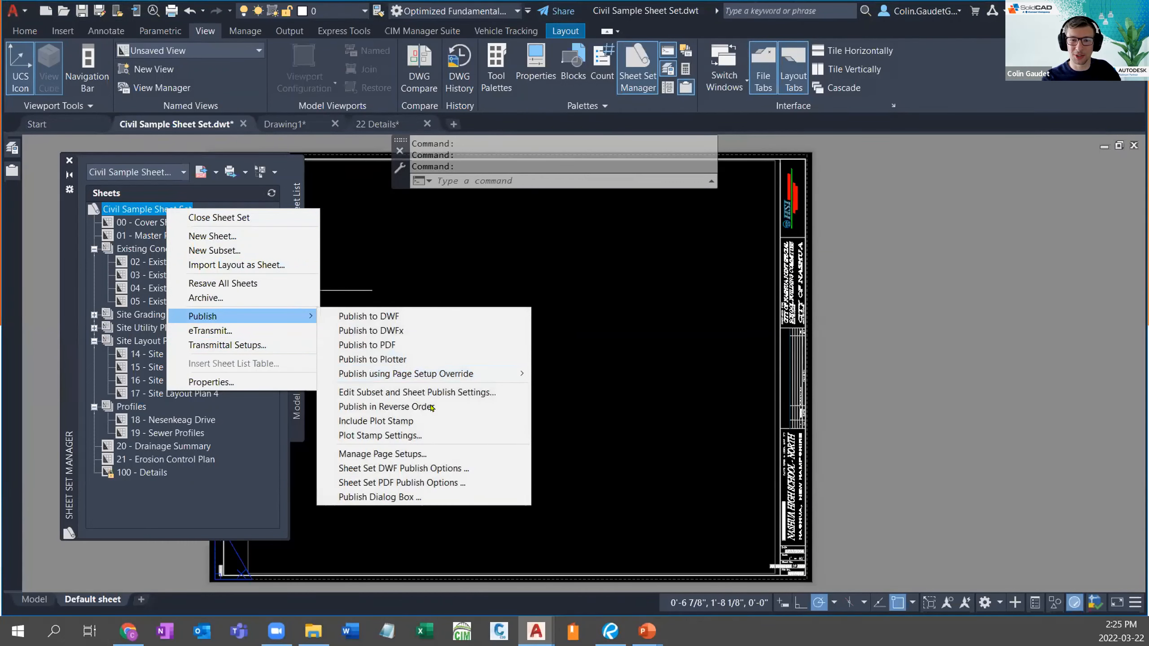
mouse_move(482, 372)
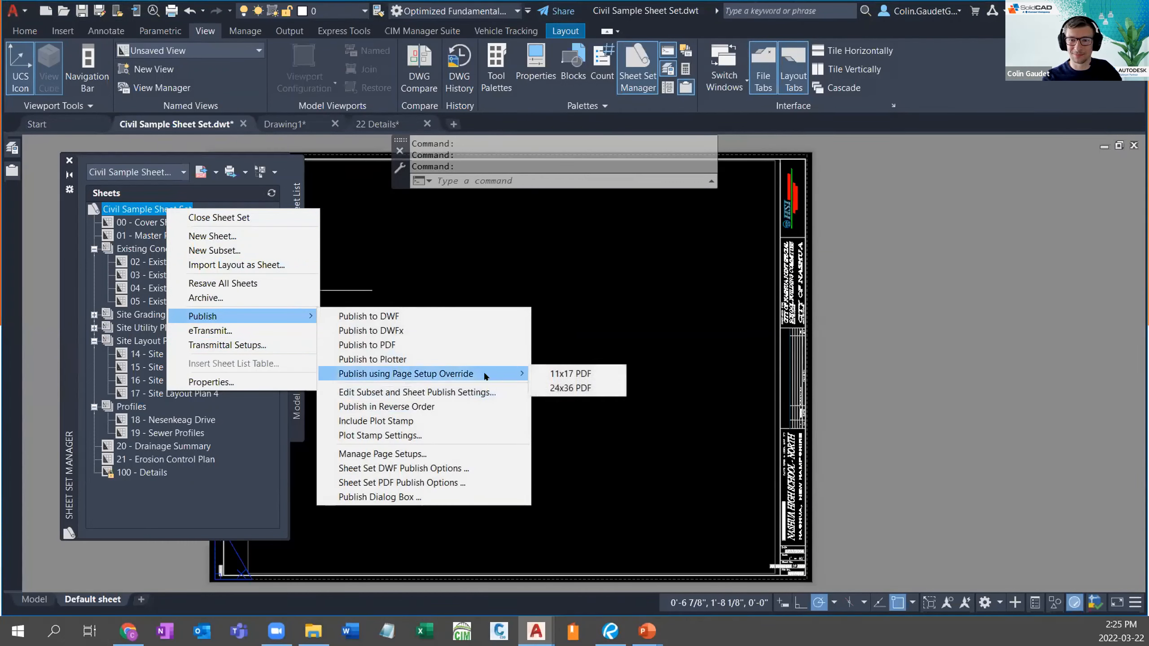
click(587, 383)
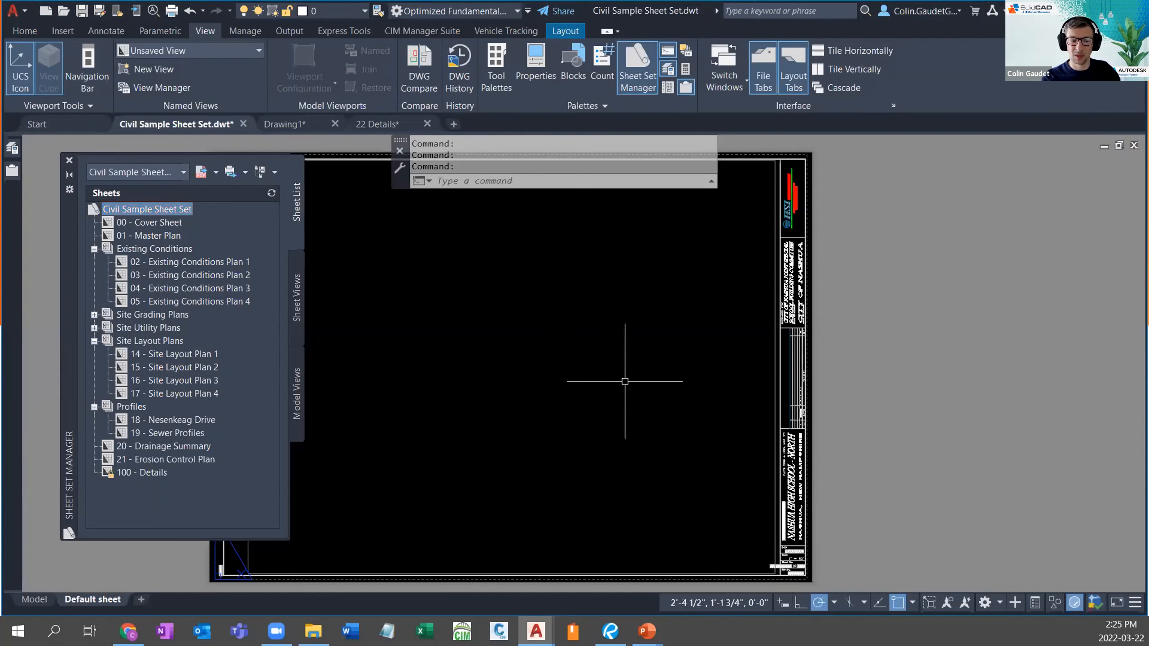